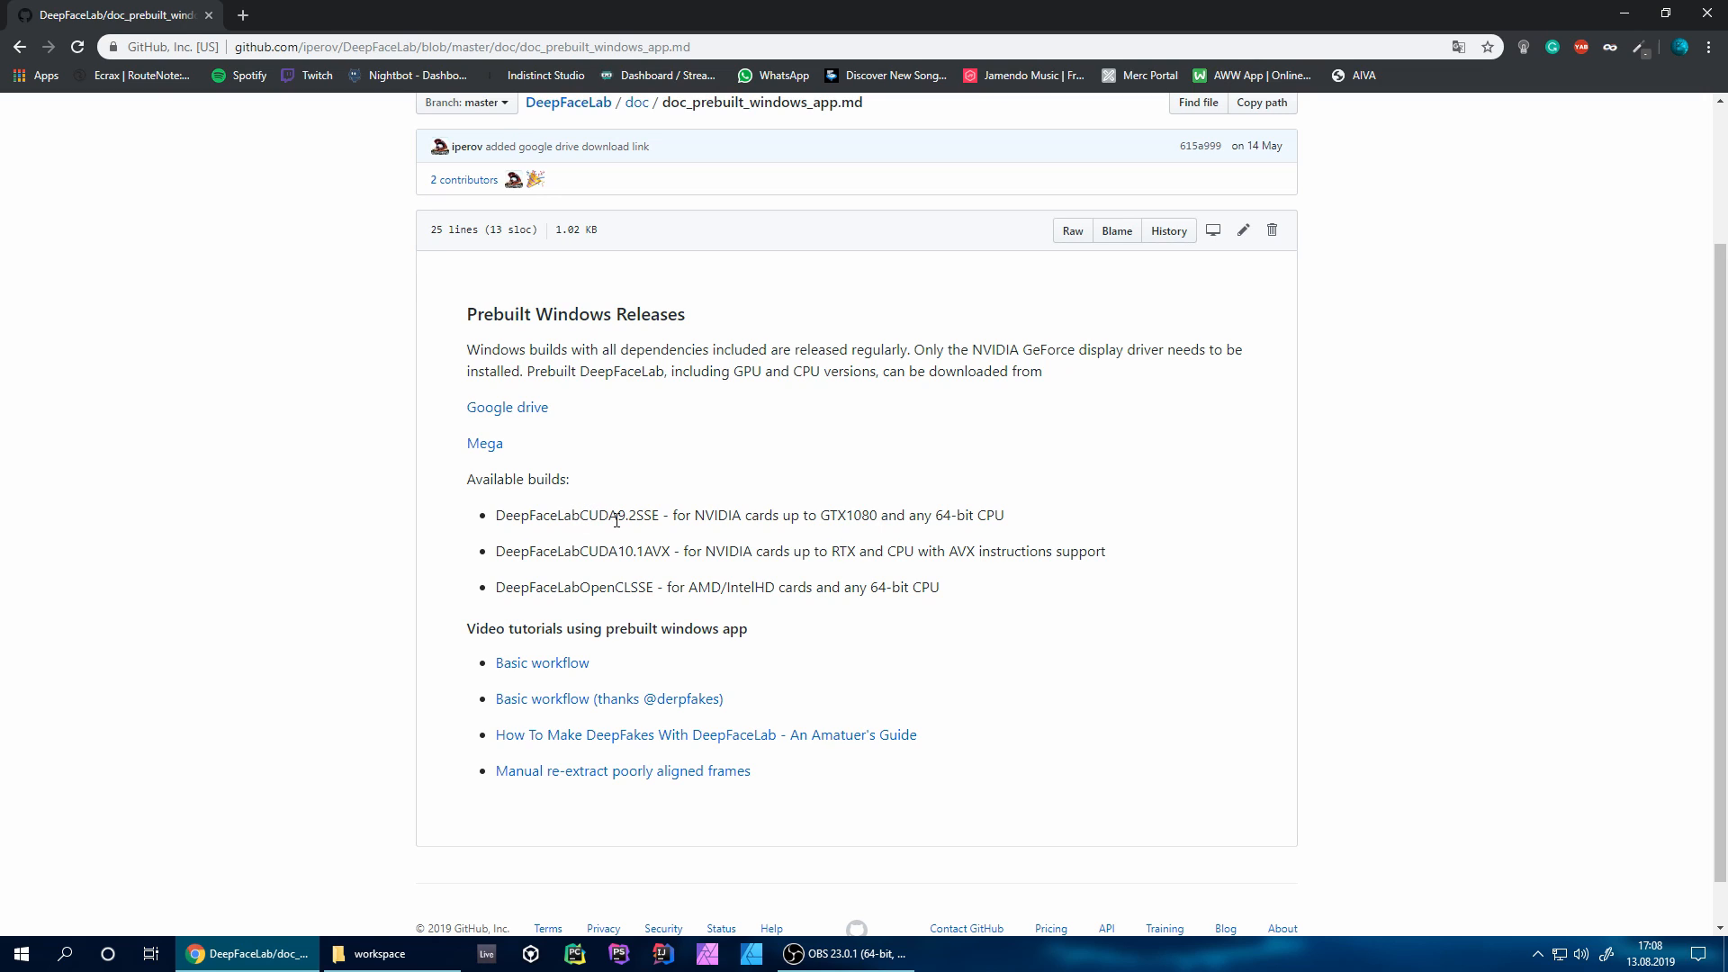
Compare the available DeepFaceLab Windows builds and open the Mega download page.
{"action": "left_click_drag", "start_coordinate": [617, 518], "coordinate": [635, 514]}
{"action": "left_click", "coordinate": [637, 547]}
{"action": "mouse_move", "coordinate": [620, 550]}
{"action": "left_mouse_down"}
{"action": "mouse_move", "coordinate": [647, 548]}
{"action": "mouse_move", "coordinate": [593, 552]}
{"action": "left_mouse_up"}
{"action": "left_click", "coordinate": [639, 586]}
{"action": "left_click", "coordinate": [484, 450]}
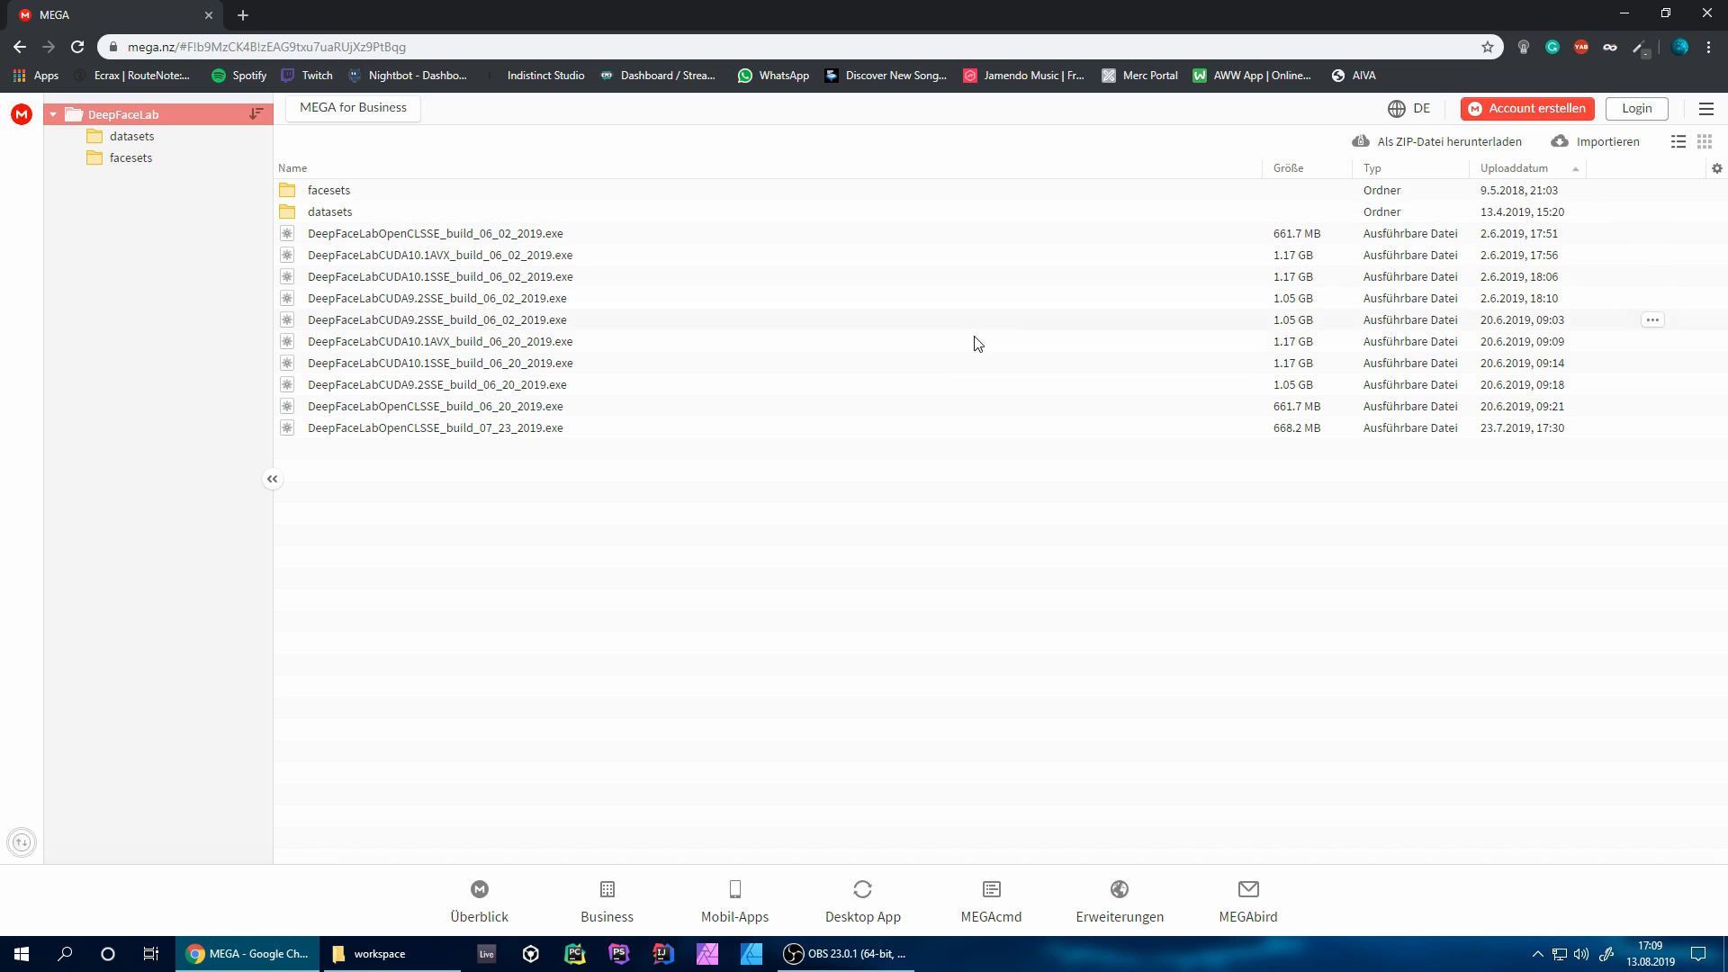
Sort the builds by newest upload date and view the download options for DeepFaceLabCUDA9.2SSE_build_06_20_2019.exe.
{"action": "left_click", "coordinate": [1562, 175]}
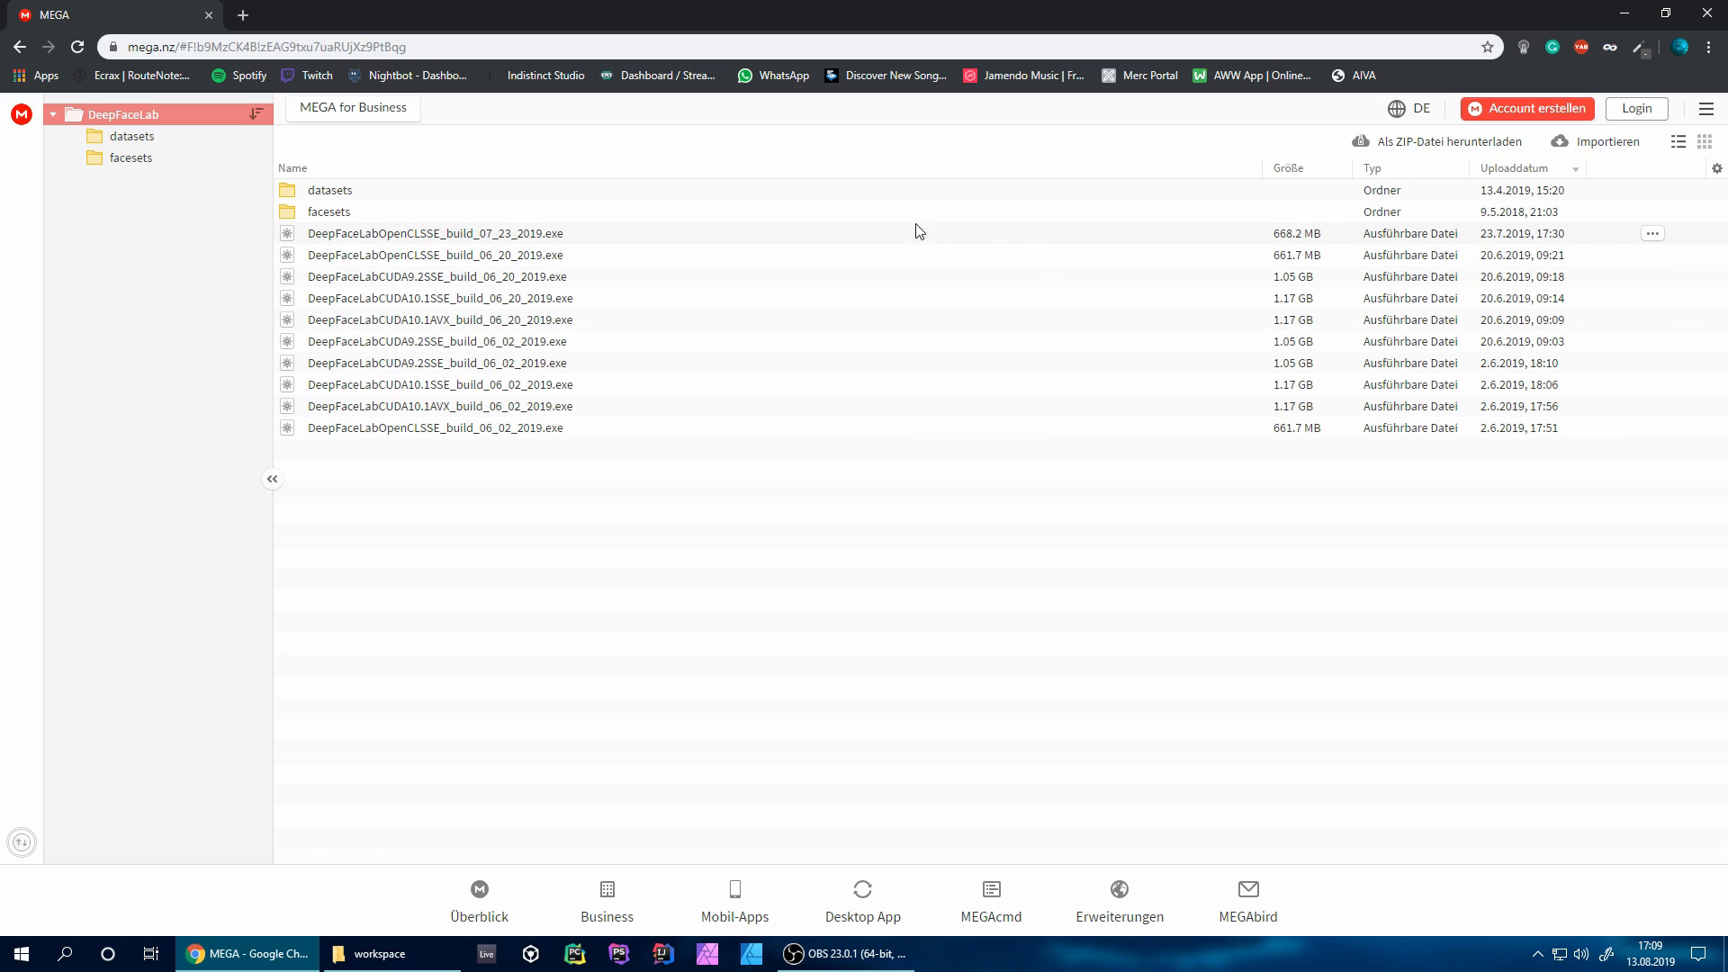
{"action": "left_click", "coordinate": [594, 284]}
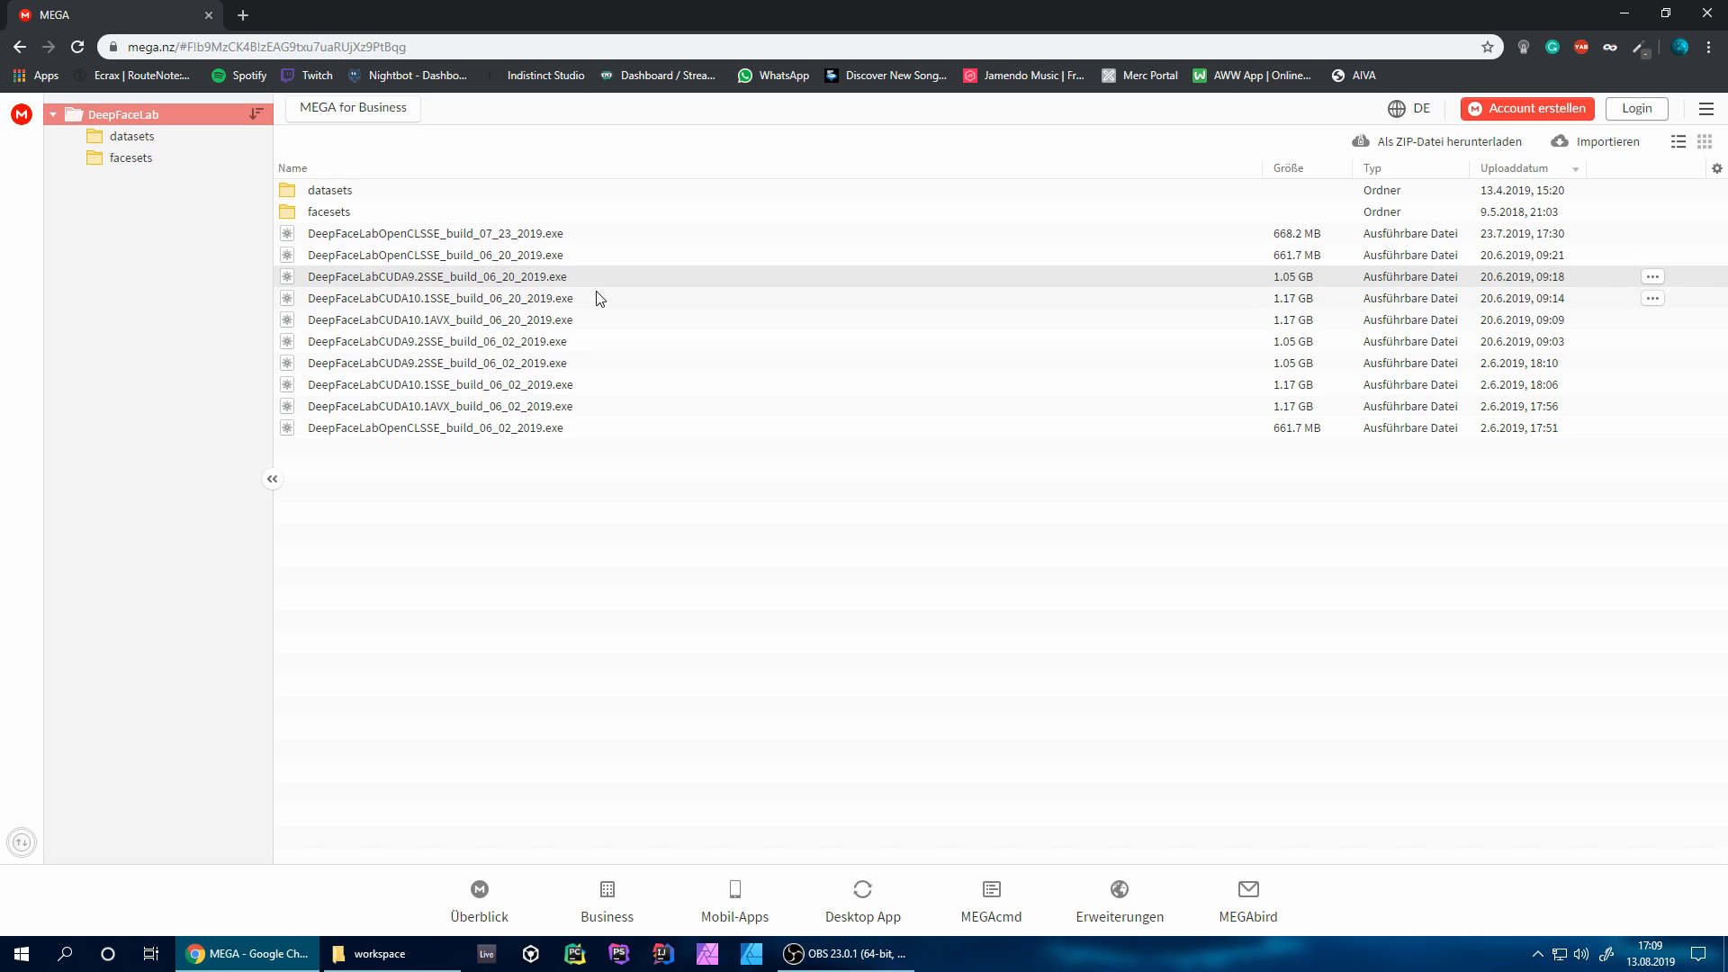
{"action": "right_click", "coordinate": [596, 284]}
{"action": "mouse_move", "coordinate": [656, 353]}
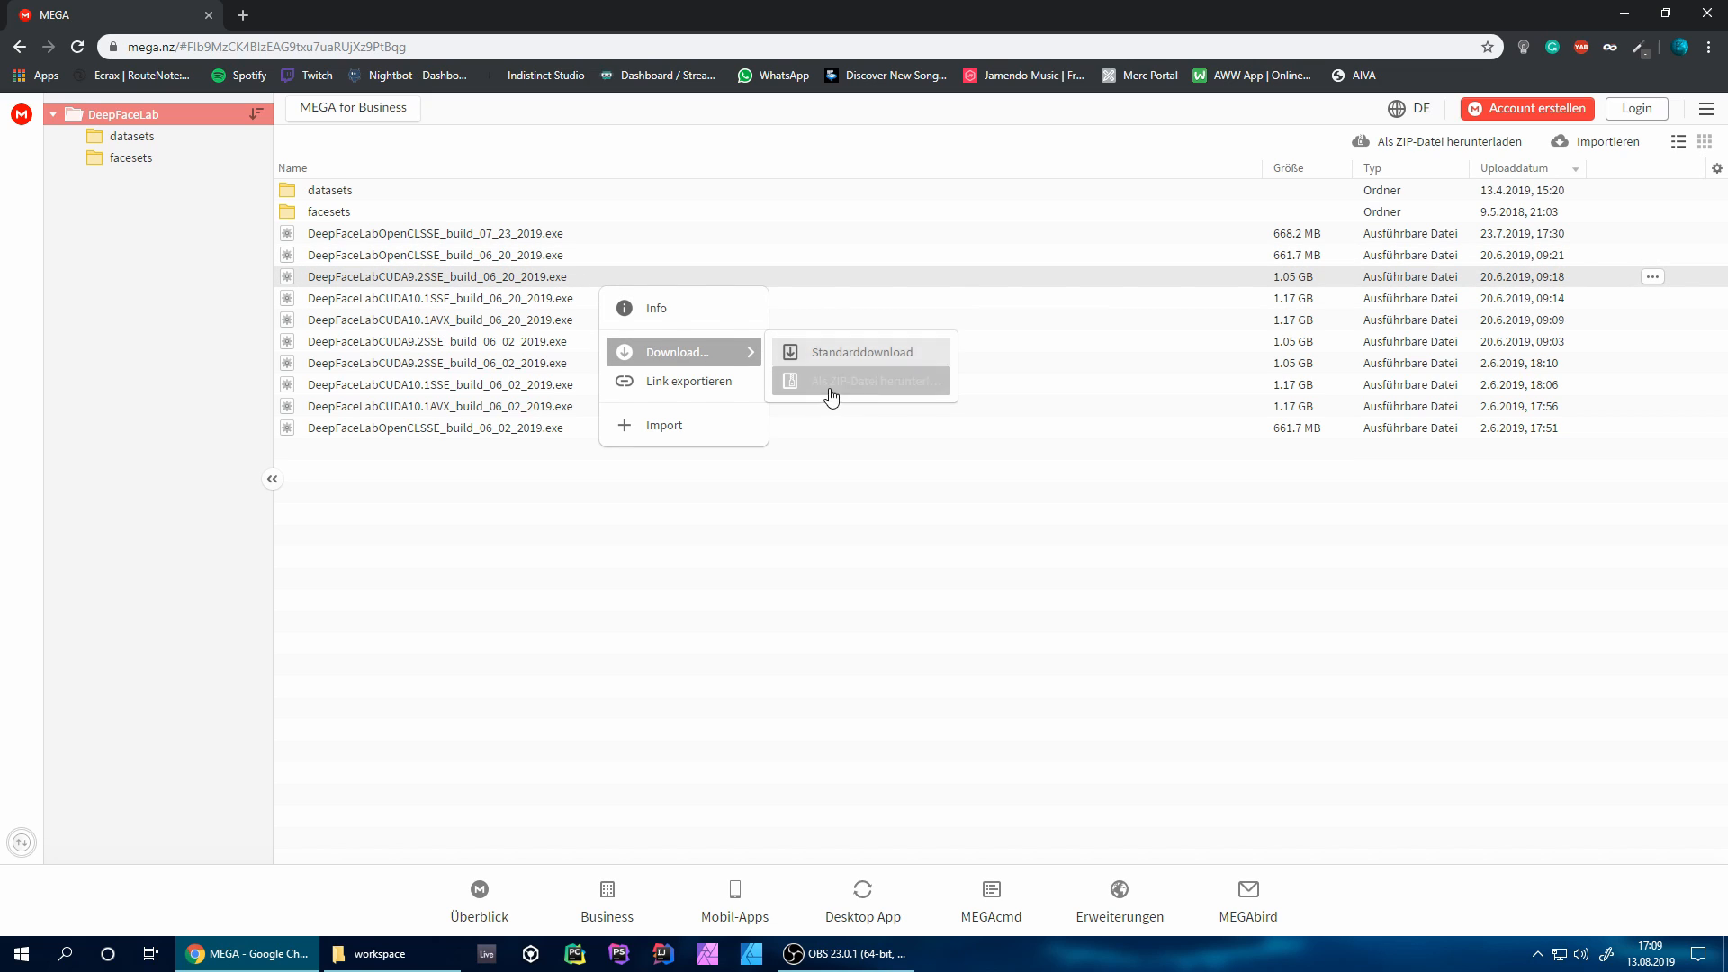
{"action": "left_click", "coordinate": [849, 574]}
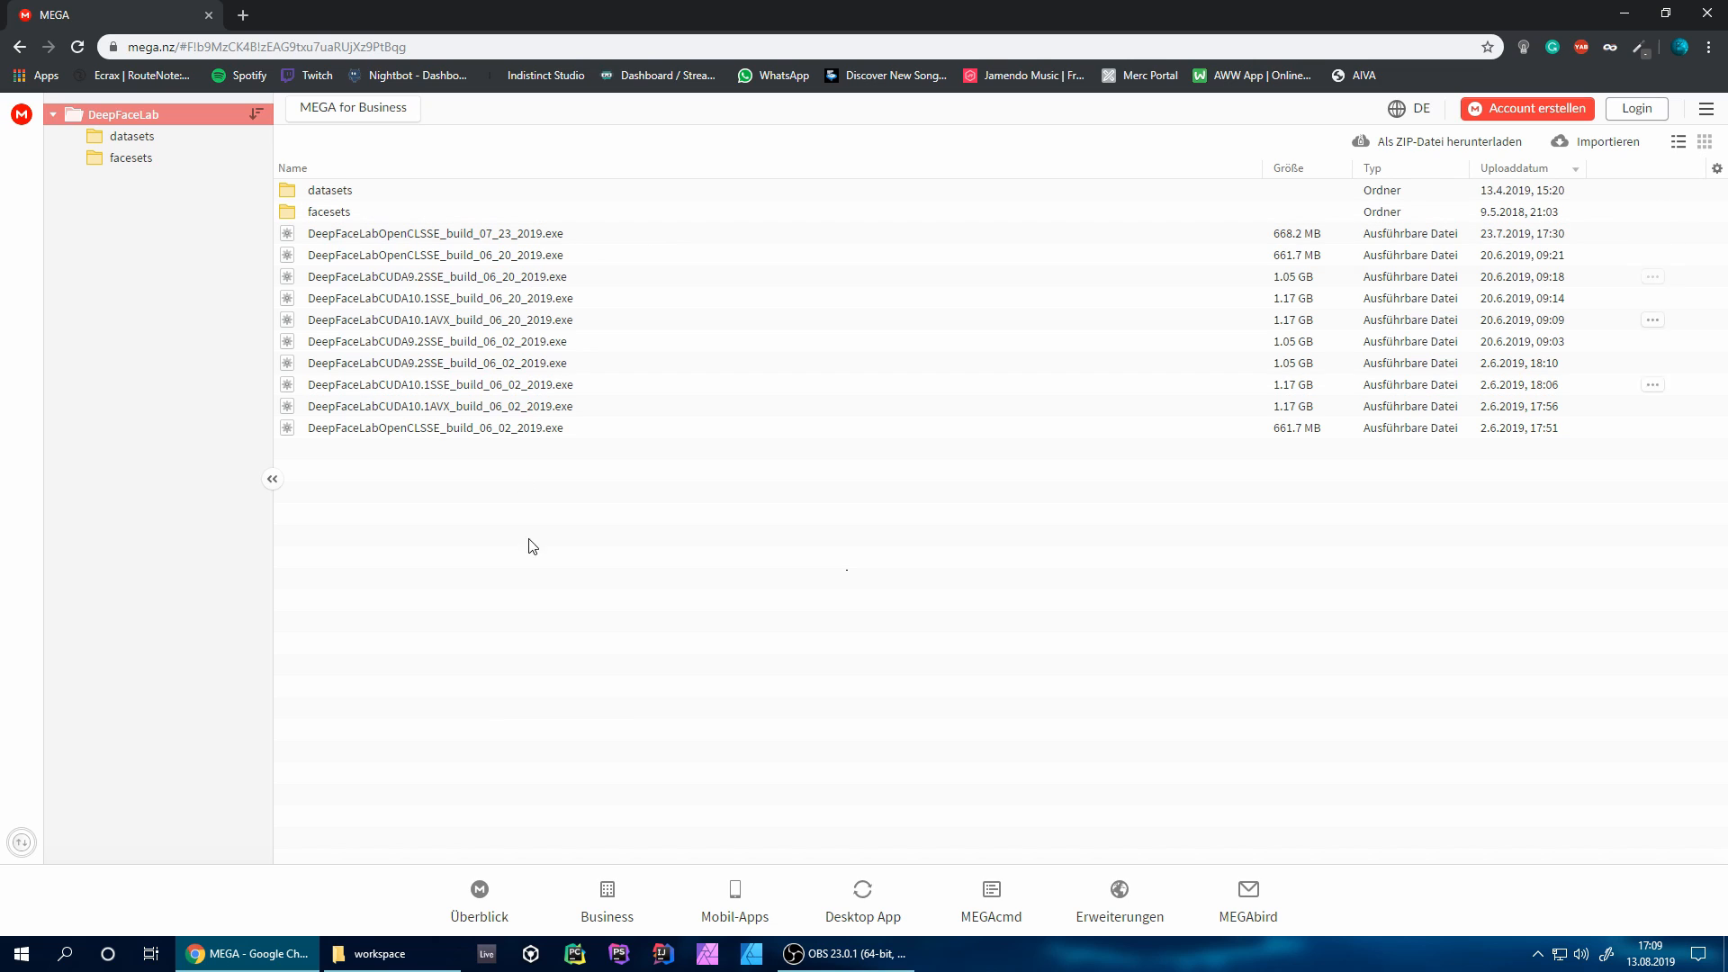
Switch to File Explorer and open the workspace folder inside DeepFaceLabCUDA9.2SSE on drive C.
{"action": "left_click", "coordinate": [378, 952]}
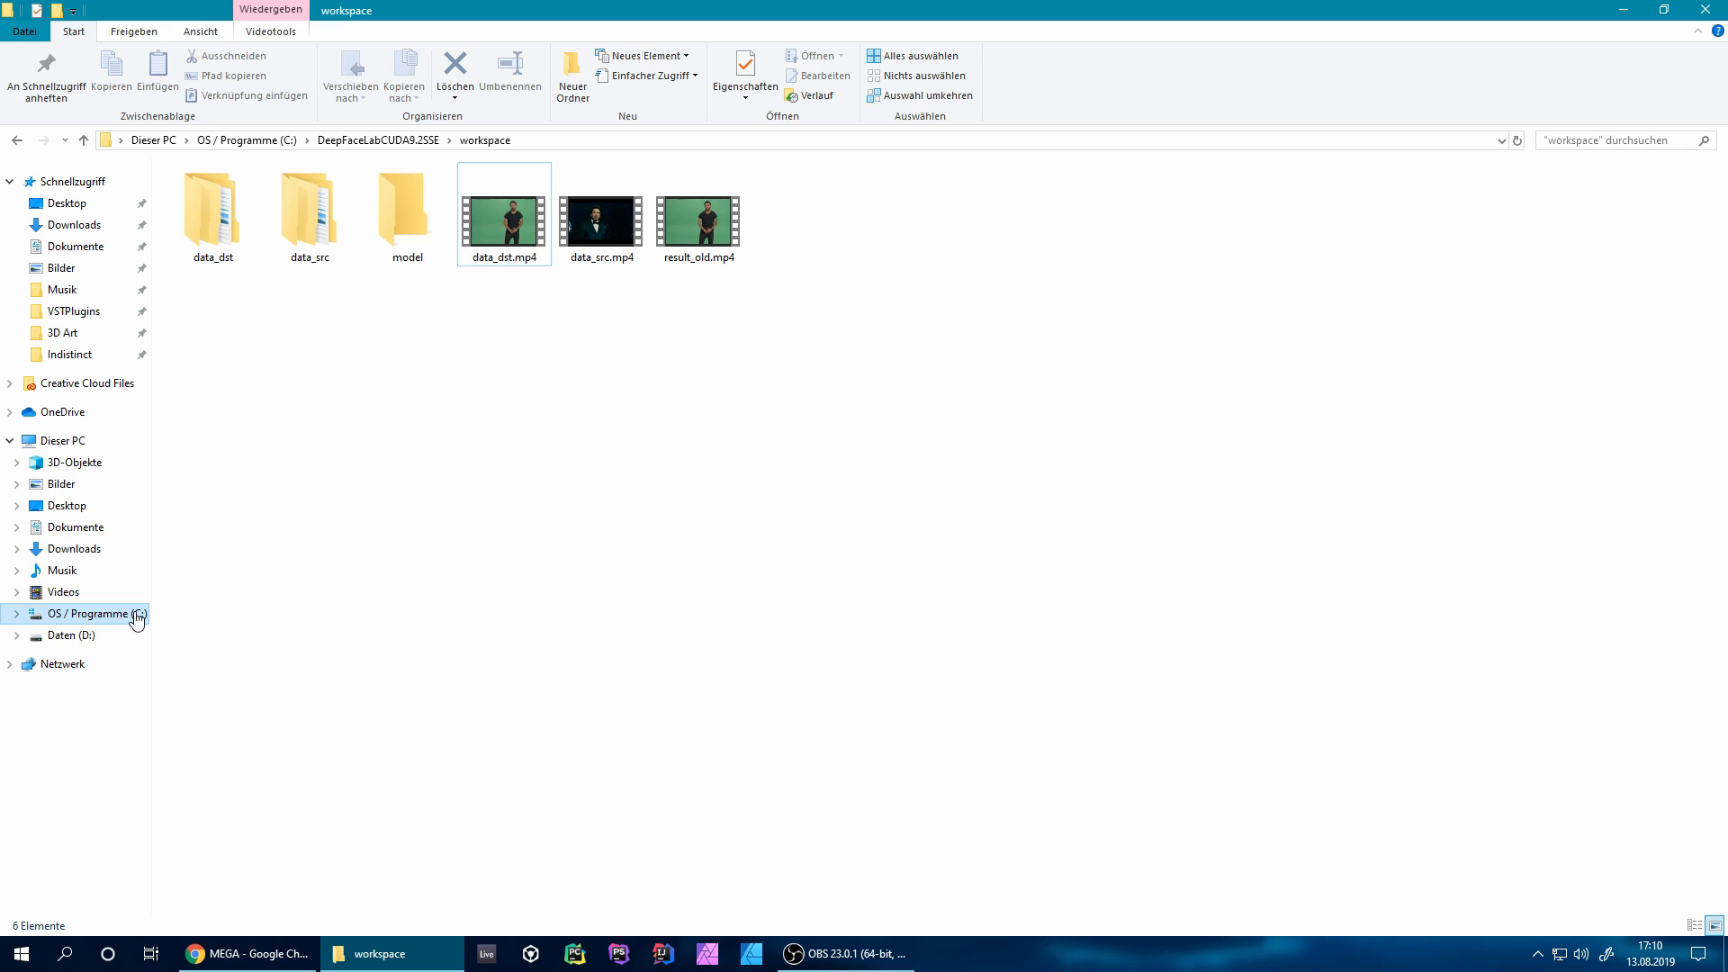
{"action": "left_click", "coordinate": [137, 618]}
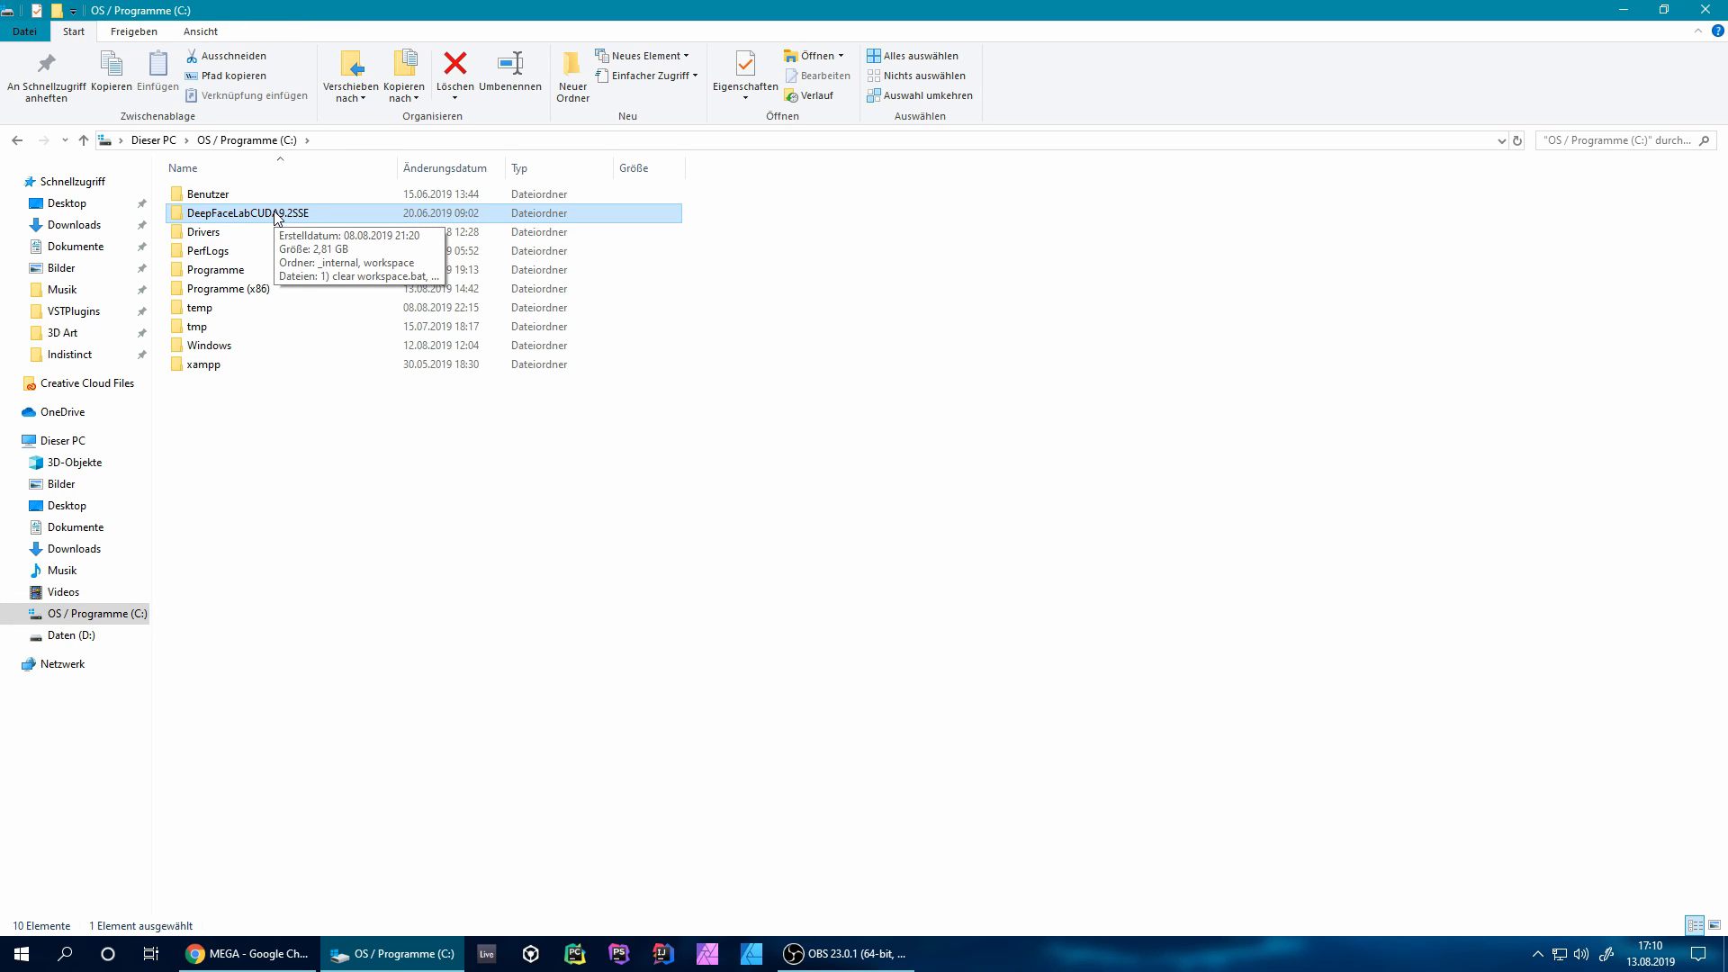
{"action": "double_click", "coordinate": [278, 216]}
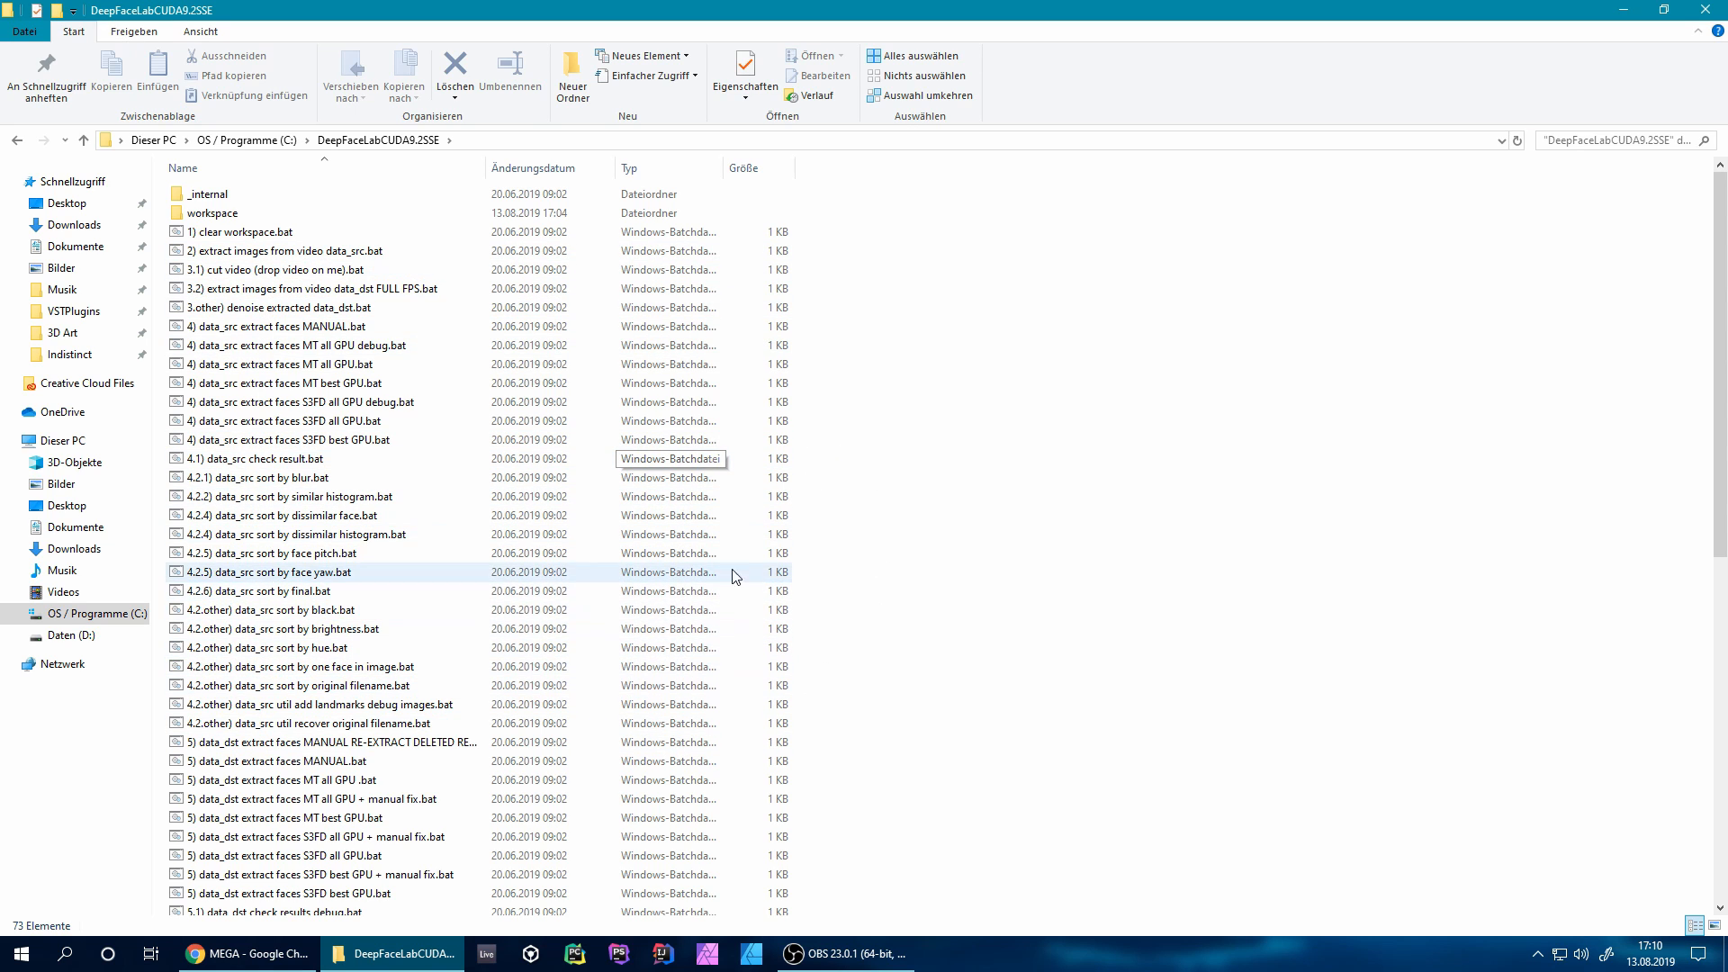
{"action": "double_click", "coordinate": [232, 217]}
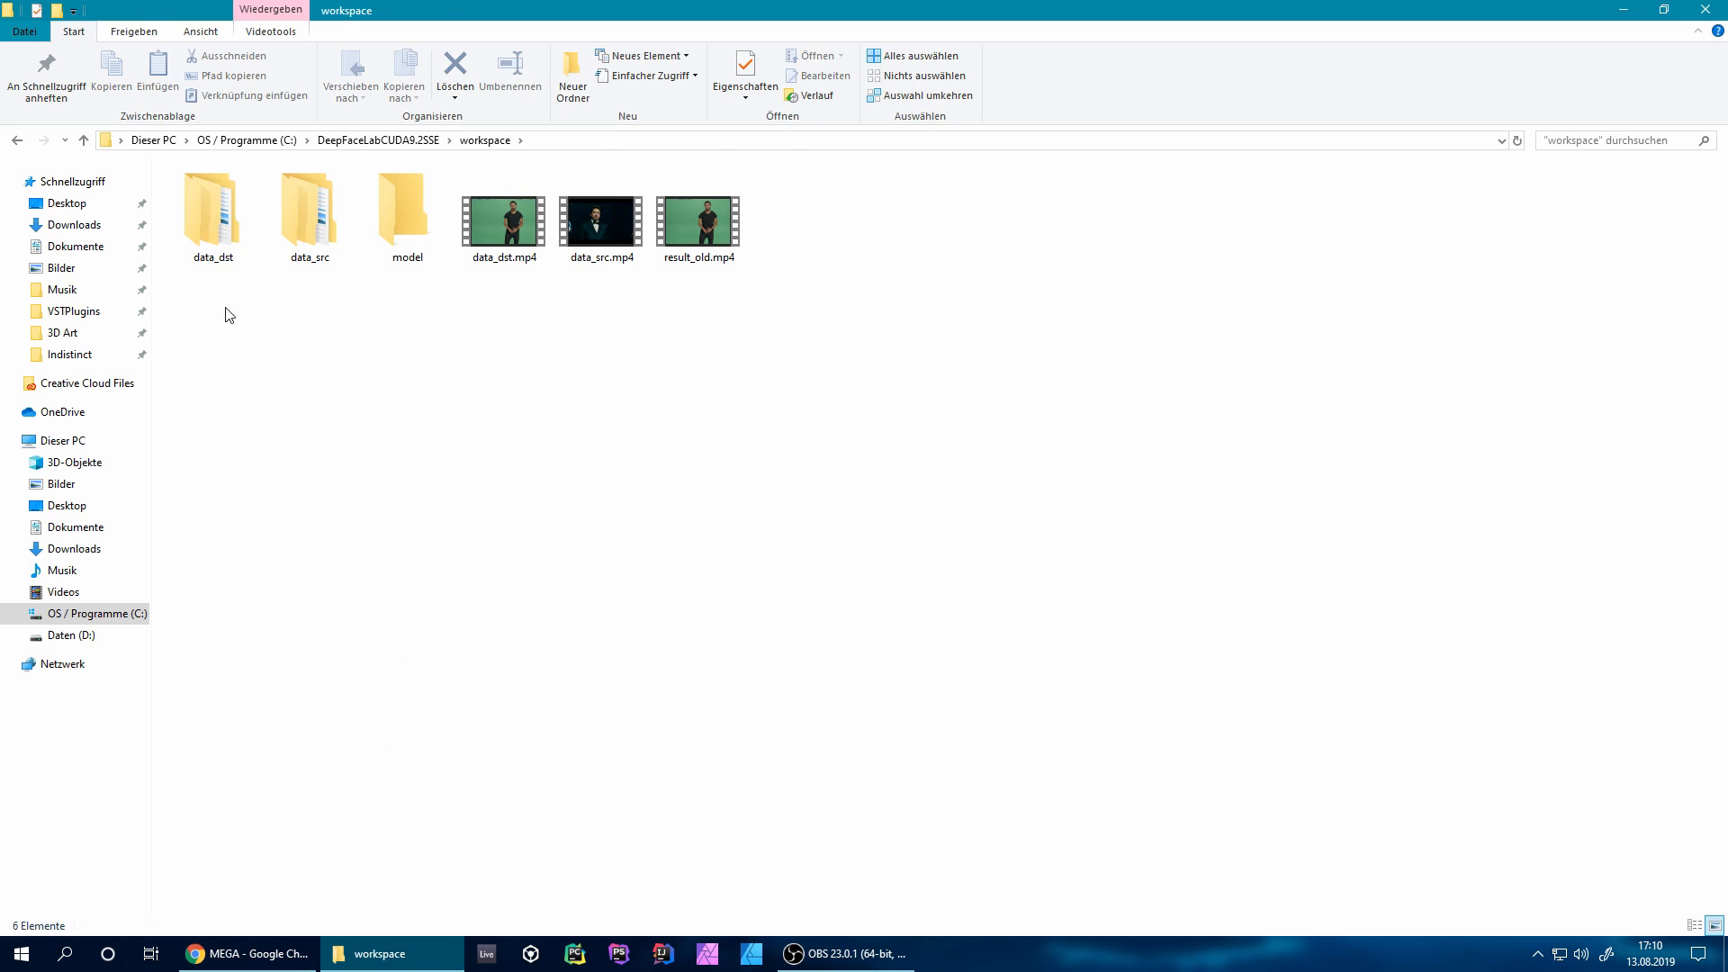
Examine the data_dst.mp4 and data_src.mp4 videos and the data_dst, data_src and model folders in the workspace.
{"action": "left_click_drag", "start_coordinate": [230, 315], "coordinate": [513, 385]}
{"action": "left_click", "coordinate": [505, 268]}
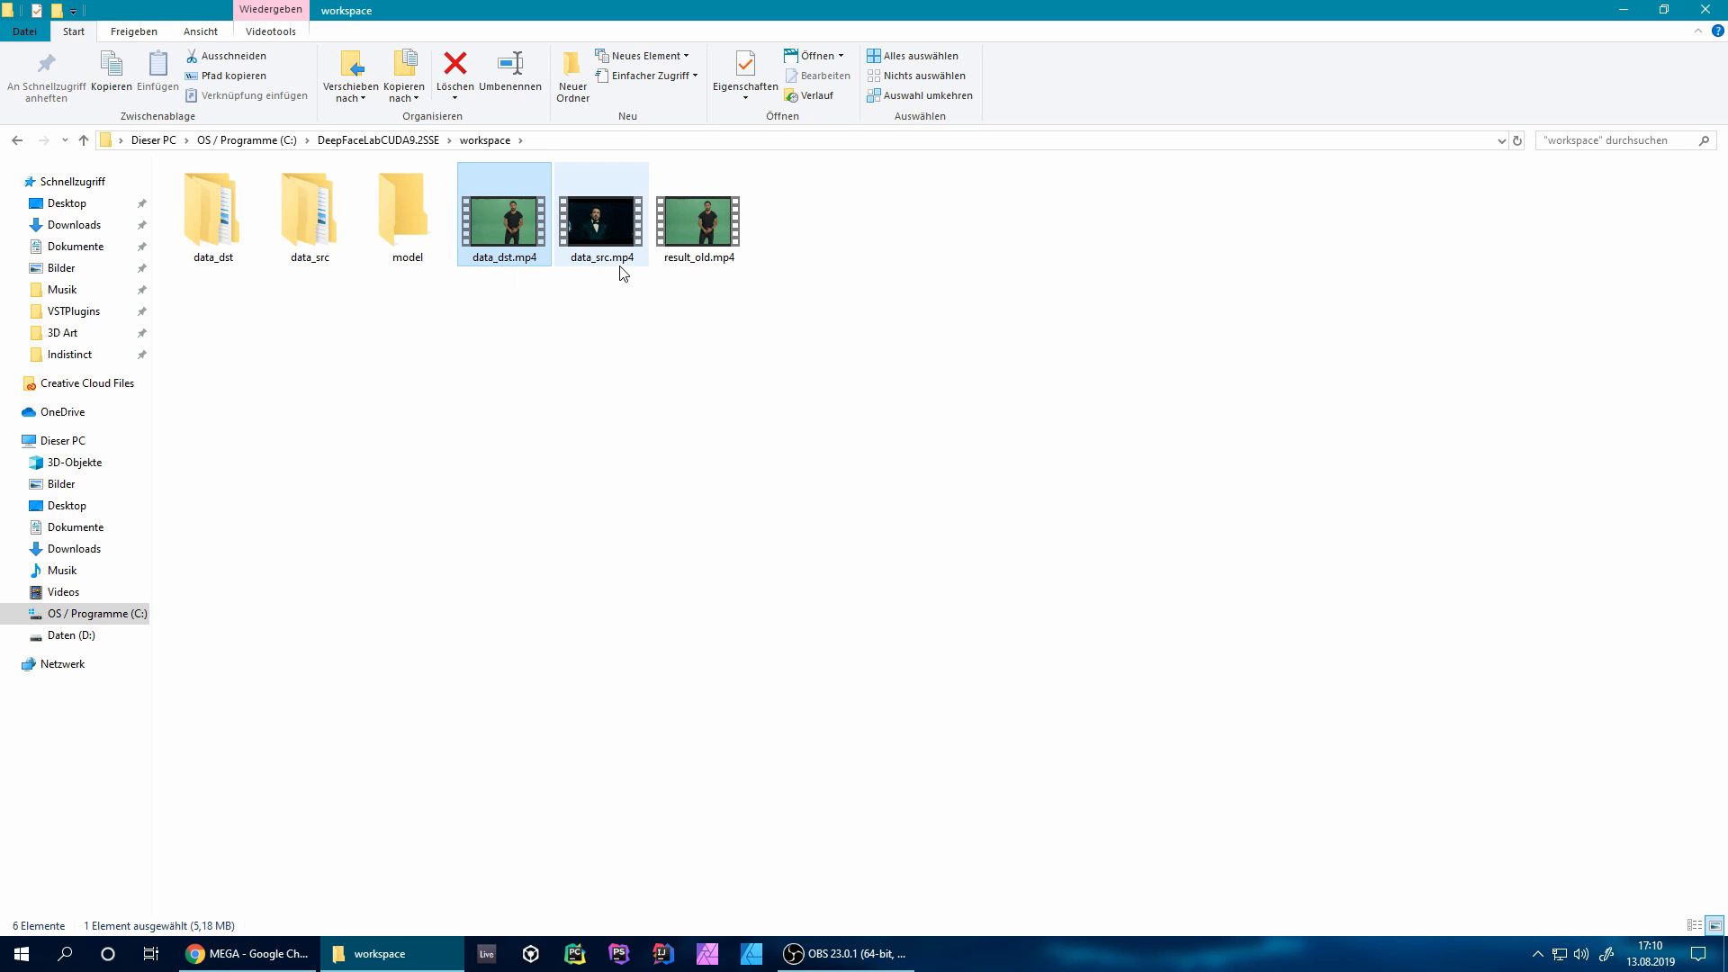
{"action": "left_click", "coordinate": [598, 270]}
{"action": "left_click", "coordinate": [507, 268]}
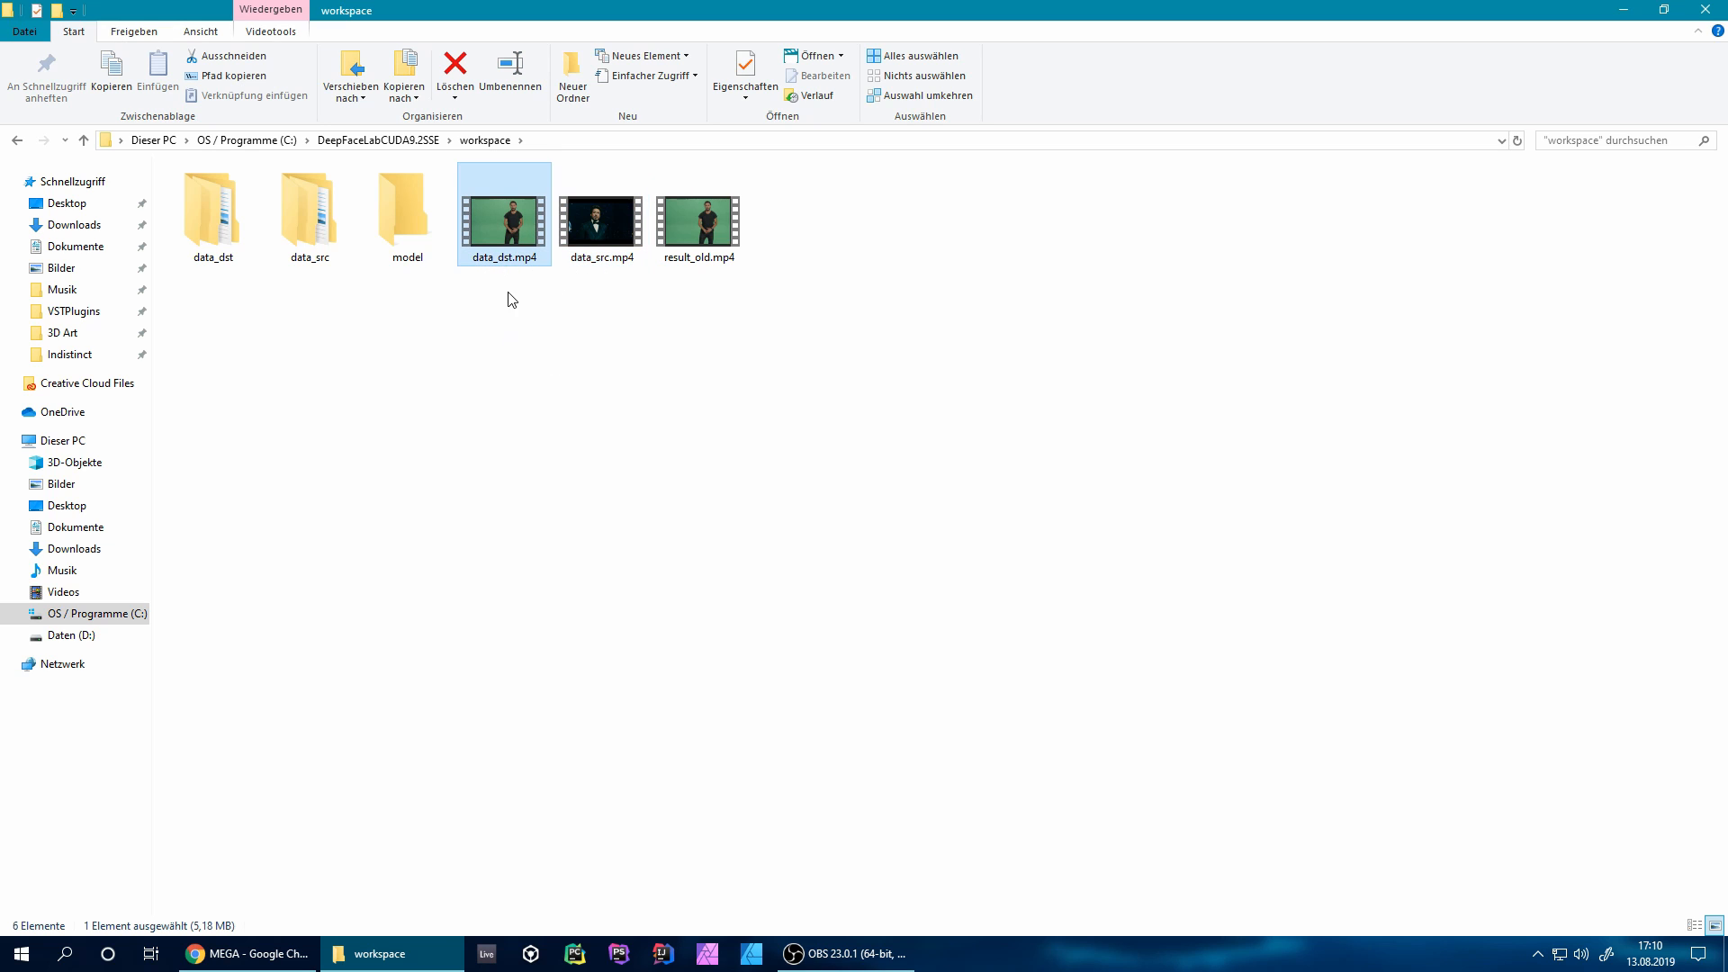
{"action": "left_click", "coordinate": [606, 270]}
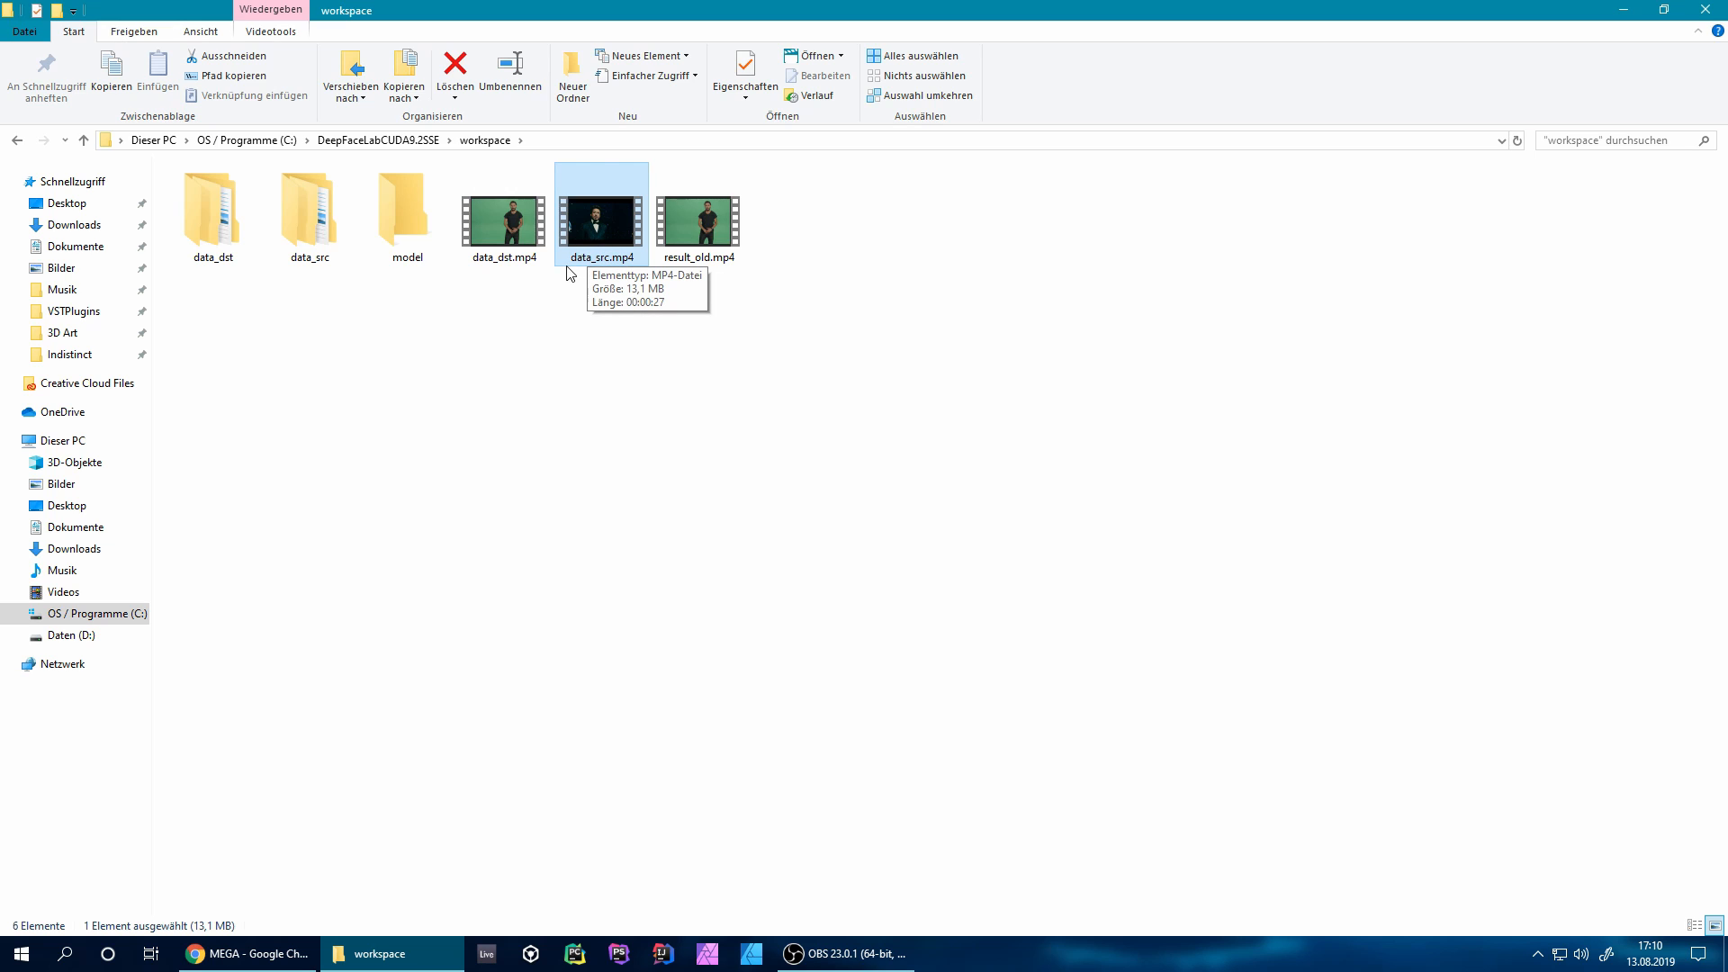
{"action": "left_click", "coordinate": [513, 260]}
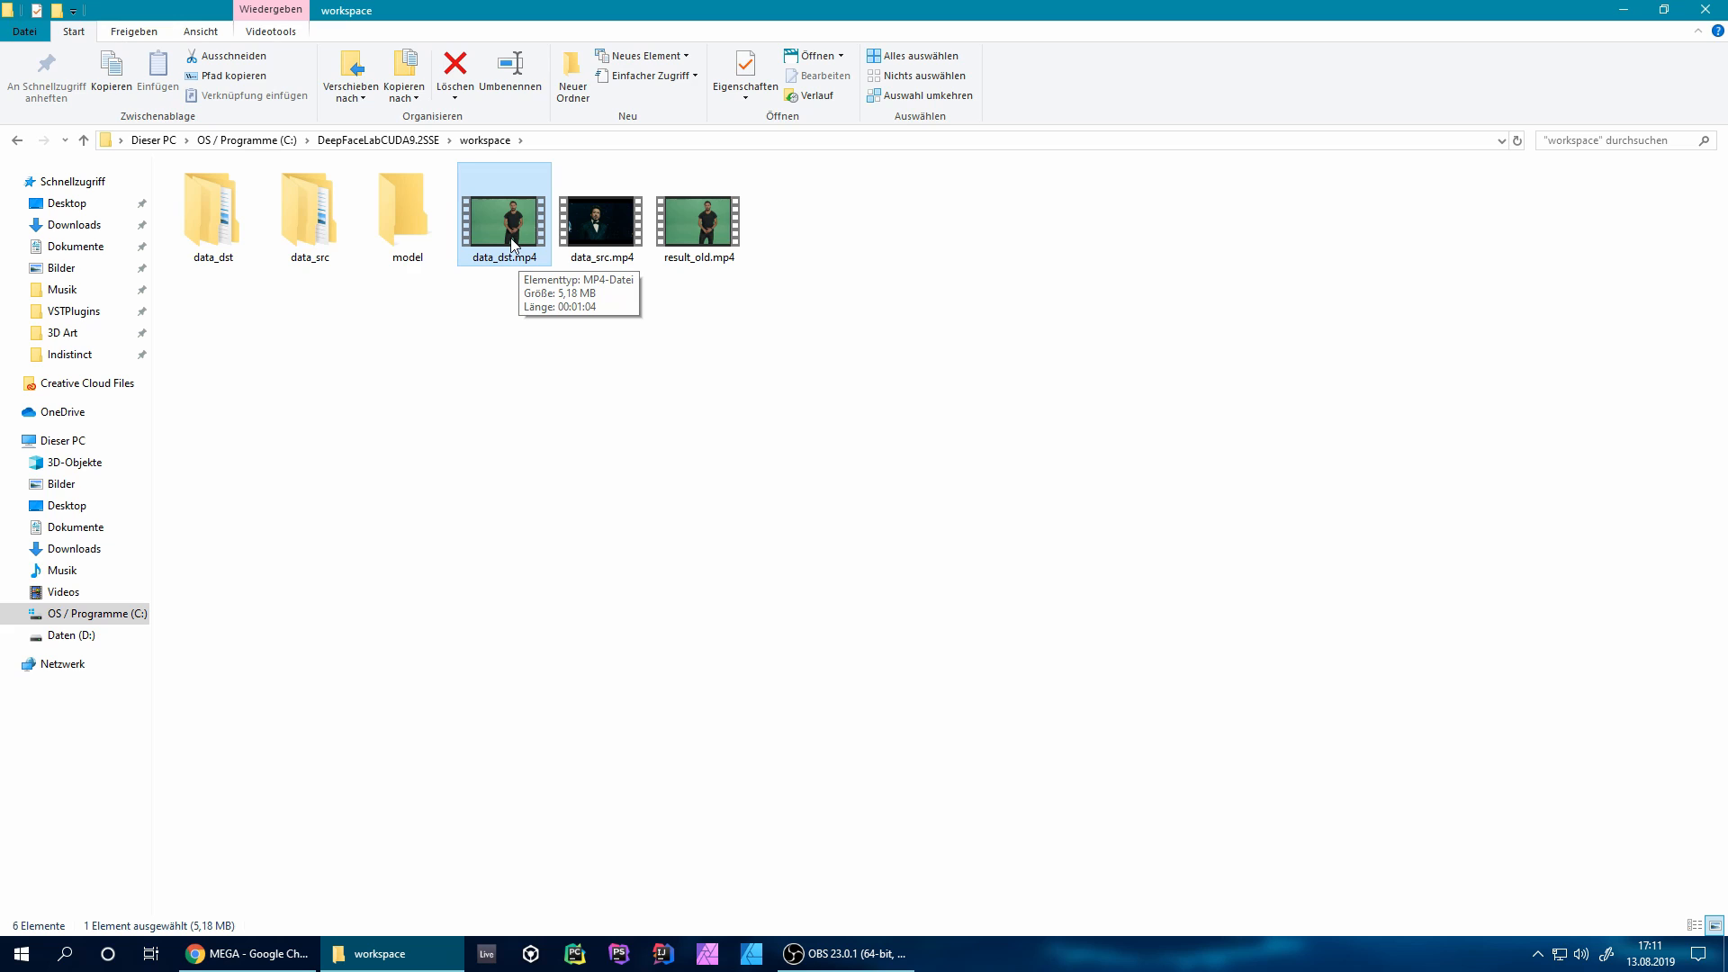
{"action": "left_click", "coordinate": [594, 254]}
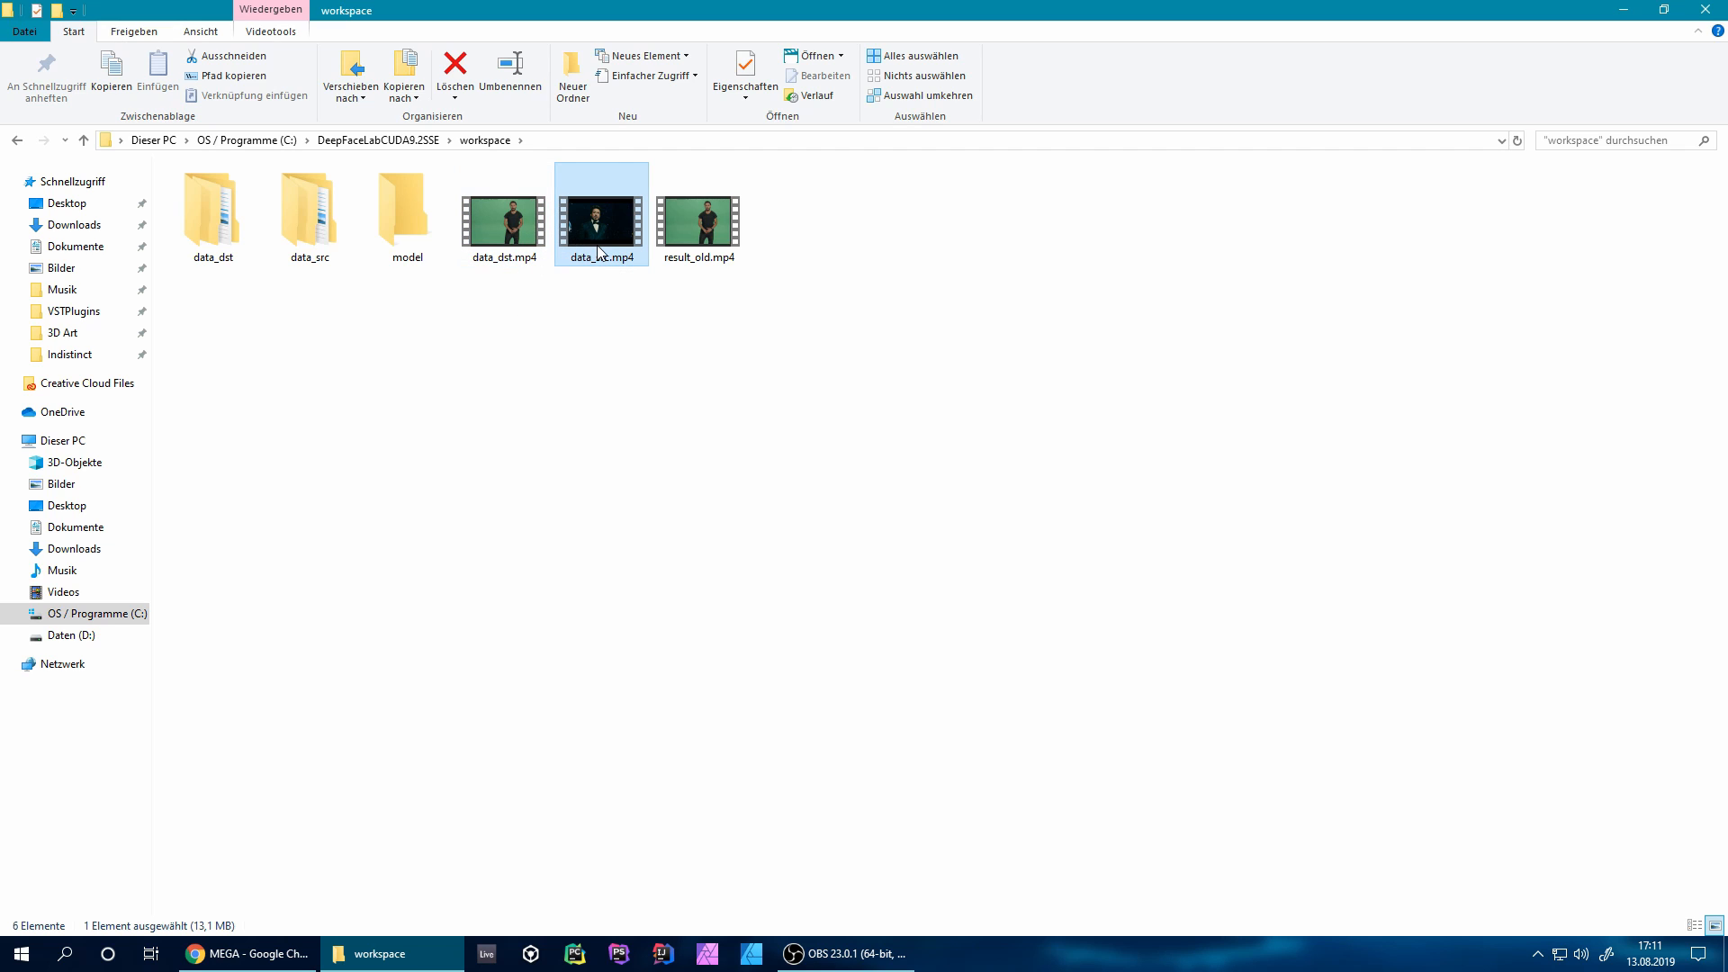
{"action": "left_click_drag", "start_coordinate": [582, 297], "coordinate": [506, 192]}
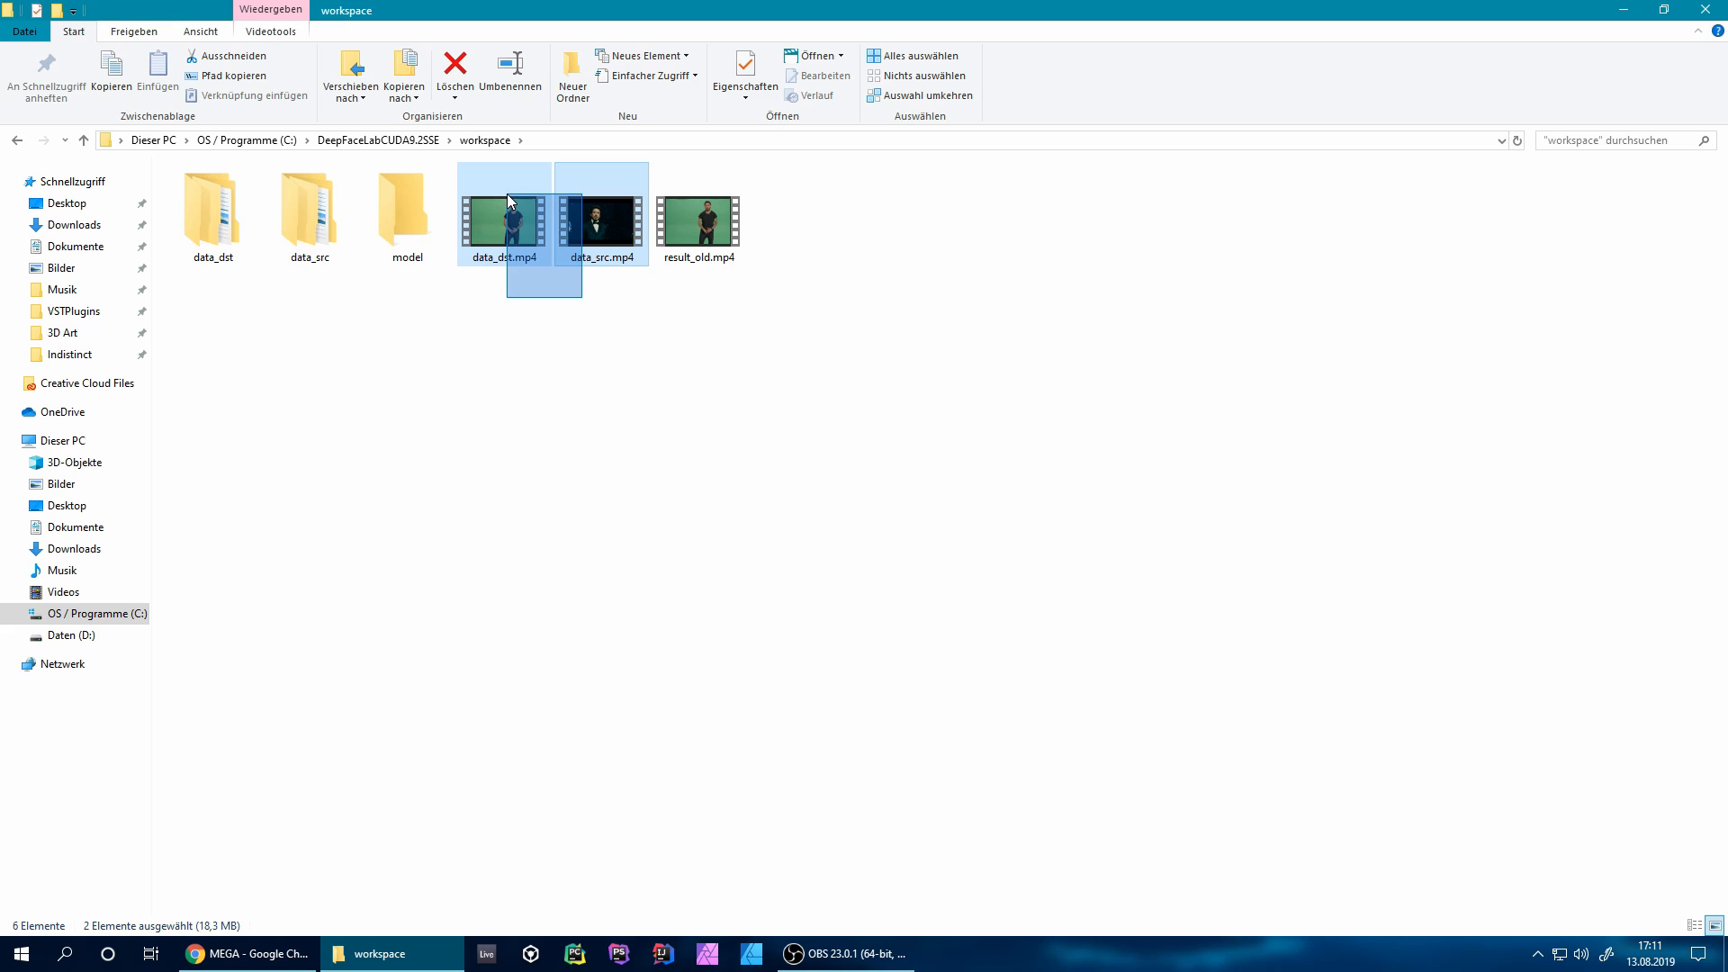
{"action": "left_click_drag", "start_coordinate": [505, 193], "coordinate": [506, 193]}
{"action": "left_click_drag", "start_coordinate": [188, 317], "coordinate": [430, 217]}
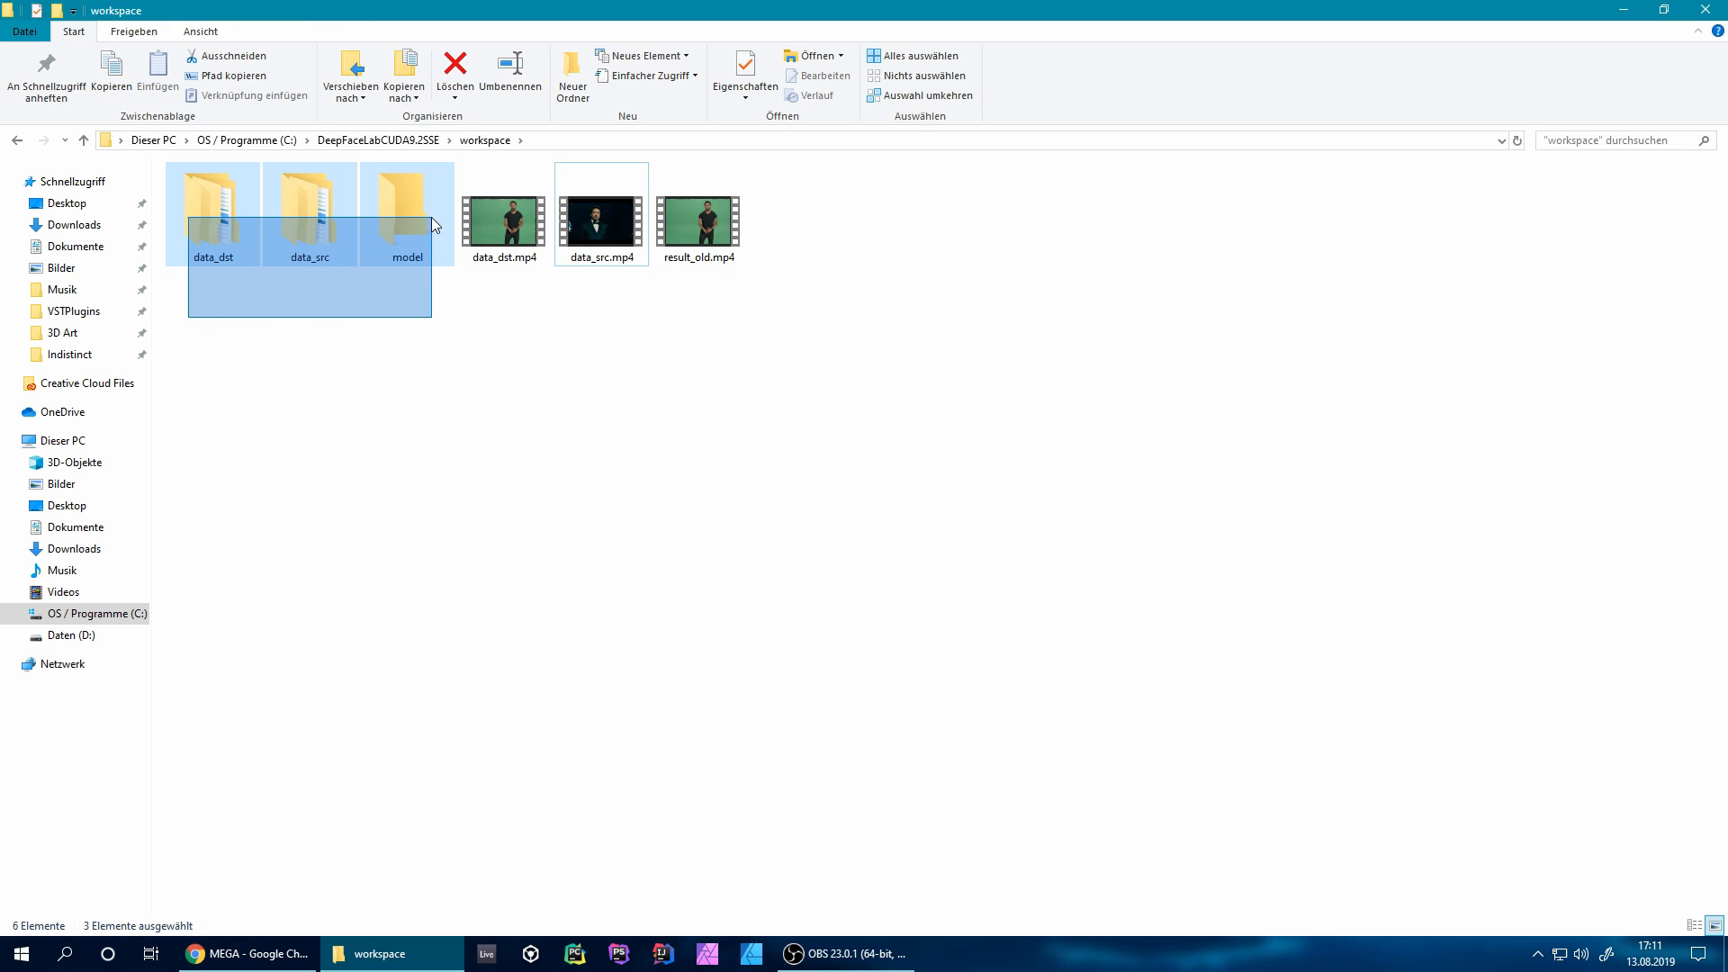
{"action": "left_click", "coordinate": [459, 391]}
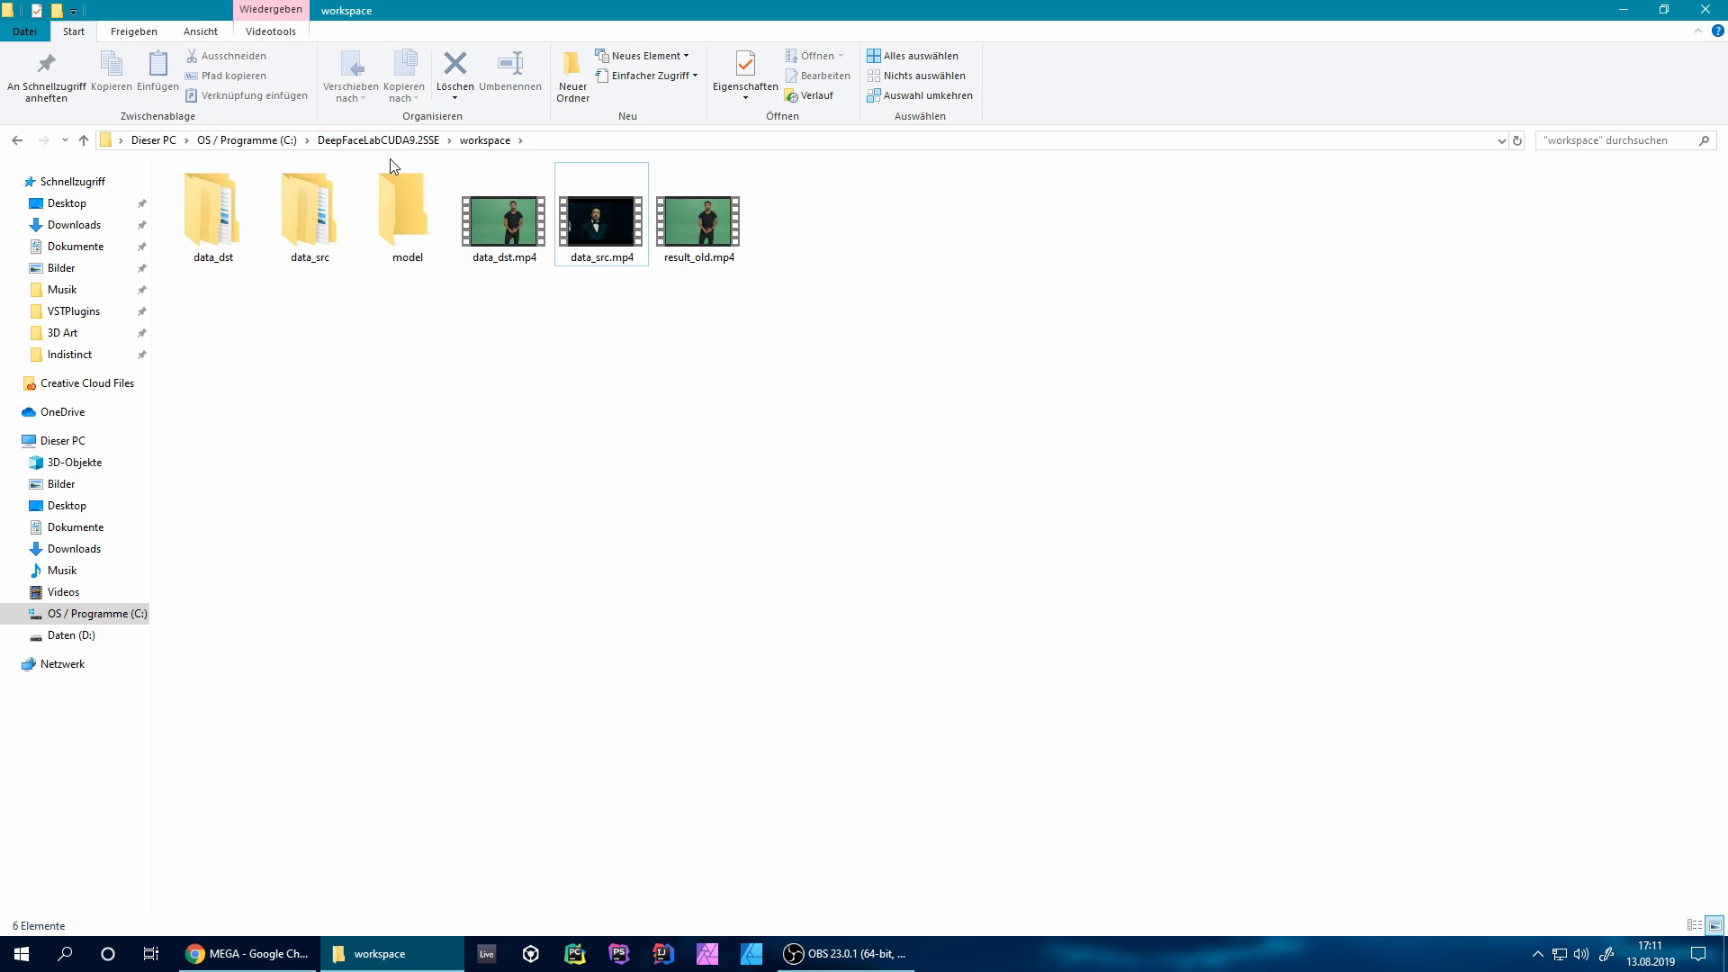
Go back to the DeepFaceLabCUDA9.2SSE folder and look through its list of batch scripts.
{"action": "left_click", "coordinate": [400, 142]}
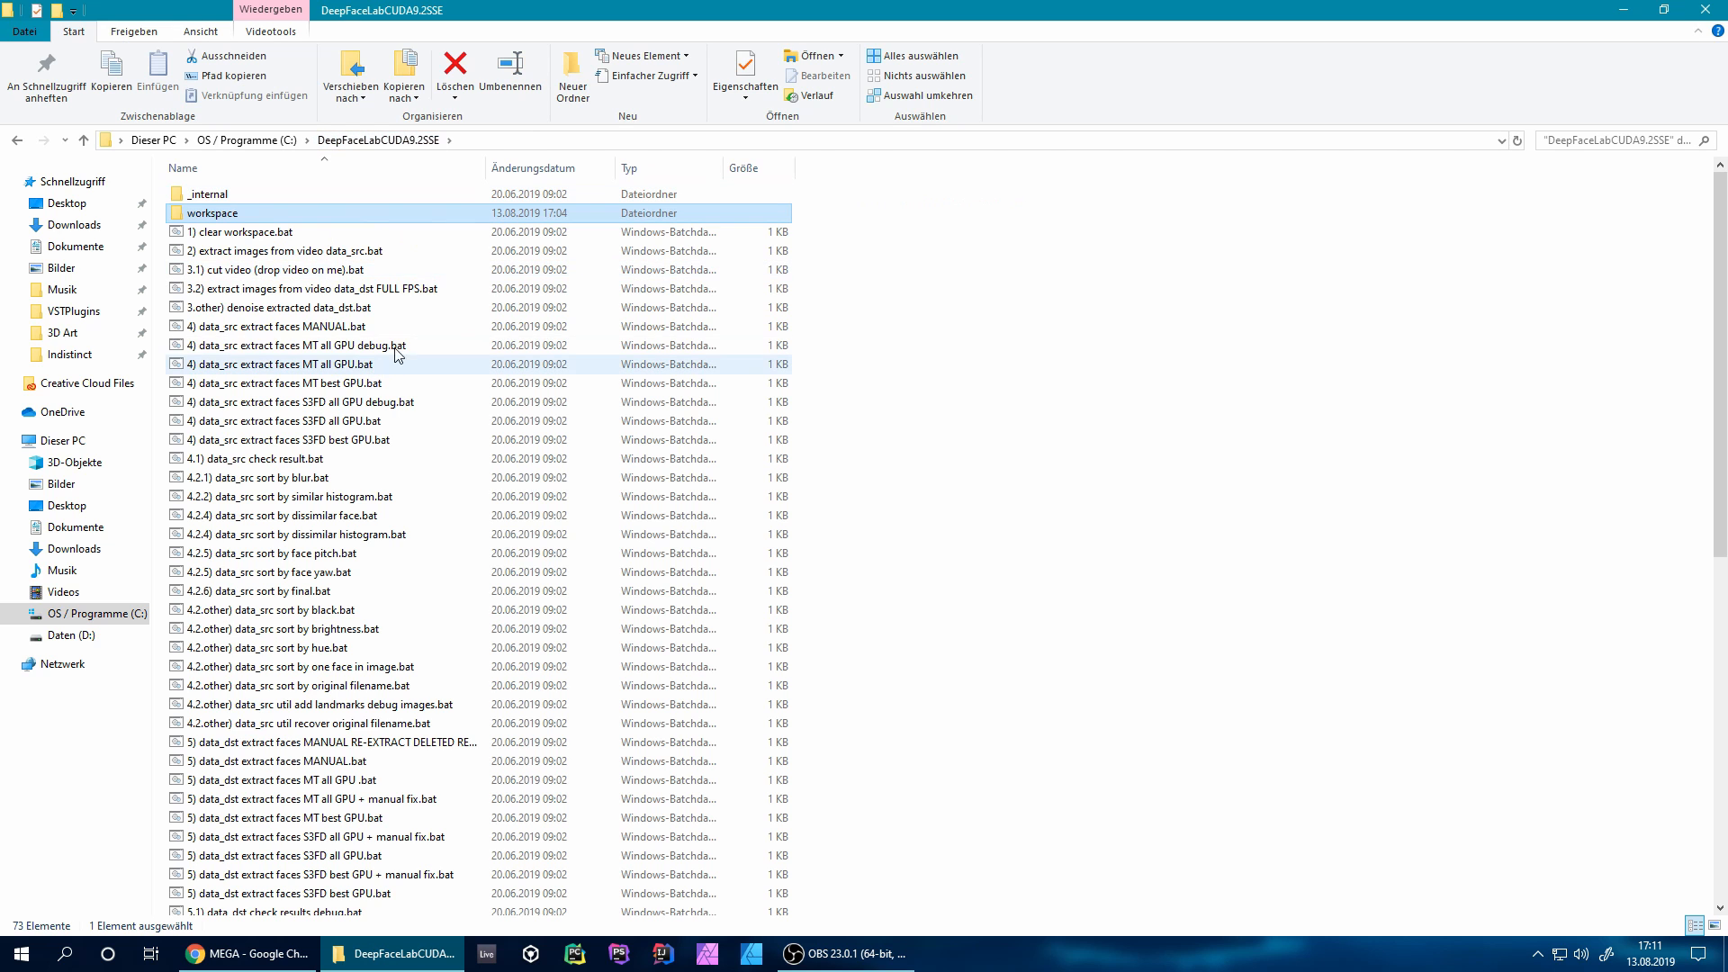
{"action": "scroll", "coordinate": [403, 454], "scroll_direction": "down", "scroll_amount": 11}
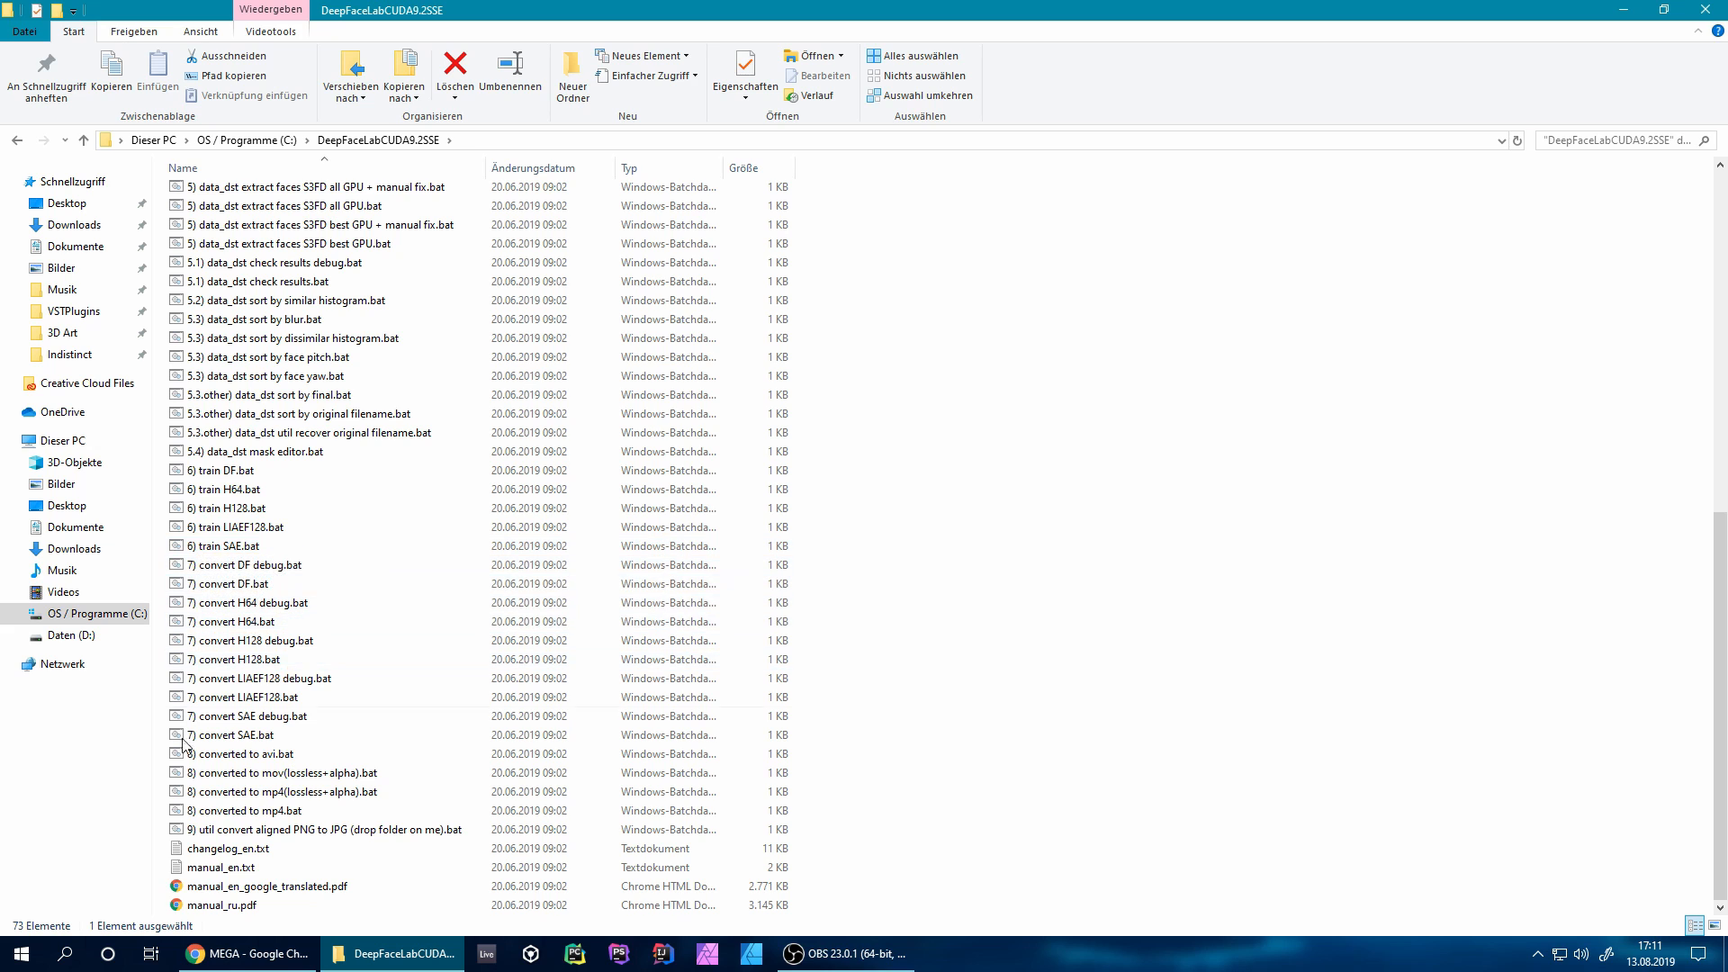
{"action": "scroll", "coordinate": [333, 648], "scroll_direction": "up", "scroll_amount": 11}
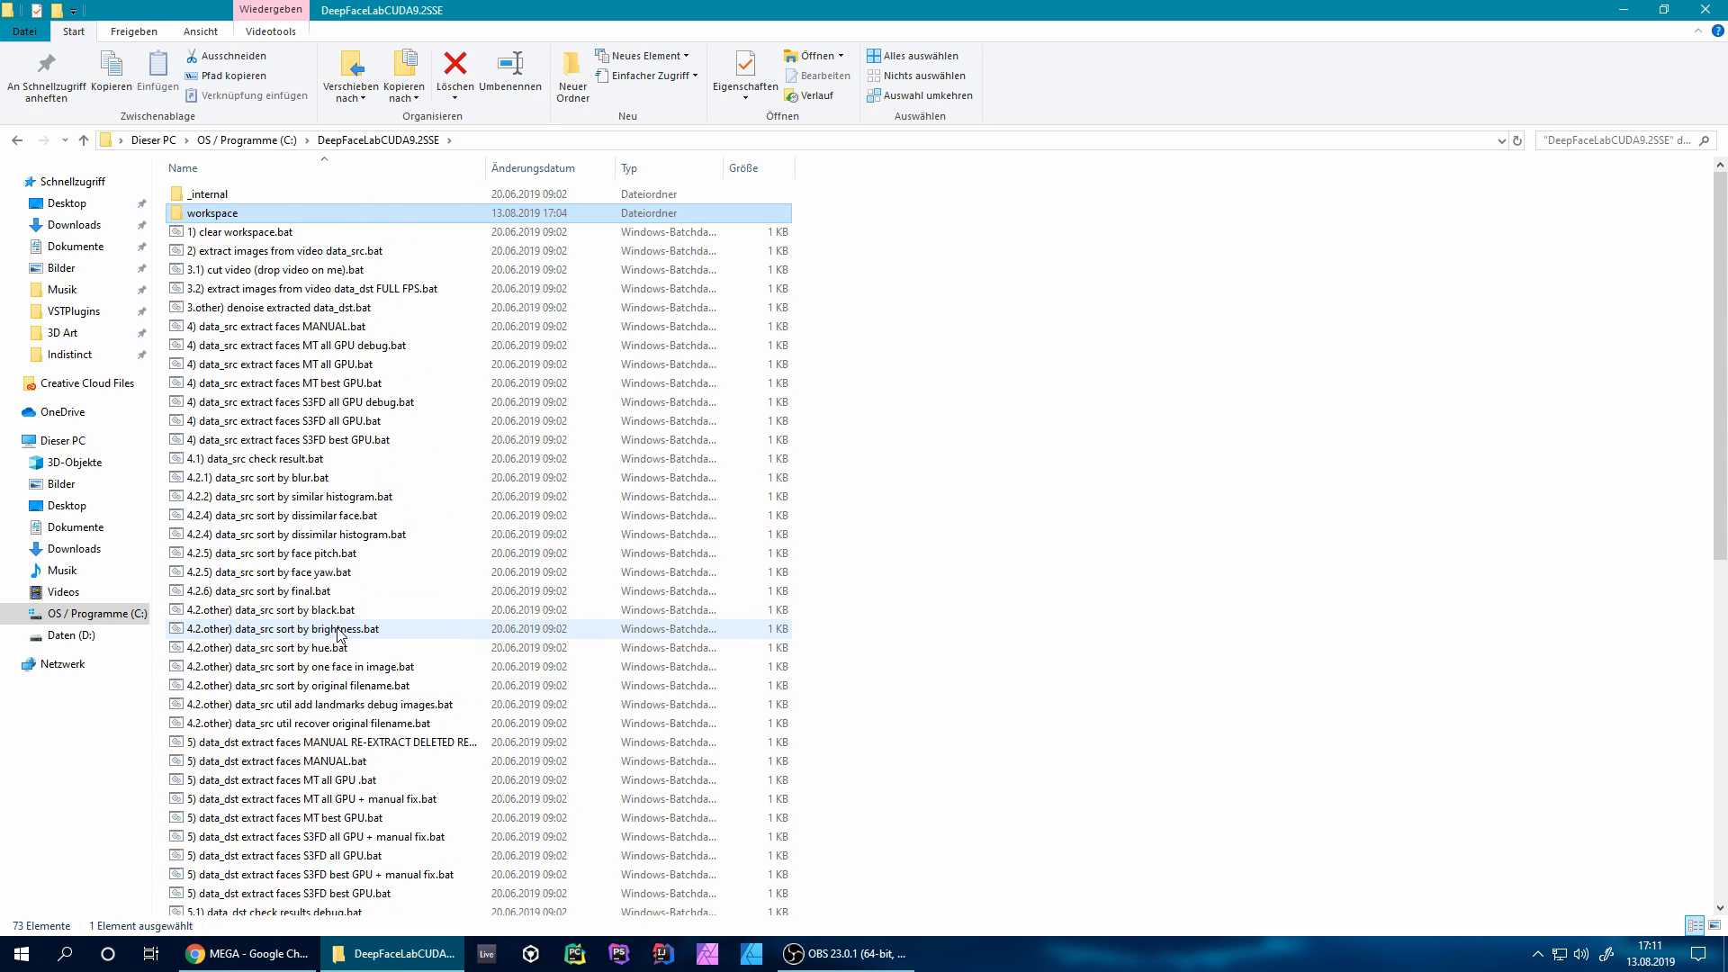
Run "1) clear workspace.bat" and confirm deleting the workspace folder's content.
{"action": "left_click", "coordinate": [223, 232]}
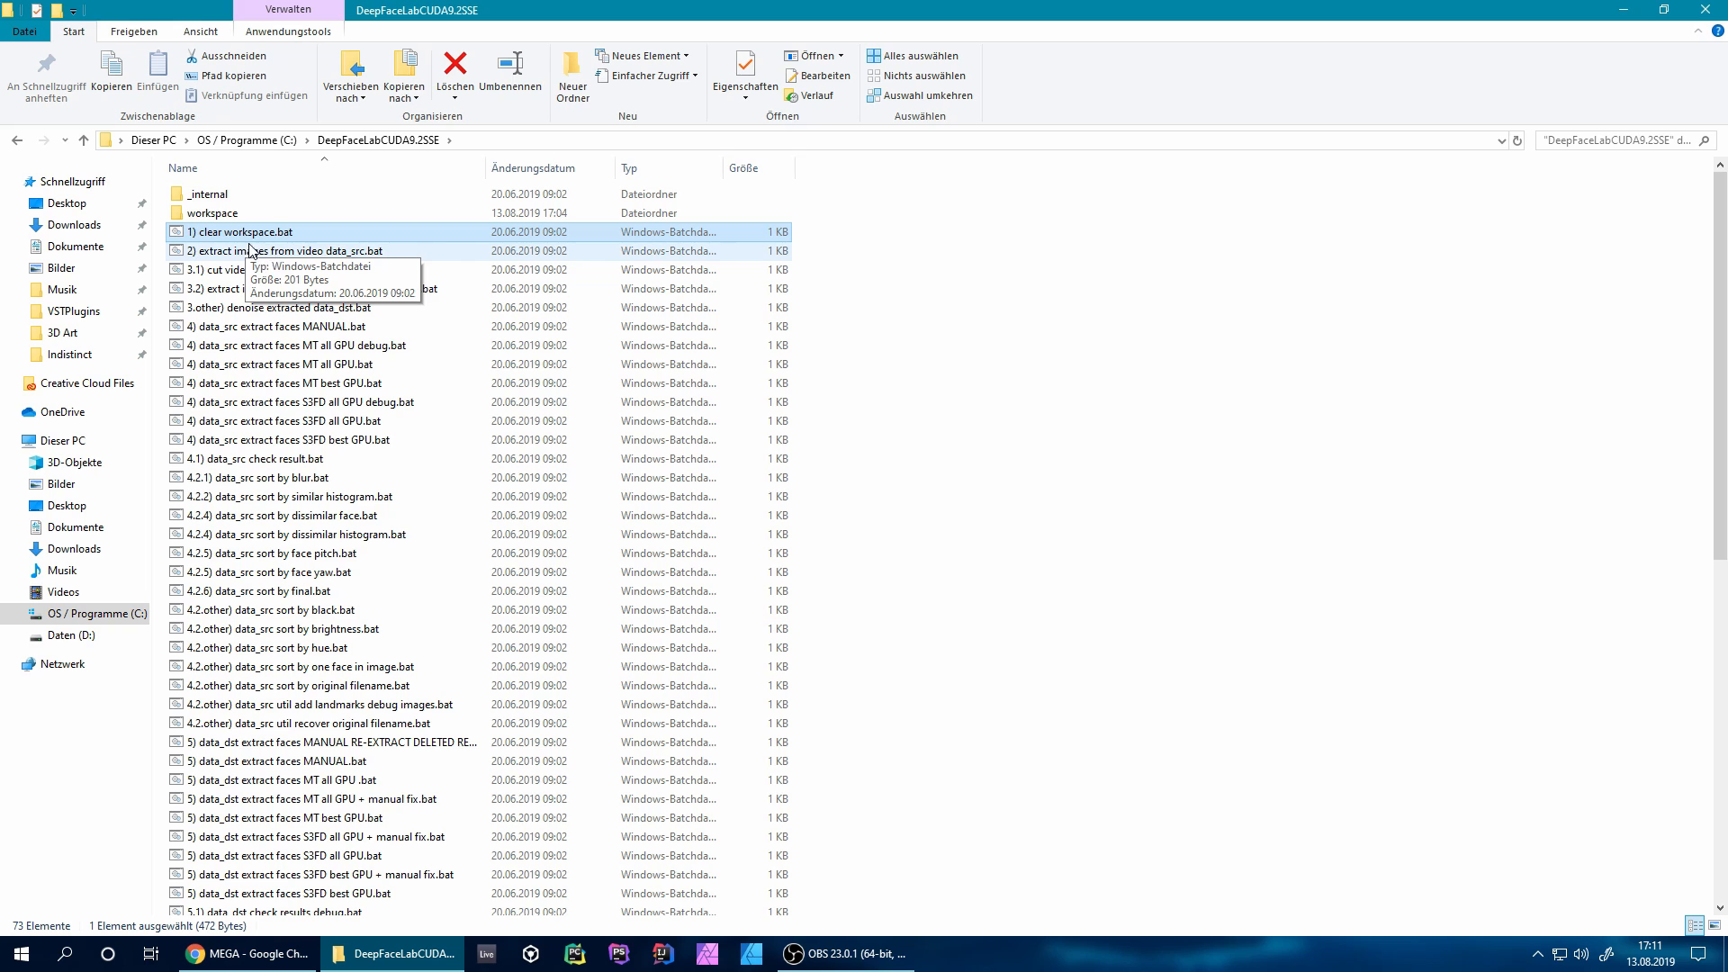
{"action": "double_click", "coordinate": [222, 235]}
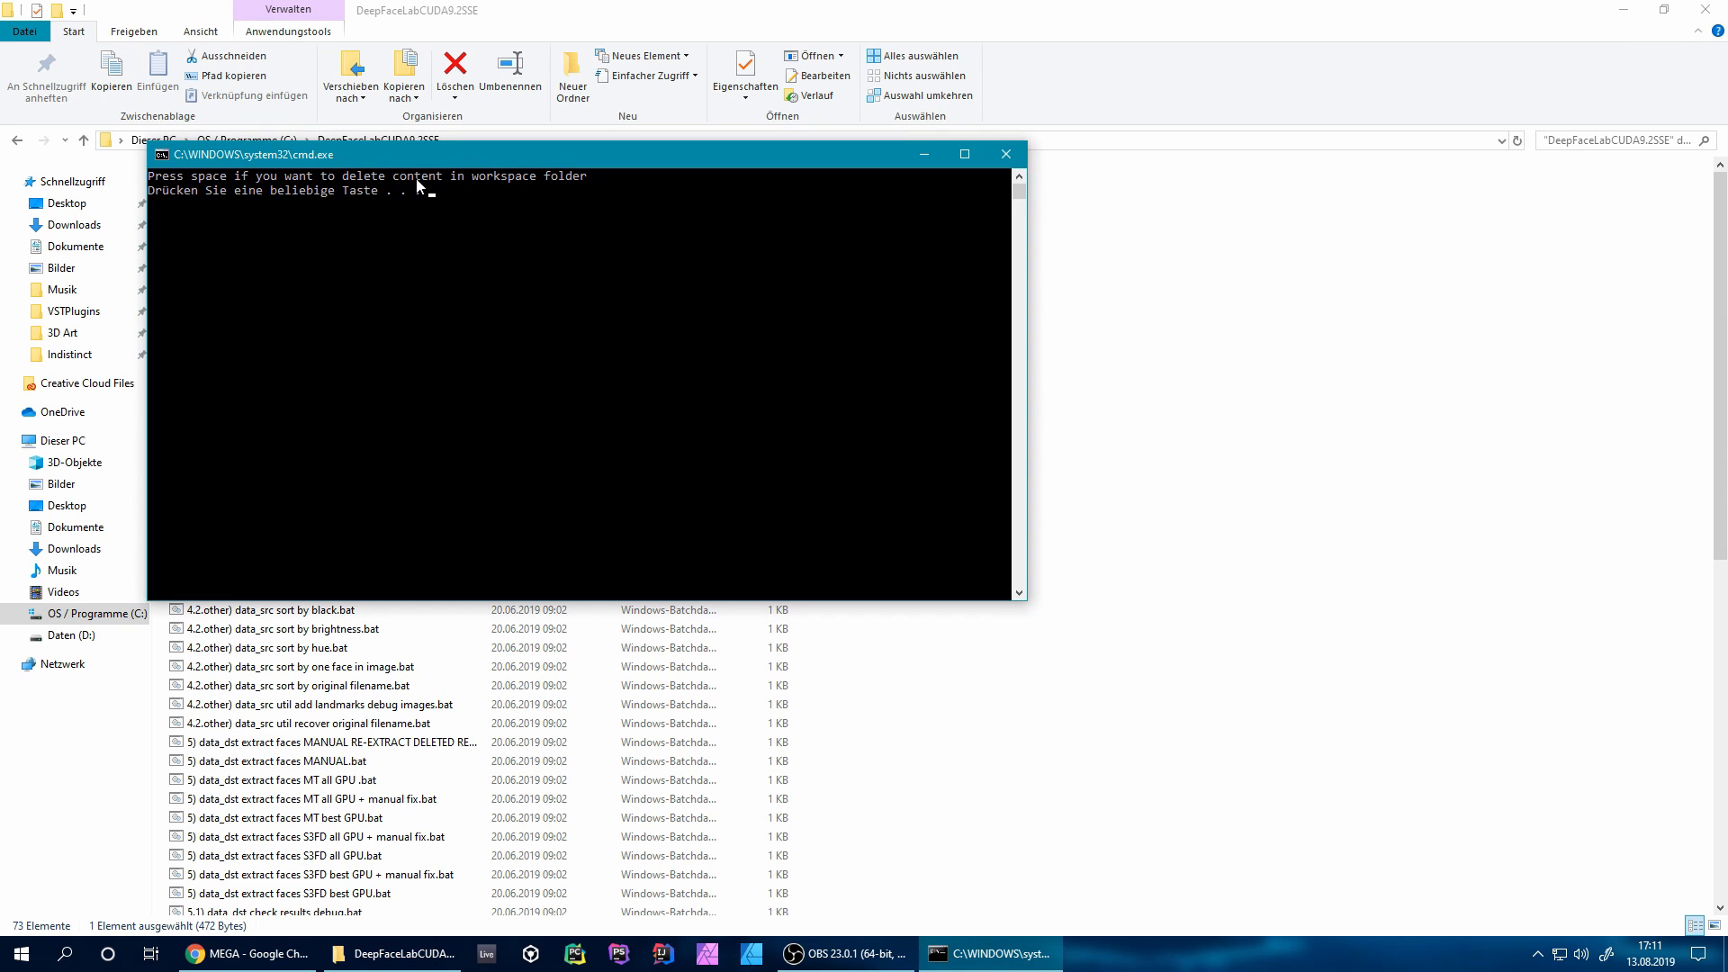
{"action": "left_click_drag", "start_coordinate": [256, 160], "coordinate": [288, 280]}
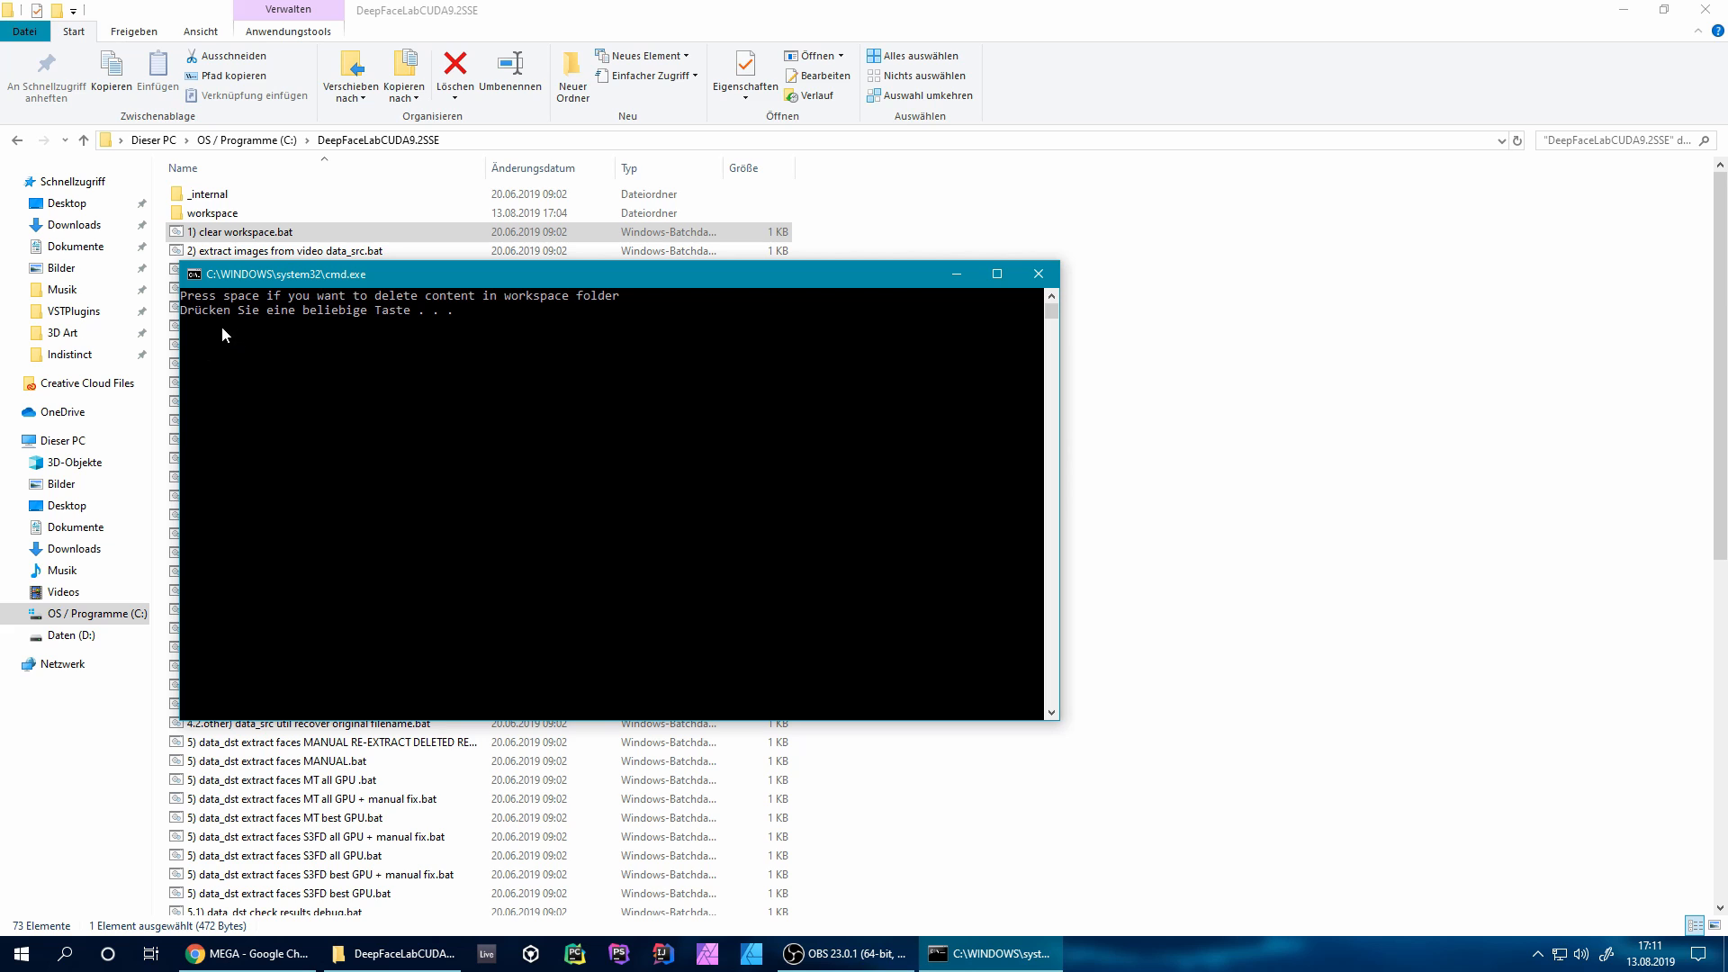
{"action": "key", "text": "space"}
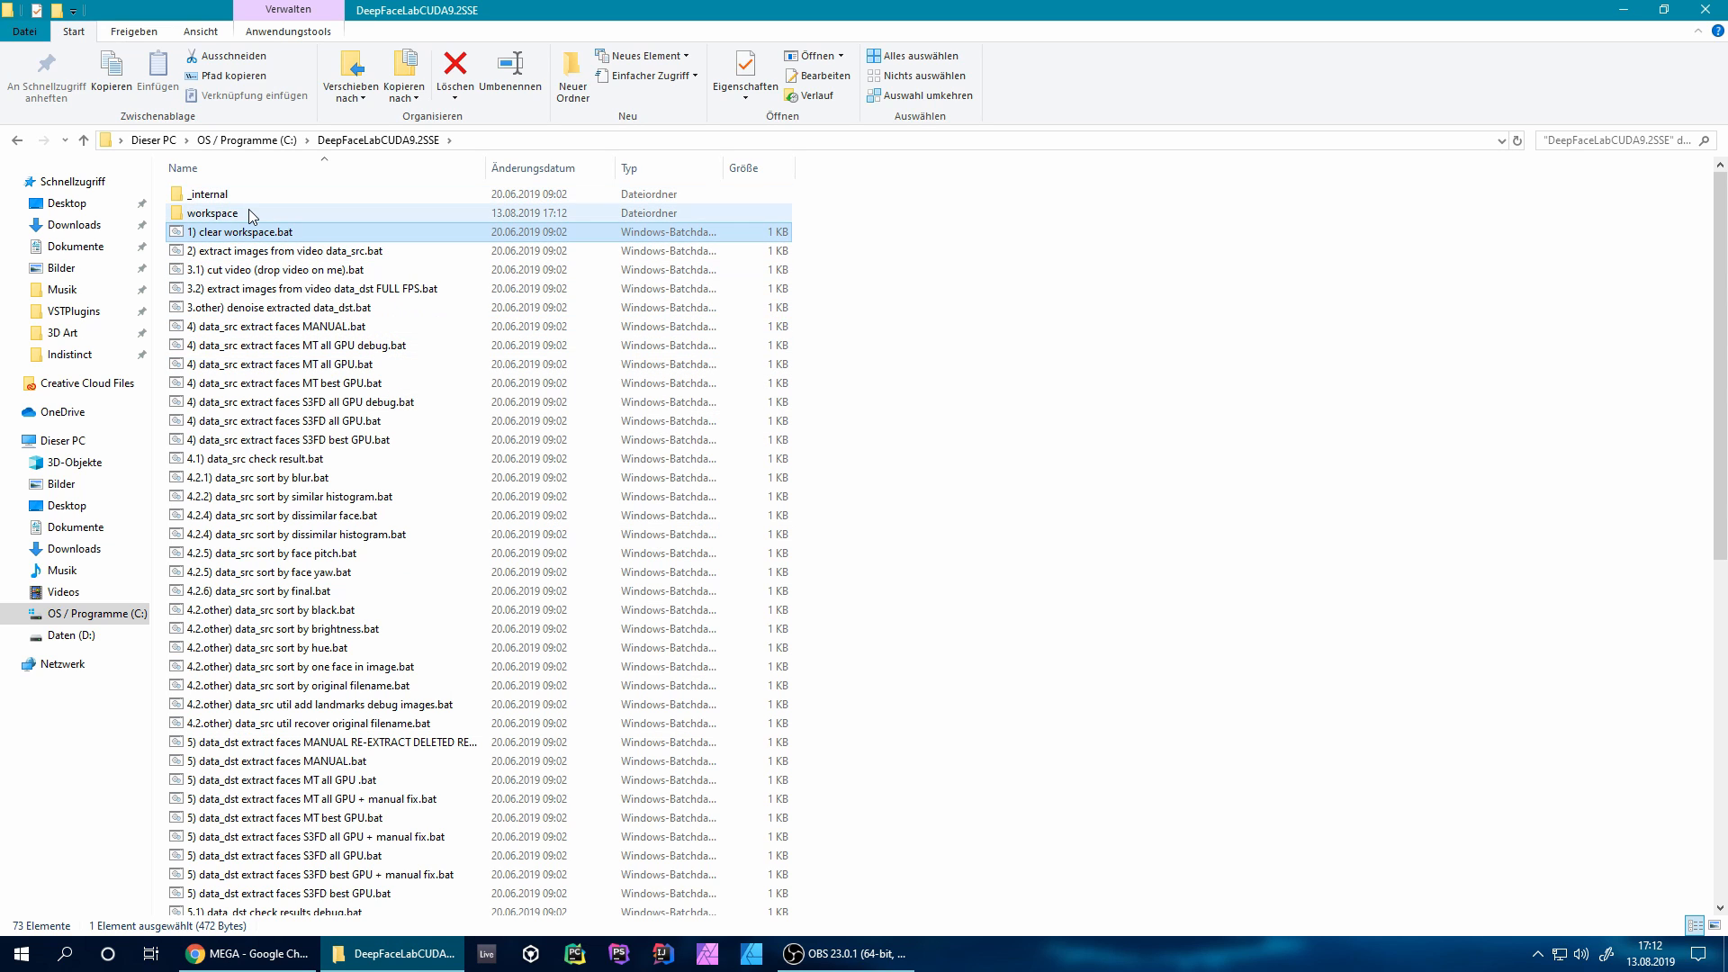
Check the contents of the cleared workspace folder and return to the DeepFaceLabCUDA9.2SSE folder.
{"action": "double_click", "coordinate": [250, 214]}
{"action": "left_click_drag", "start_coordinate": [213, 288], "coordinate": [399, 256]}
{"action": "key", "text": "alt+Left"}
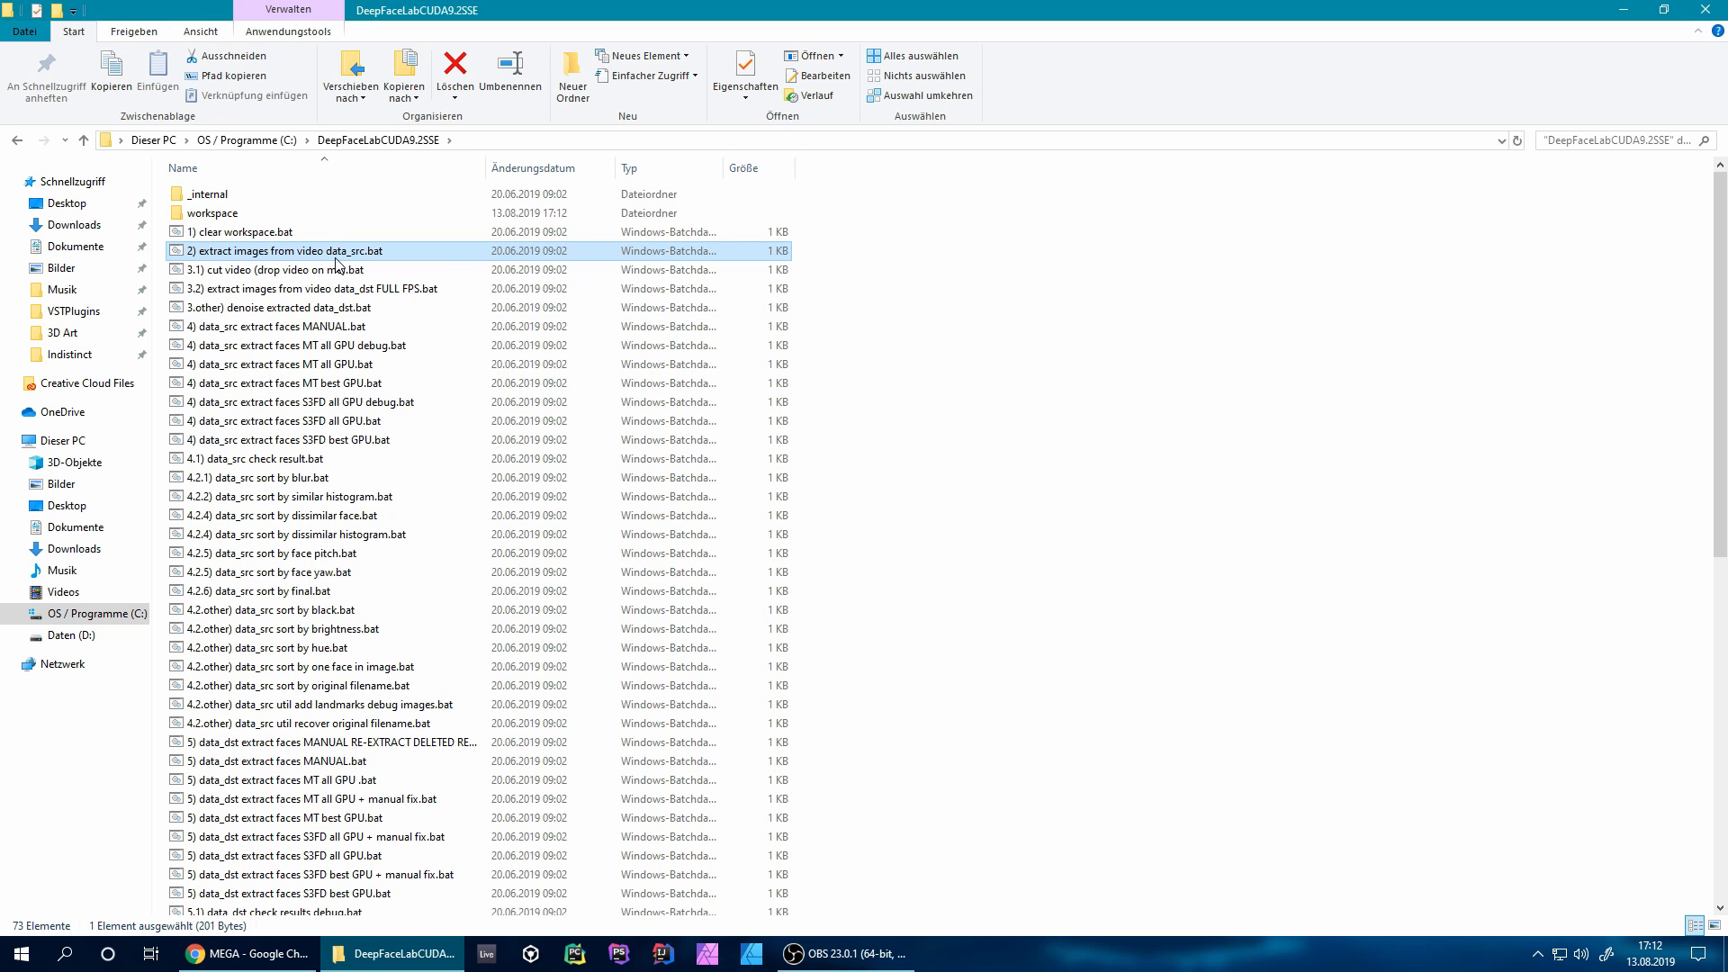
Extract images from the source video with "2) extract images from video data_src.bat", using FPS 0 and jpg output format.
{"action": "double_click", "coordinate": [290, 252]}
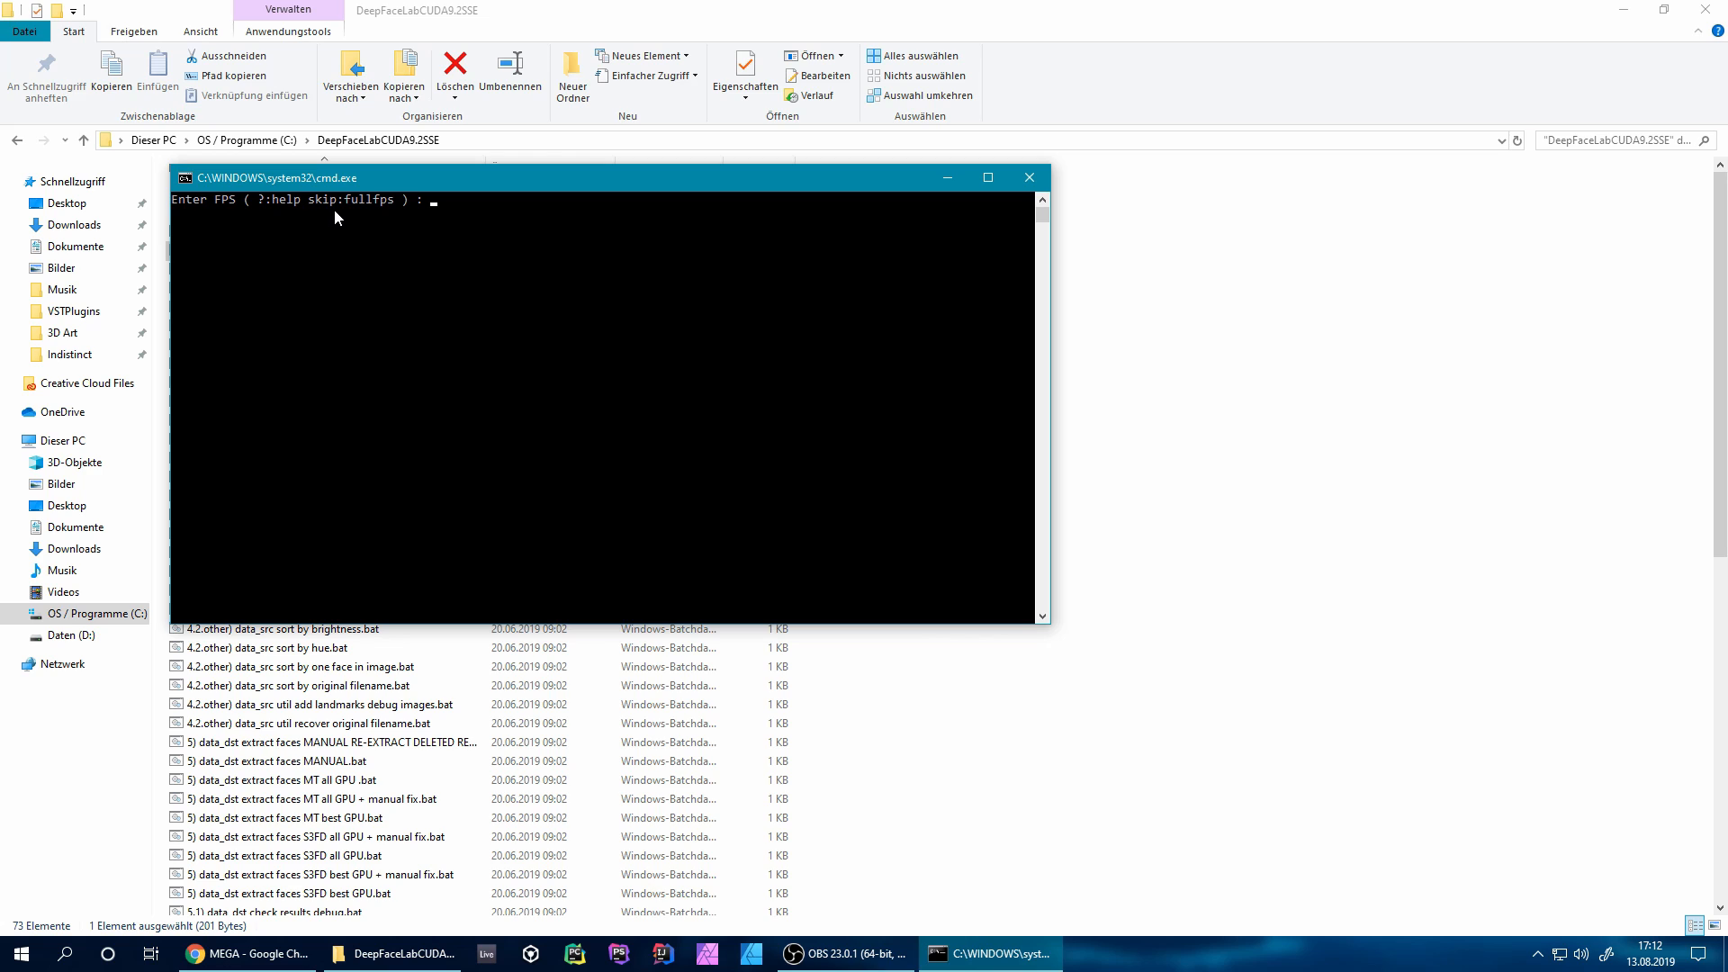
{"action": "type", "text": "0"}
{"action": "key", "text": "Return"}
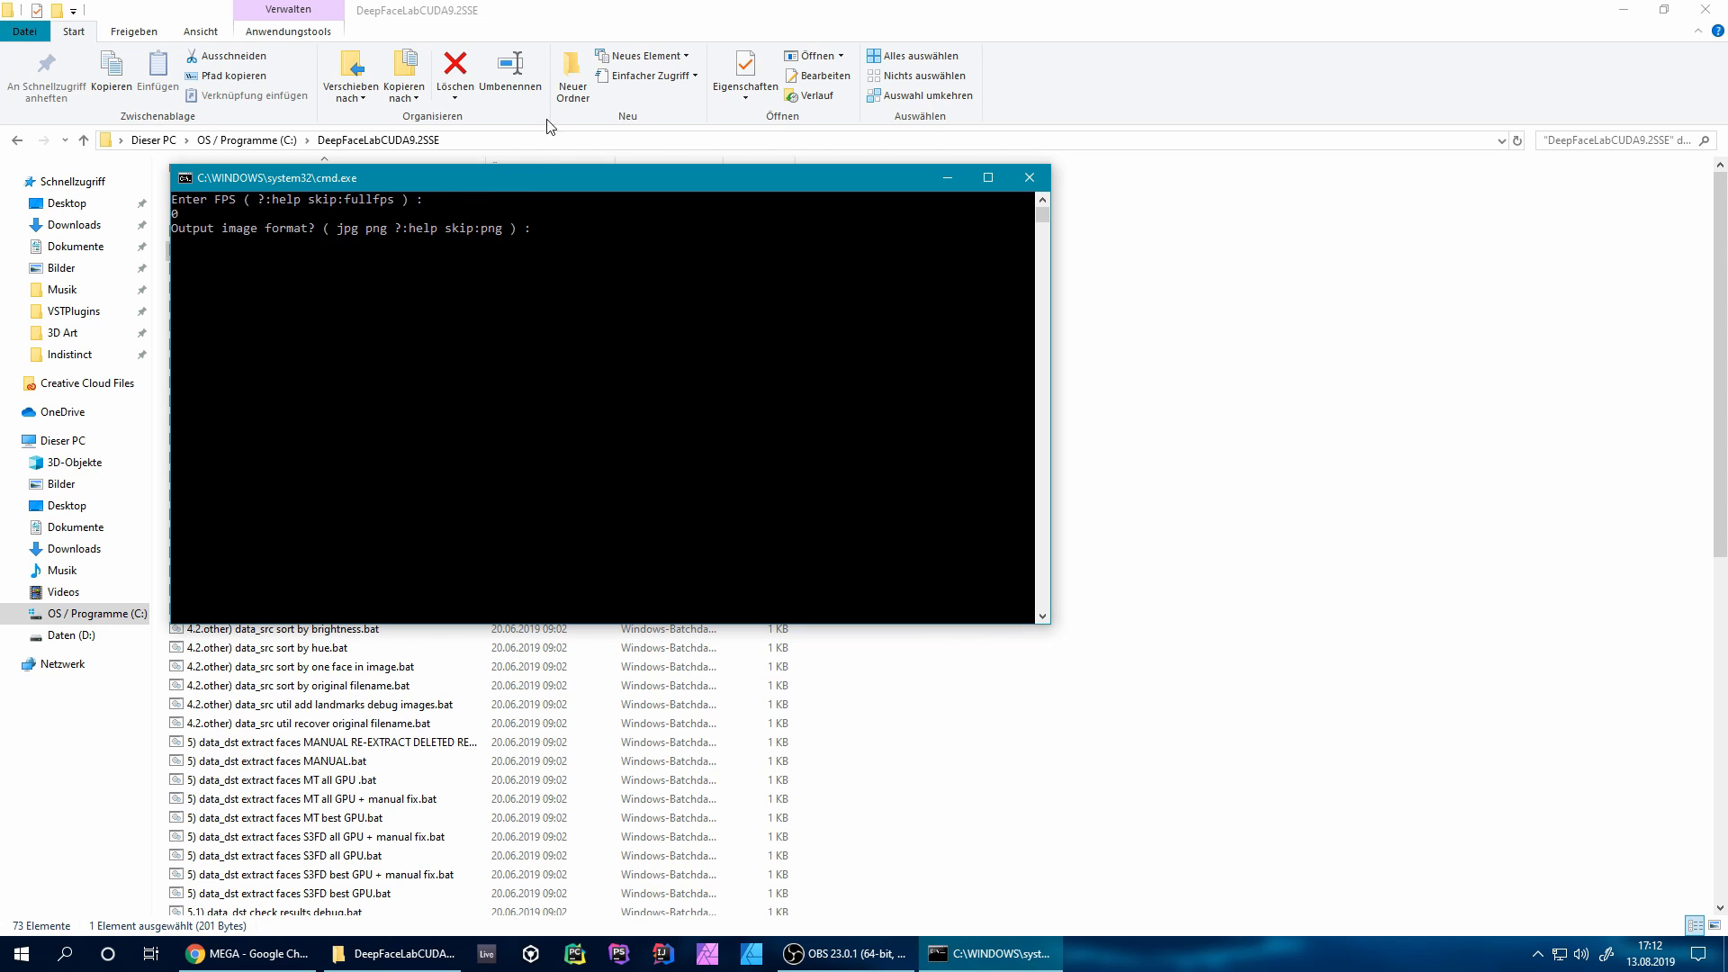
{"action": "type", "text": "jpg"}
{"action": "key", "text": "Return"}
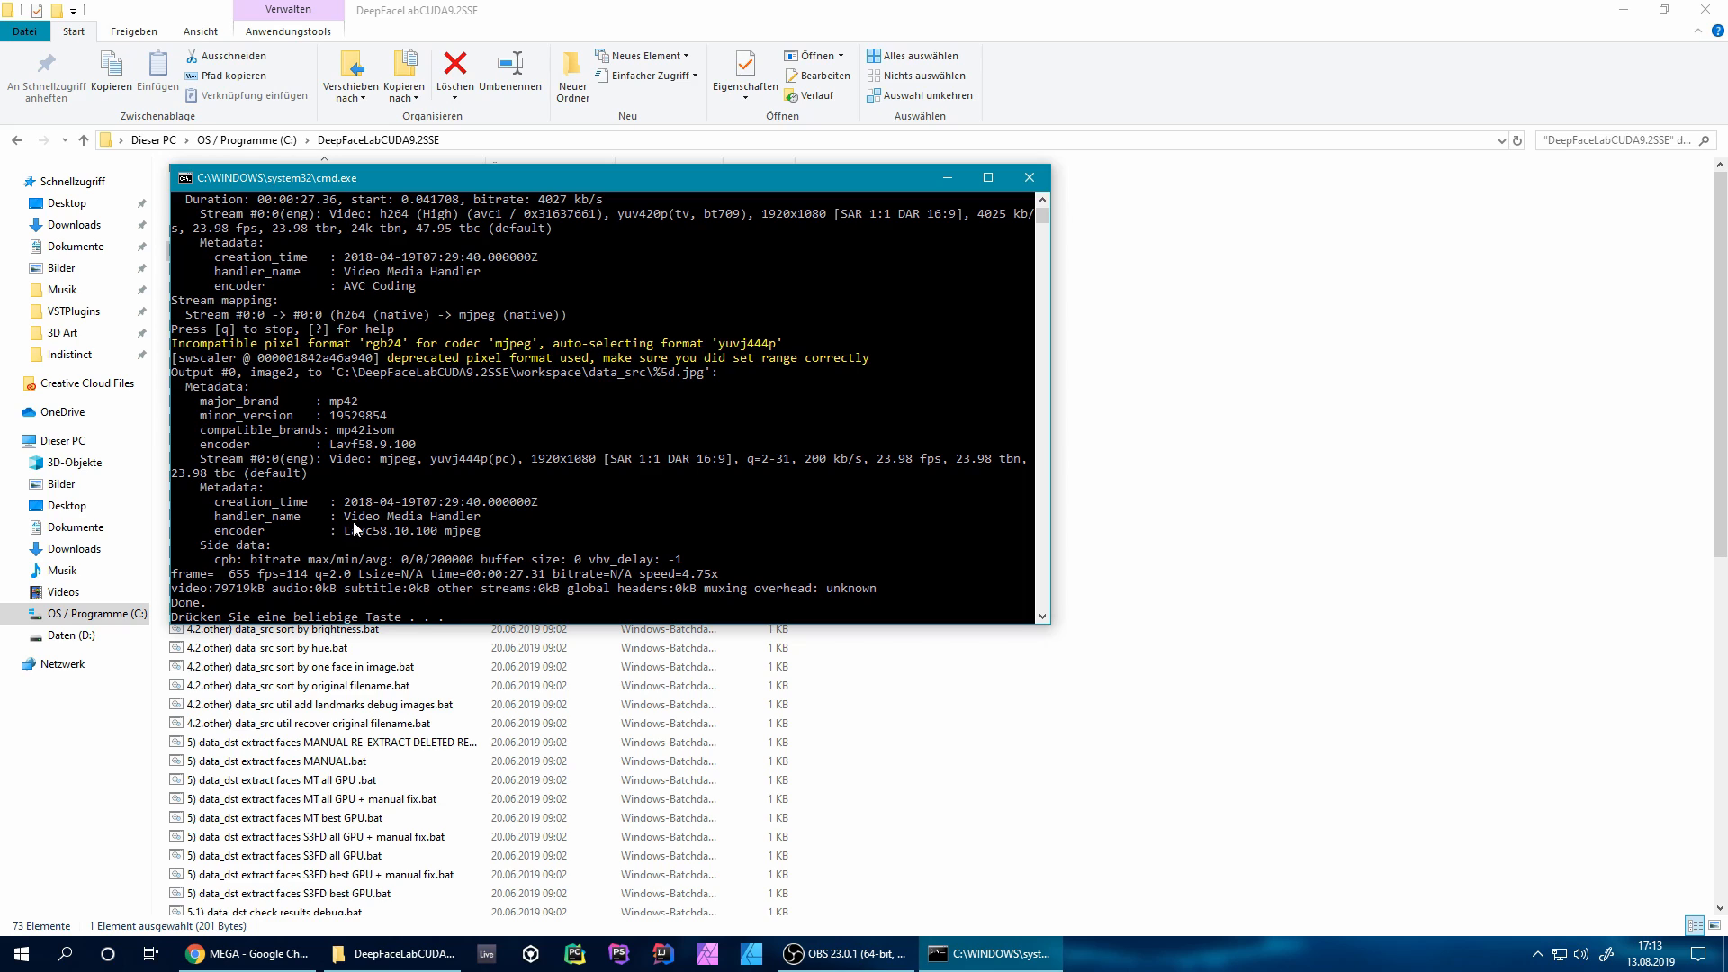
{"action": "key", "text": "space"}
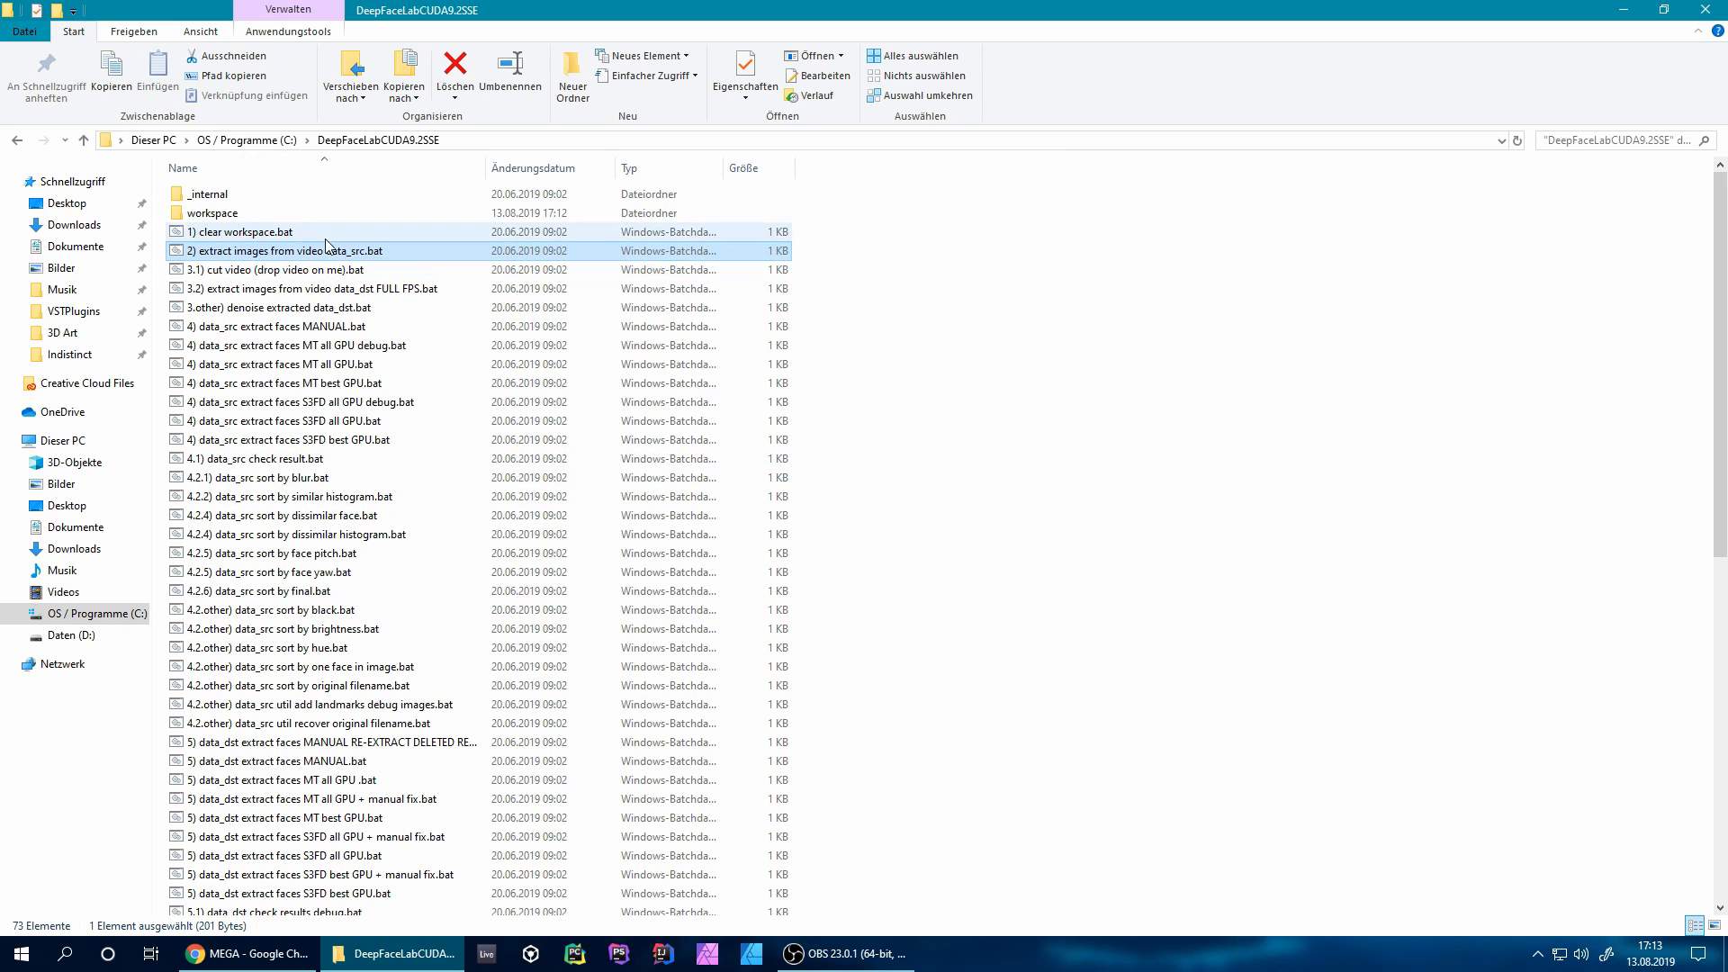
Extract images from the destination video with "3.2) extract images from video data_dst FULL FPS.bat" in jpg format.
{"action": "left_click", "coordinate": [288, 270]}
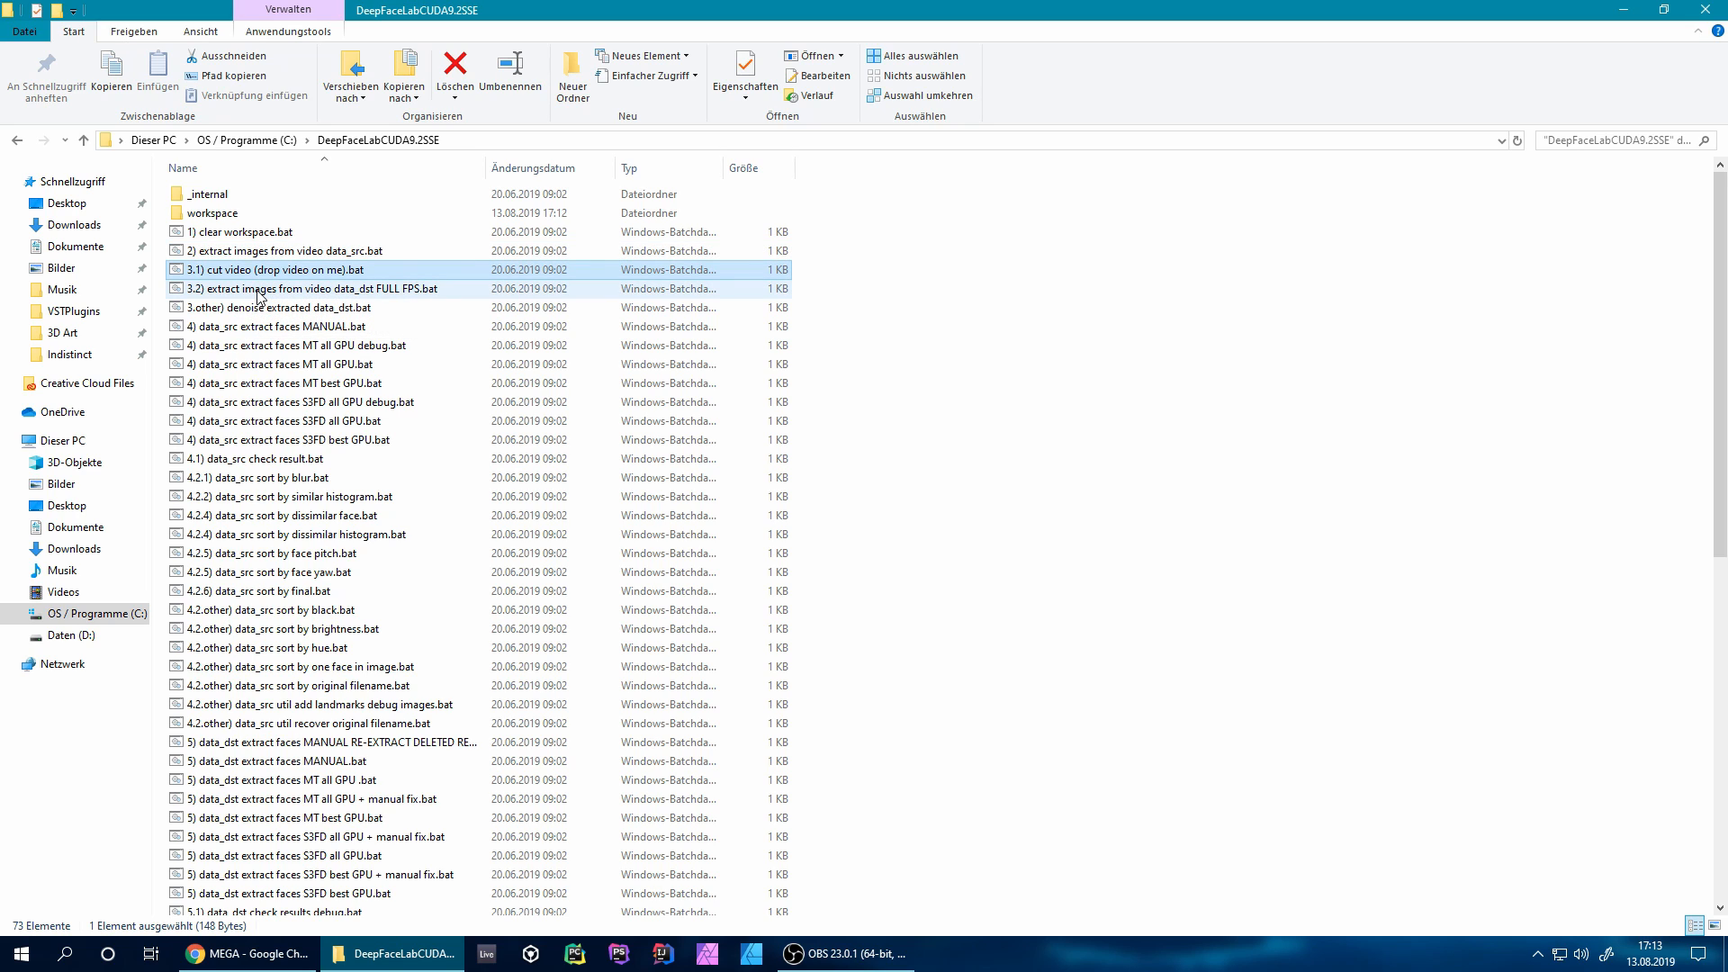
{"action": "left_click", "coordinate": [252, 290]}
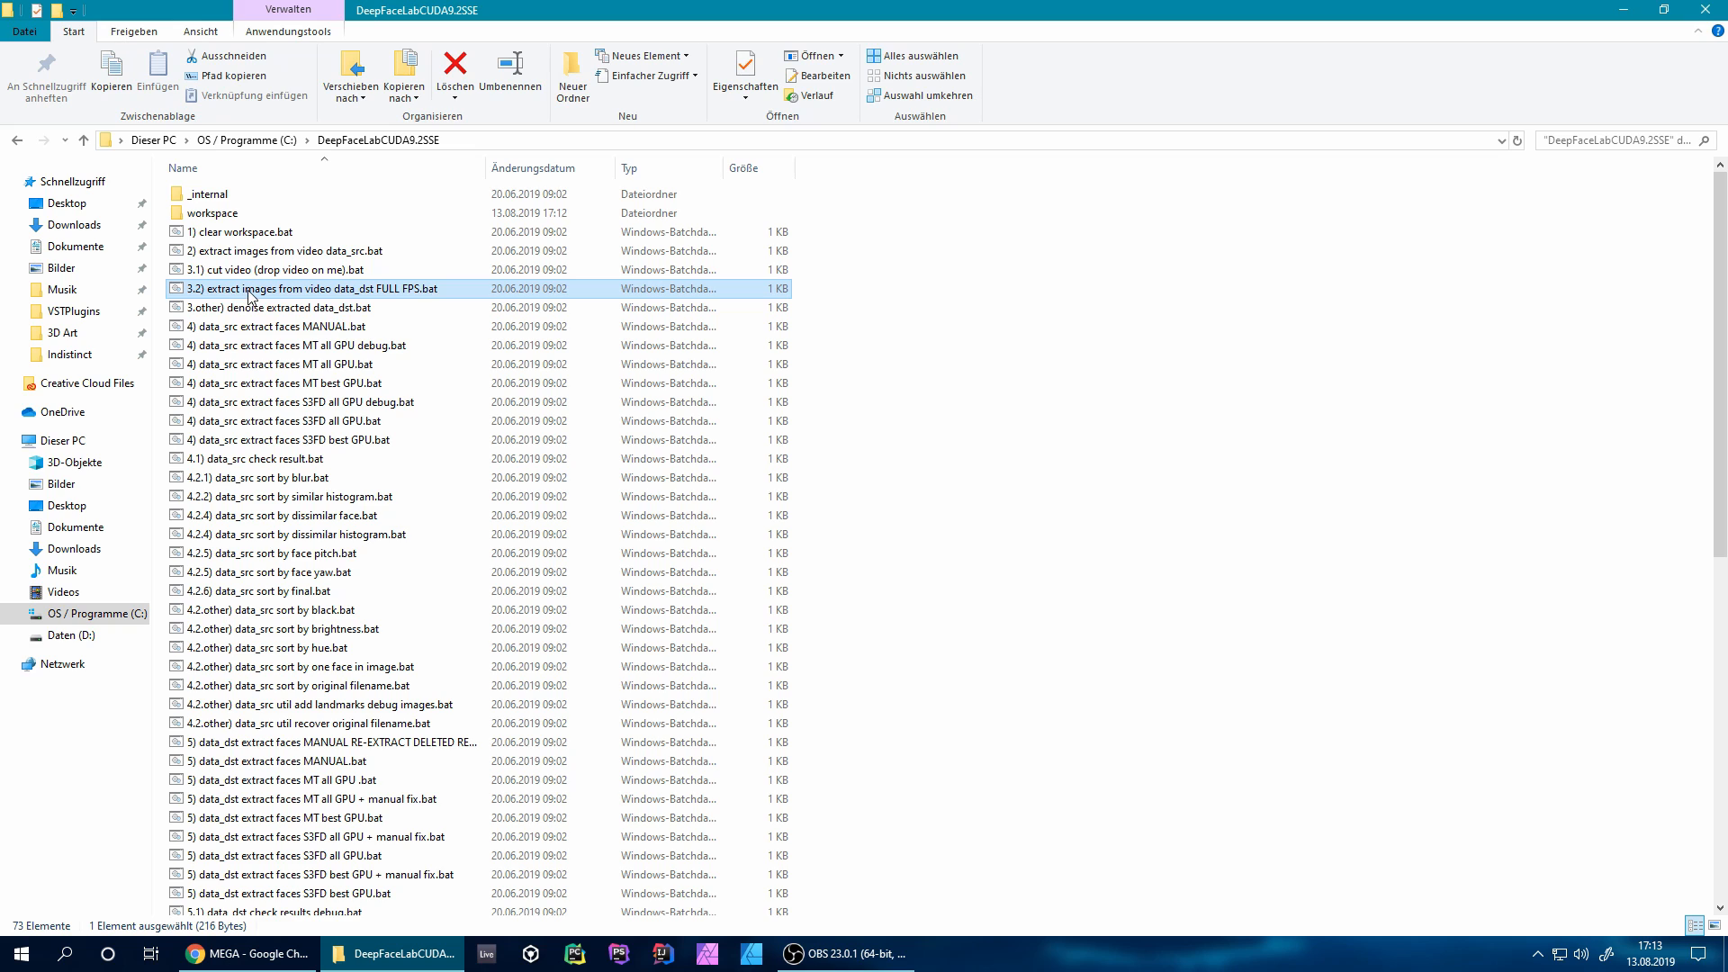
{"action": "double_click", "coordinate": [353, 290]}
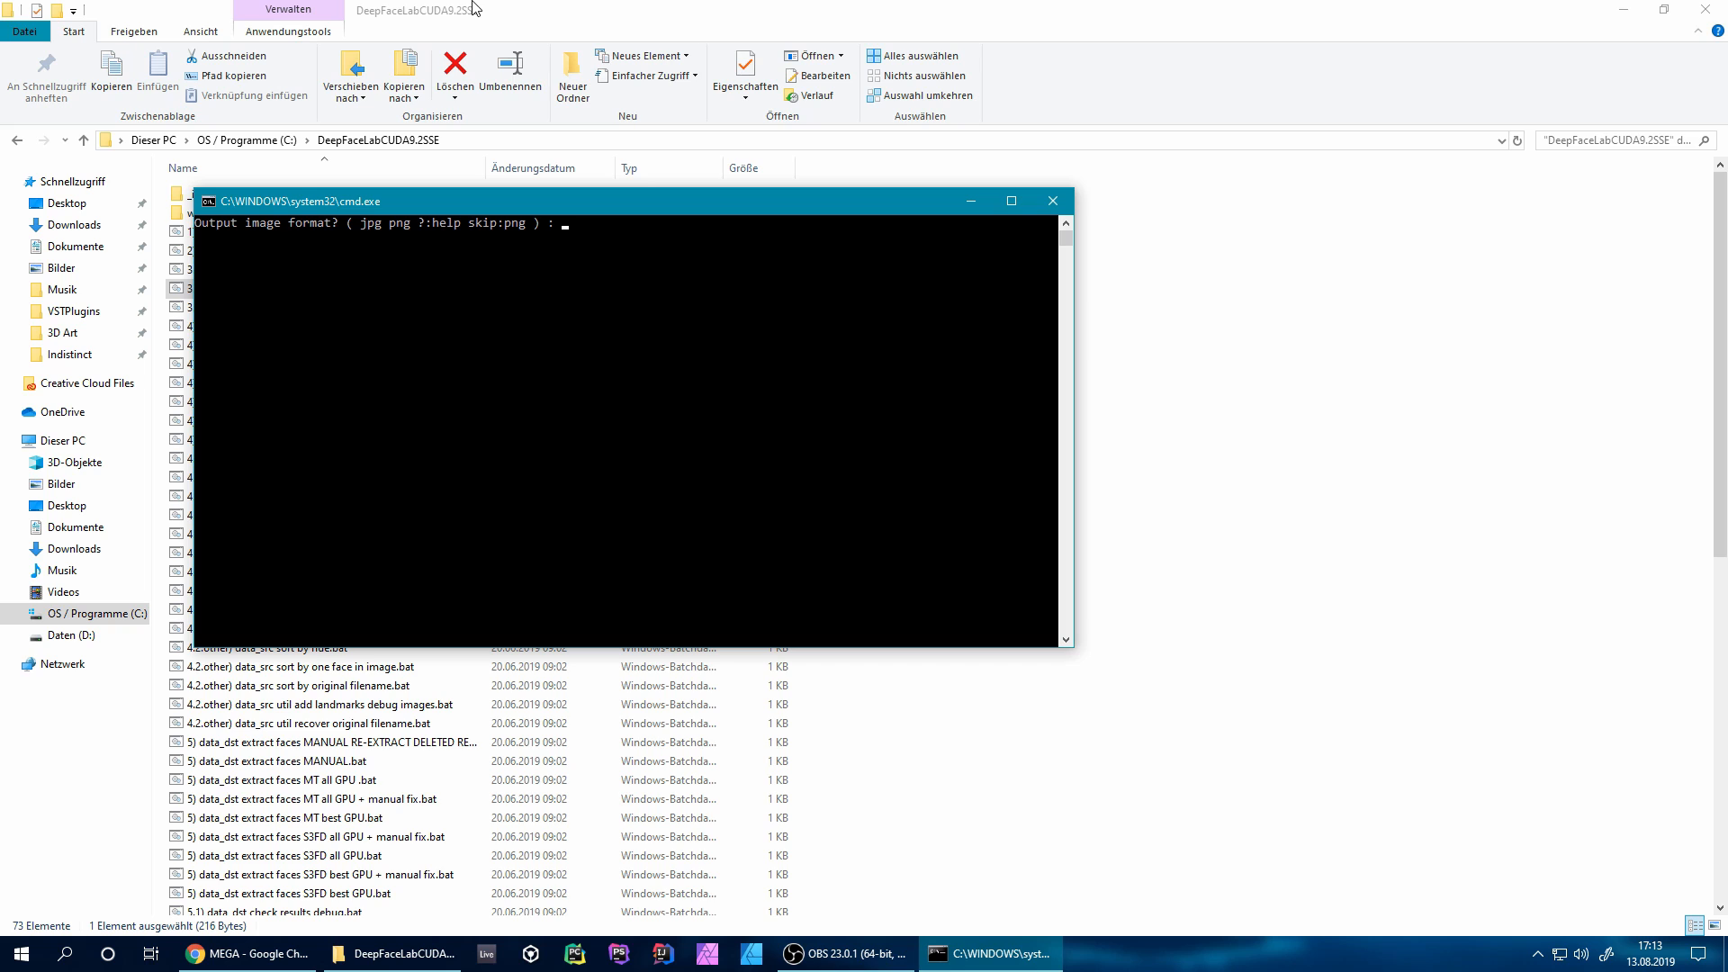
{"action": "type", "text": "jpg"}
{"action": "key", "text": "Return"}
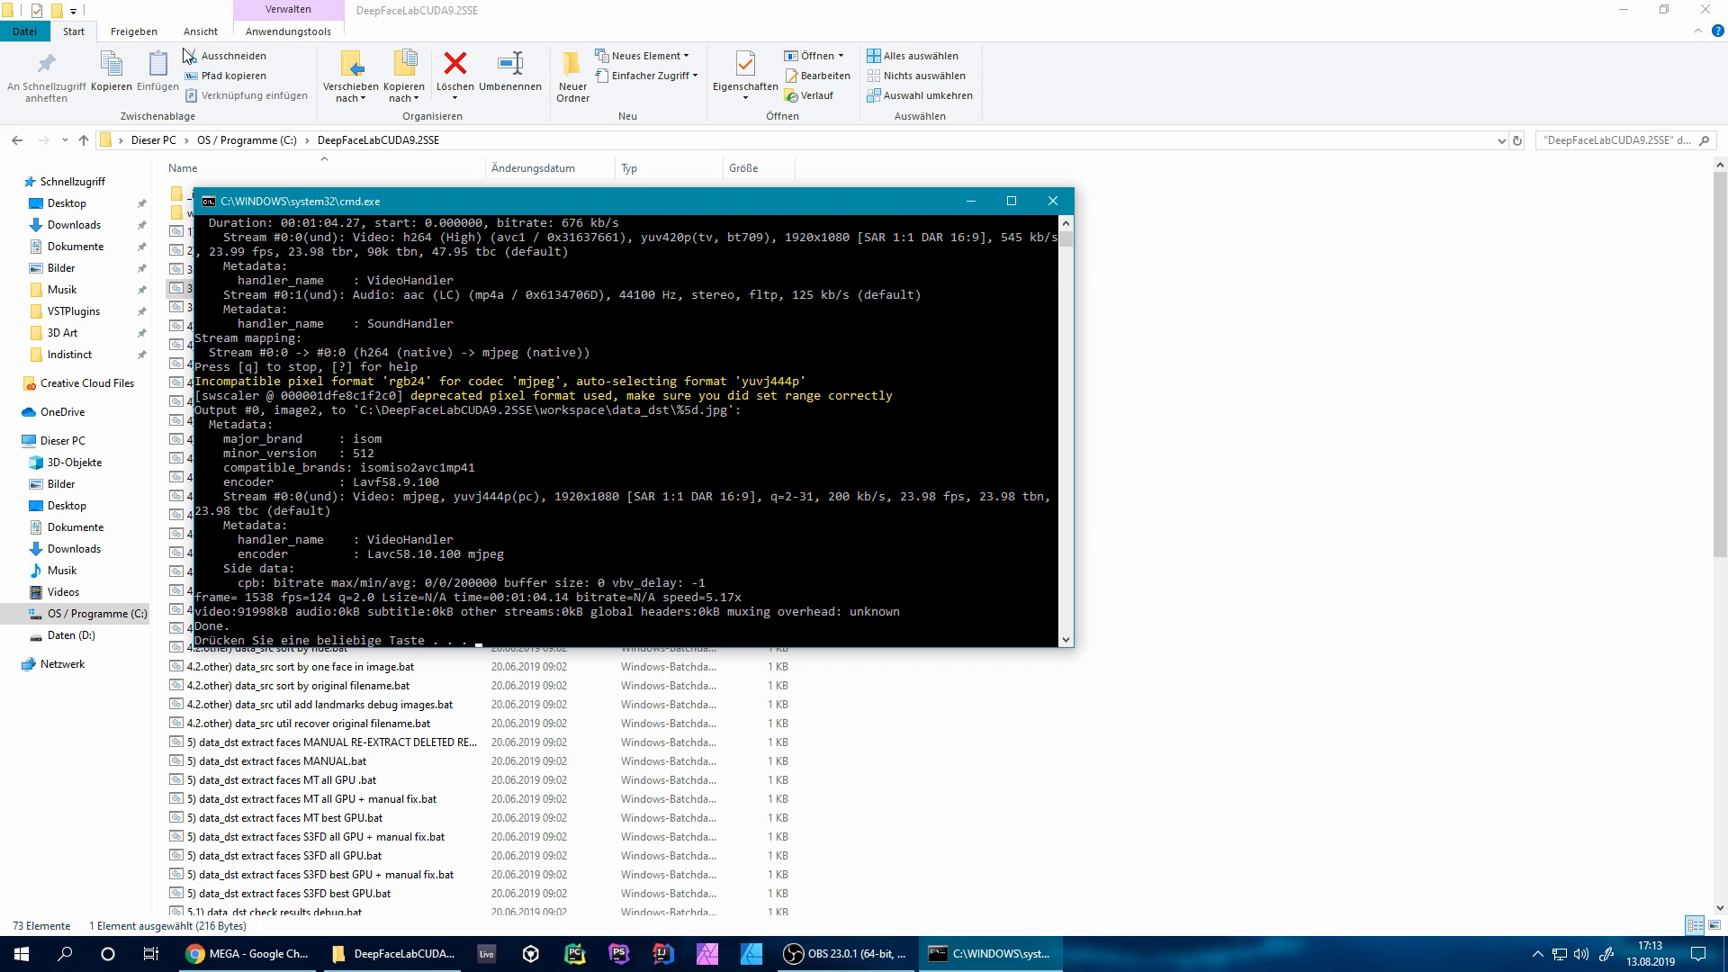
{"action": "key", "text": "Return"}
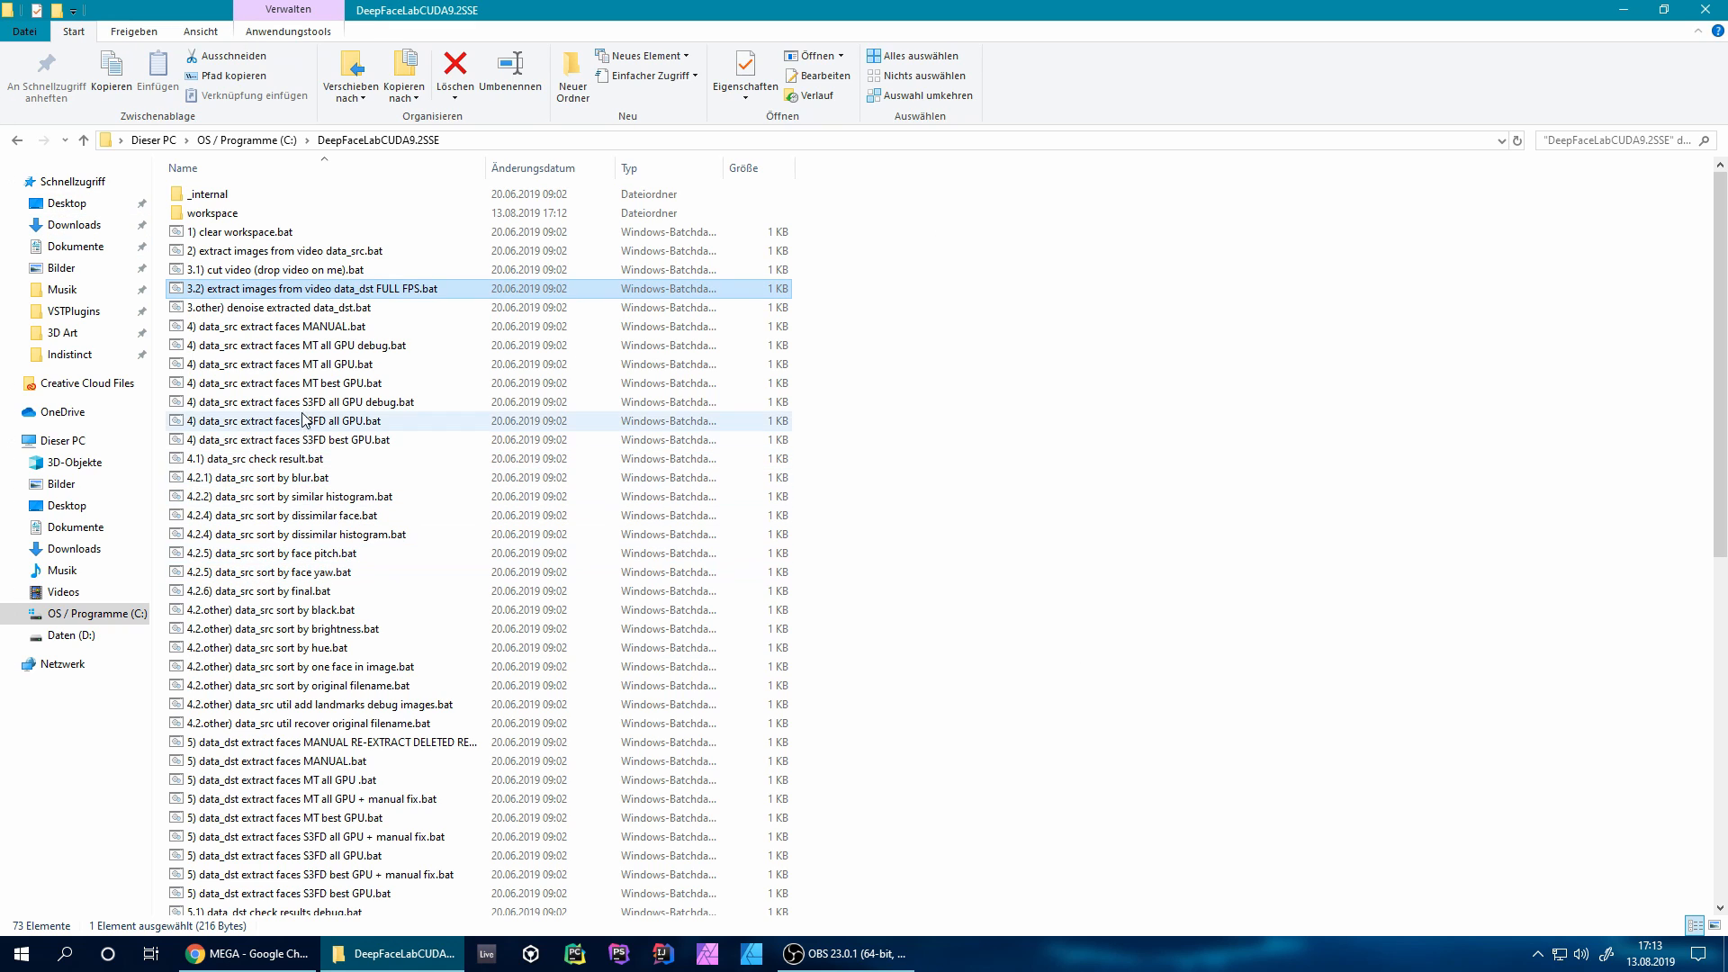
Extract the faces from the source frames with "4) data_src extract faces S3FD best GPU.bat" and close its finished console.
{"action": "left_click", "coordinate": [293, 325]}
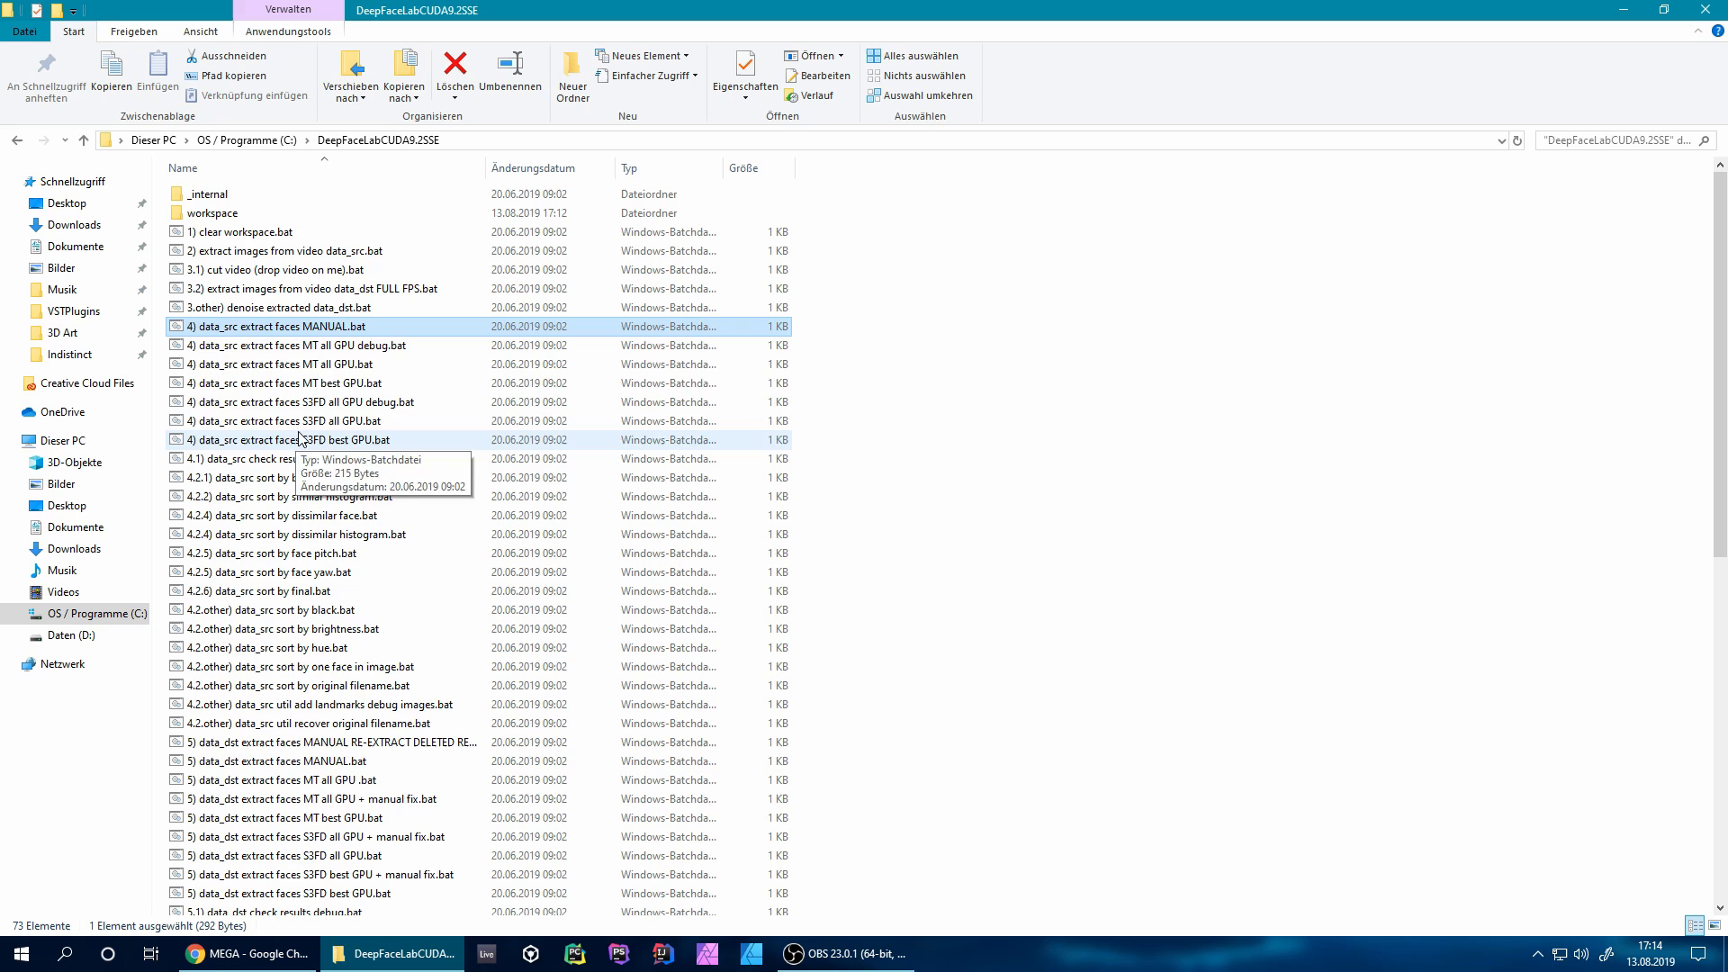
{"action": "left_click", "coordinate": [317, 382]}
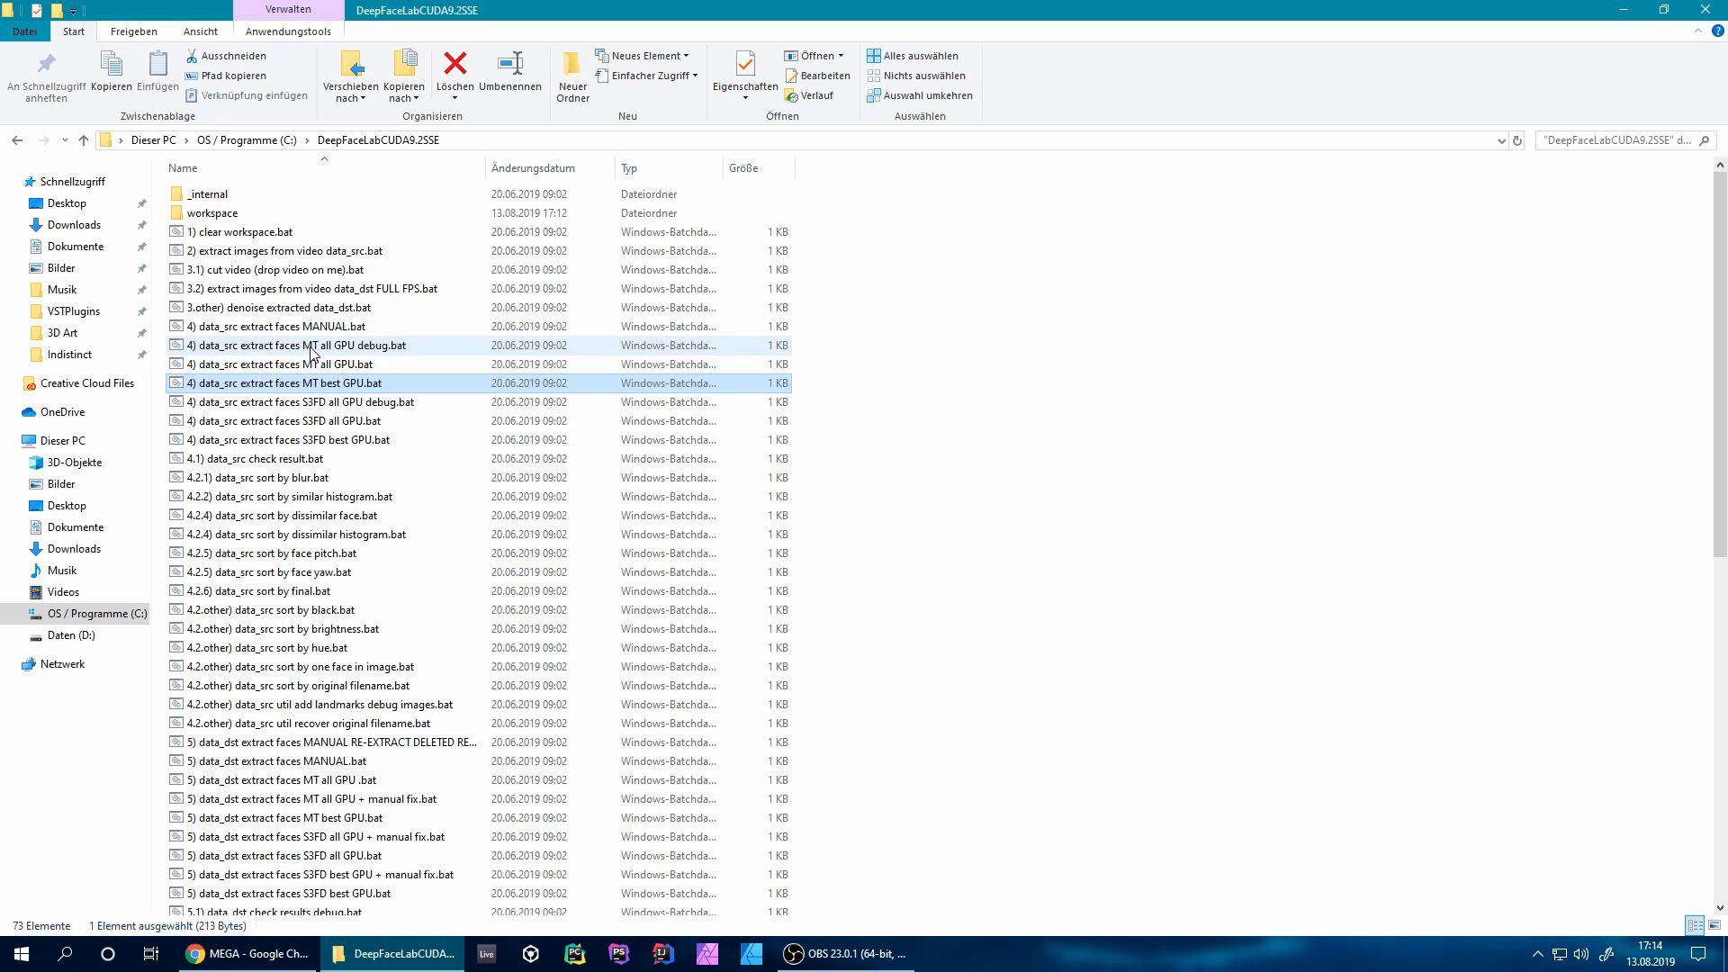
{"action": "left_click", "coordinate": [322, 349]}
{"action": "left_click", "coordinate": [315, 441]}
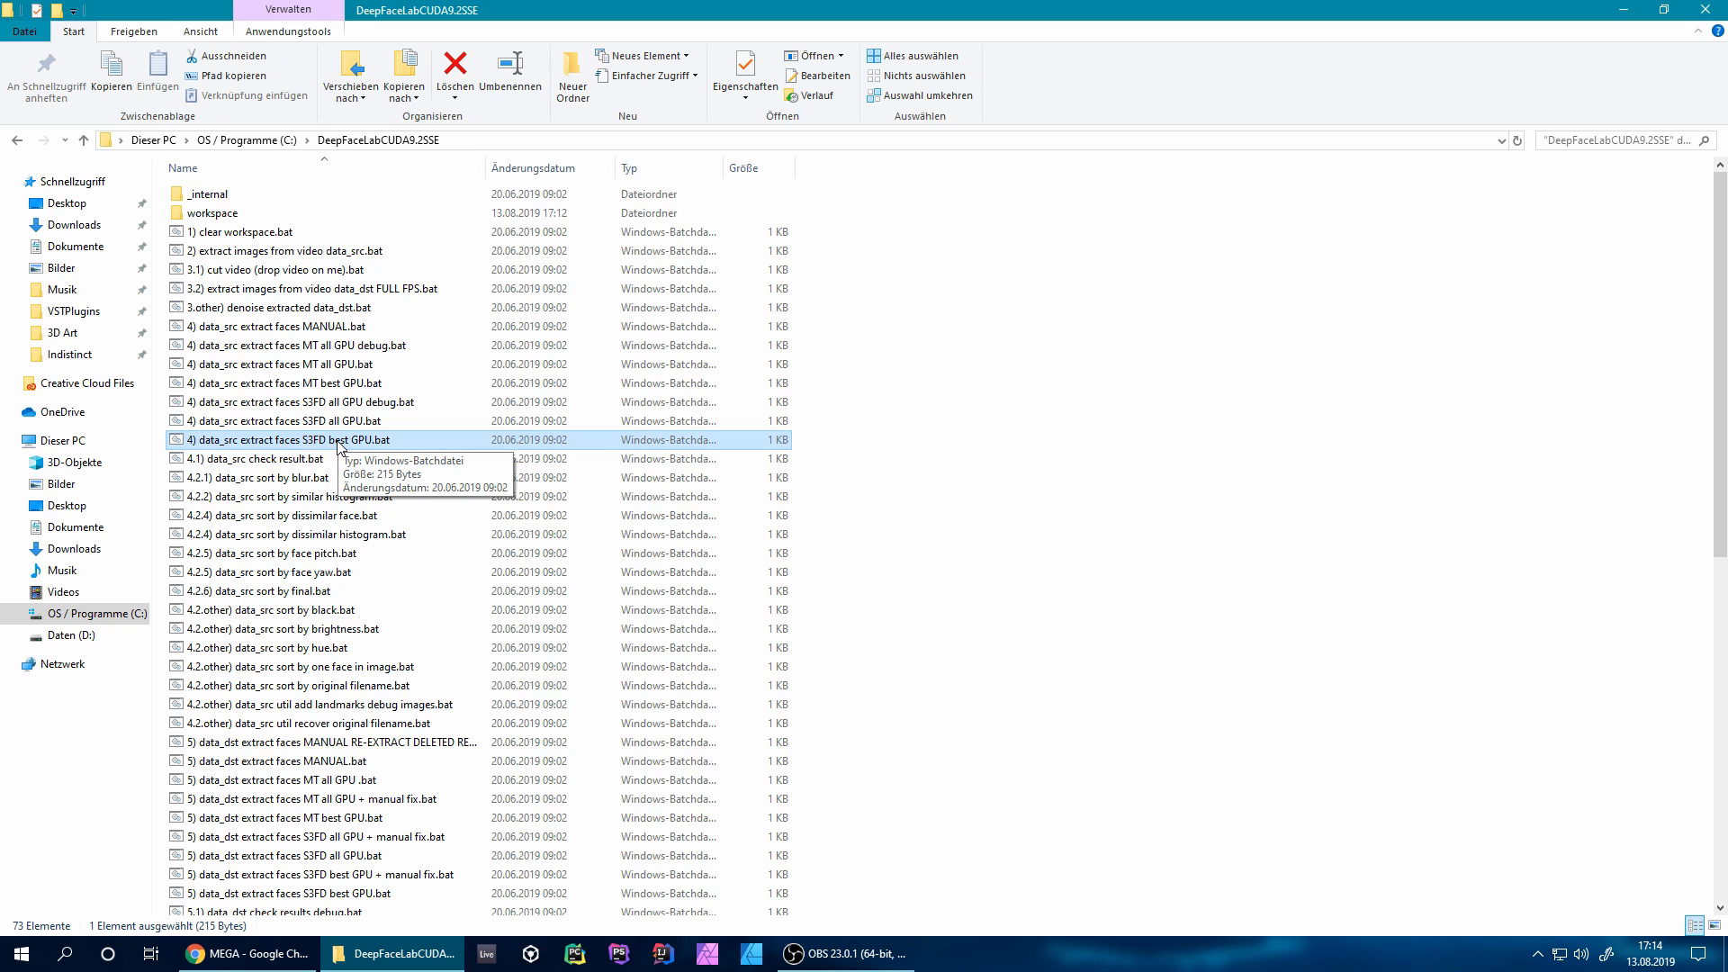
{"action": "double_click", "coordinate": [339, 441]}
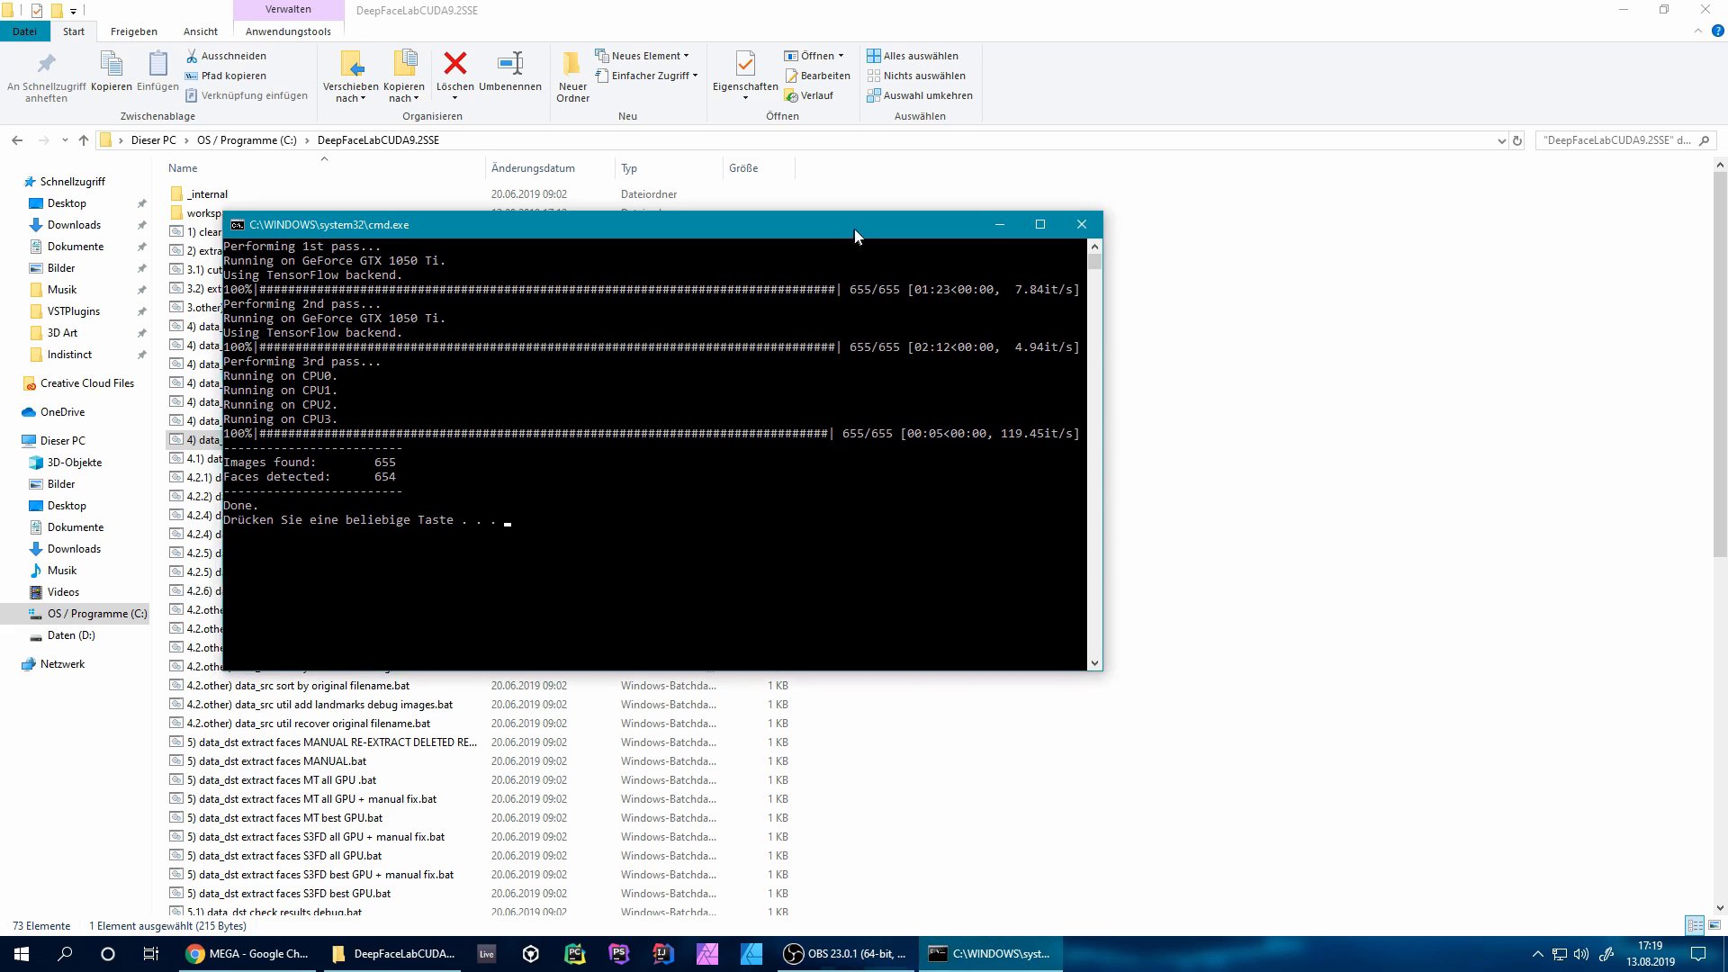
{"action": "left_click_drag", "start_coordinate": [847, 228], "coordinate": [888, 225]}
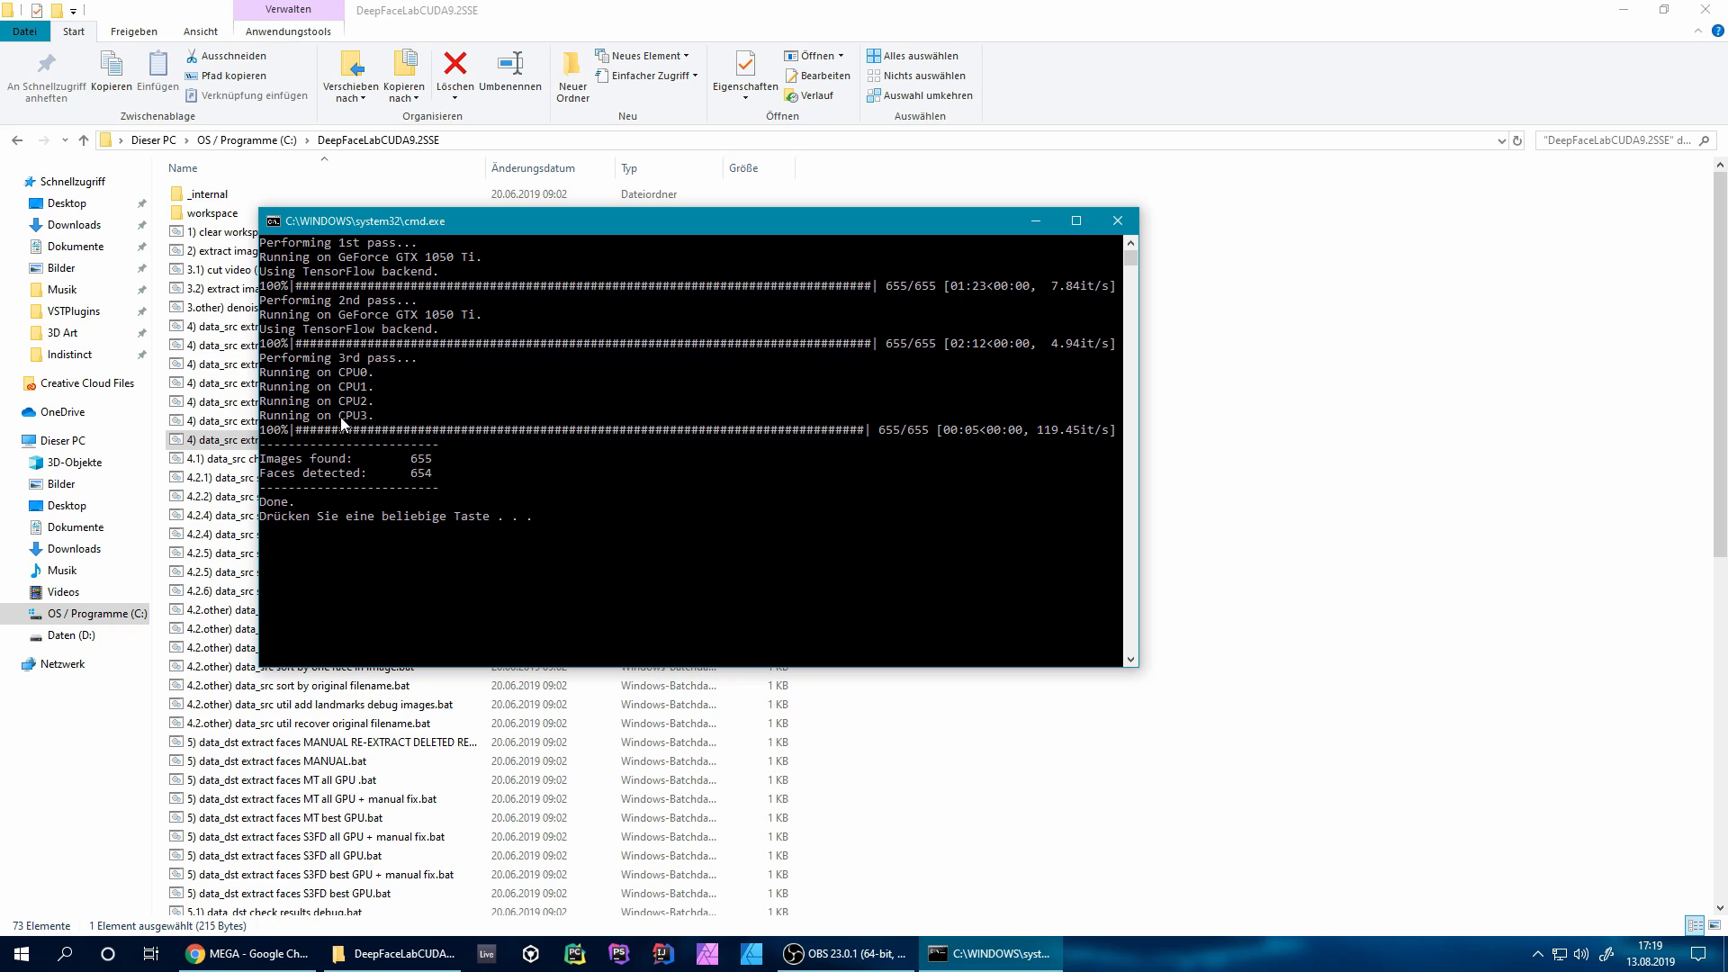
{"action": "key", "text": "Return"}
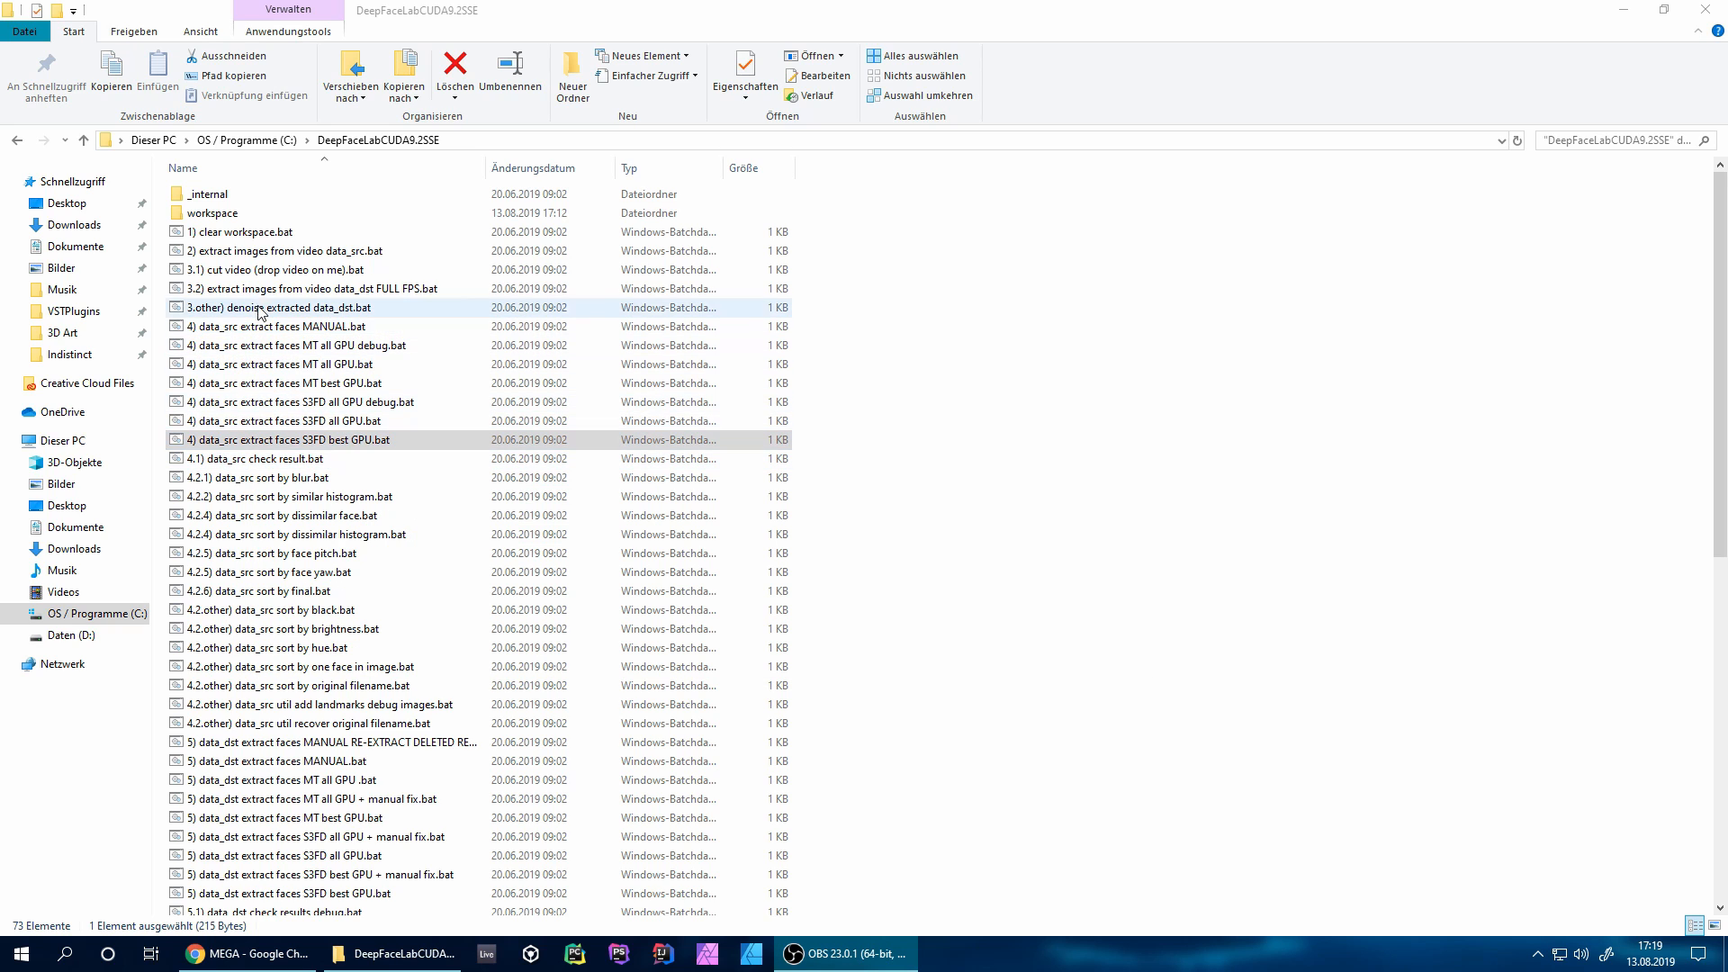
Look through the extracted destination frames in the workspace's data_dst folder and return to the workspace folder.
{"action": "double_click", "coordinate": [250, 216]}
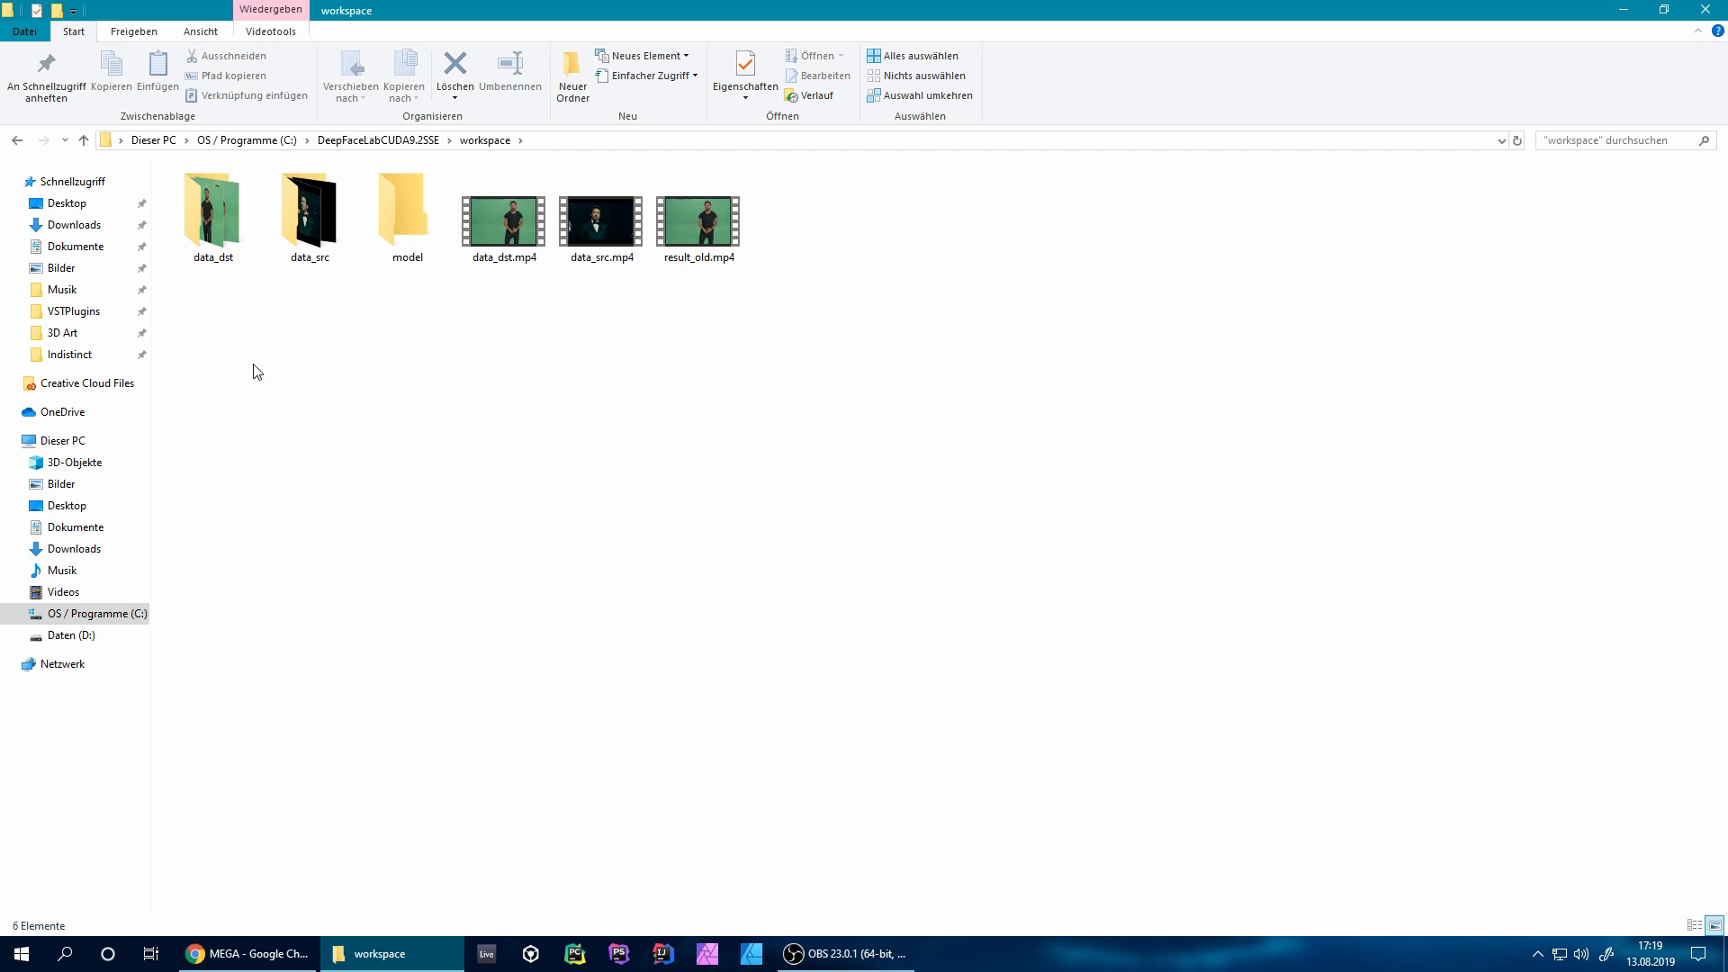
{"action": "left_click_drag", "start_coordinate": [220, 295], "coordinate": [235, 255]}
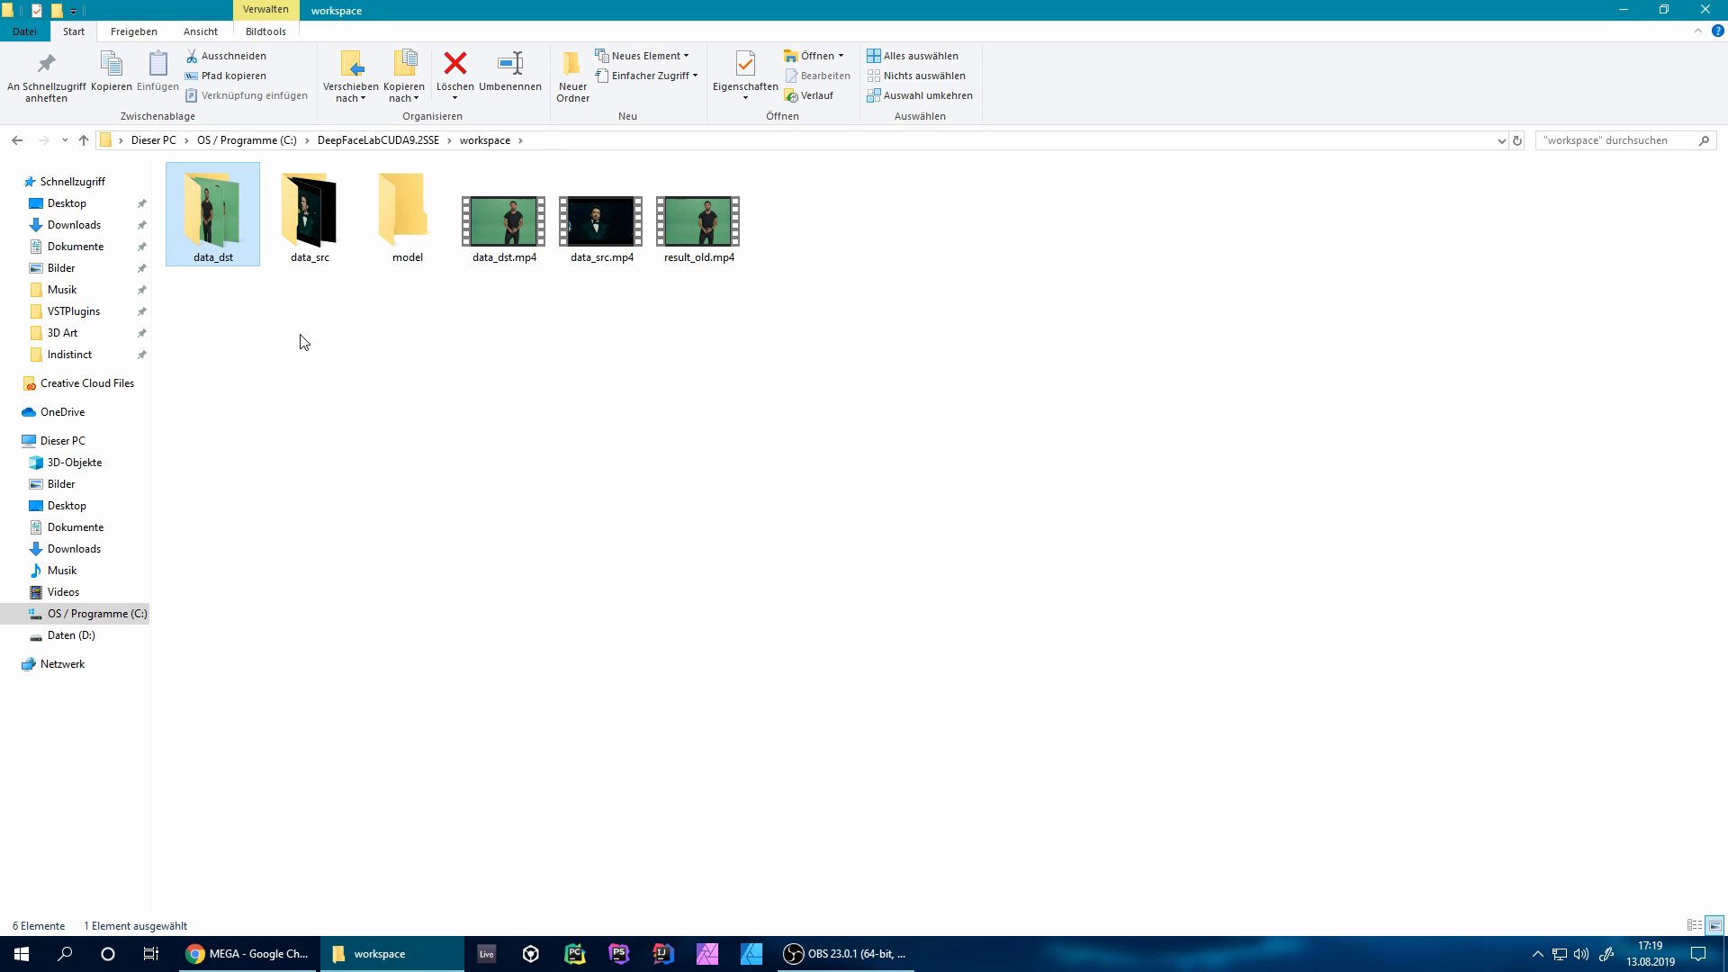
{"action": "left_click_drag", "start_coordinate": [306, 335], "coordinate": [306, 225]}
{"action": "left_click", "coordinate": [312, 297]}
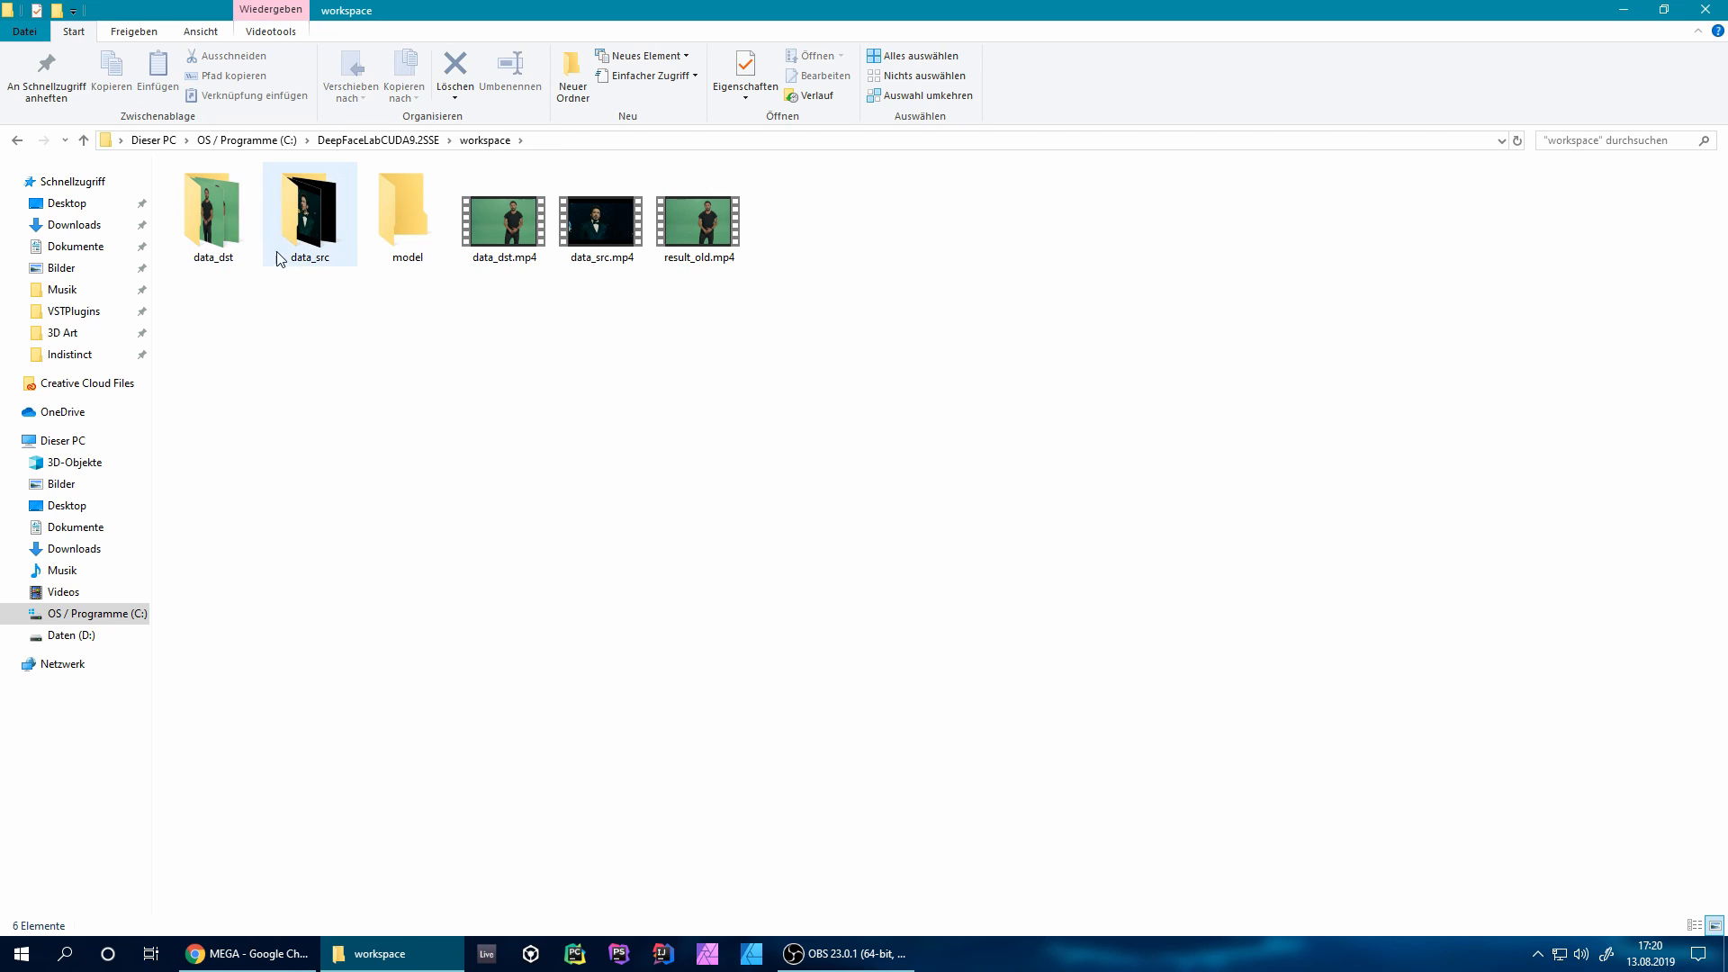
{"action": "double_click", "coordinate": [212, 228]}
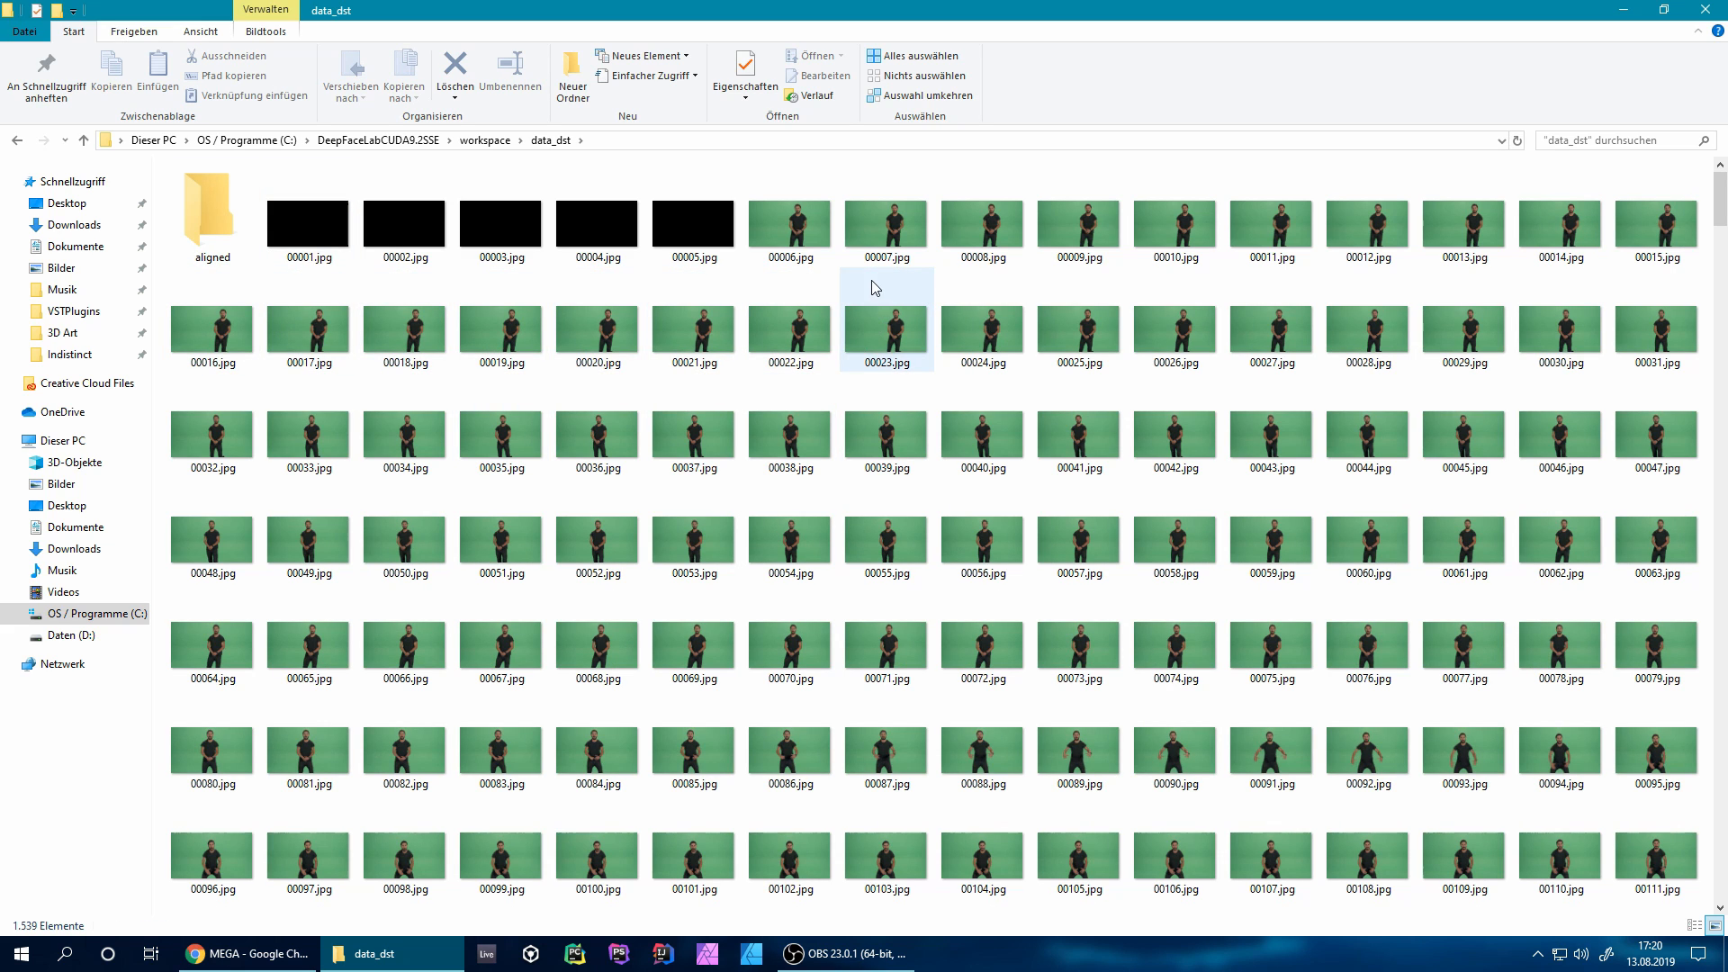
{"action": "scroll", "coordinate": [900, 378], "scroll_direction": "down", "scroll_amount": 10}
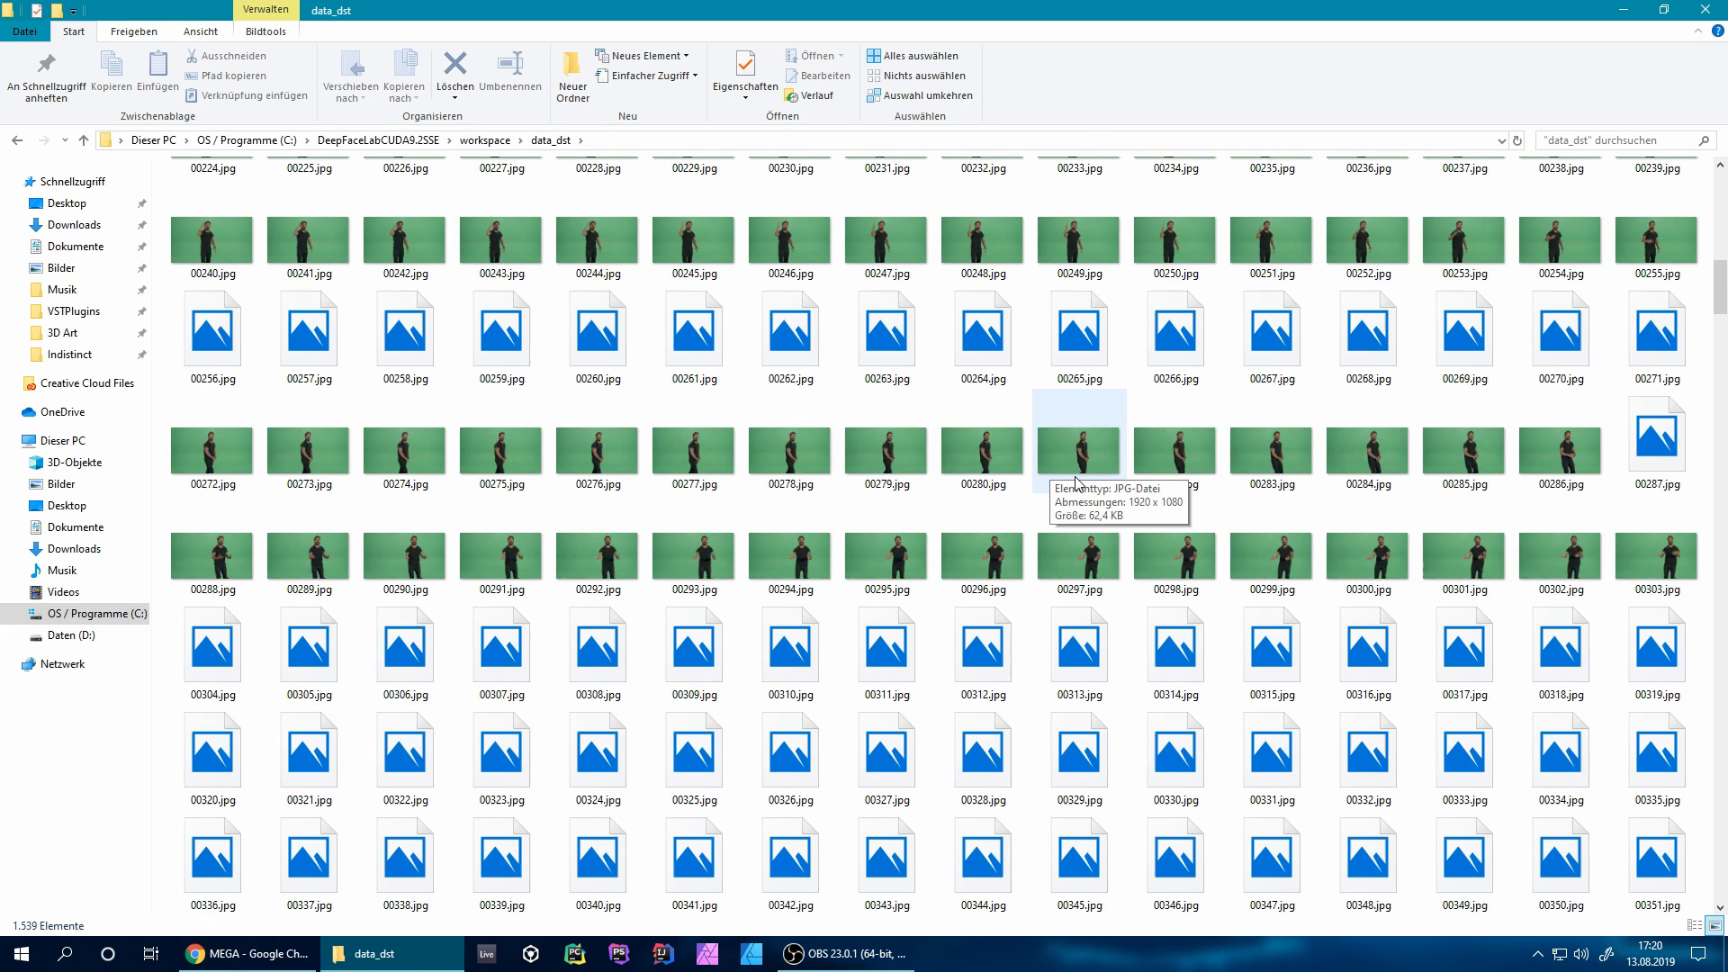
{"action": "scroll", "coordinate": [516, 194], "scroll_direction": "down", "scroll_amount": 3}
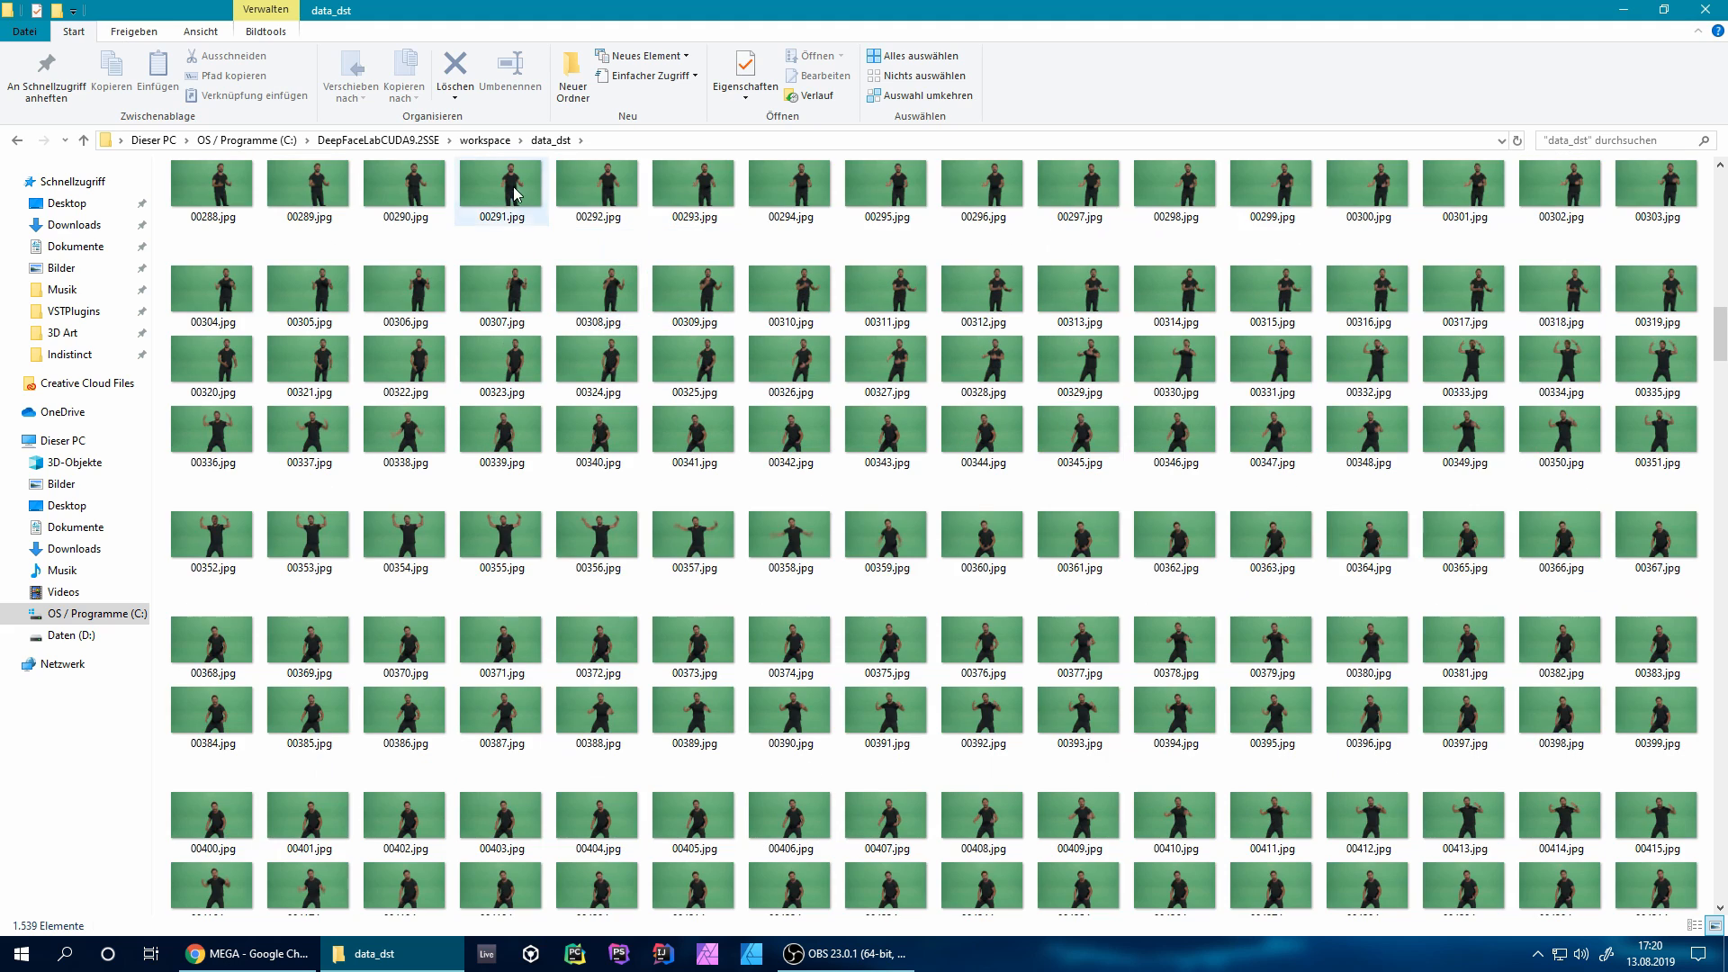
{"action": "left_click", "coordinate": [485, 140]}
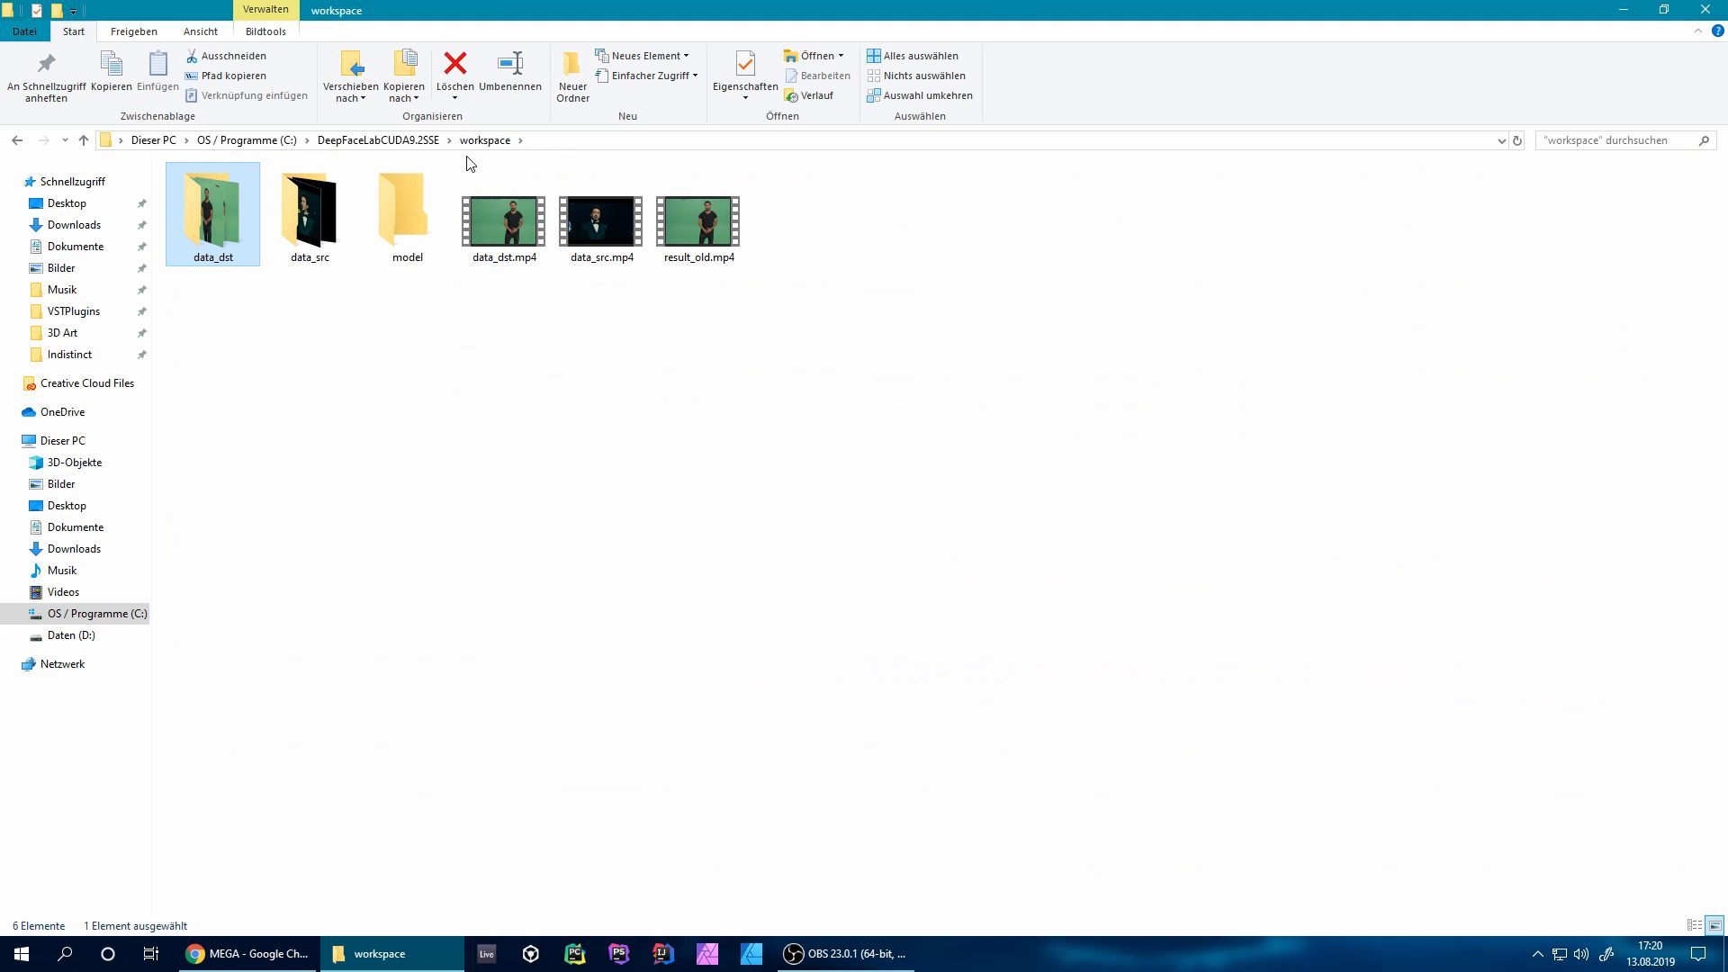
Look through the extracted source frames in the workspace's data_src folder.
{"action": "double_click", "coordinate": [317, 236]}
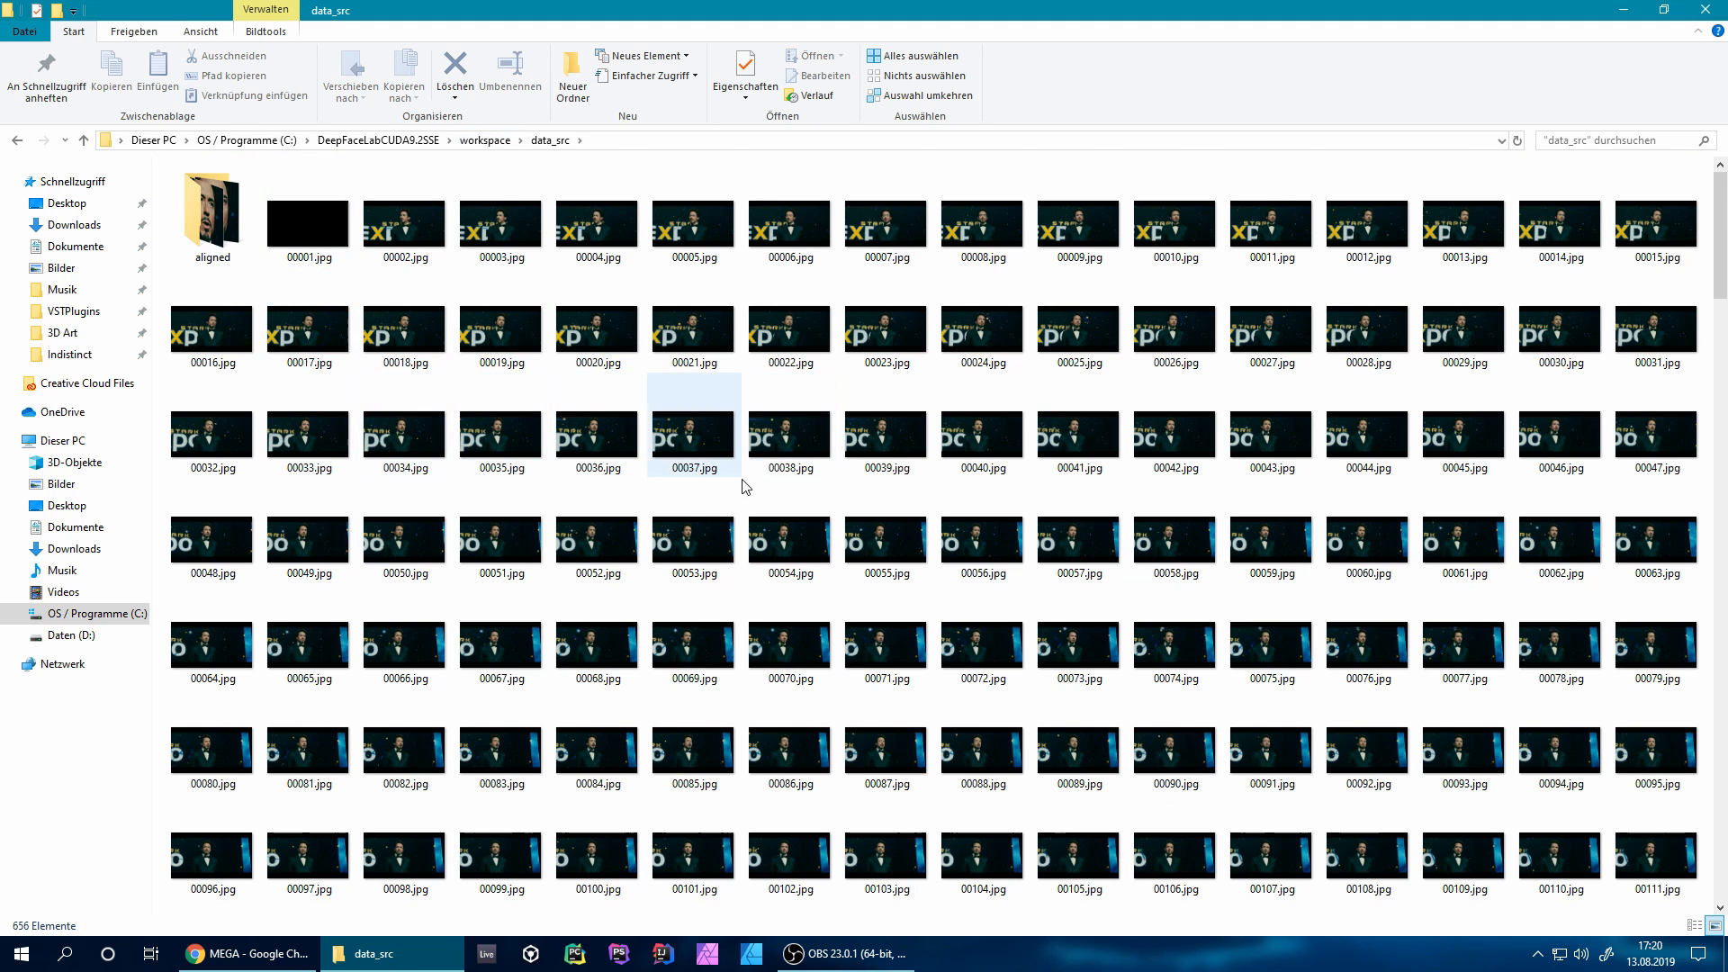
{"action": "scroll", "coordinate": [745, 487], "scroll_direction": "down", "scroll_amount": 13}
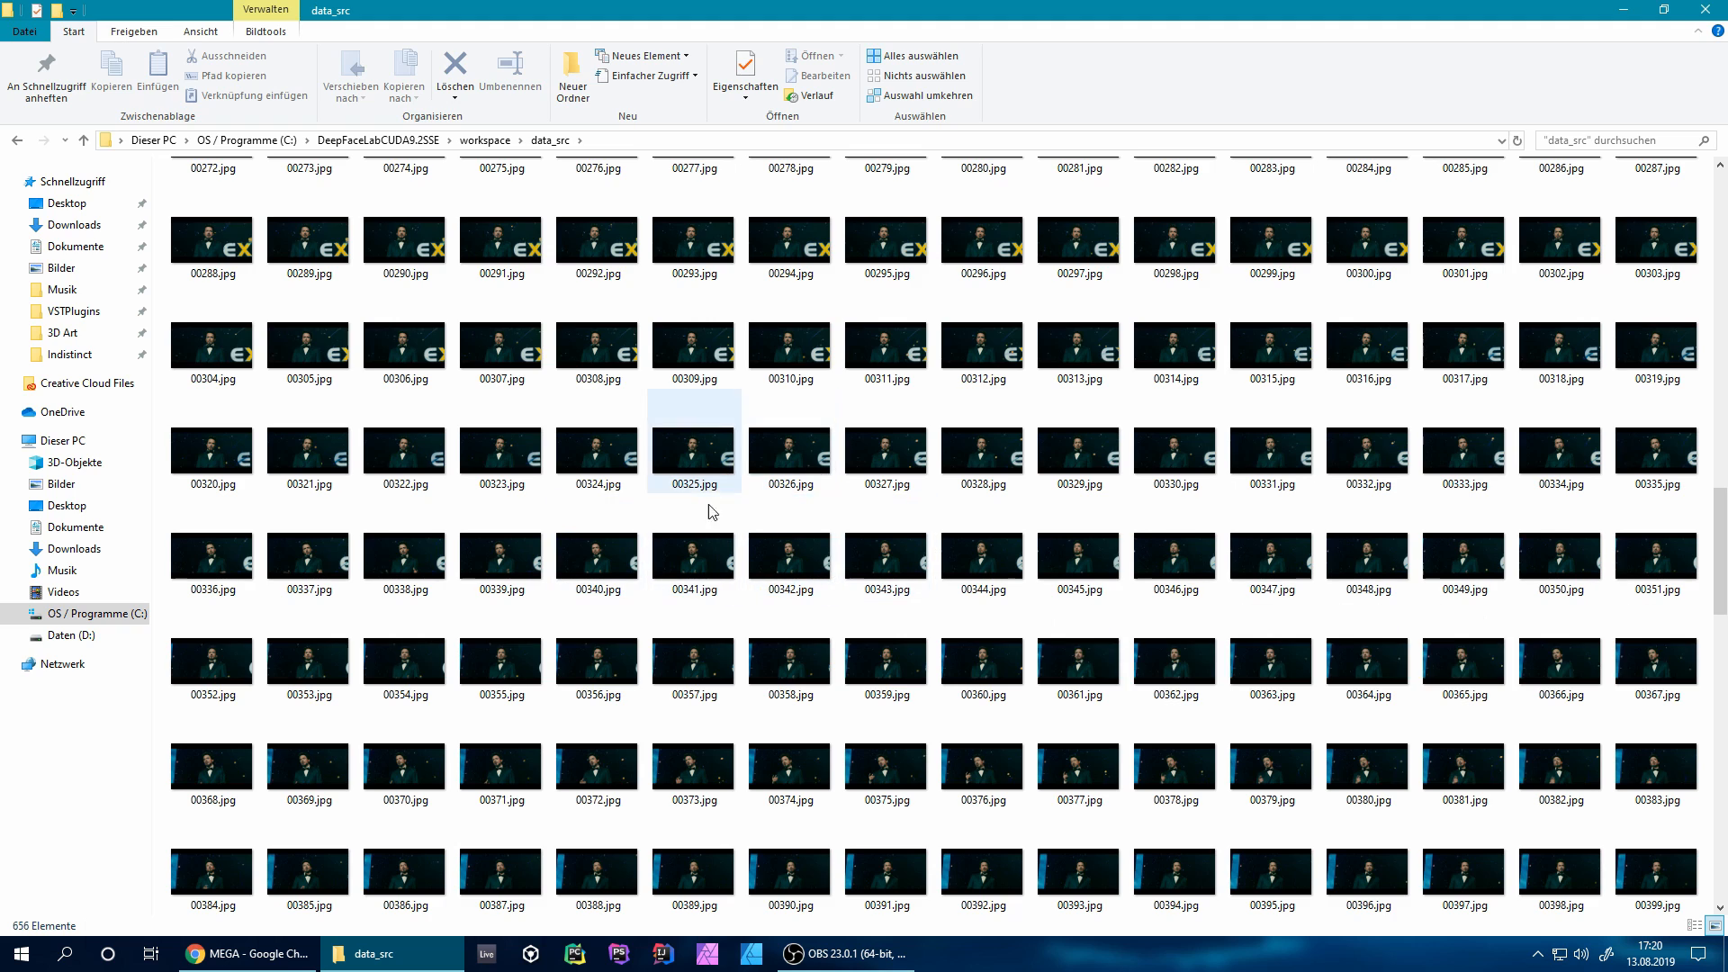
{"action": "scroll", "coordinate": [891, 630], "scroll_direction": "up", "scroll_amount": 15}
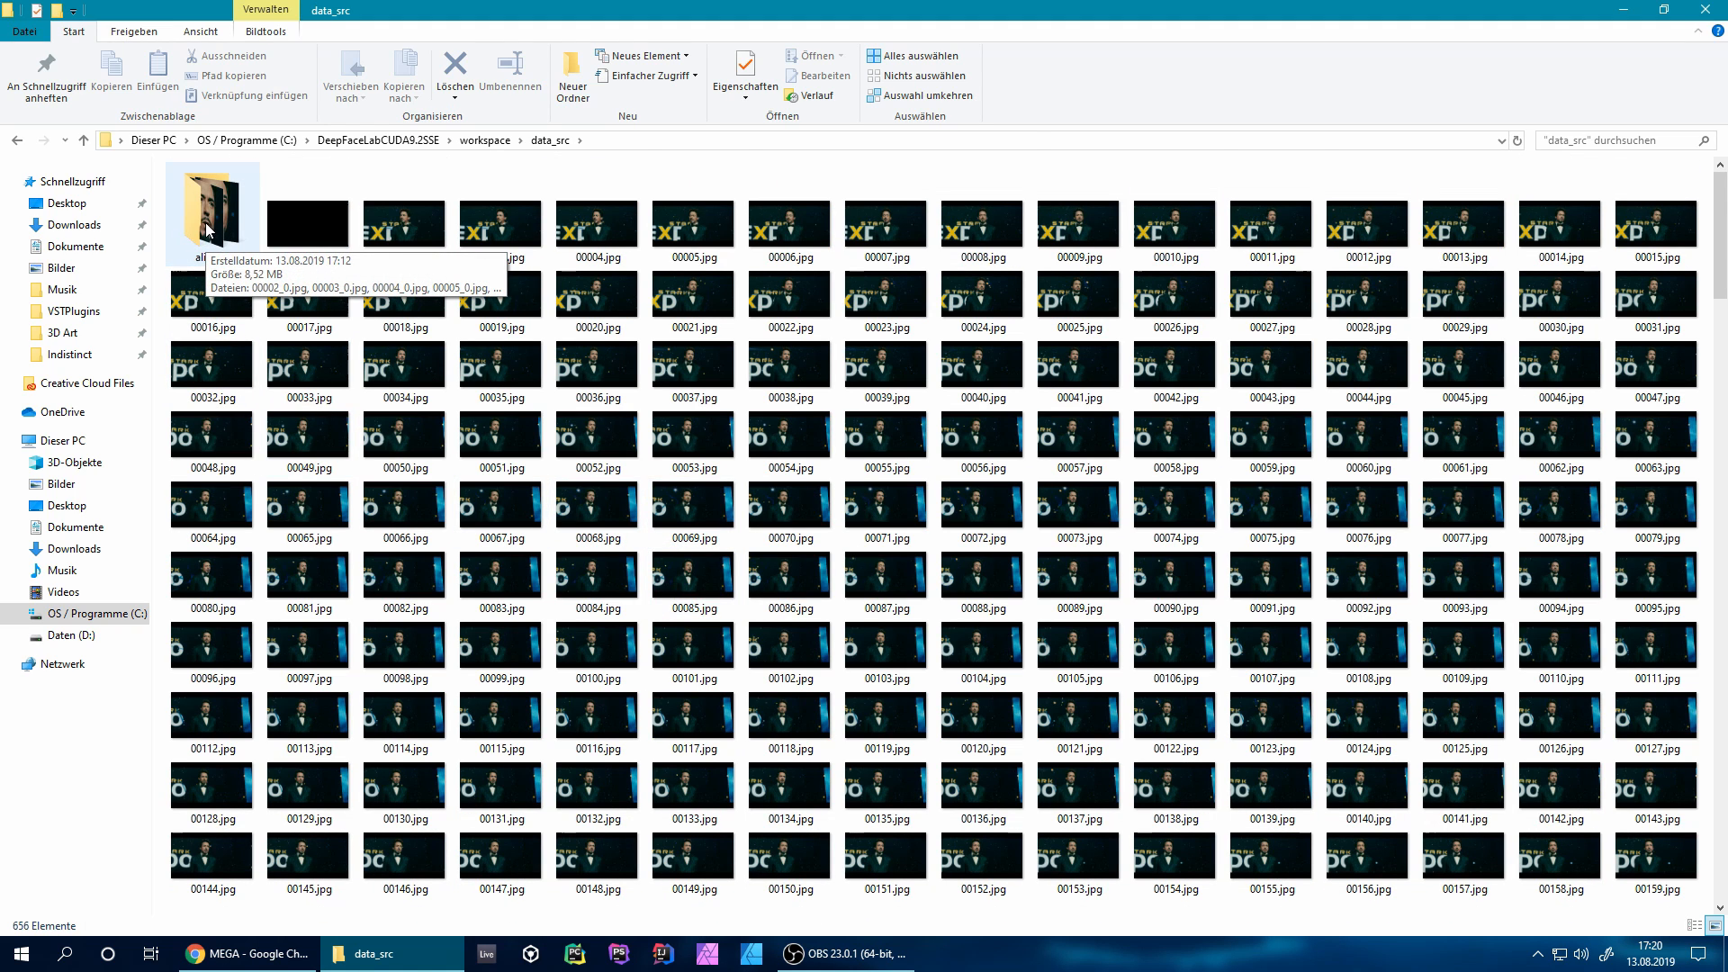
Examine the extracted source faces in data_src's aligned folder and return to the DeepFaceLabCUDA9.2SSE folder.
{"action": "double_click", "coordinate": [206, 229]}
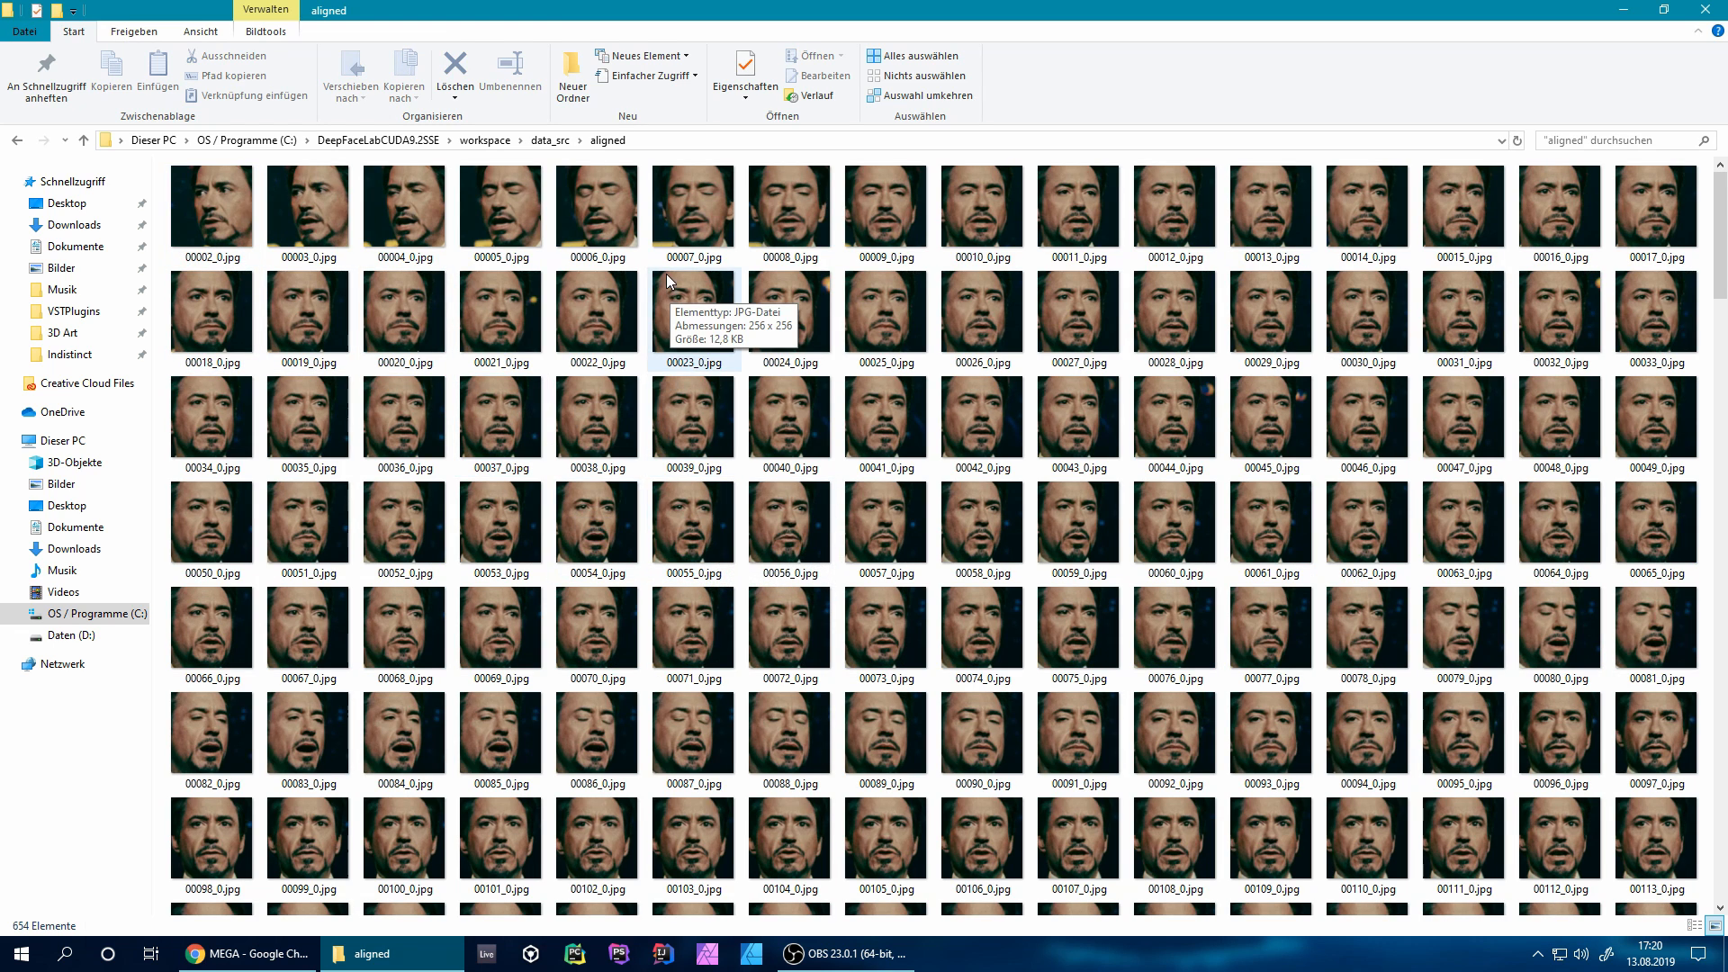
{"action": "scroll", "coordinate": [695, 331], "scroll_direction": "down", "scroll_amount": 15}
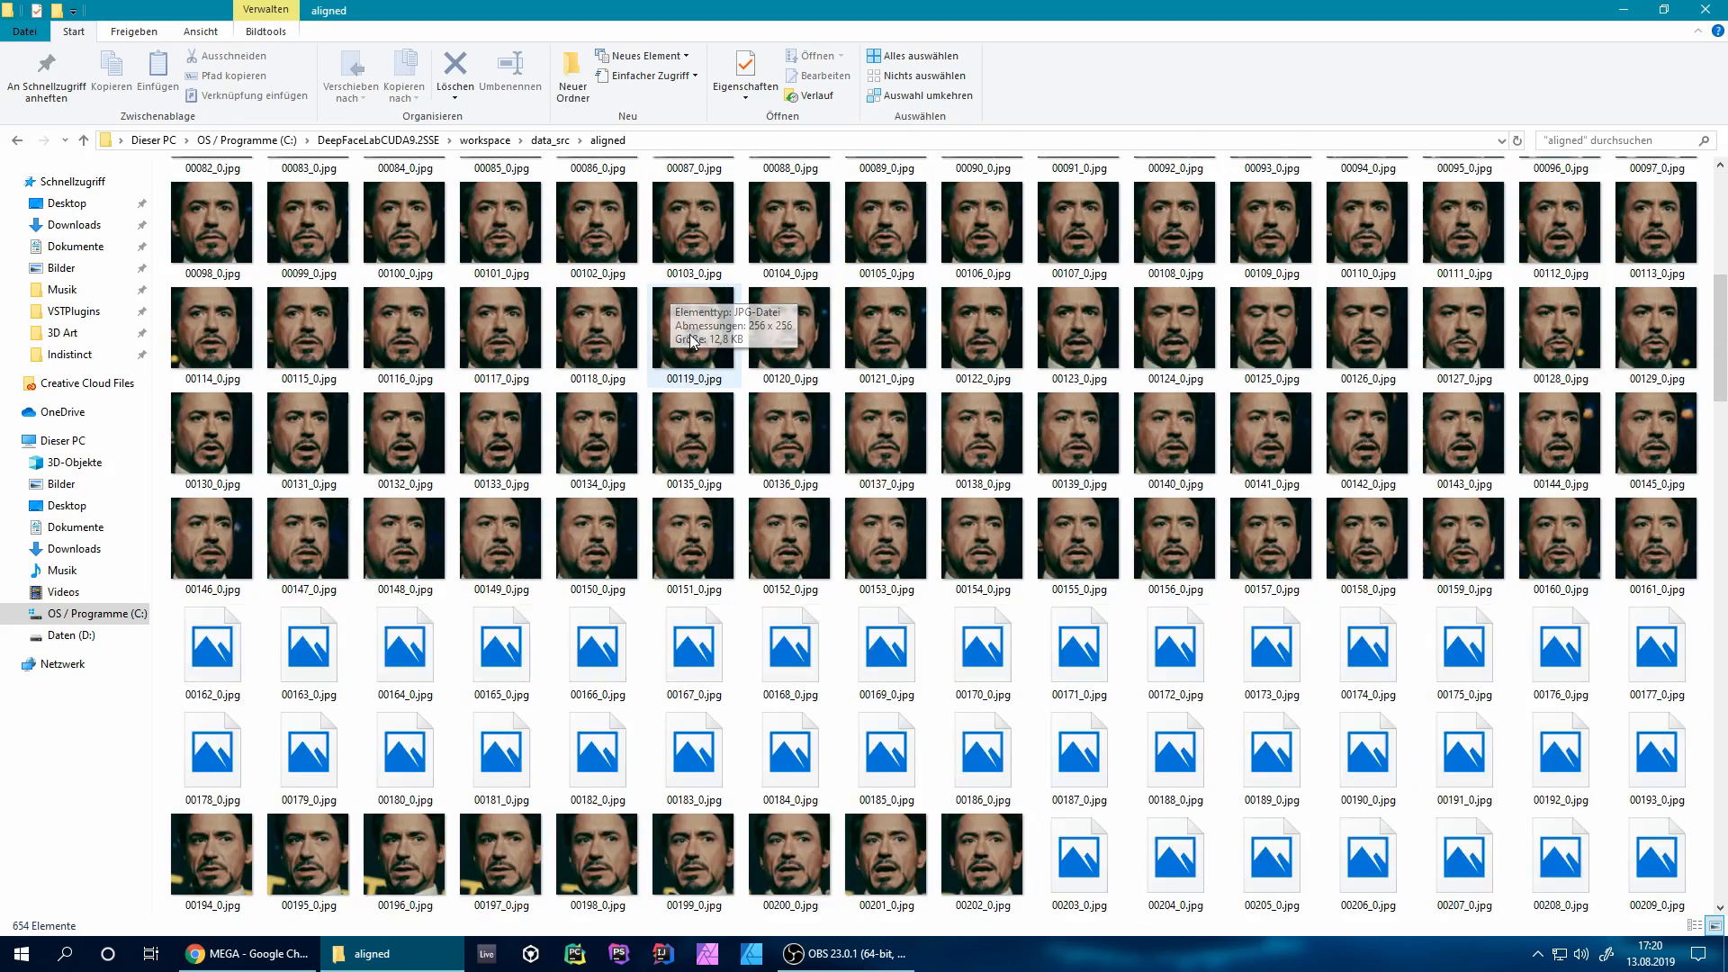
{"action": "scroll", "coordinate": [691, 326], "scroll_direction": "down", "scroll_amount": 12}
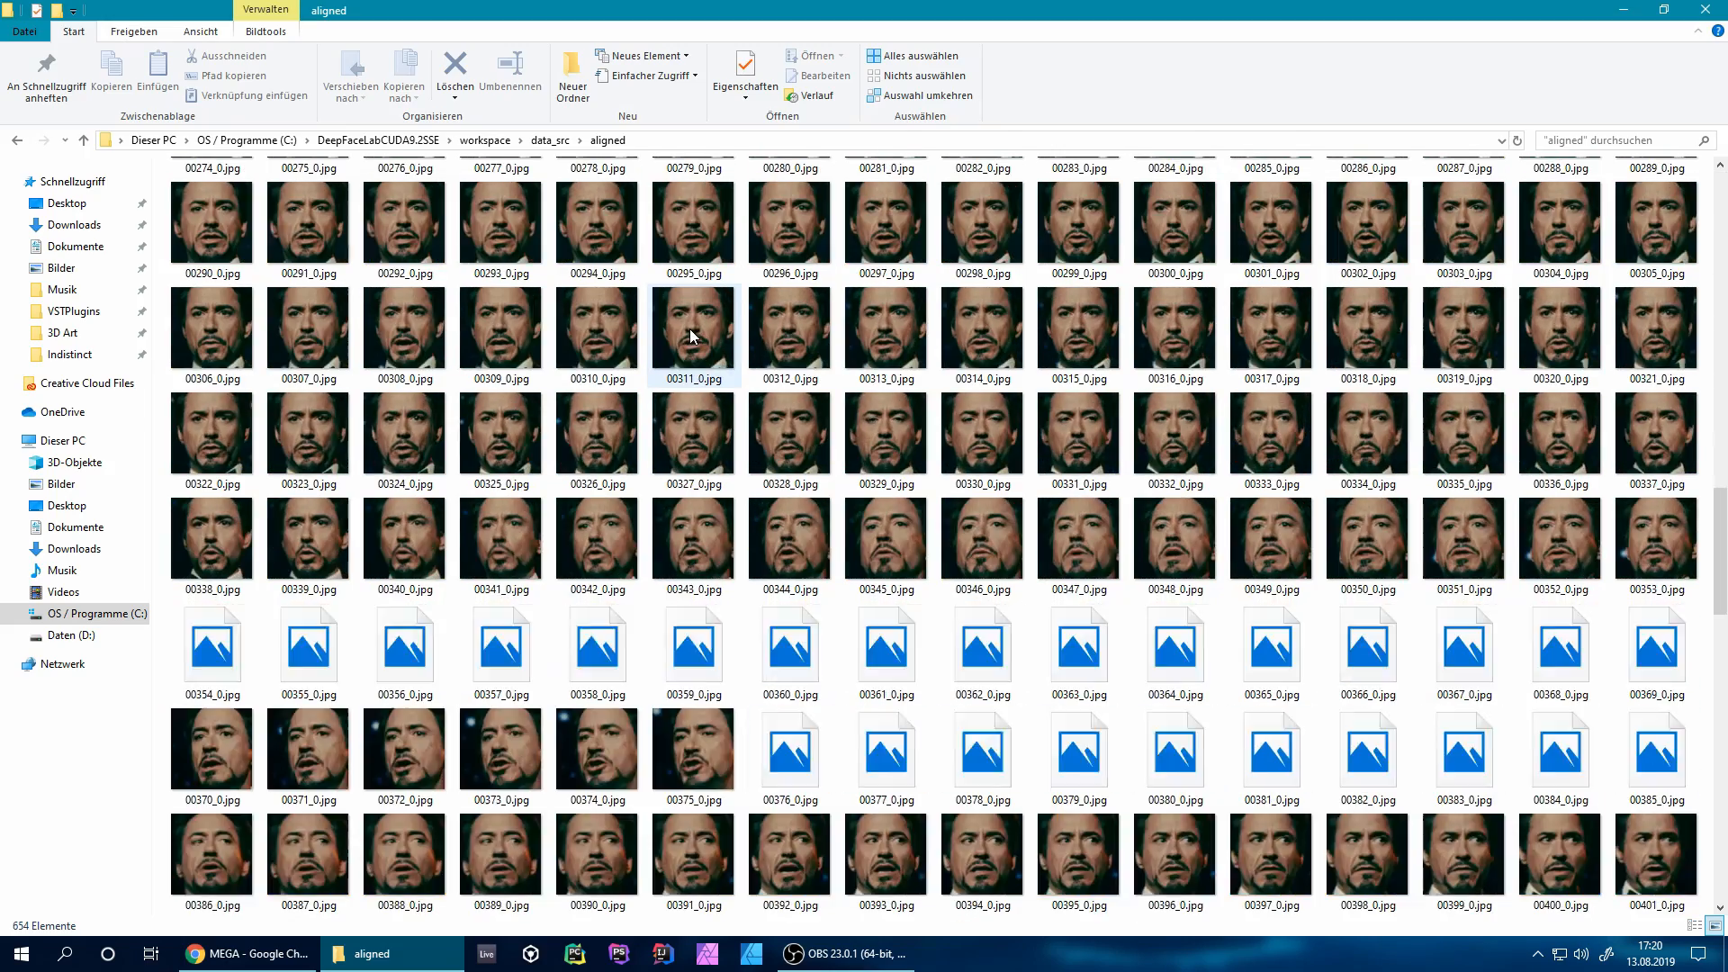
{"action": "scroll", "coordinate": [689, 338], "scroll_direction": "down", "scroll_amount": 5}
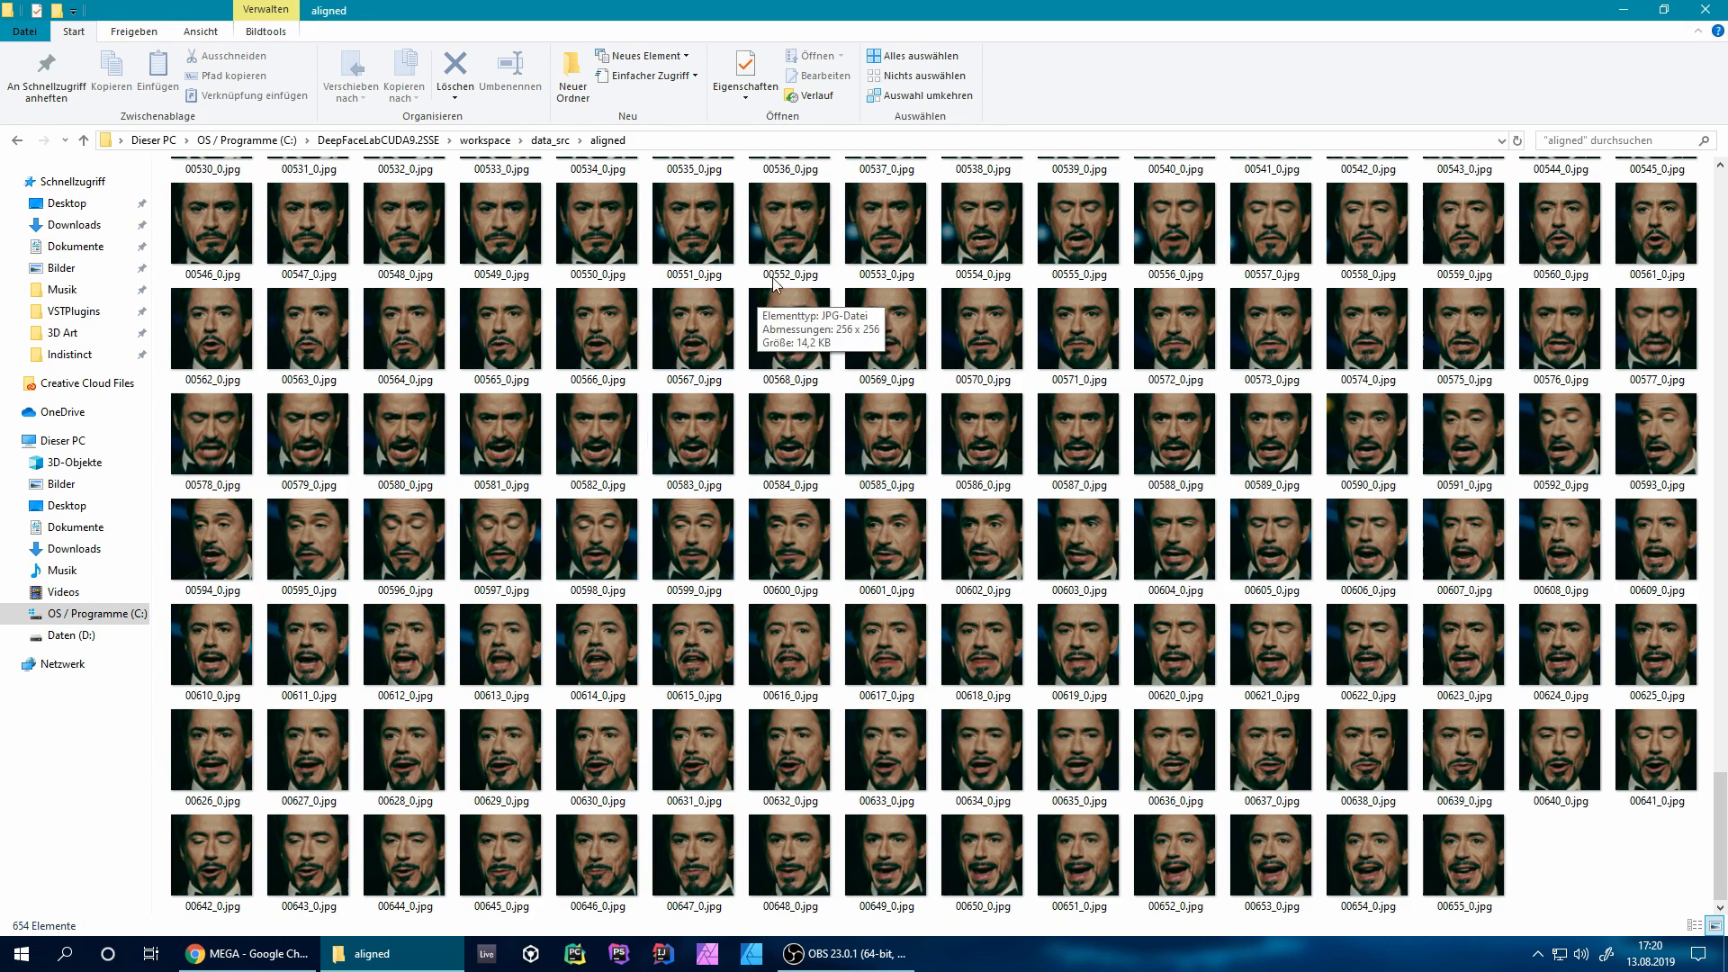
{"action": "left_click", "coordinate": [486, 141]}
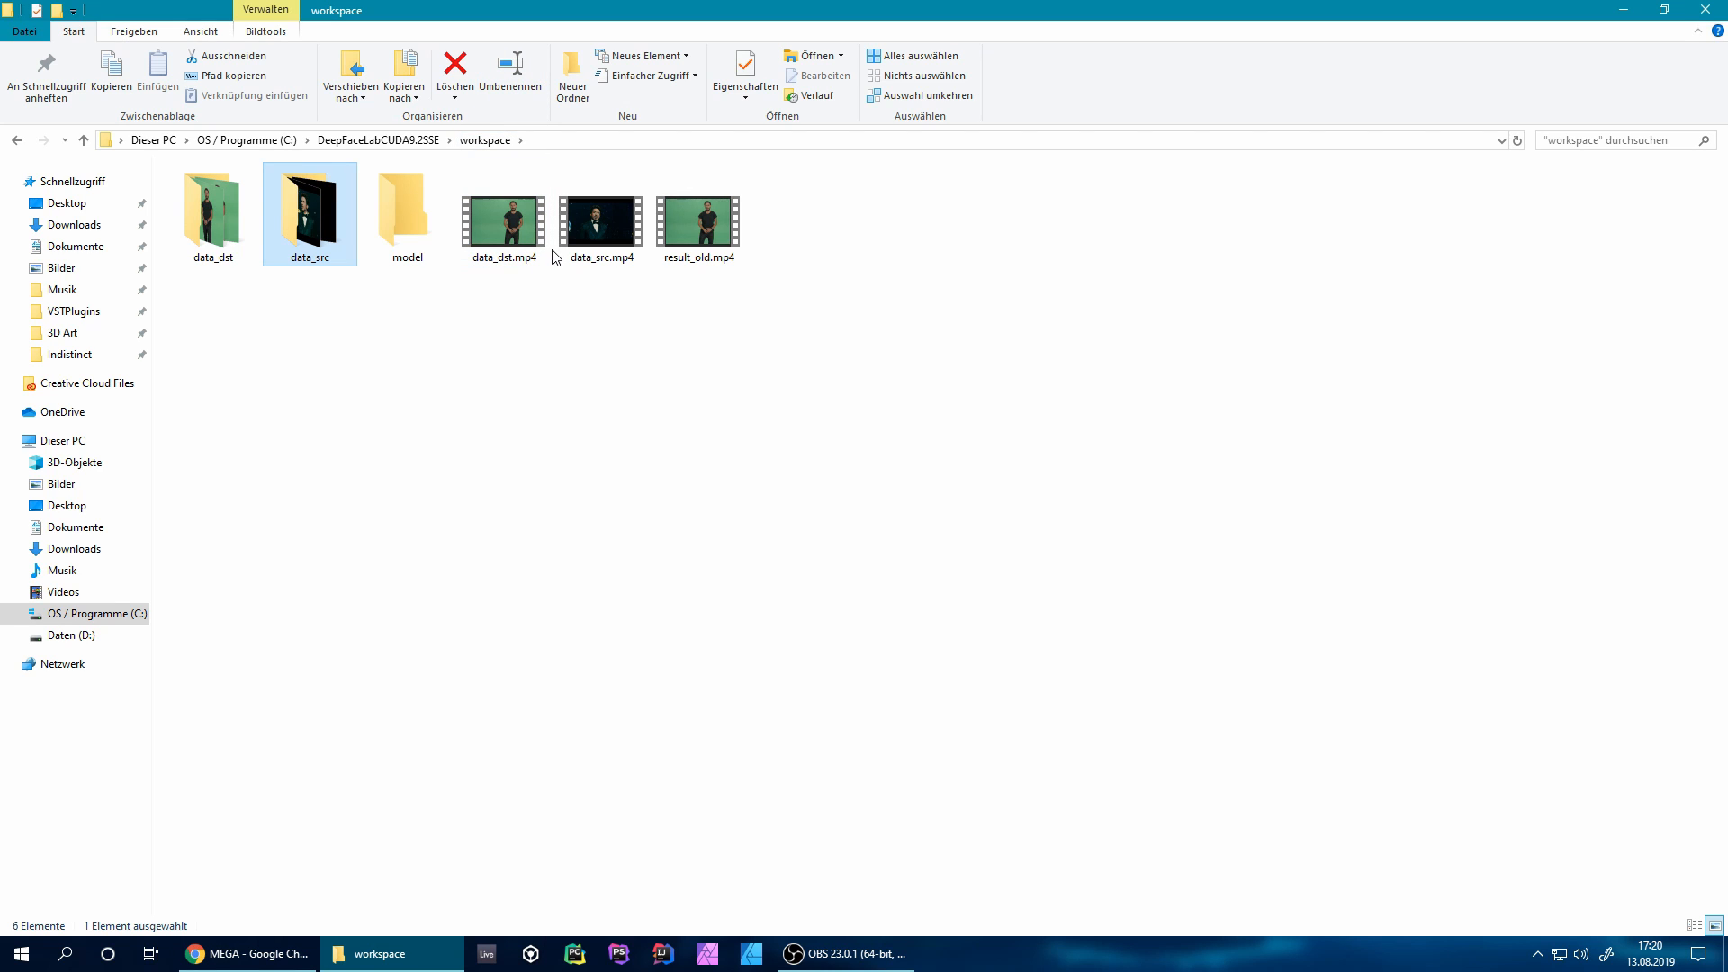
{"action": "left_click", "coordinate": [378, 140]}
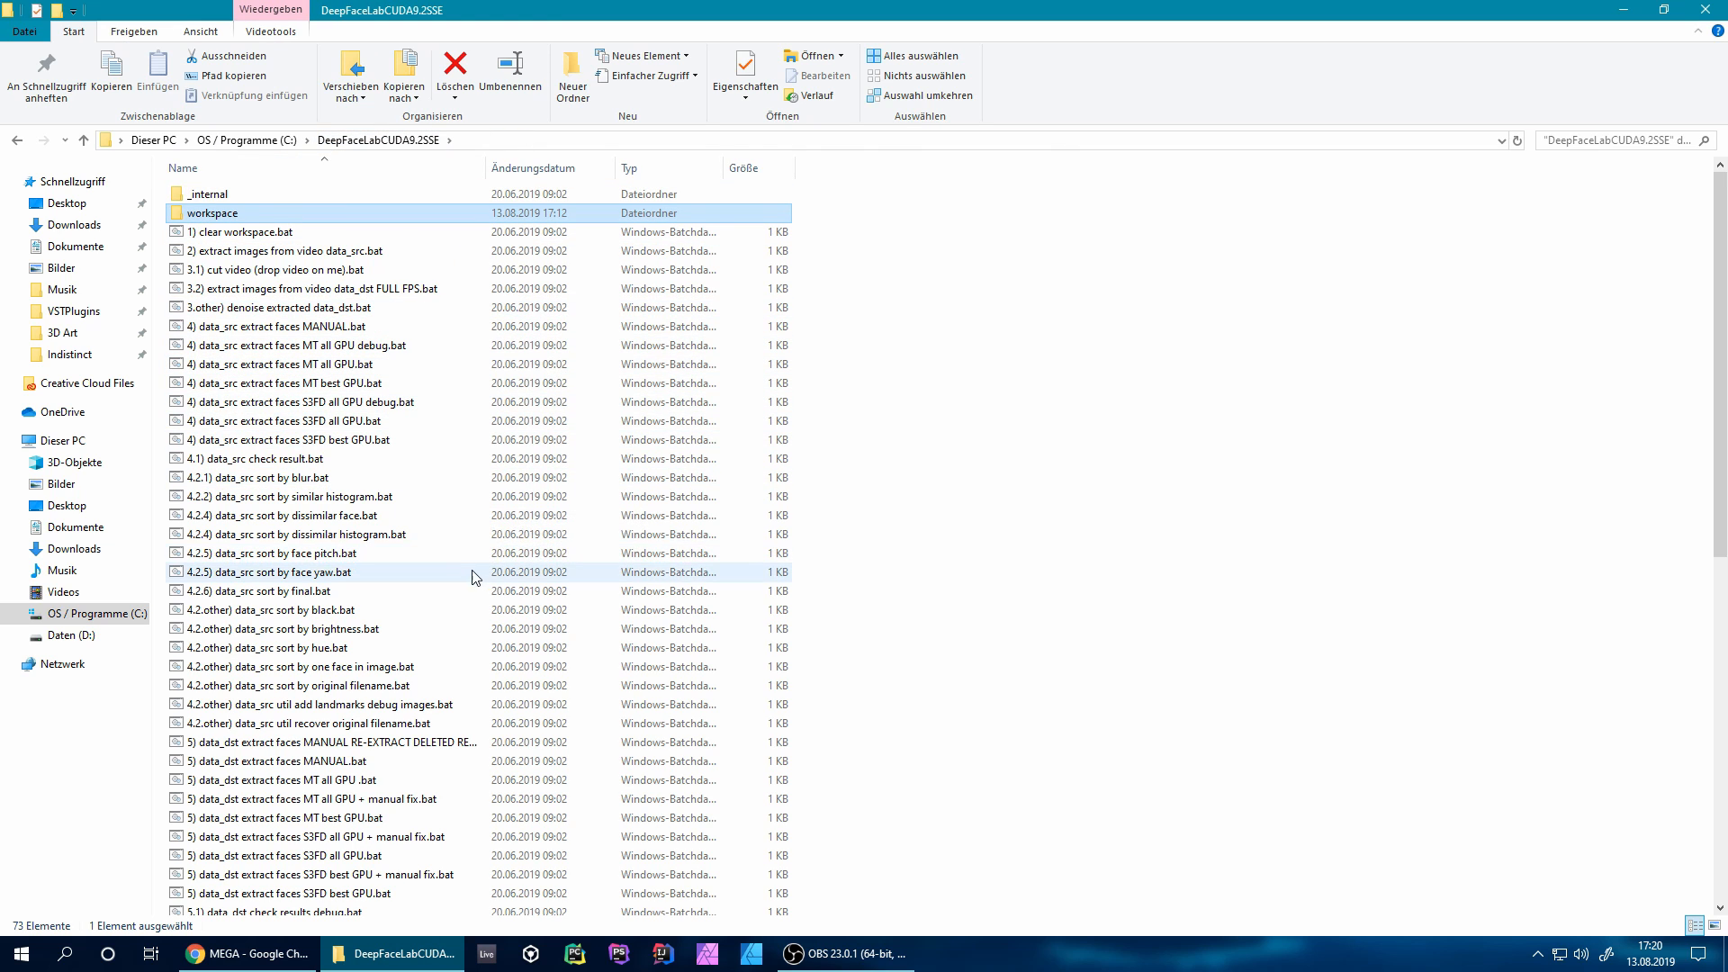
Extract the faces from the destination frames with "5) data_dst extract faces S3FD best GPU.bat" and close its finished console.
{"action": "left_click", "coordinate": [312, 478]}
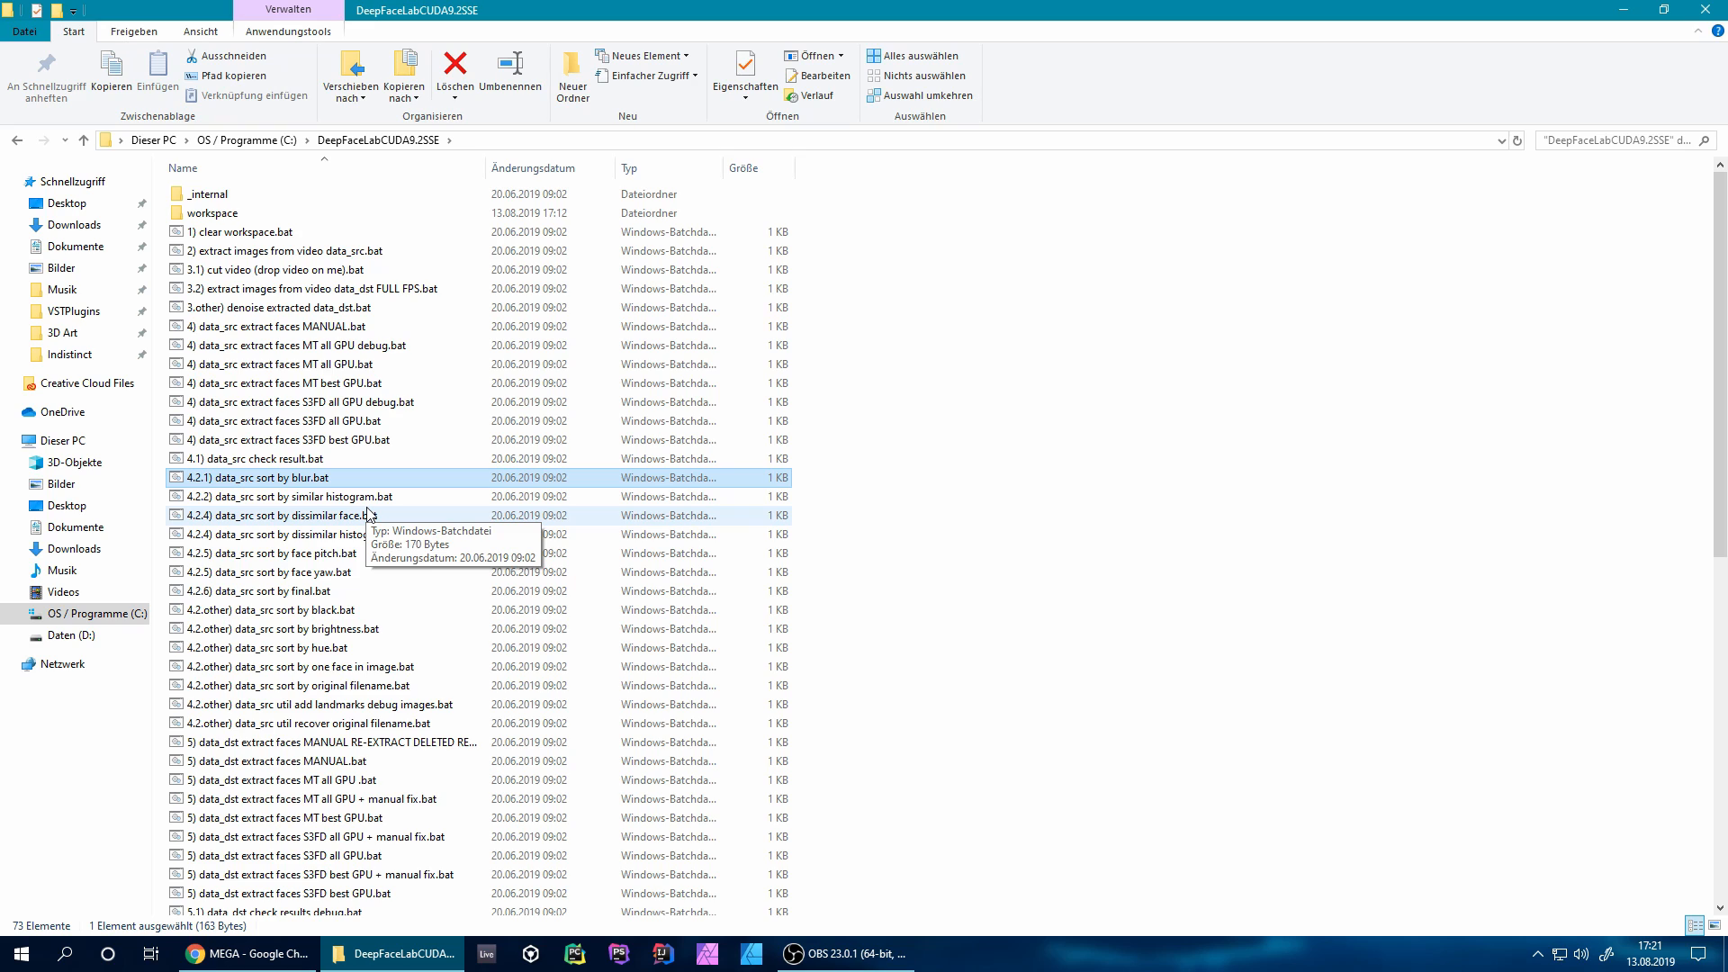
{"action": "left_click", "coordinate": [302, 517]}
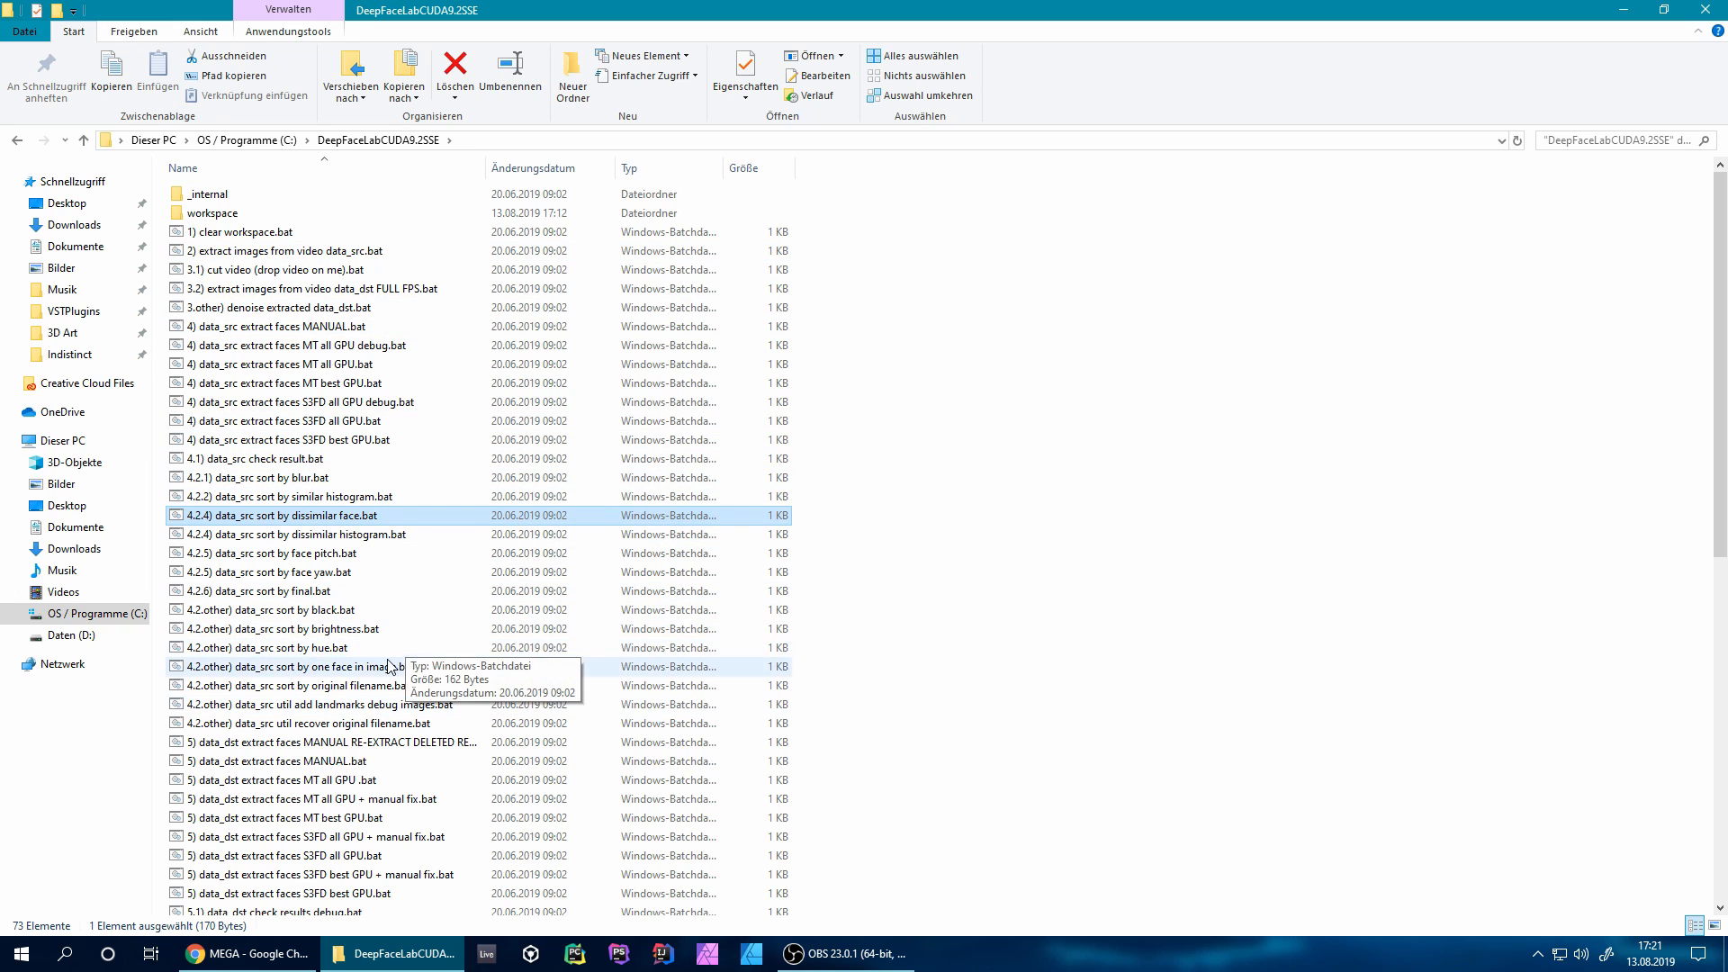
{"action": "scroll", "coordinate": [387, 598], "scroll_direction": "down", "scroll_amount": 2}
{"action": "scroll", "coordinate": [387, 598], "scroll_direction": "down", "scroll_amount": 1}
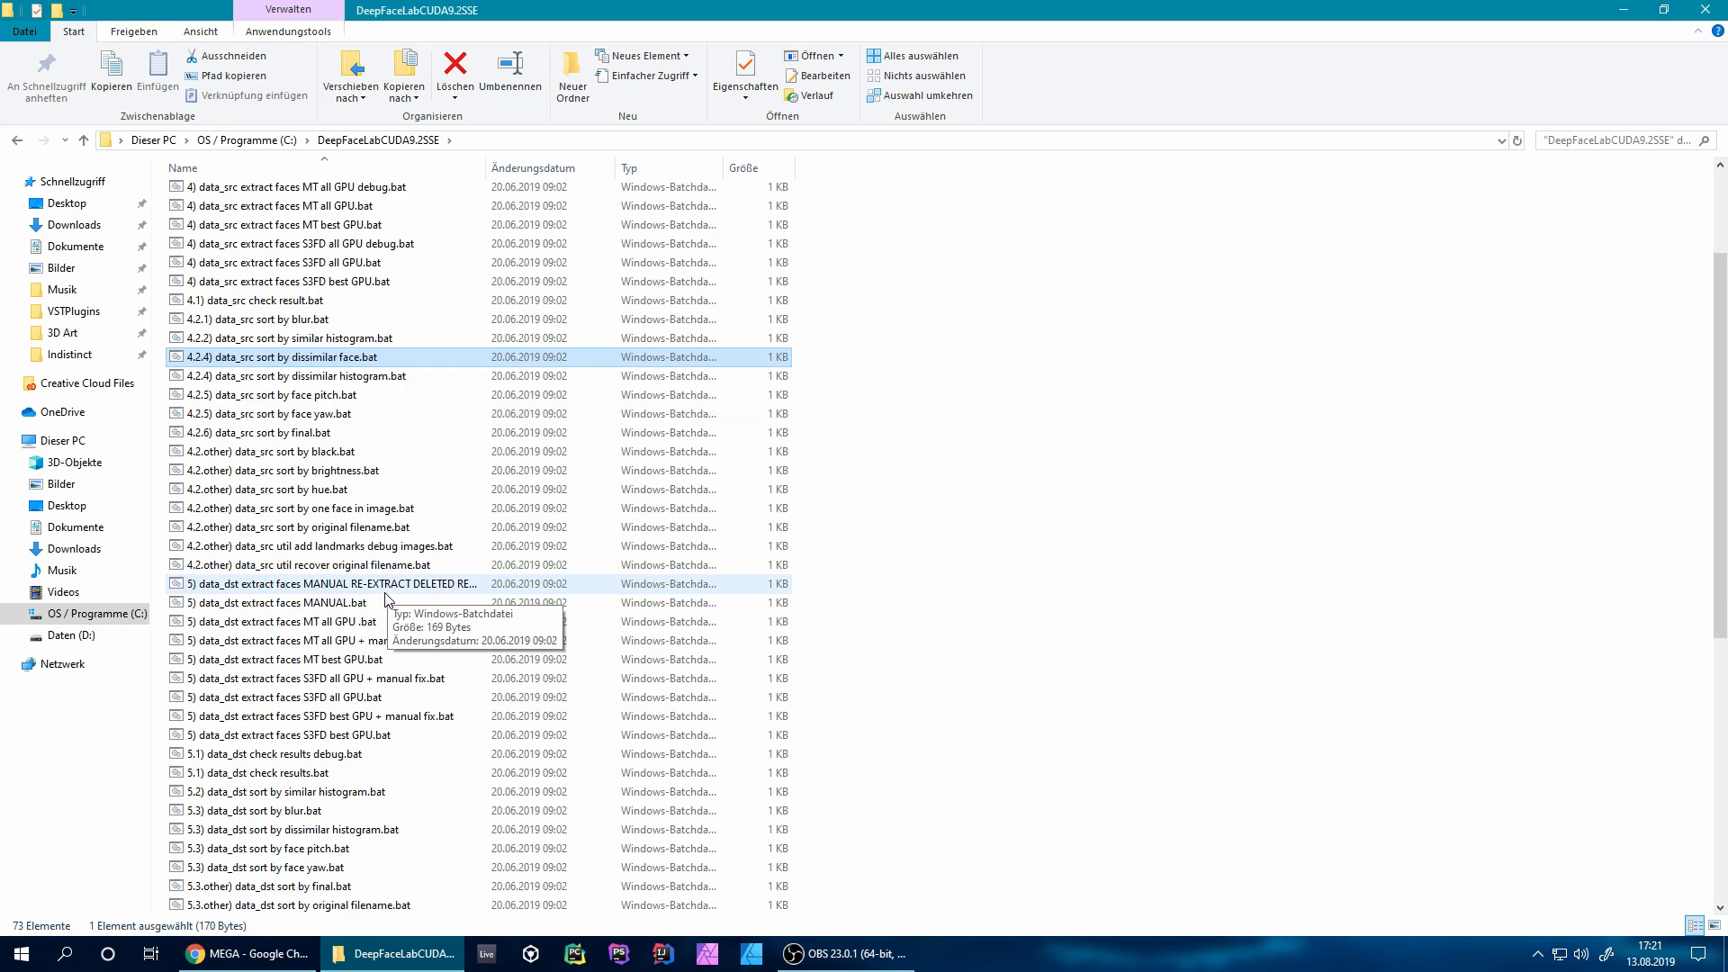
{"action": "scroll", "coordinate": [369, 628], "scroll_direction": "down", "scroll_amount": 1}
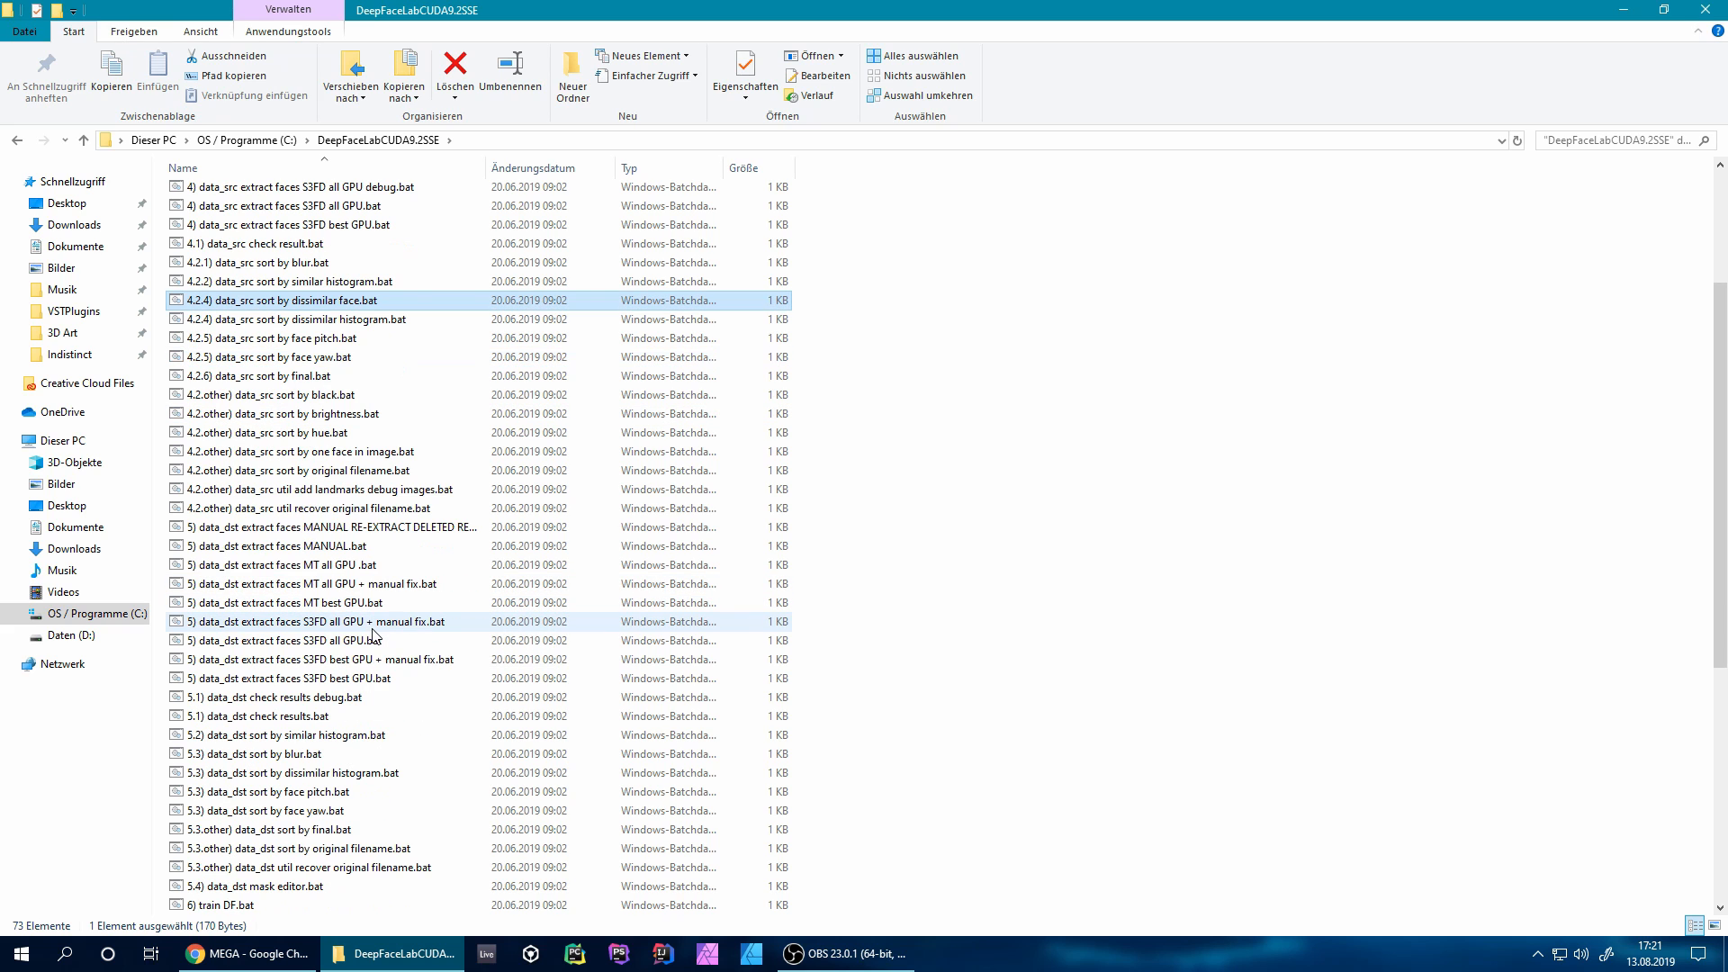
{"action": "double_click", "coordinate": [322, 682]}
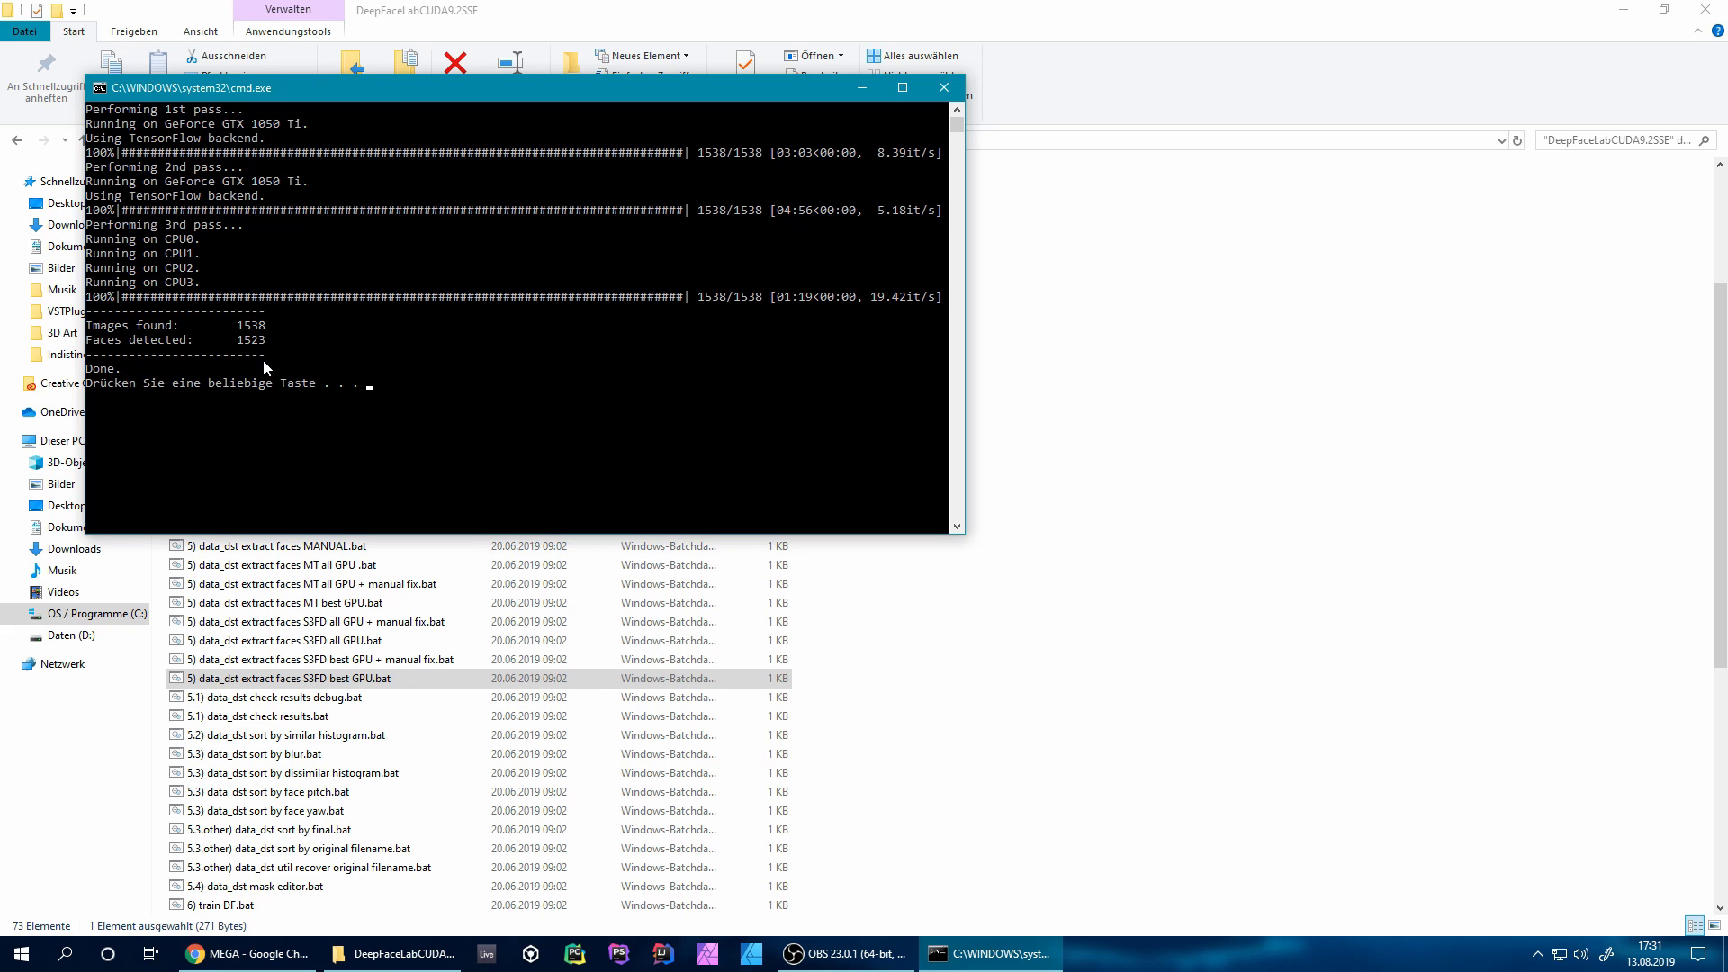
{"action": "key", "text": "Return"}
Examine the extracted destination faces in the aligned folder of workspace\data_dst for blurred, covered or wrongly detected faces.
{"action": "scroll", "coordinate": [283, 297], "scroll_direction": "up", "scroll_amount": 4}
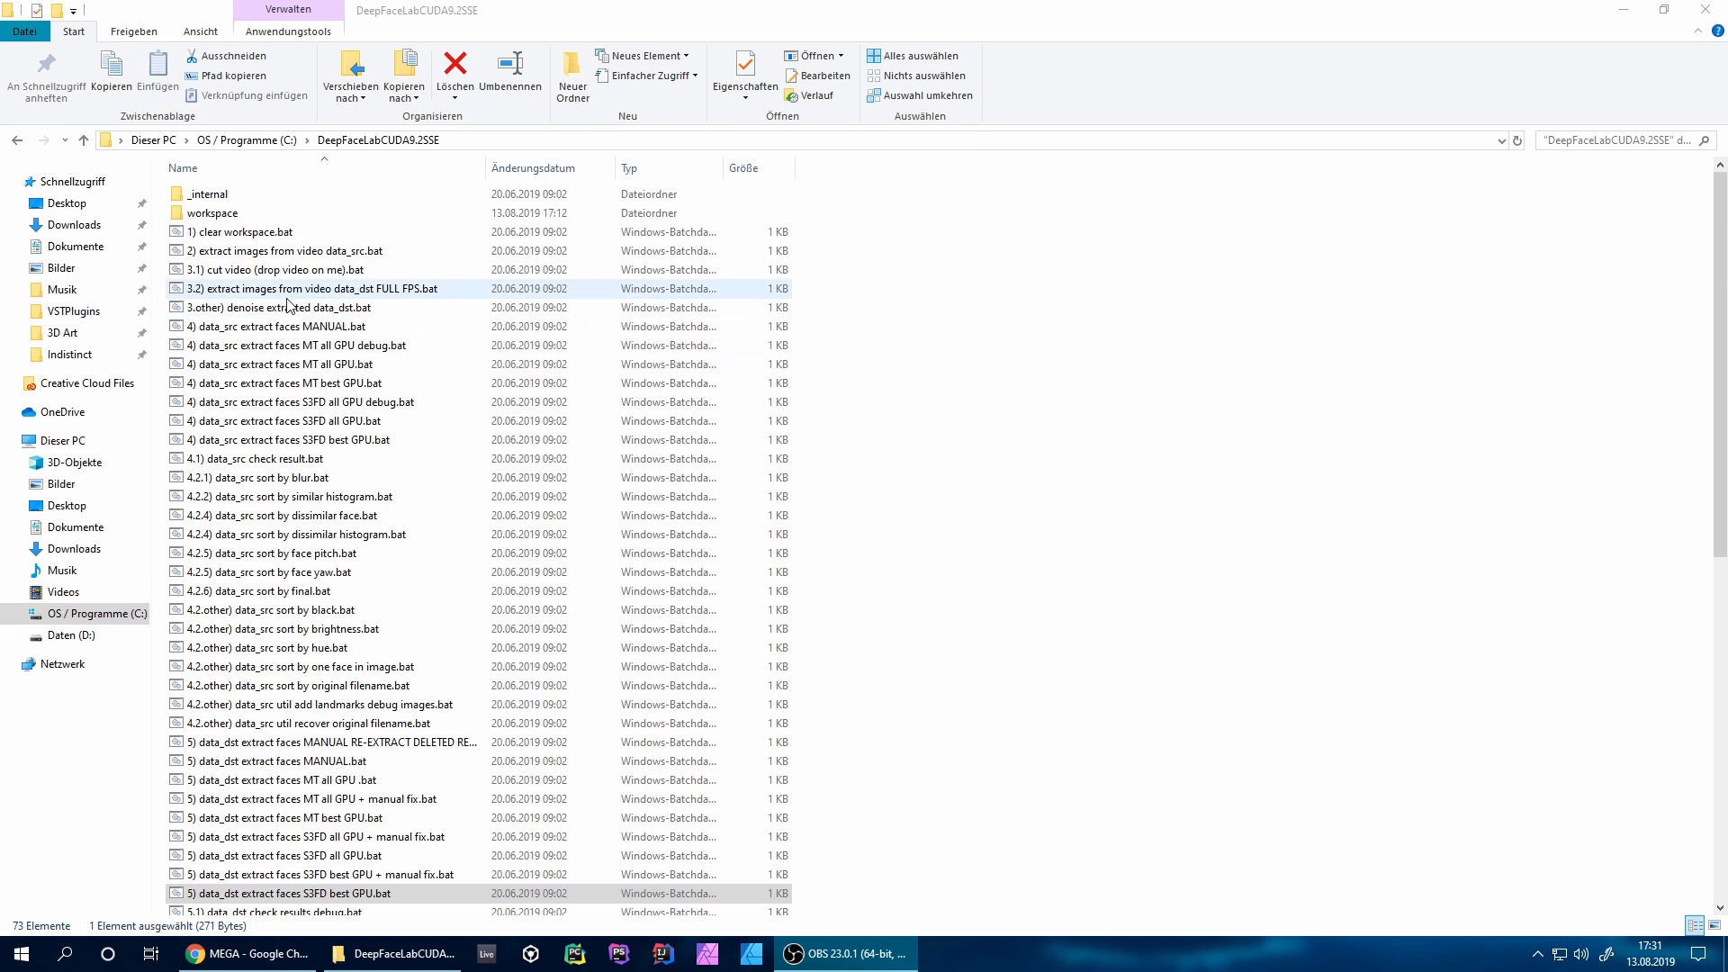
{"action": "double_click", "coordinate": [242, 213]}
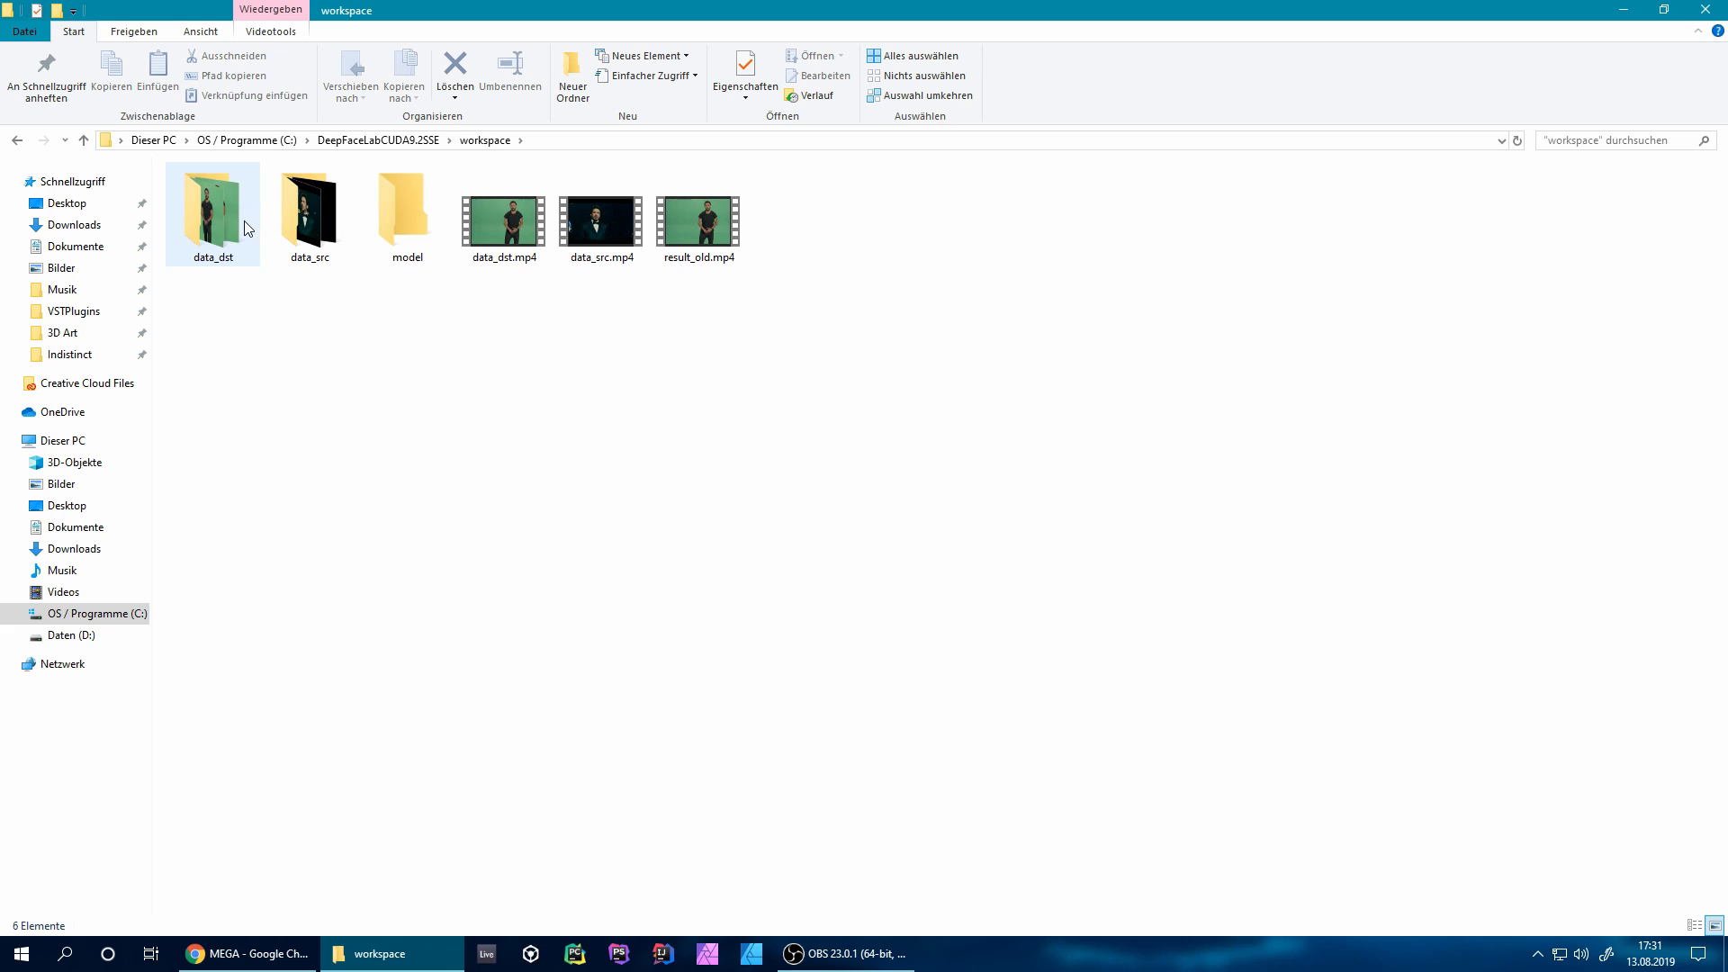
{"action": "double_click", "coordinate": [247, 255]}
{"action": "double_click", "coordinate": [244, 257]}
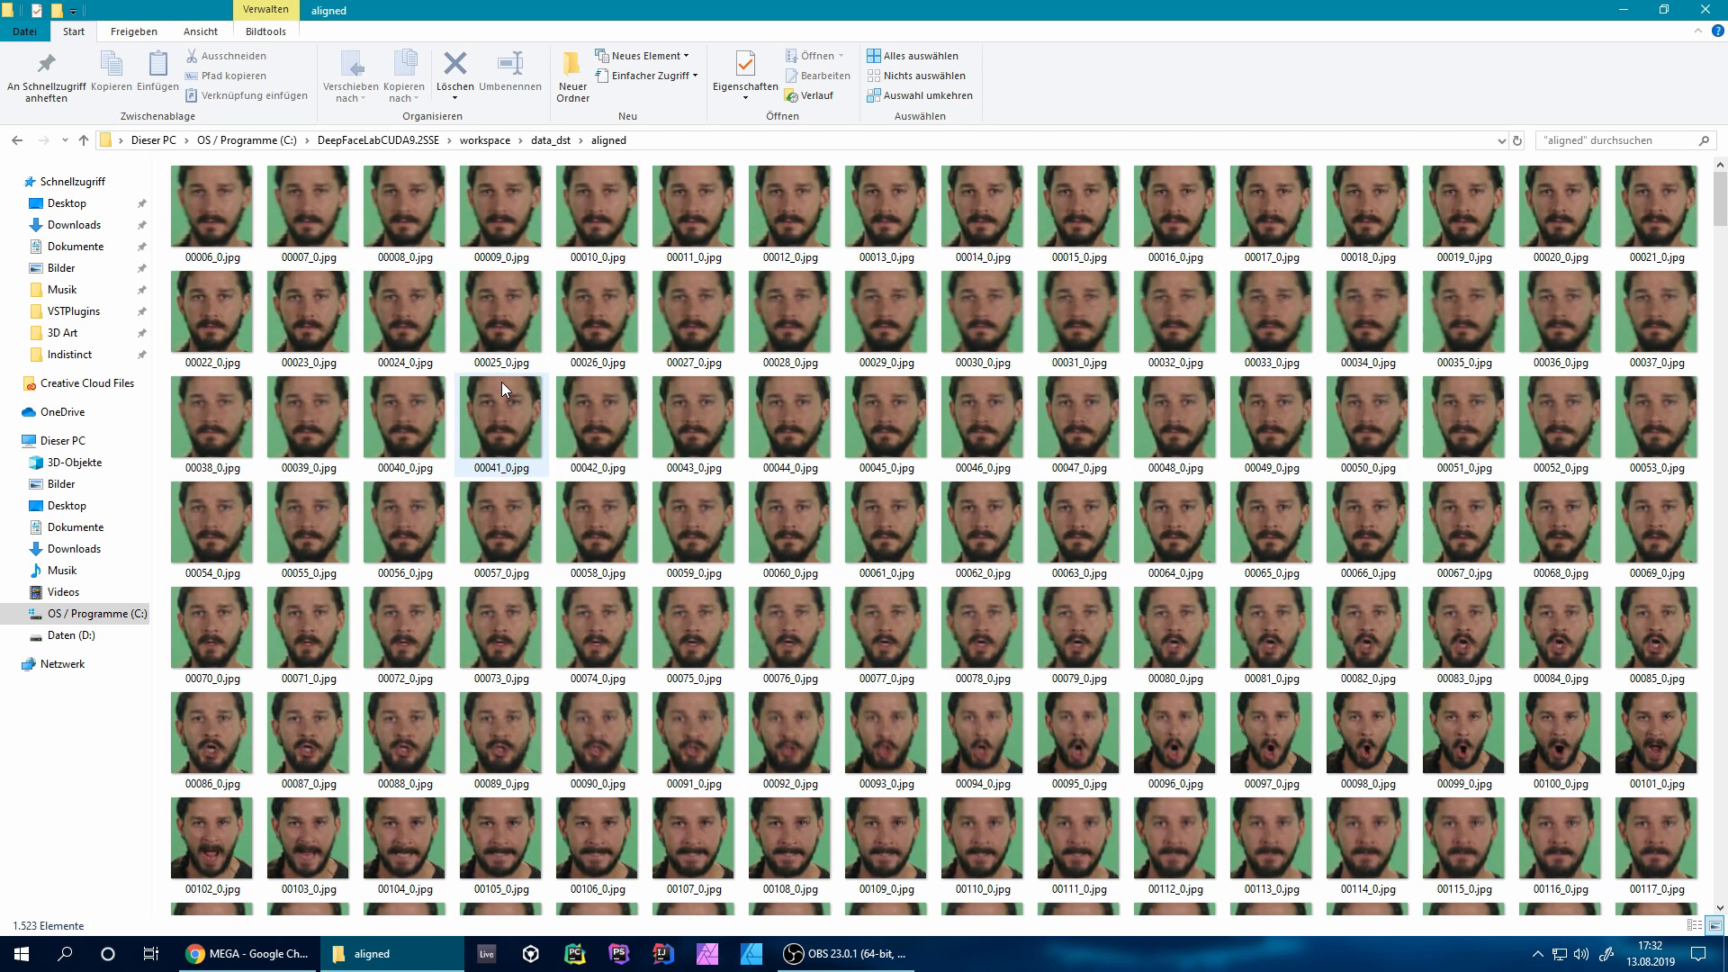
{"action": "scroll", "coordinate": [501, 382], "scroll_direction": "down", "scroll_amount": 3}
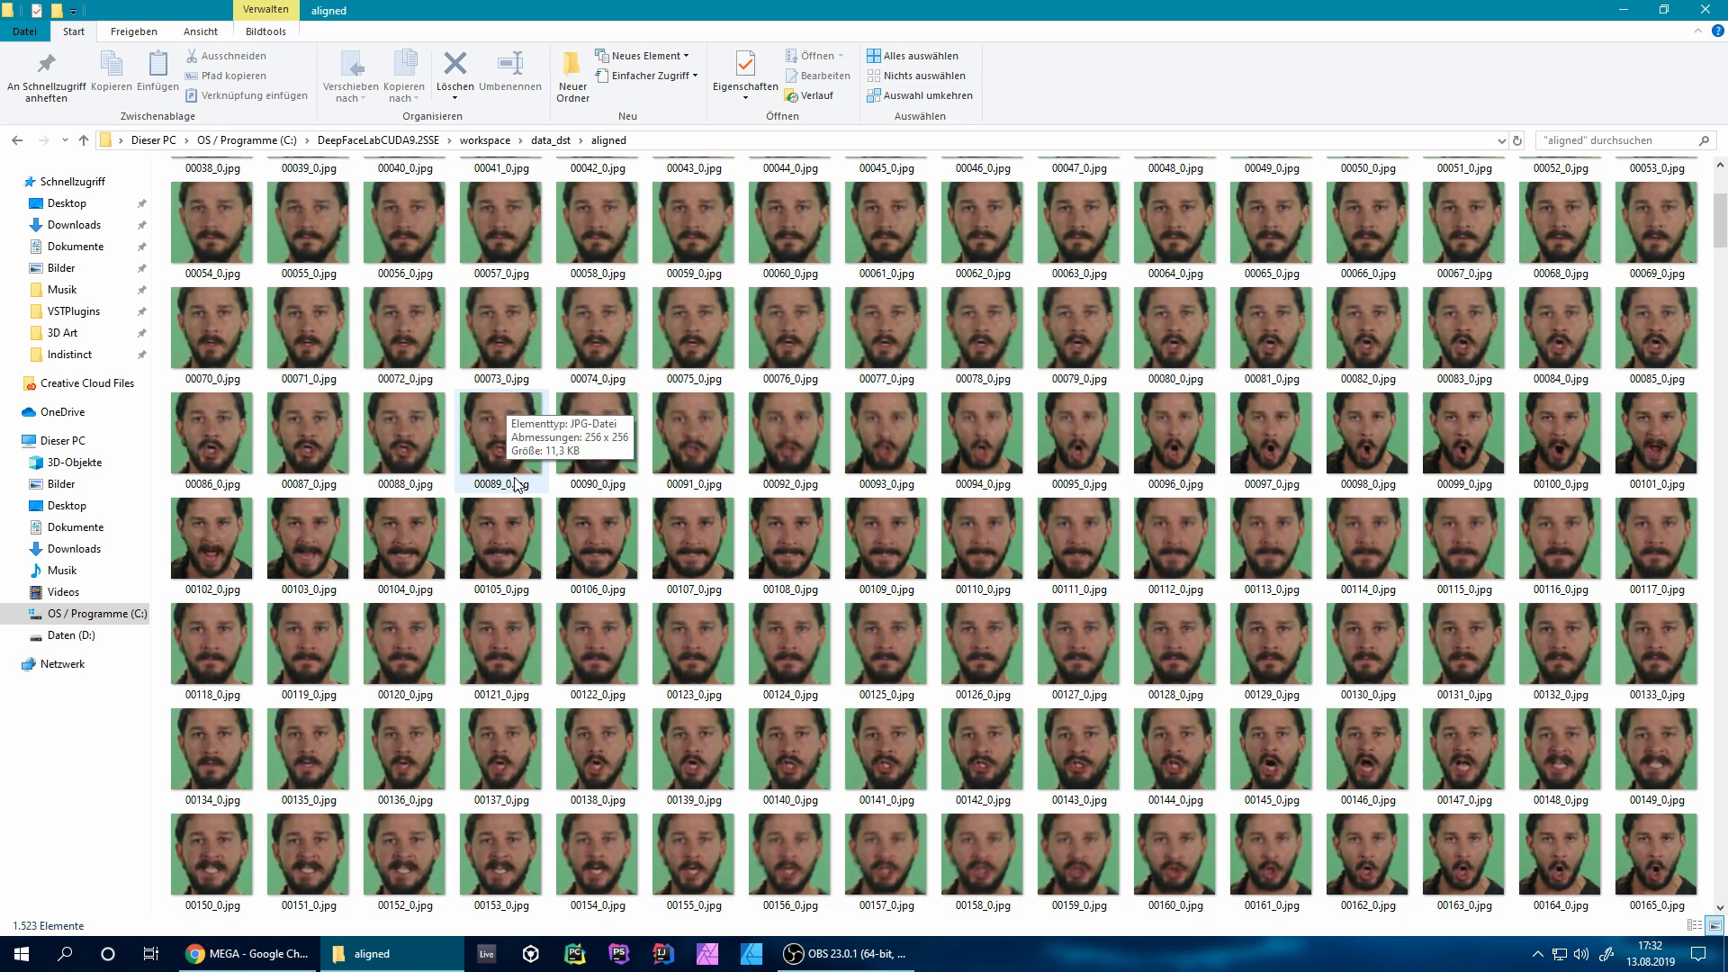
{"action": "scroll", "coordinate": [515, 486], "scroll_direction": "down", "scroll_amount": 6}
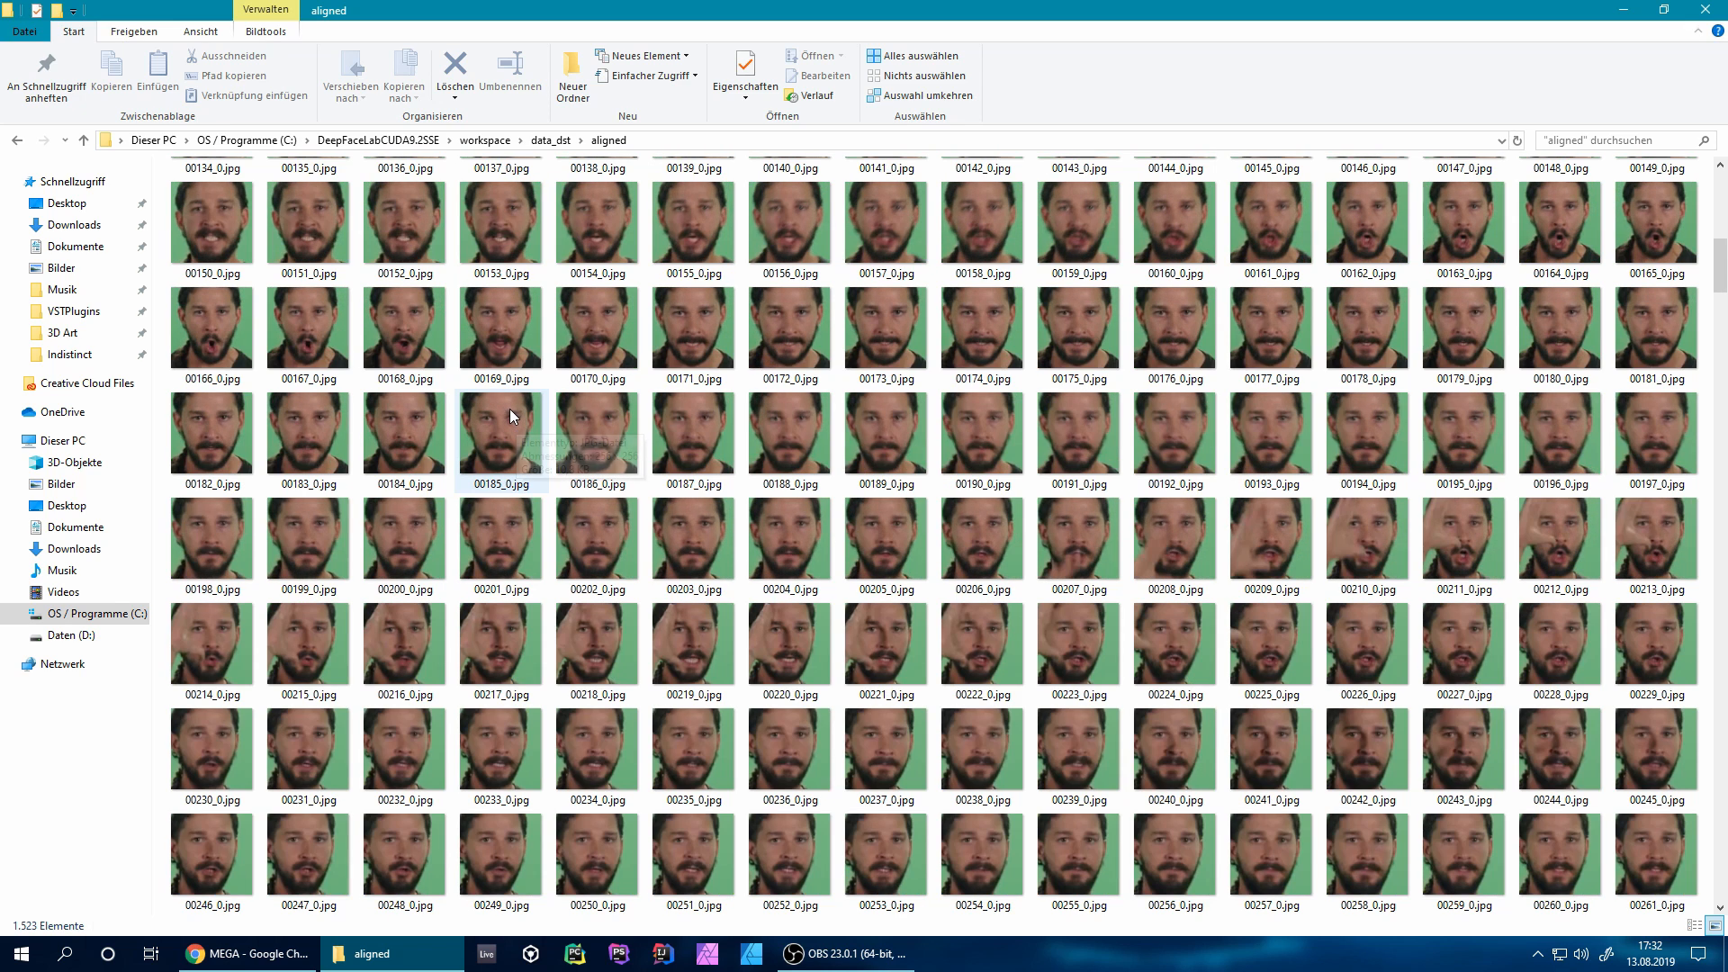
{"action": "scroll", "coordinate": [509, 411], "scroll_direction": "down", "scroll_amount": 3}
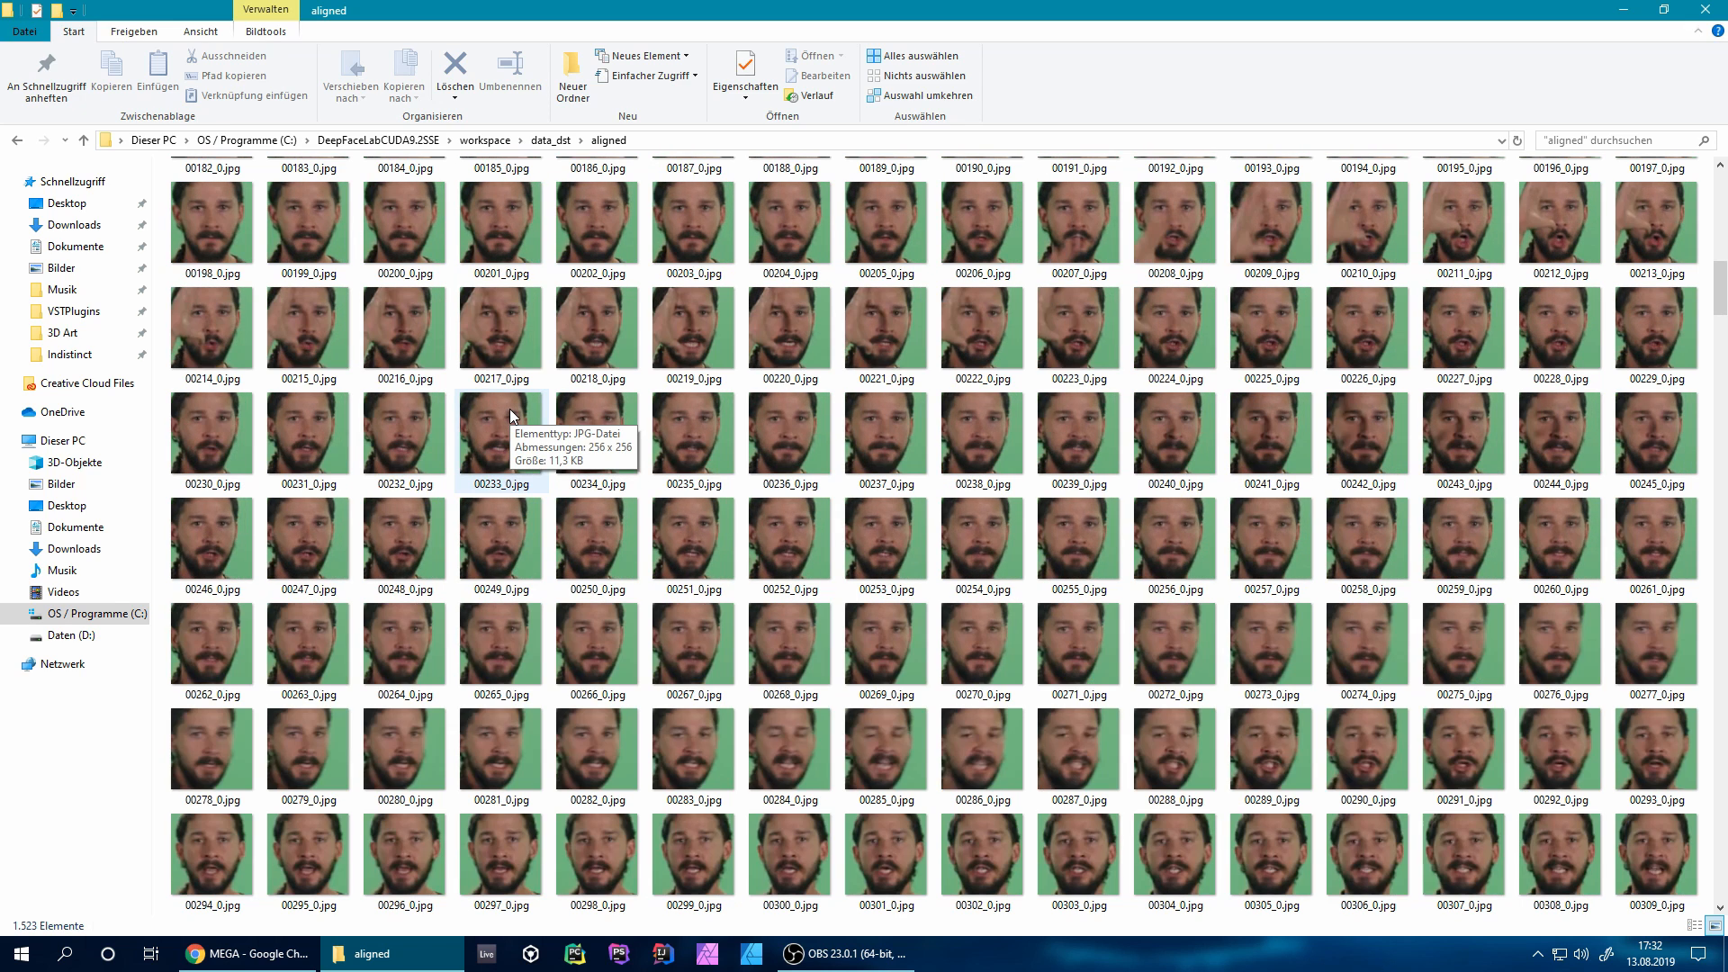
{"action": "scroll", "coordinate": [509, 408], "scroll_direction": "down", "scroll_amount": 3}
{"action": "scroll", "coordinate": [510, 408], "scroll_direction": "down", "scroll_amount": 3}
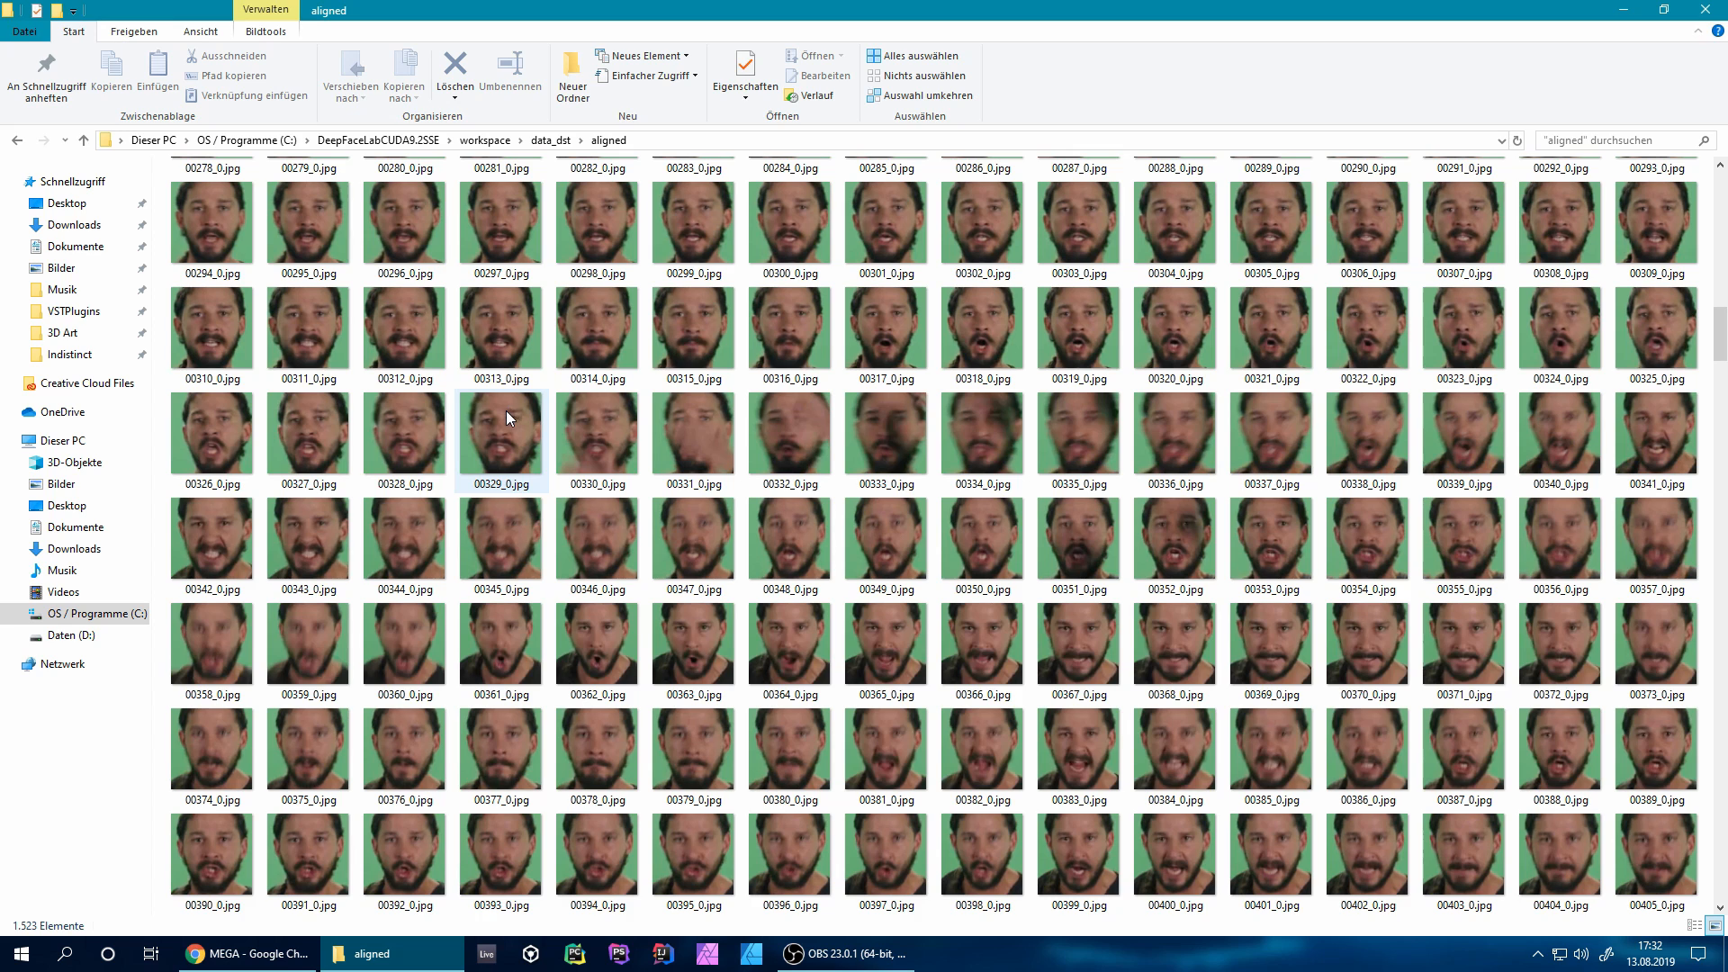
{"action": "scroll", "coordinate": [447, 492], "scroll_direction": "down", "scroll_amount": 3}
{"action": "scroll", "coordinate": [447, 492], "scroll_direction": "down", "scroll_amount": 3}
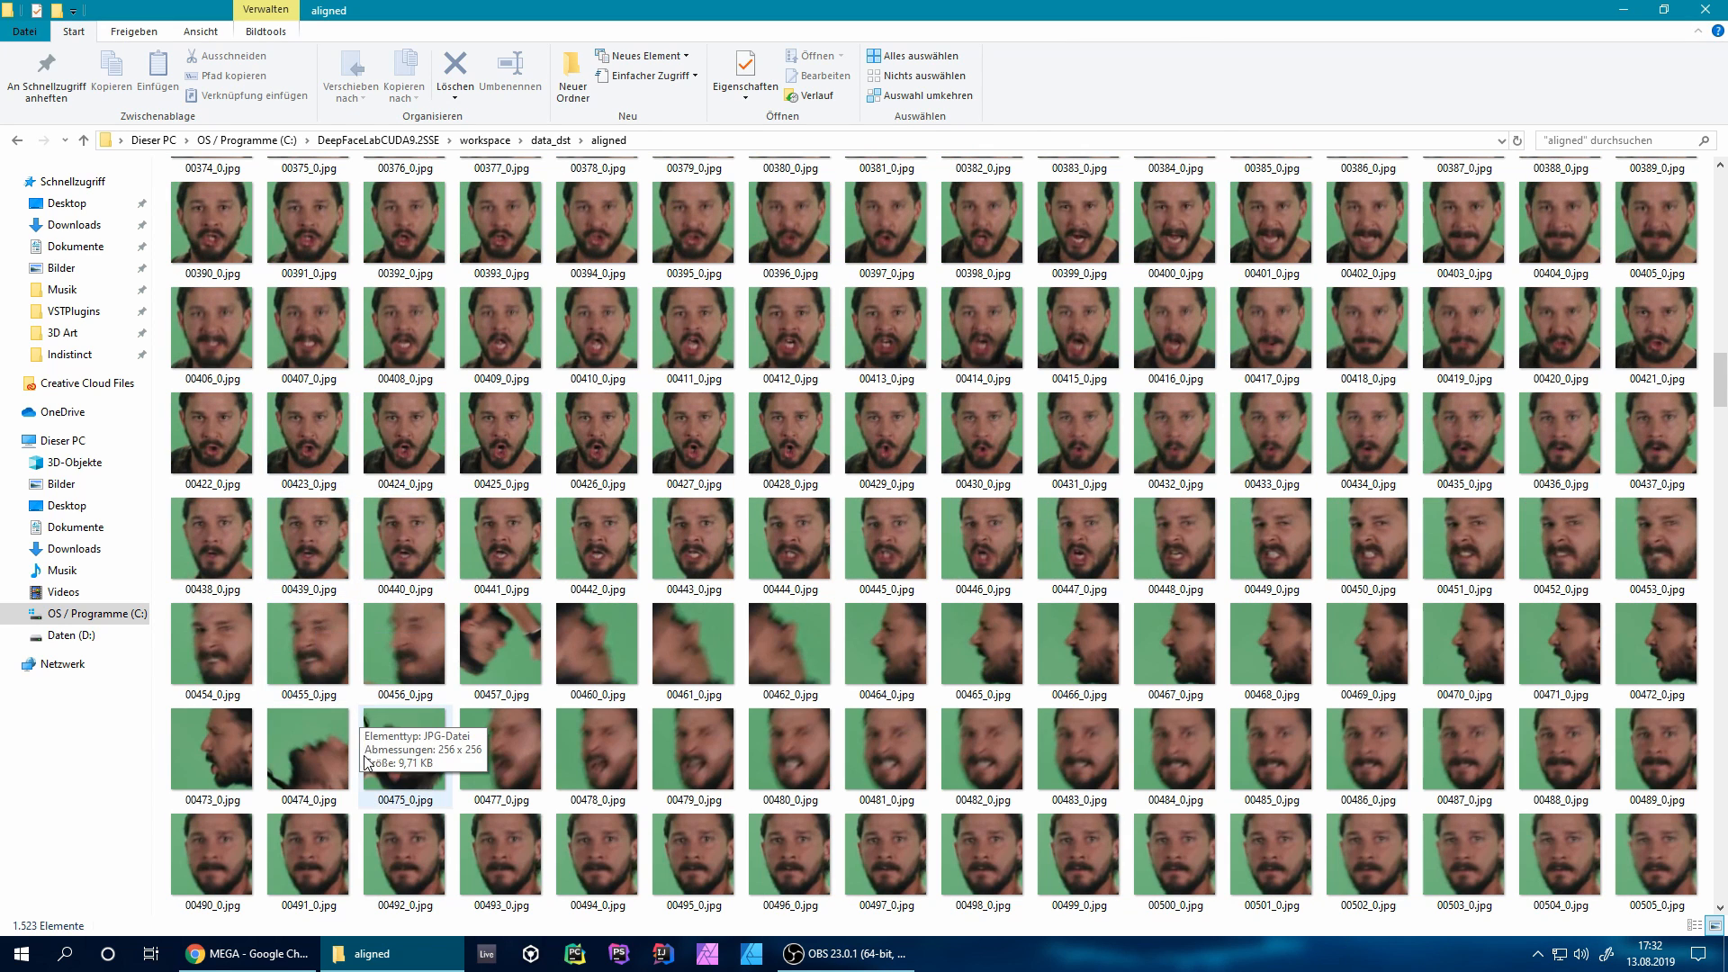
Delete the blurred or tilted destination faces 00457_0, 00460_0, 00461_0, 00462_0, 00474_0 and 00475_0.
{"action": "left_click", "coordinate": [495, 632]}
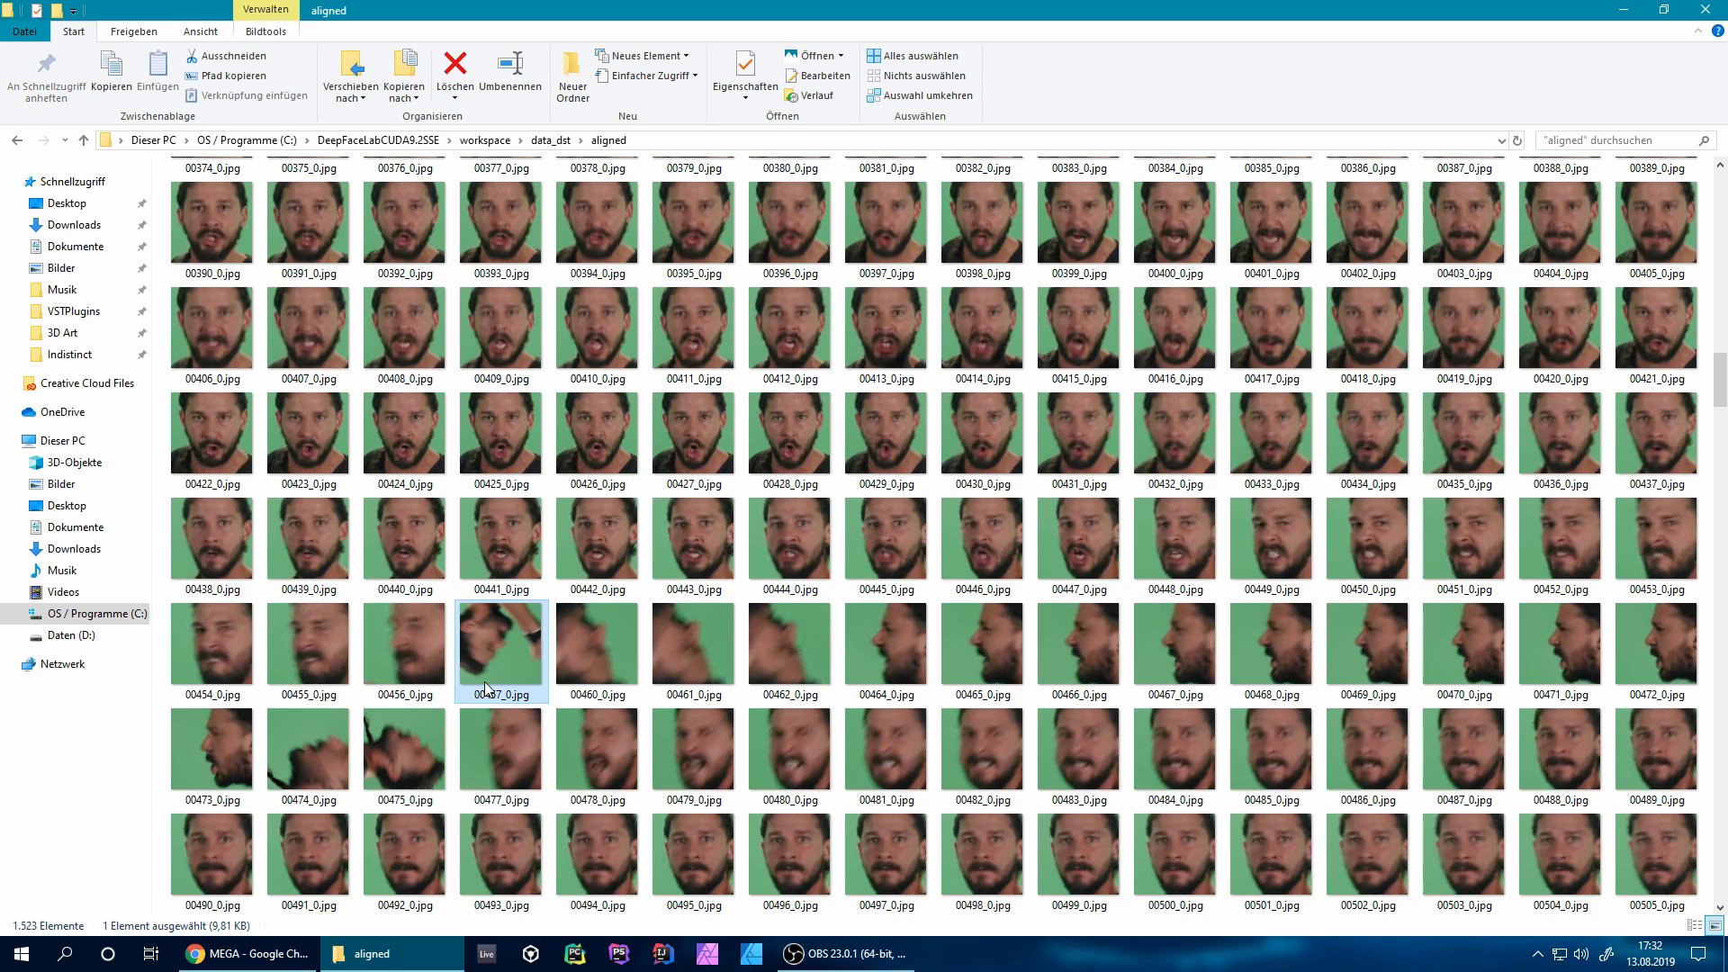
{"action": "key", "text": "Delete"}
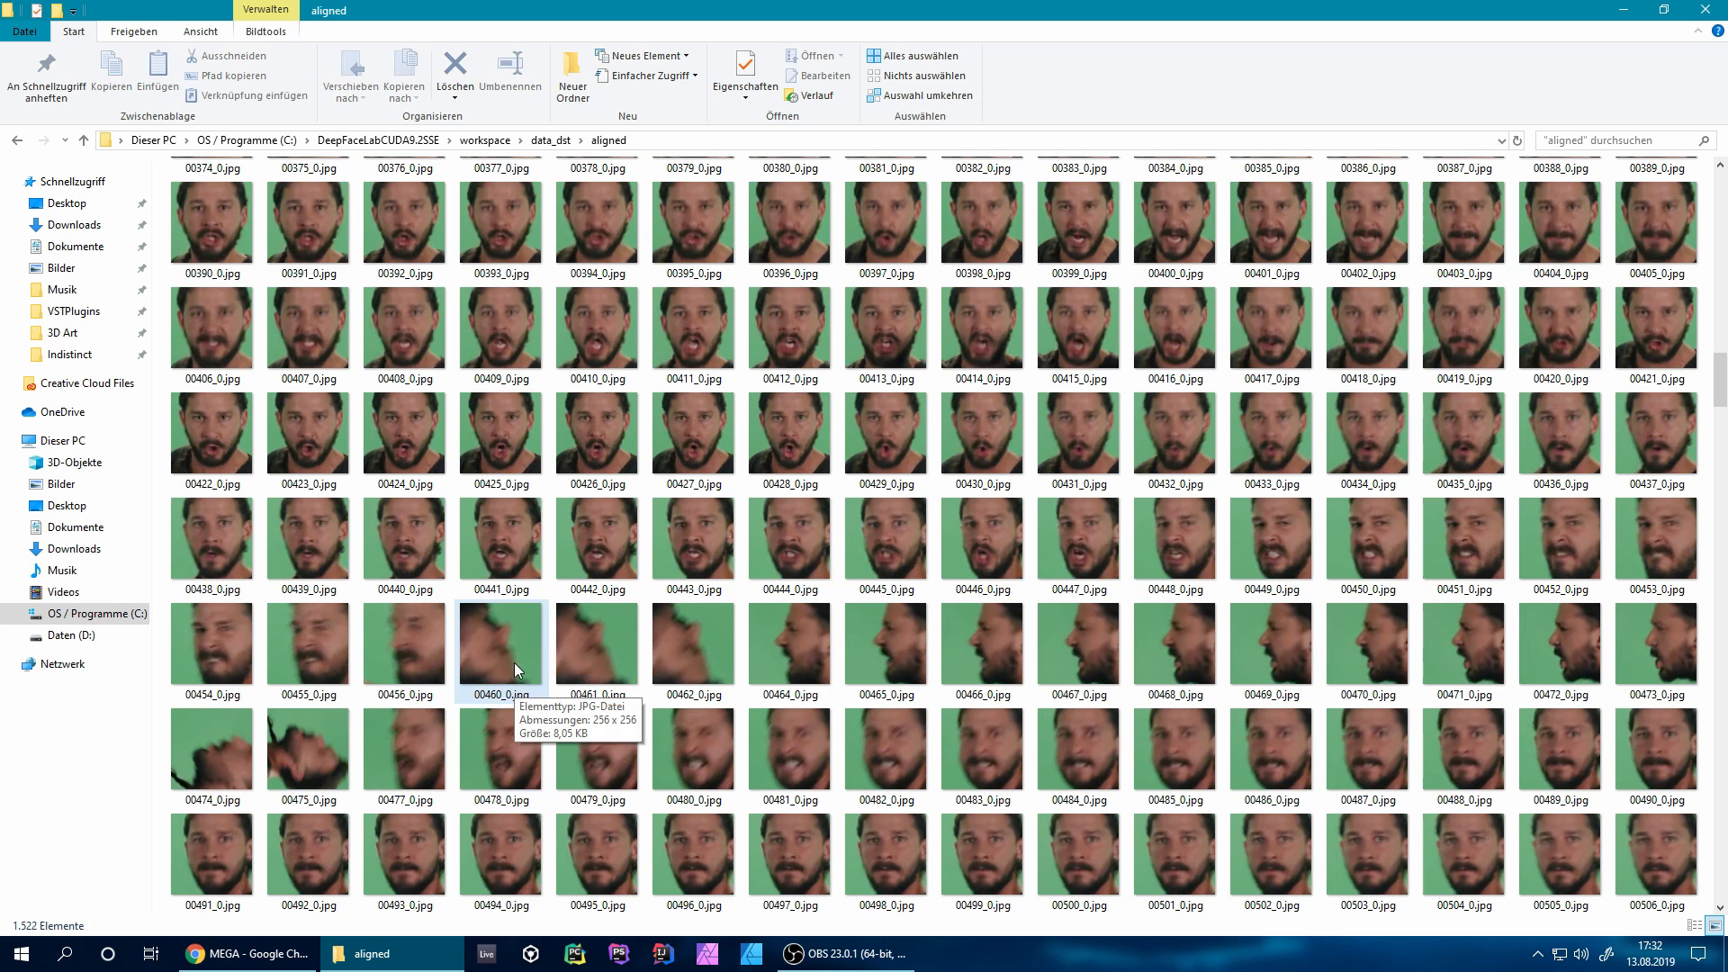
{"action": "key", "text": "Delete"}
{"action": "key", "text": "Delete"}
{"action": "key", "text": "Delete"}
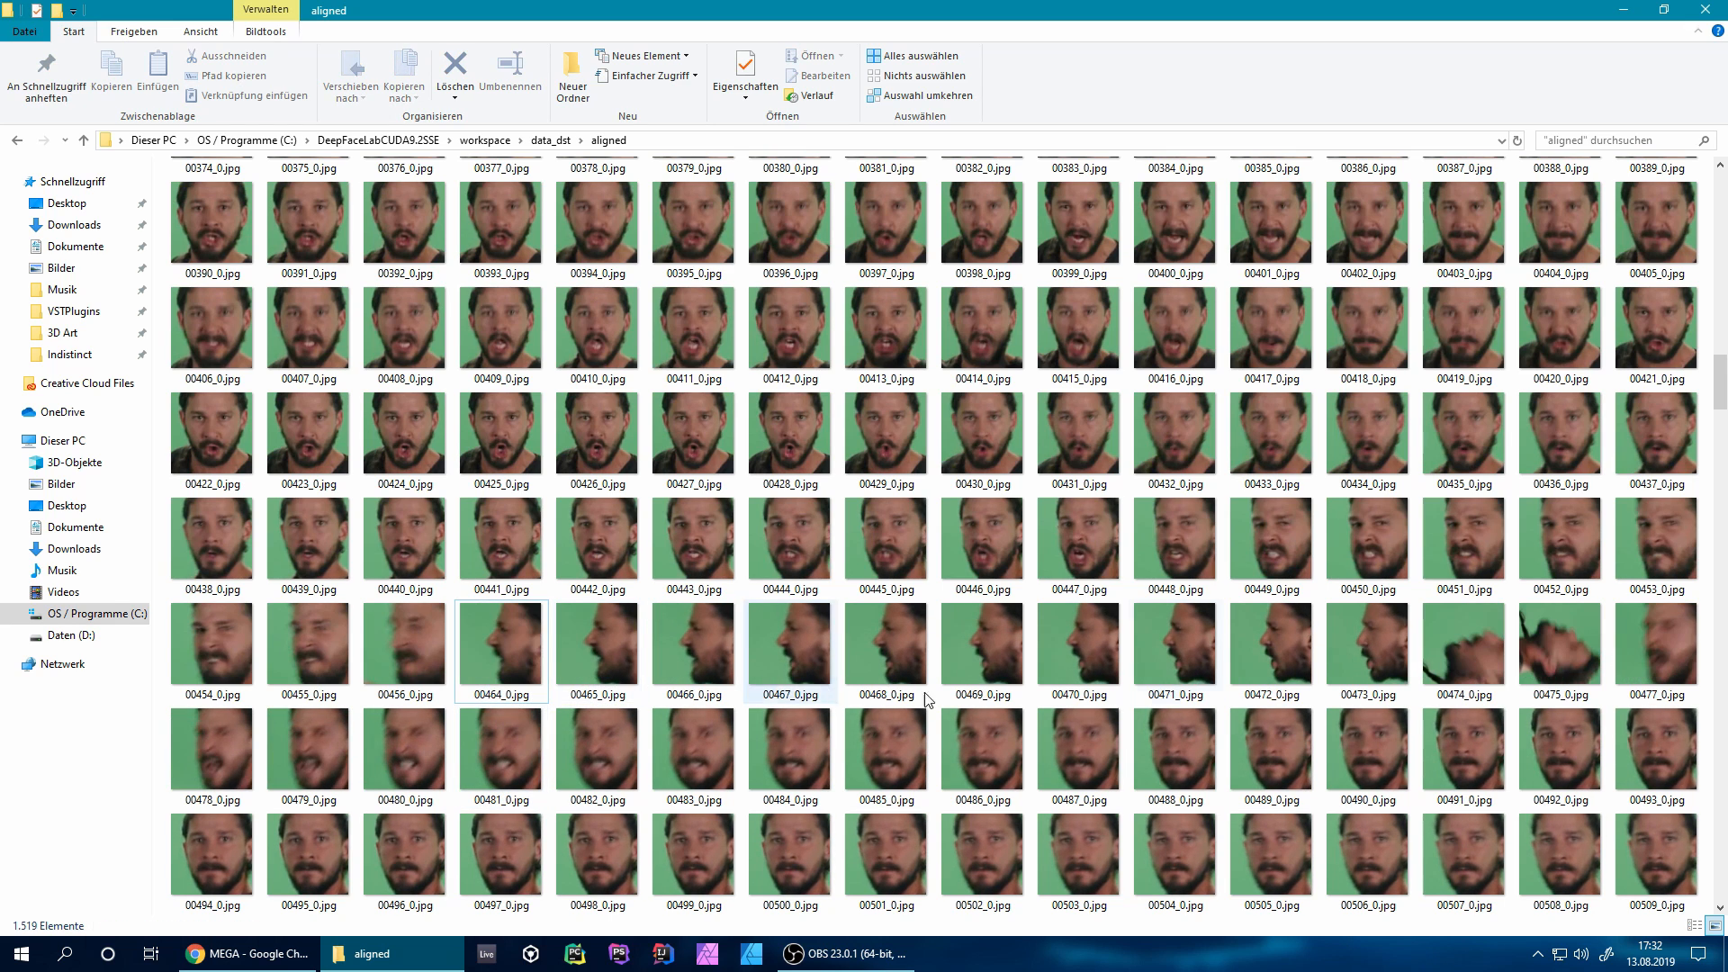
{"action": "left_click", "coordinate": [1464, 646]}
{"action": "key", "text": "Delete"}
{"action": "key", "text": "Delete"}
Delete the hand- or arm-covered destination faces 00947_0.jpg and 01039_0.jpg.
{"action": "scroll", "coordinate": [893, 621], "scroll_direction": "down", "scroll_amount": 10}
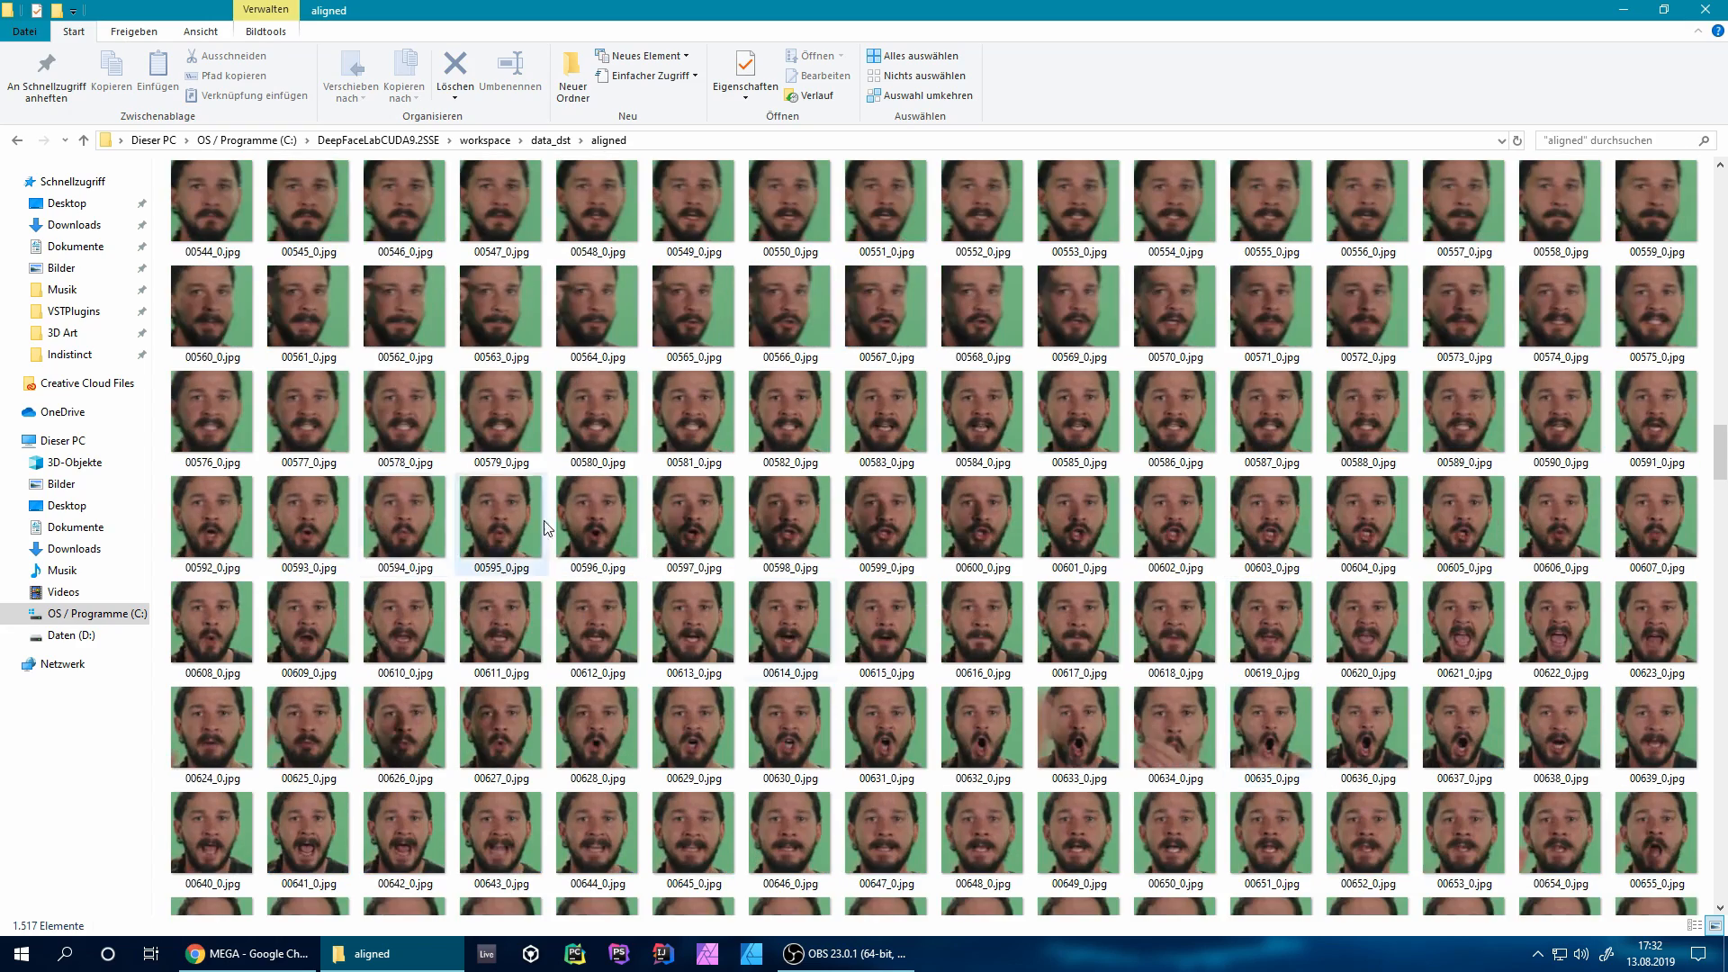
{"action": "scroll", "coordinate": [893, 621], "scroll_direction": "down", "scroll_amount": 14}
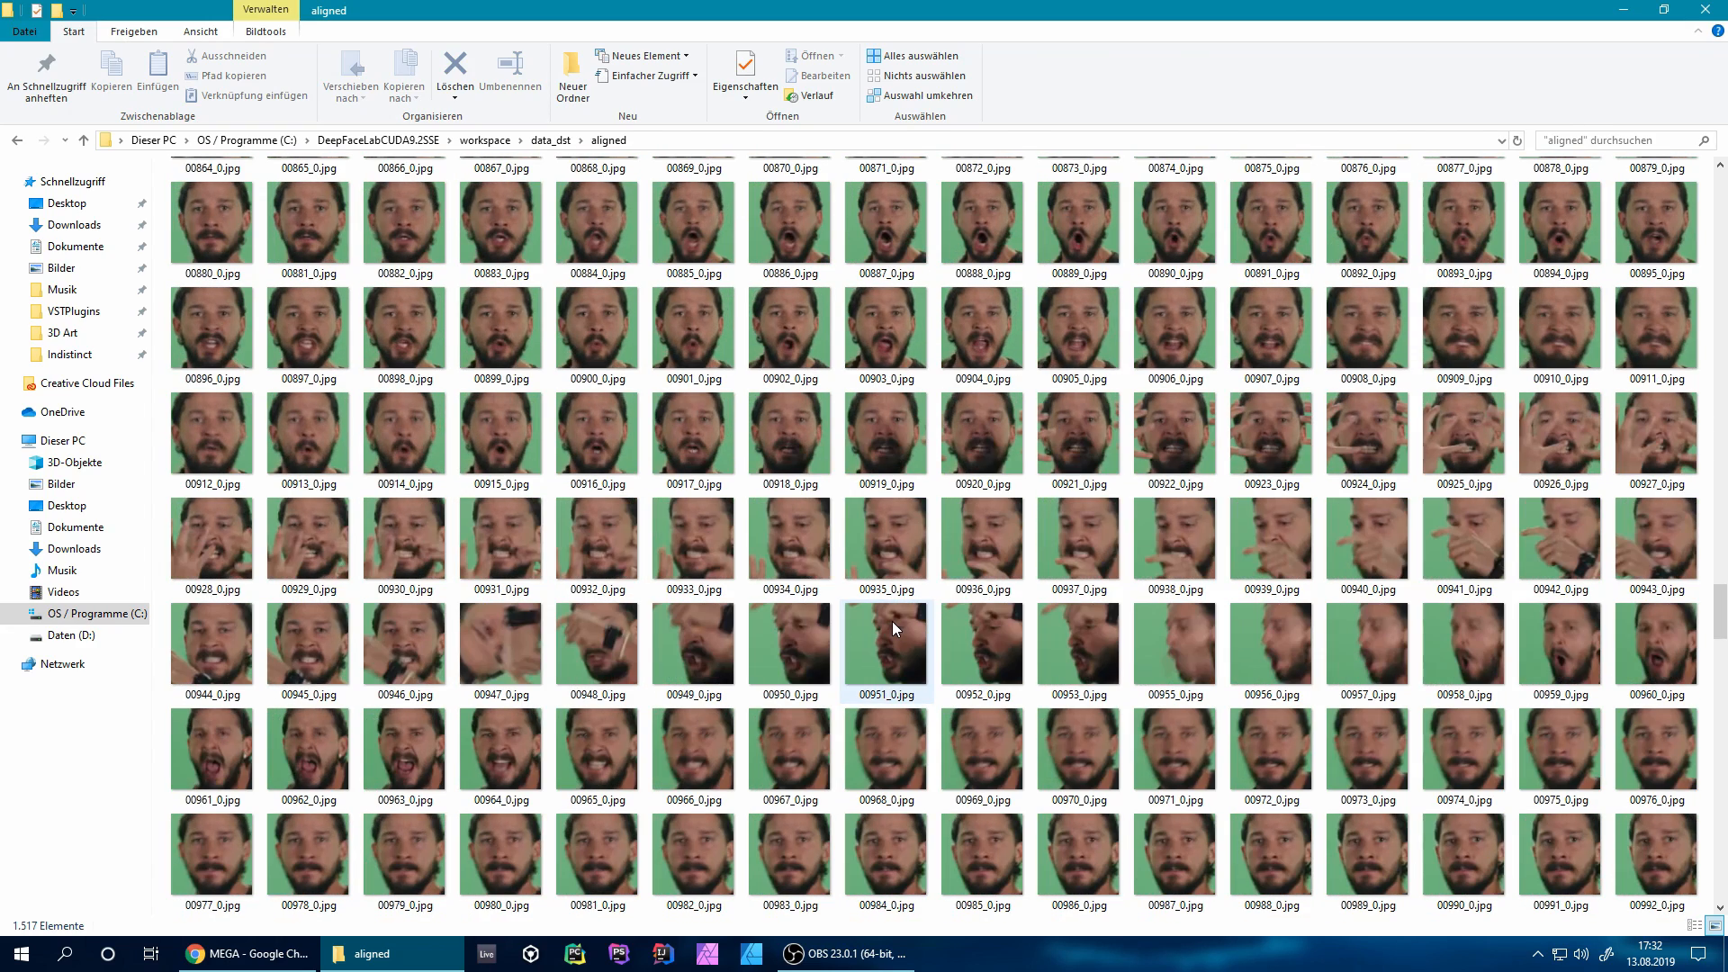
{"action": "left_click", "coordinate": [497, 617]}
{"action": "key", "text": "Delete"}
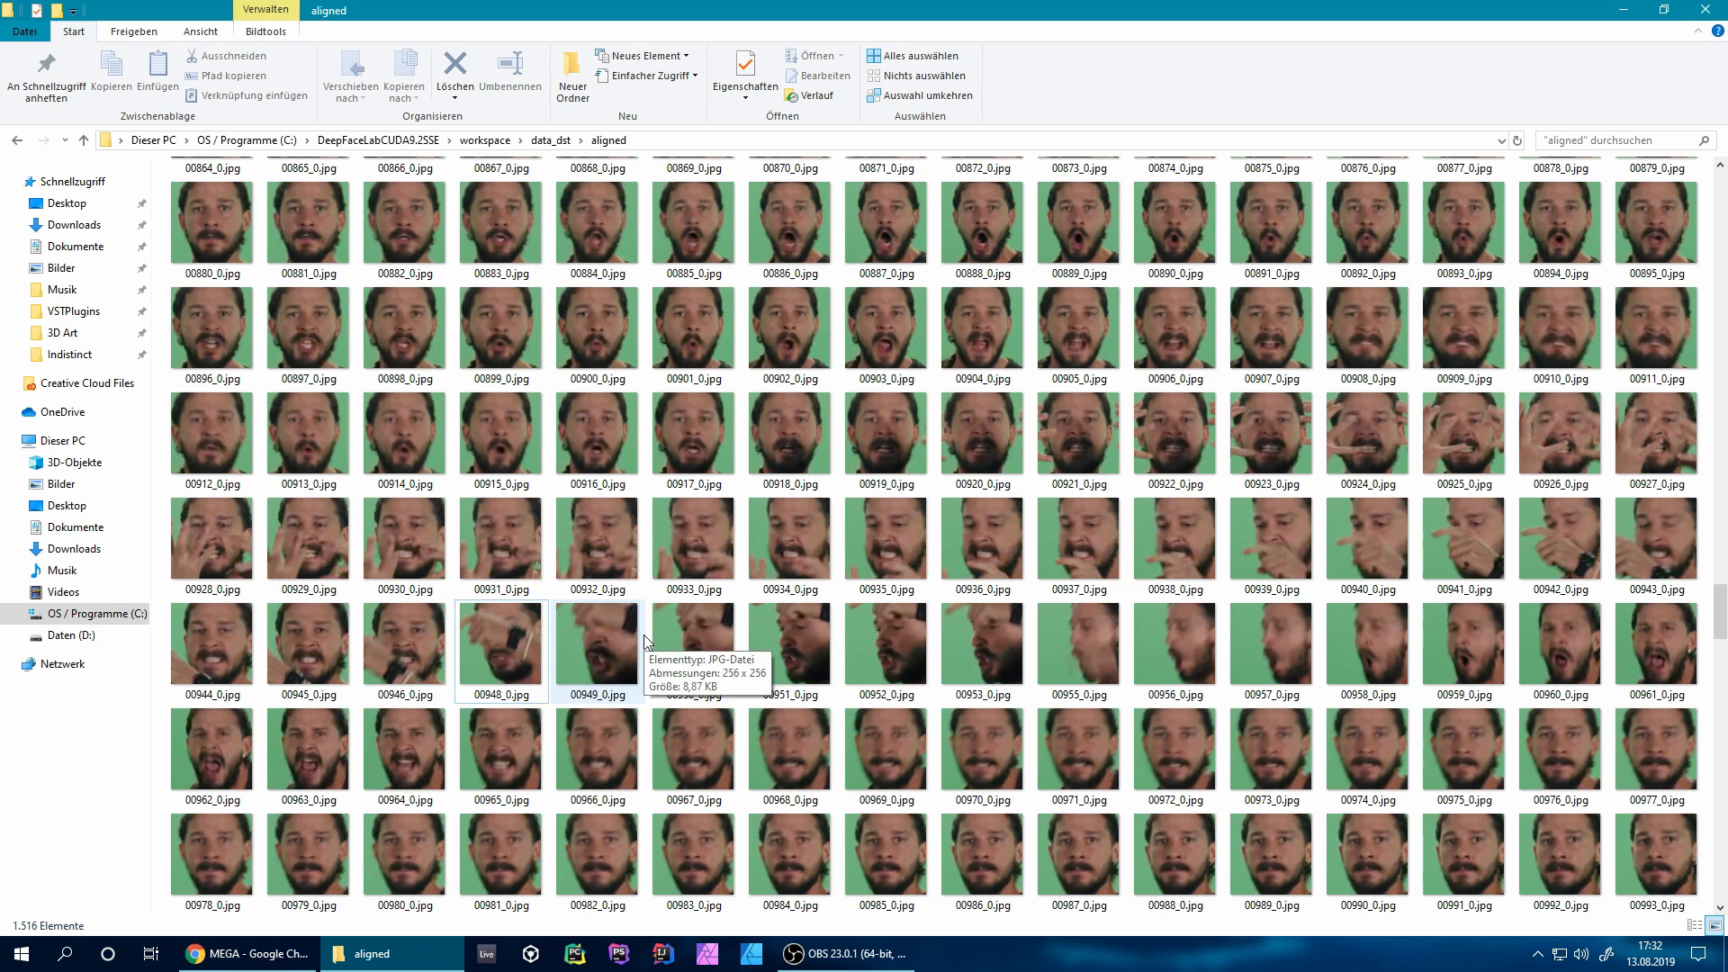
{"action": "scroll", "coordinate": [875, 627], "scroll_direction": "down", "scroll_amount": 3}
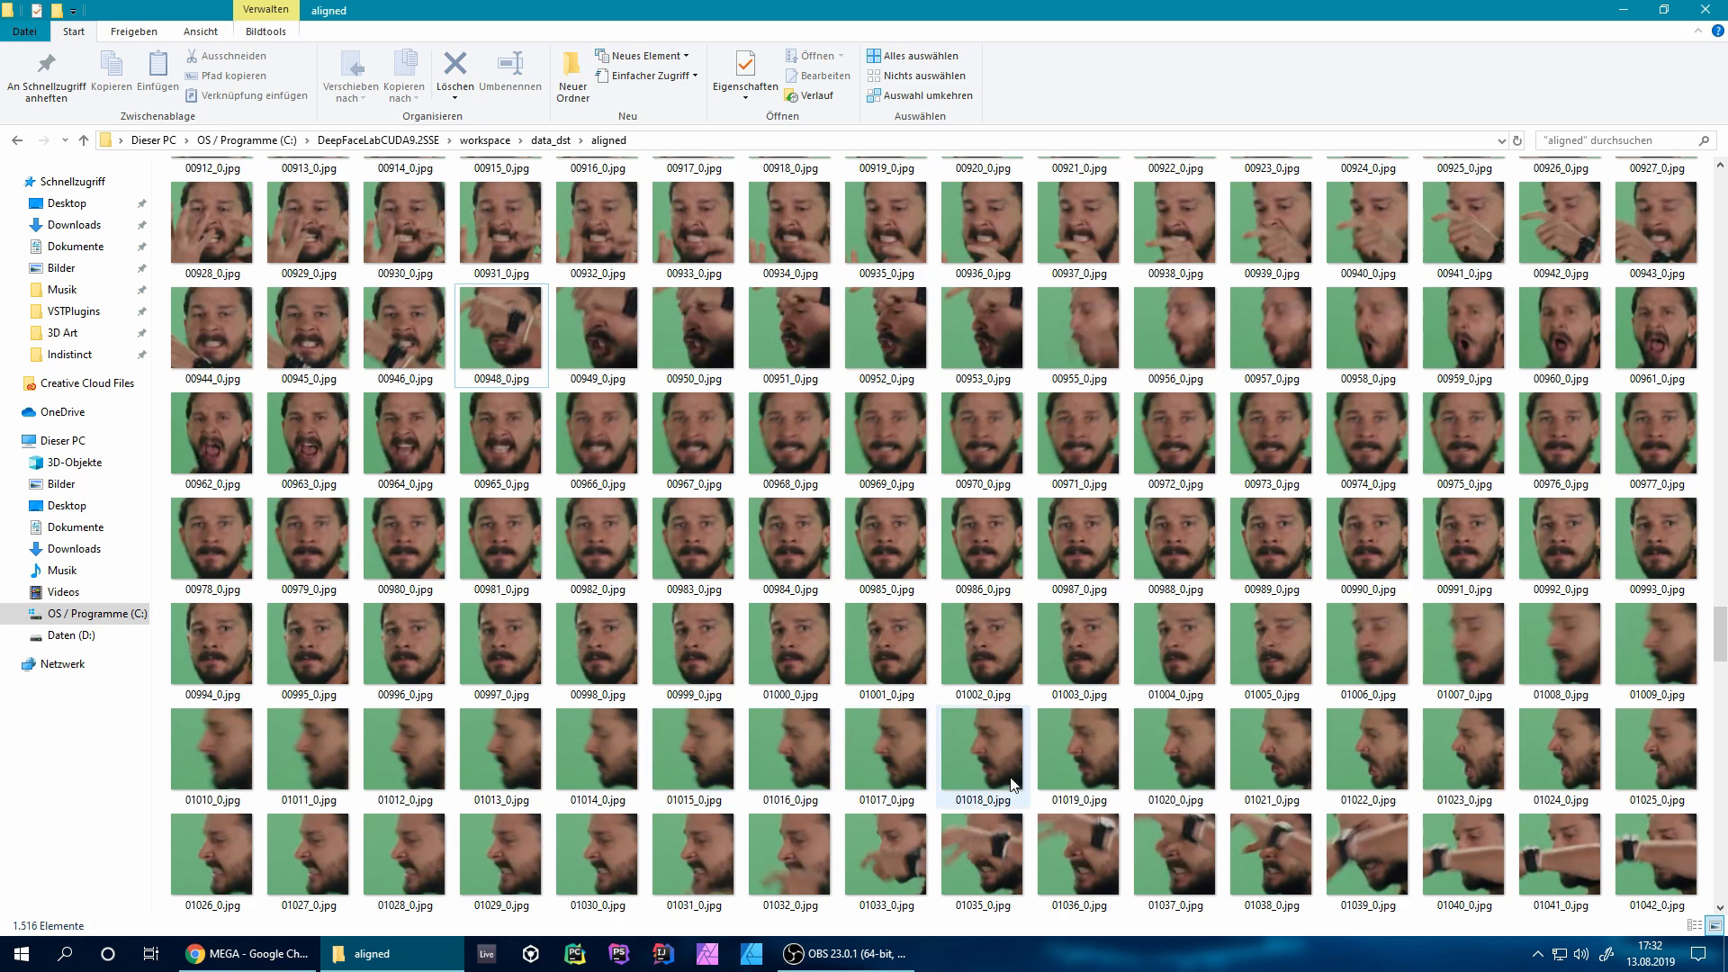
{"action": "left_click", "coordinate": [1359, 871]}
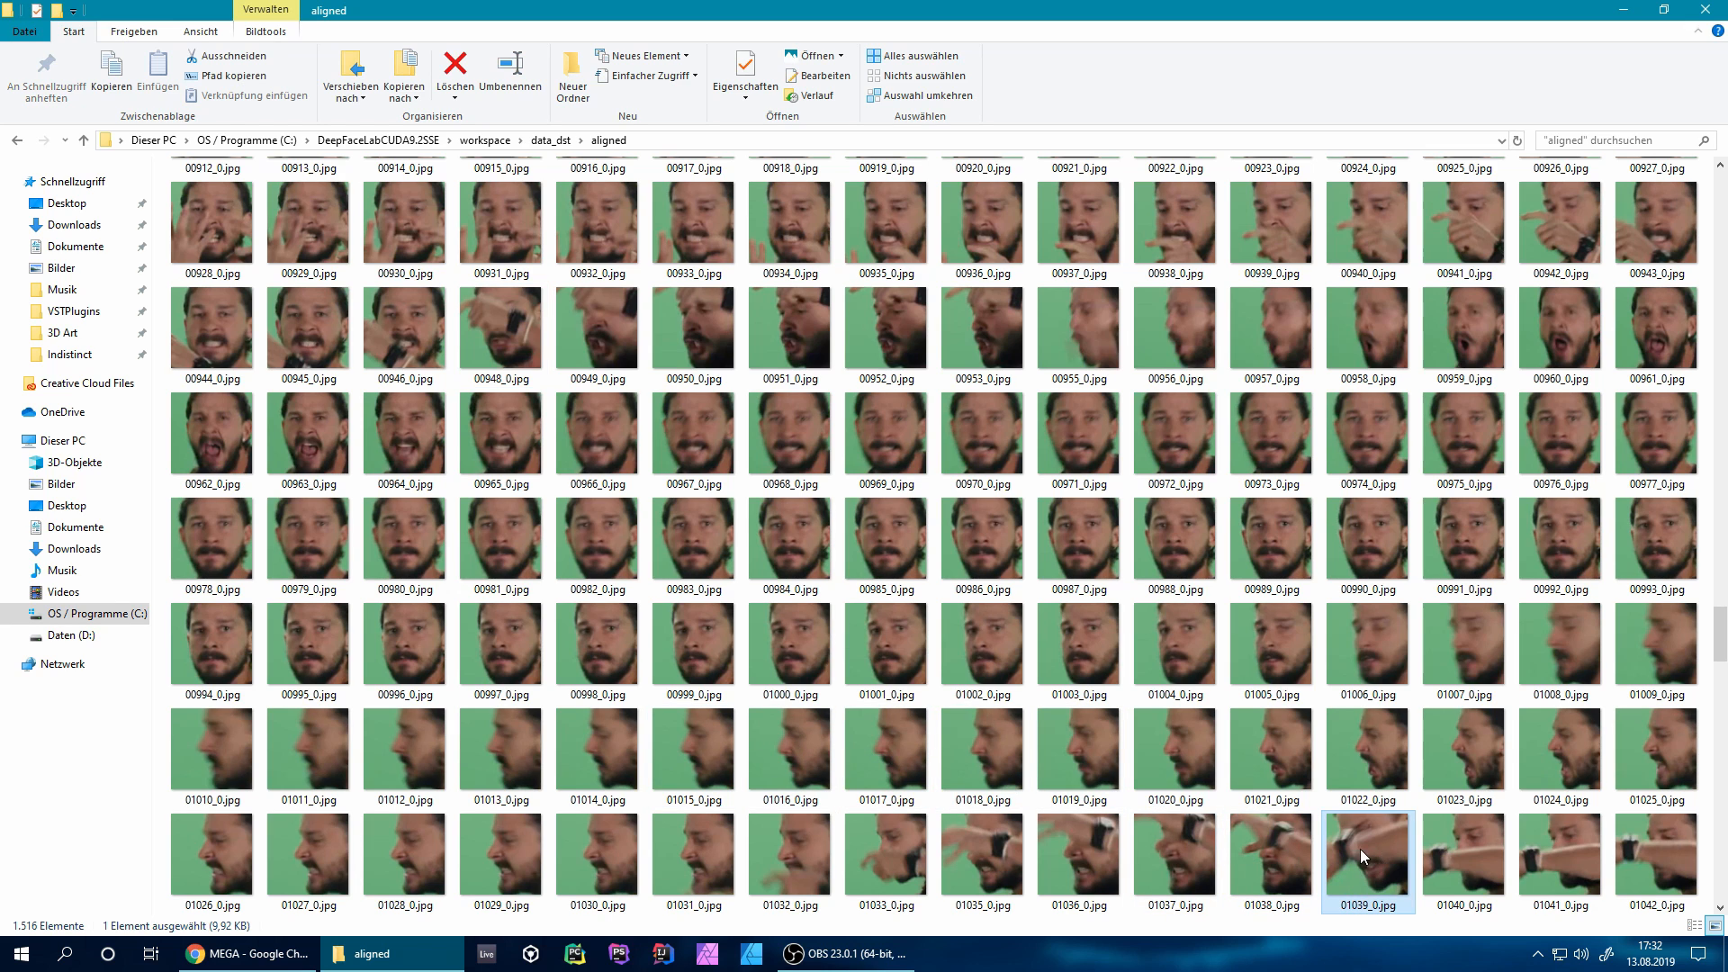
{"action": "key", "text": "Delete"}
Delete the badly detected destination faces 01050_0, 01053_0, 01054_0 and 01057_0.
{"action": "scroll", "coordinate": [1206, 812], "scroll_direction": "down", "scroll_amount": 3}
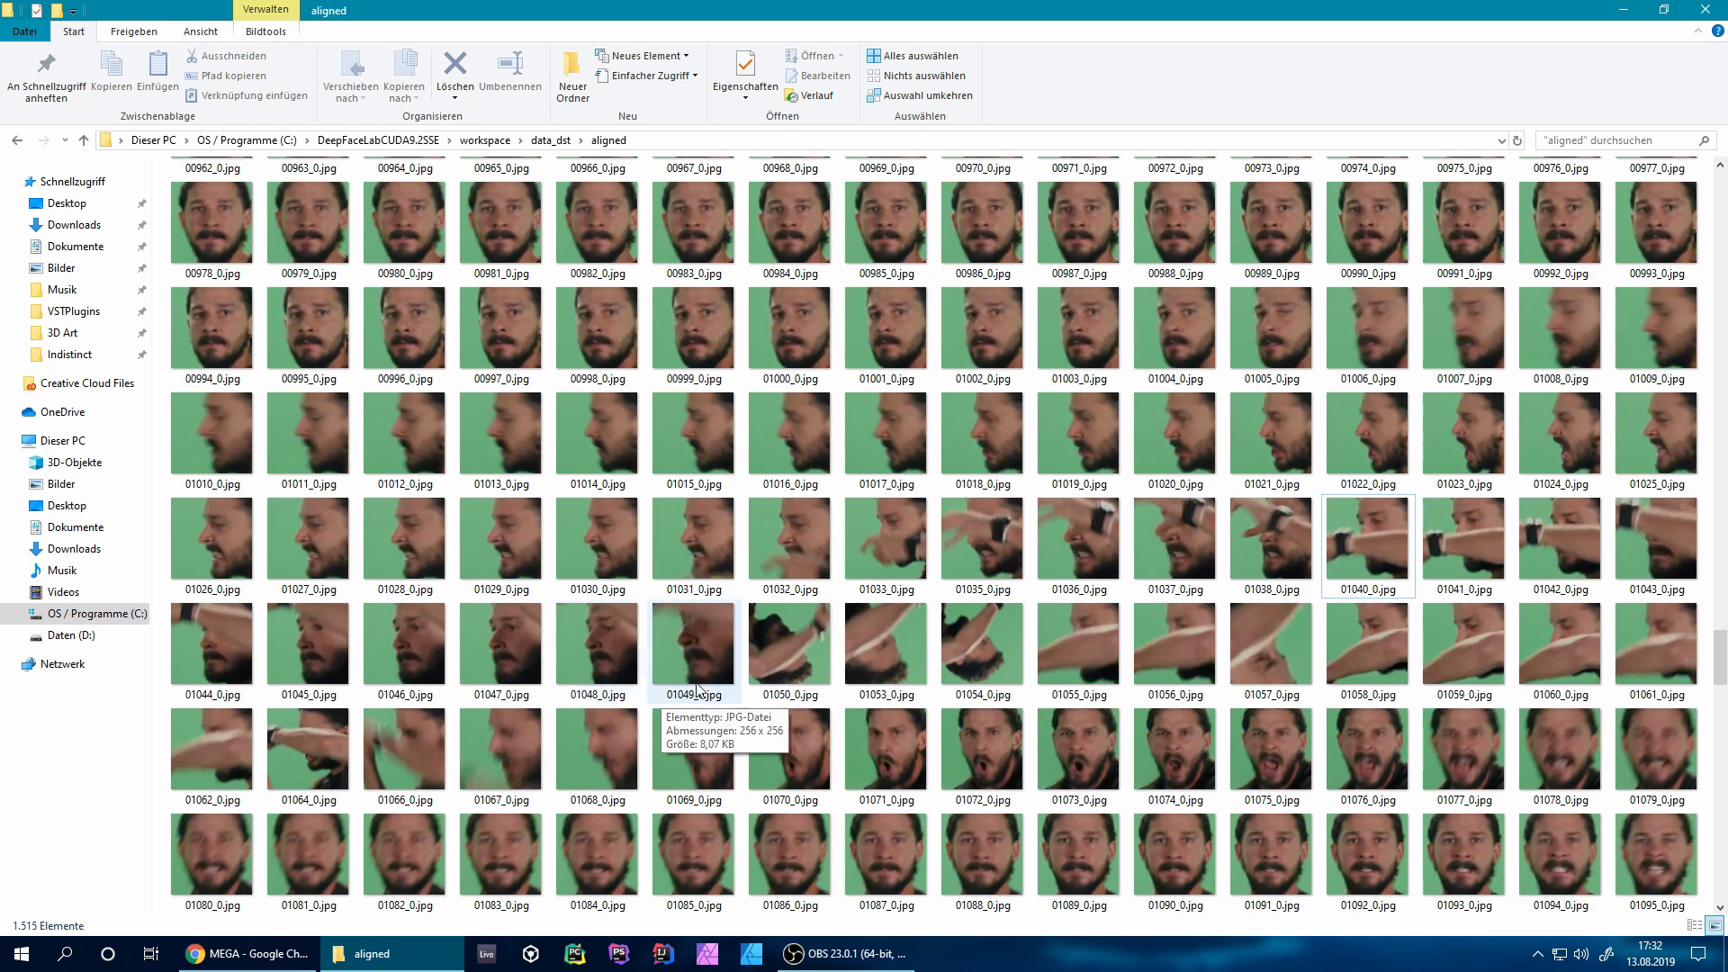
{"action": "left_click", "coordinate": [818, 660]}
{"action": "key", "text": "Delete"}
{"action": "left_click", "coordinate": [818, 659]}
{"action": "key", "text": "Delete"}
{"action": "left_click", "coordinate": [818, 660]}
{"action": "key", "text": "Delete"}
{"action": "left_click", "coordinate": [980, 664]}
{"action": "key", "text": "Delete"}
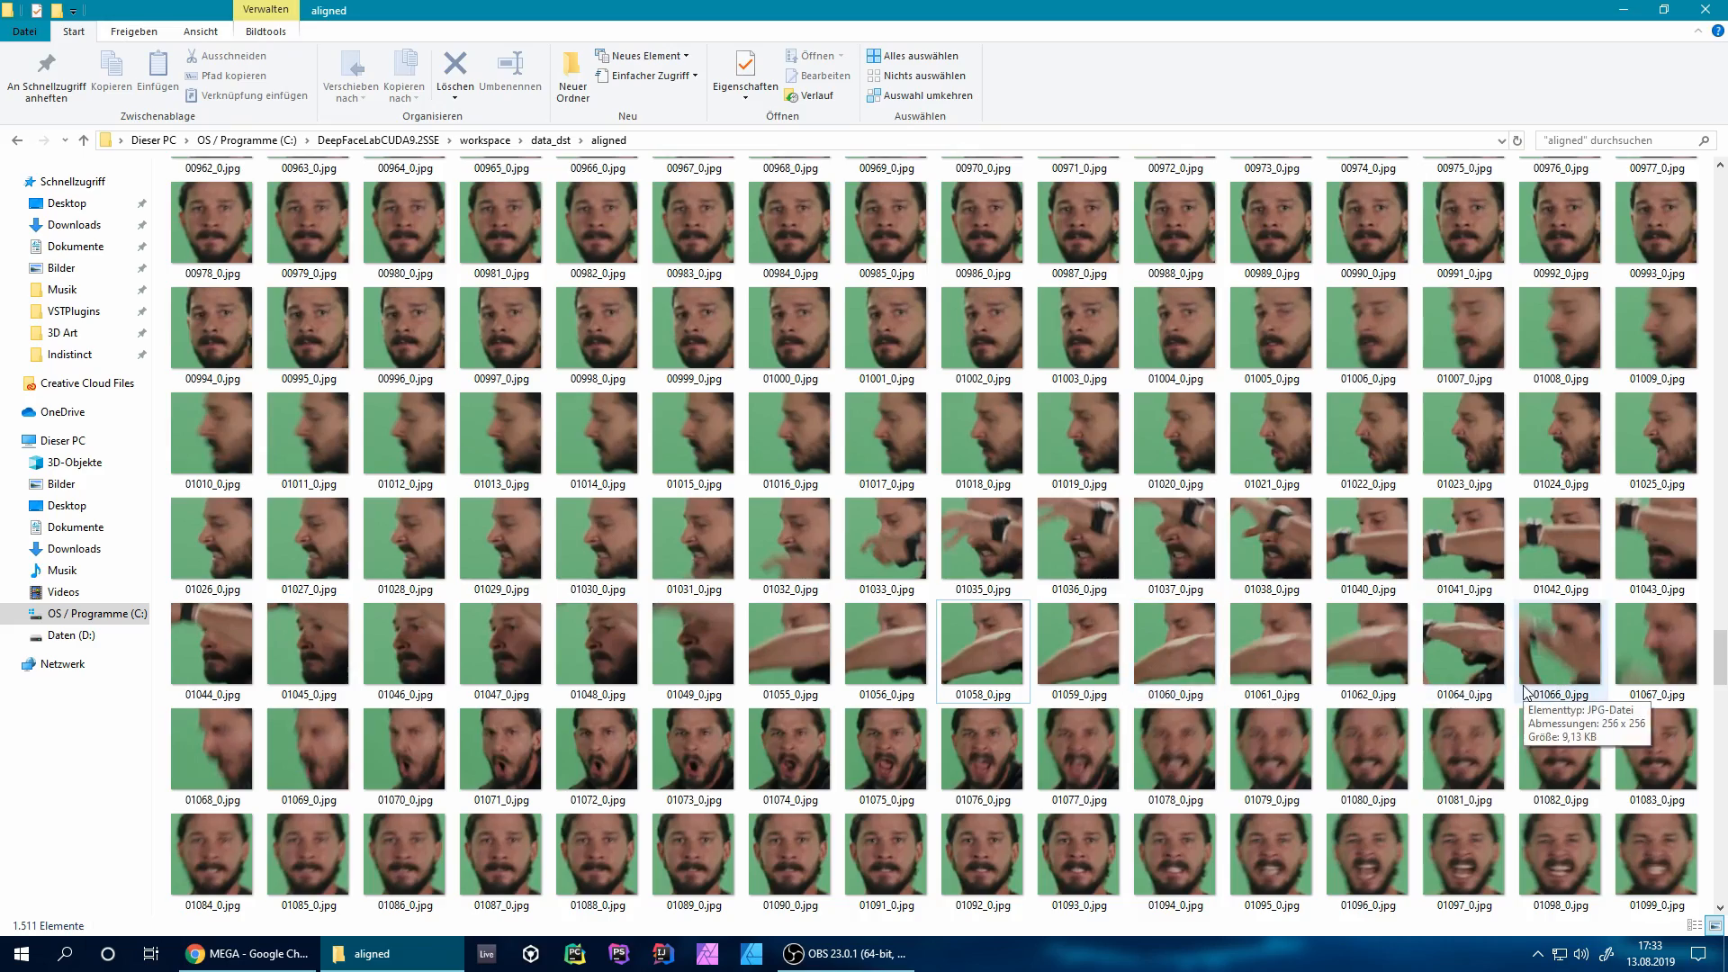
Look through the remaining destination faces and return to the DeepFaceLabCUDA9.2SSE folder.
{"action": "scroll", "coordinate": [1523, 685], "scroll_direction": "down", "scroll_amount": 3}
{"action": "scroll", "coordinate": [1522, 684], "scroll_direction": "down", "scroll_amount": 7}
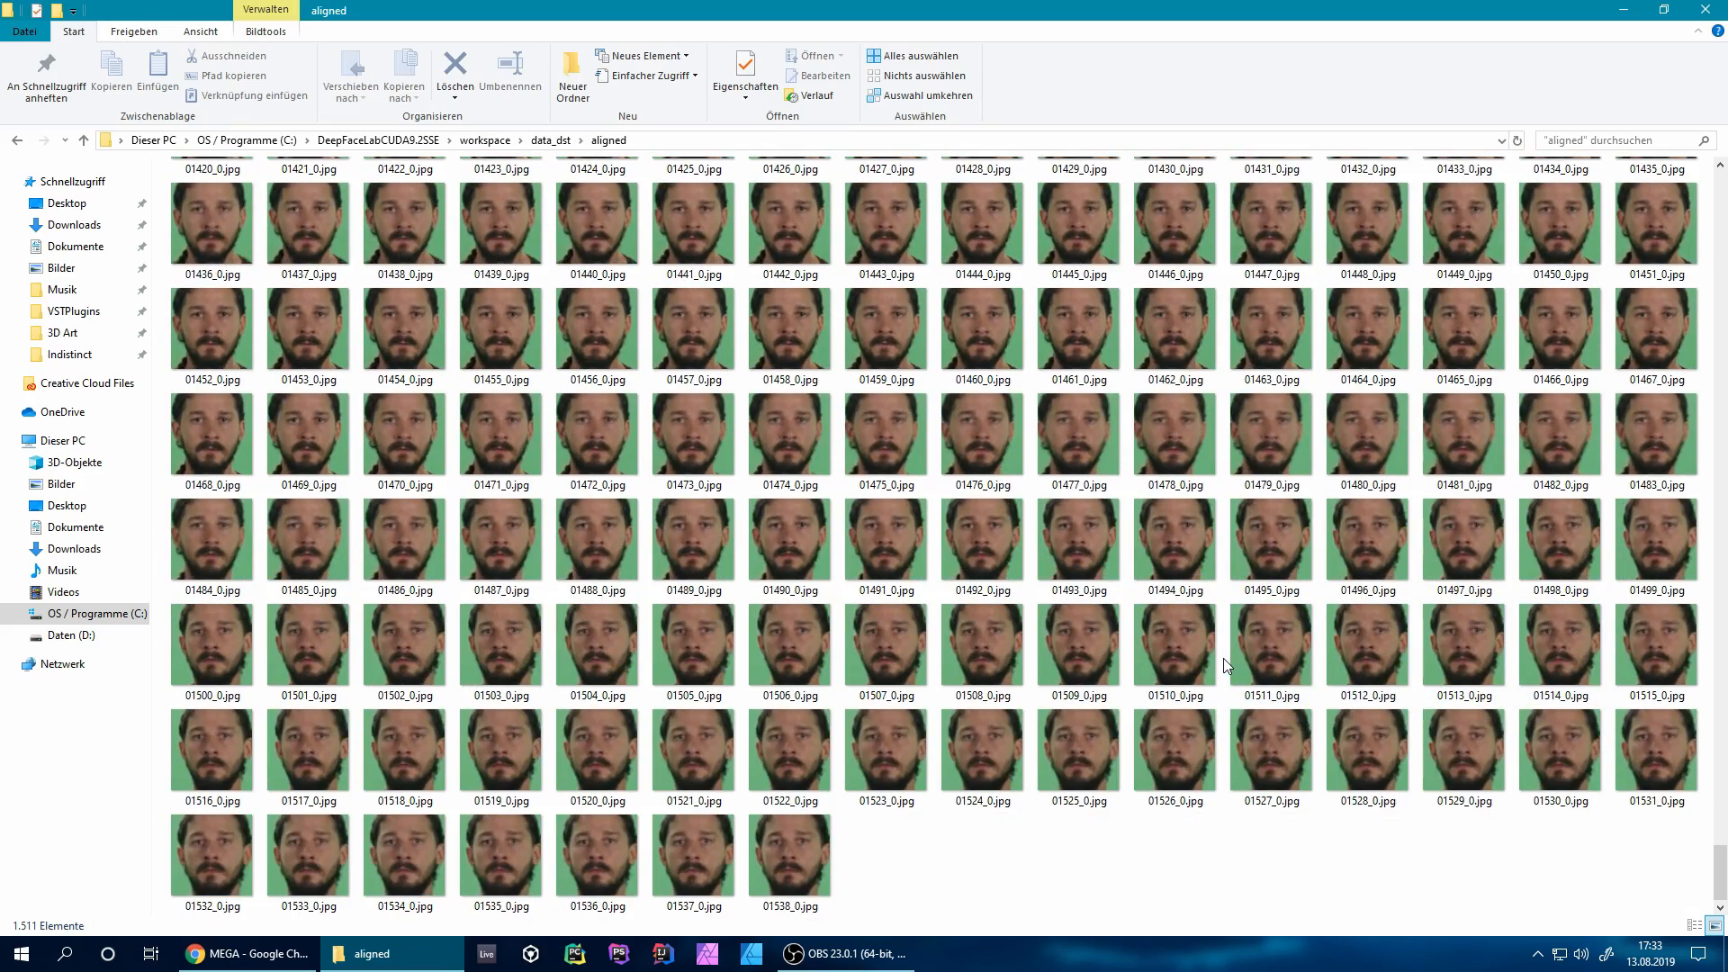
{"action": "scroll", "coordinate": [1223, 662], "scroll_direction": "up", "scroll_amount": 6}
{"action": "scroll", "coordinate": [1224, 665], "scroll_direction": "up", "scroll_amount": 20}
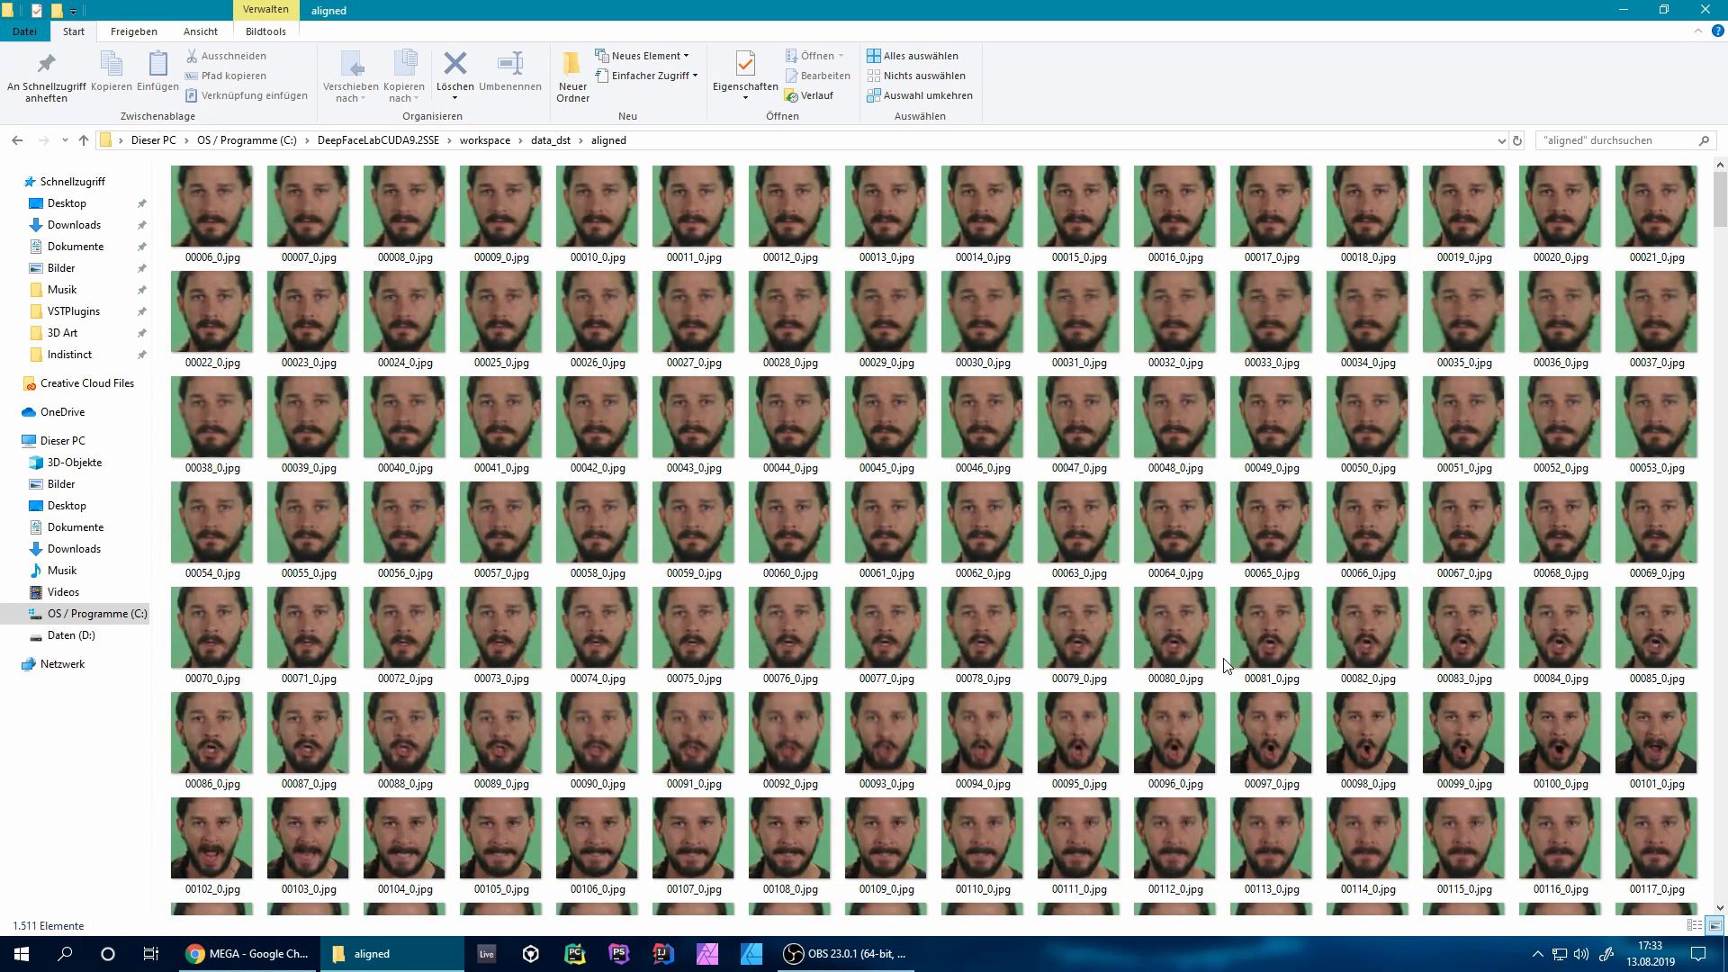
{"action": "left_click", "coordinate": [475, 144]}
{"action": "left_click", "coordinate": [399, 144]}
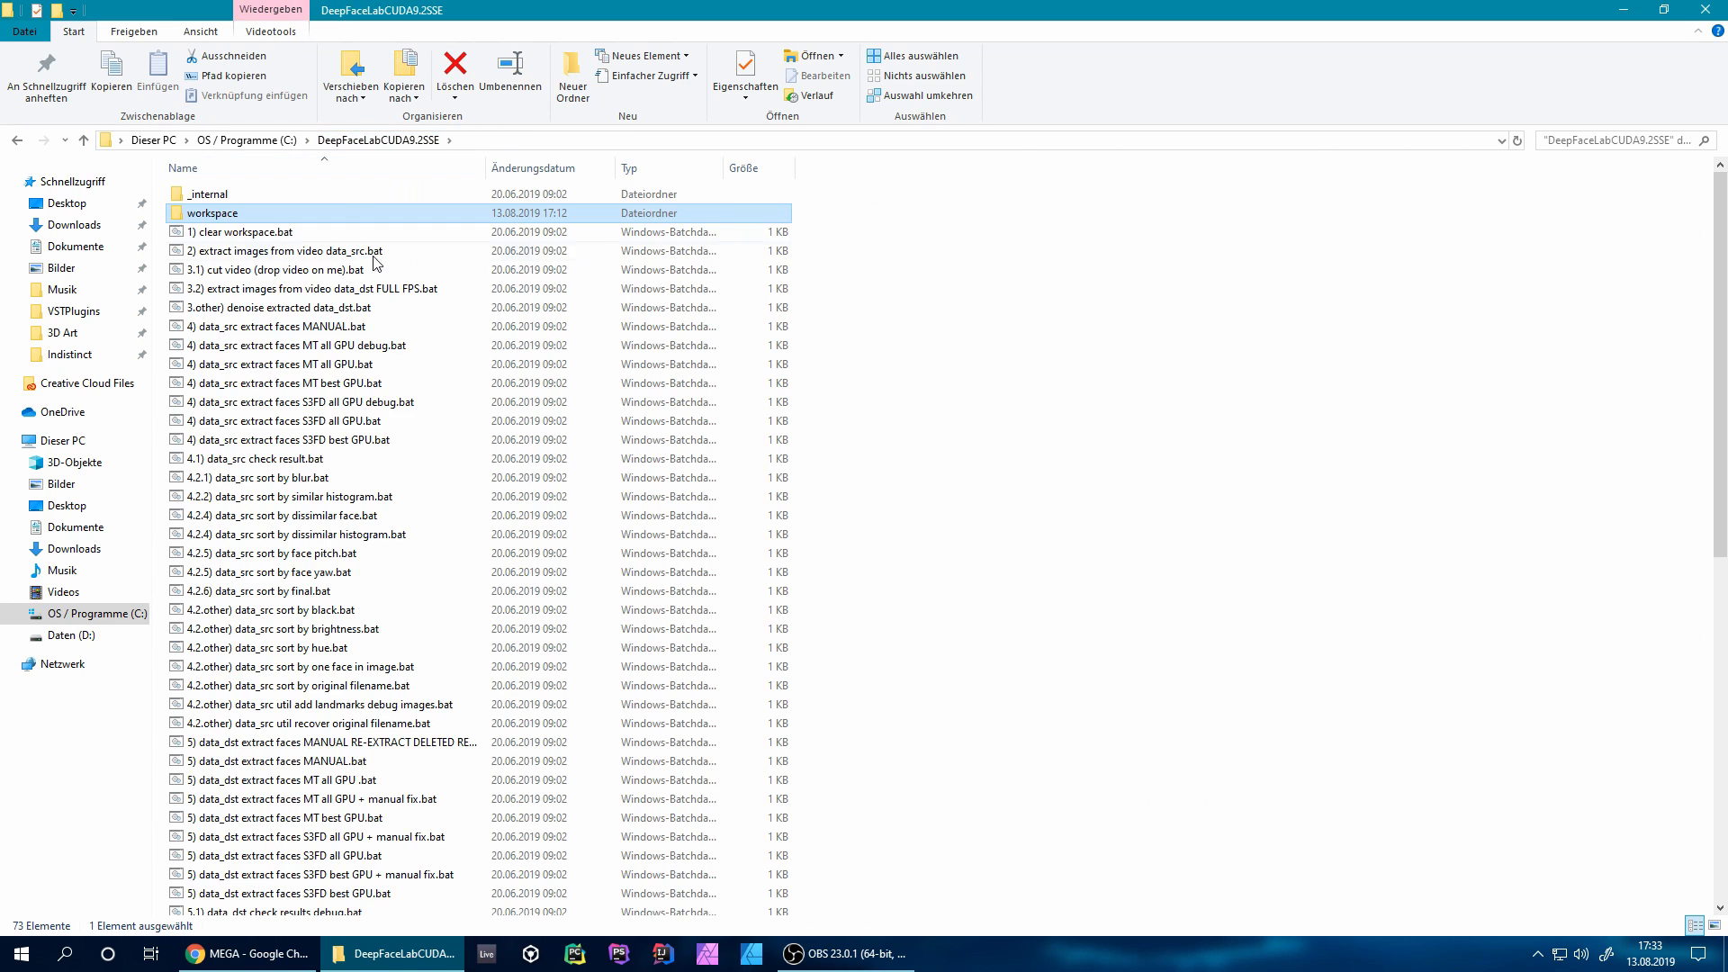
Sort the destination faces by blur with "5.3) data_dst sort by blur.bat" and close its finished console.
{"action": "scroll", "coordinate": [369, 558], "scroll_direction": "down", "scroll_amount": 3}
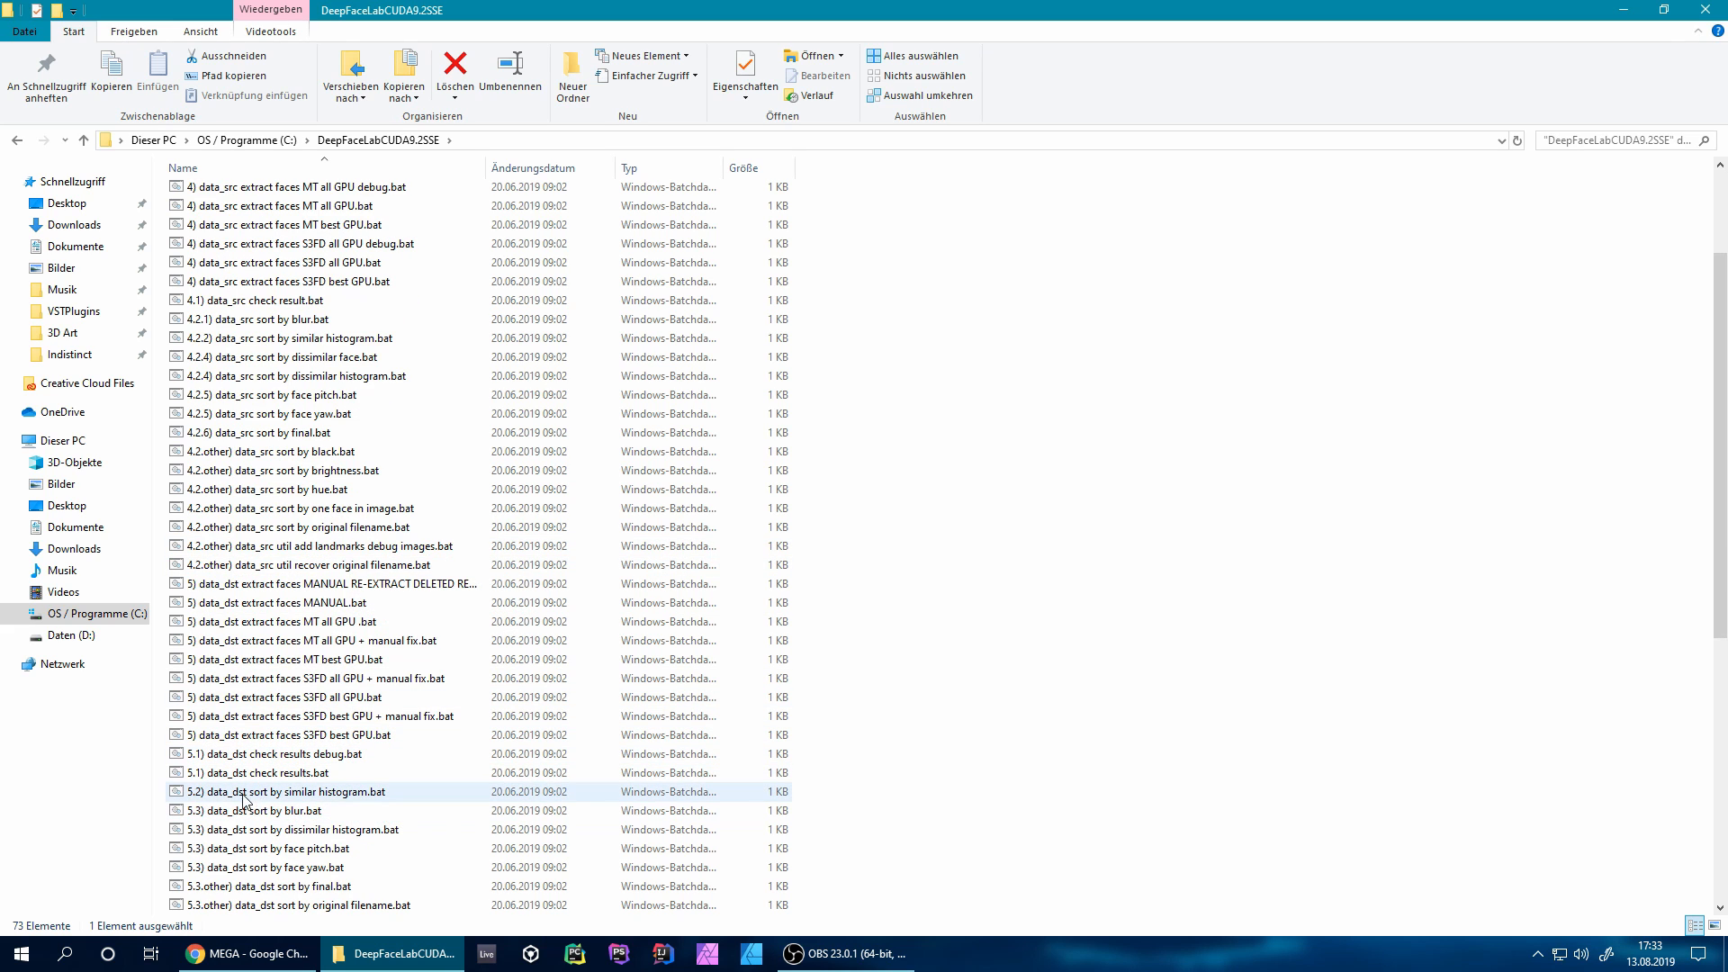
{"action": "left_click", "coordinate": [266, 814]}
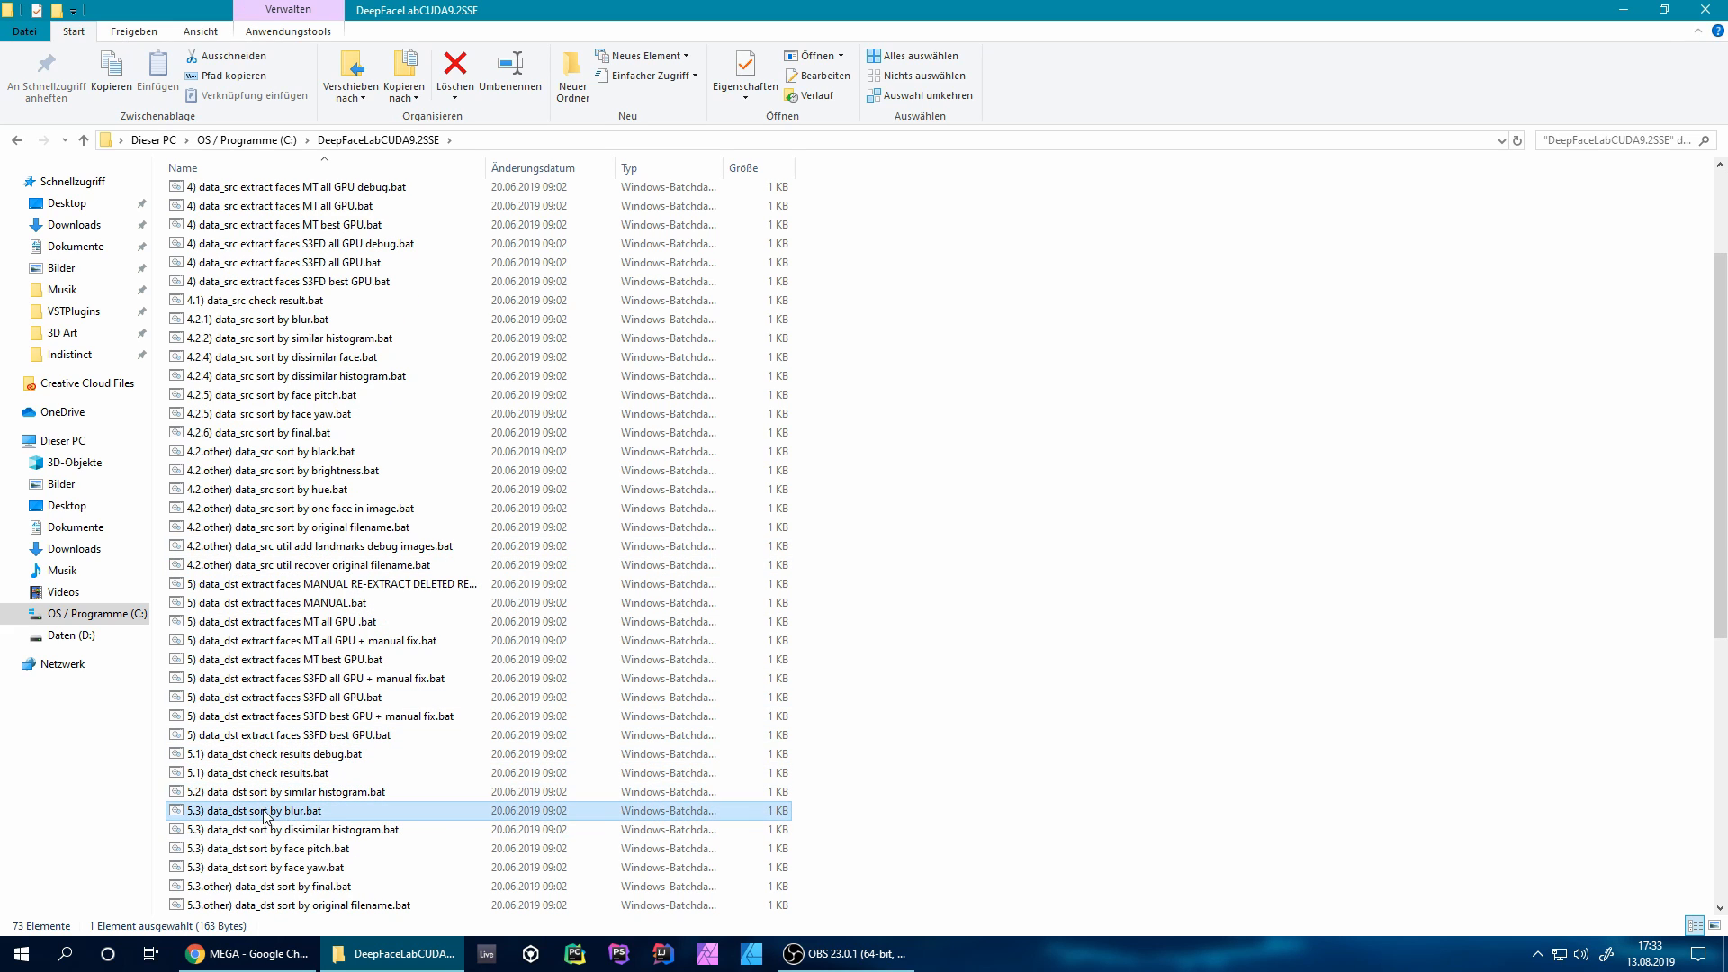
{"action": "double_click", "coordinate": [290, 817]}
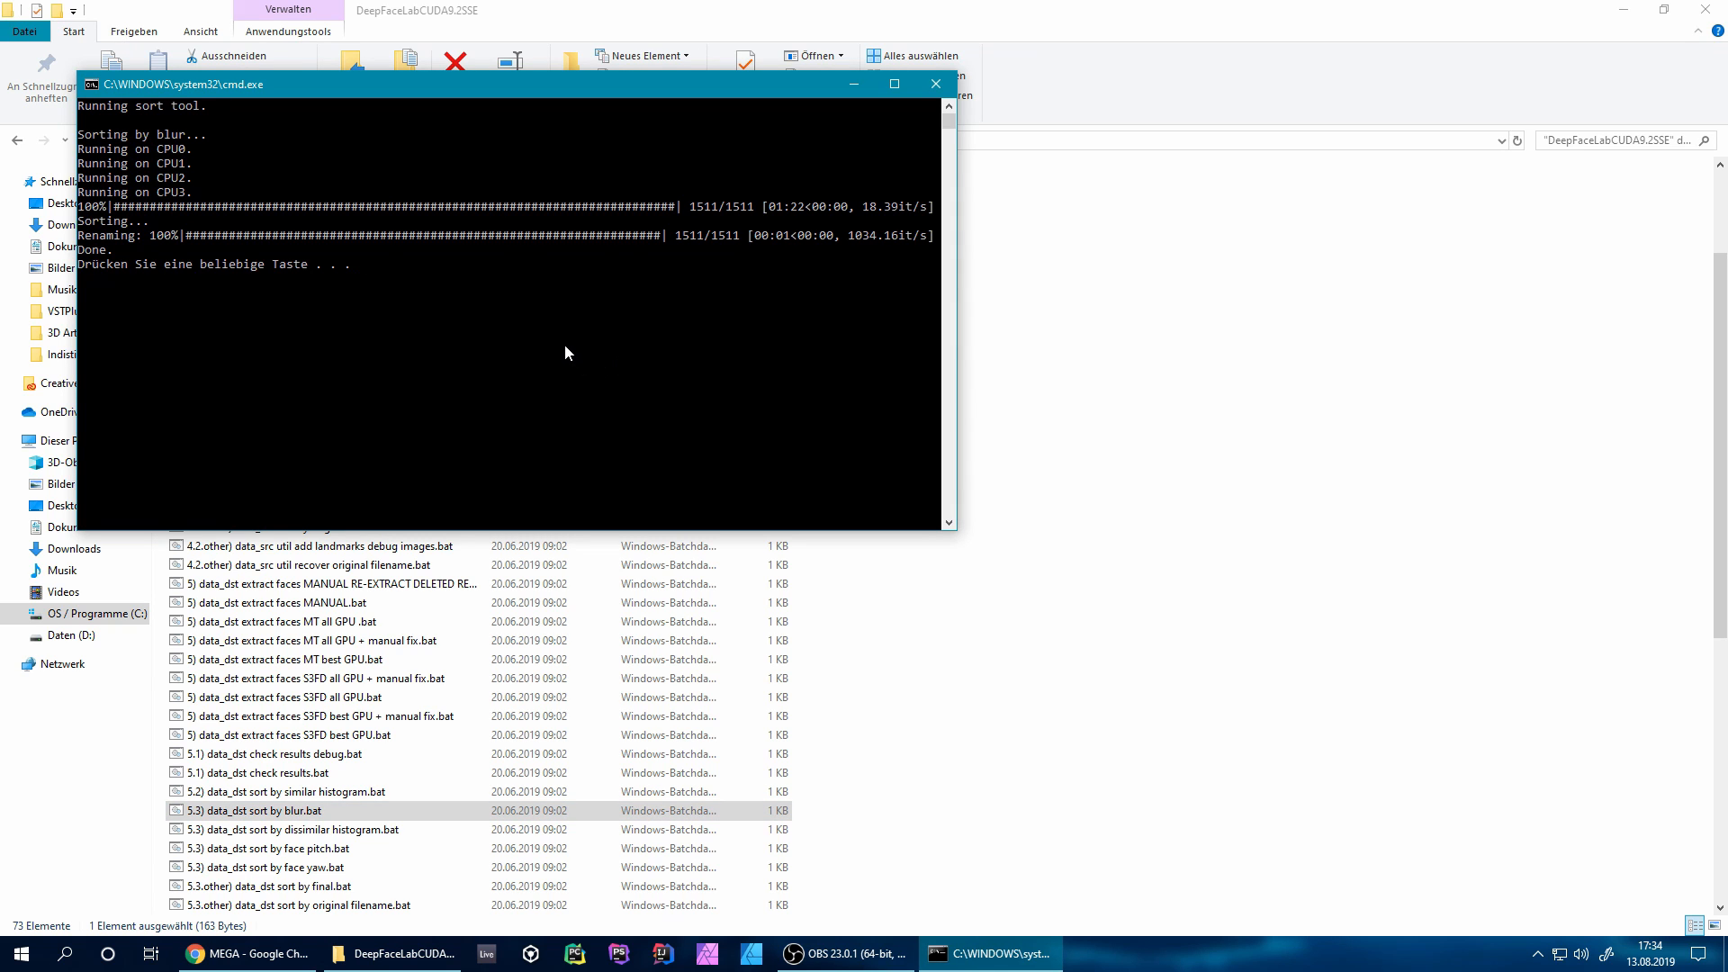
{"action": "key", "text": "Return"}
Examine the sorted destination faces in the aligned folder of workspace\data_dst, from the first image through the blurriest ones at the end.
{"action": "scroll", "coordinate": [300, 220], "scroll_direction": "up", "scroll_amount": 3}
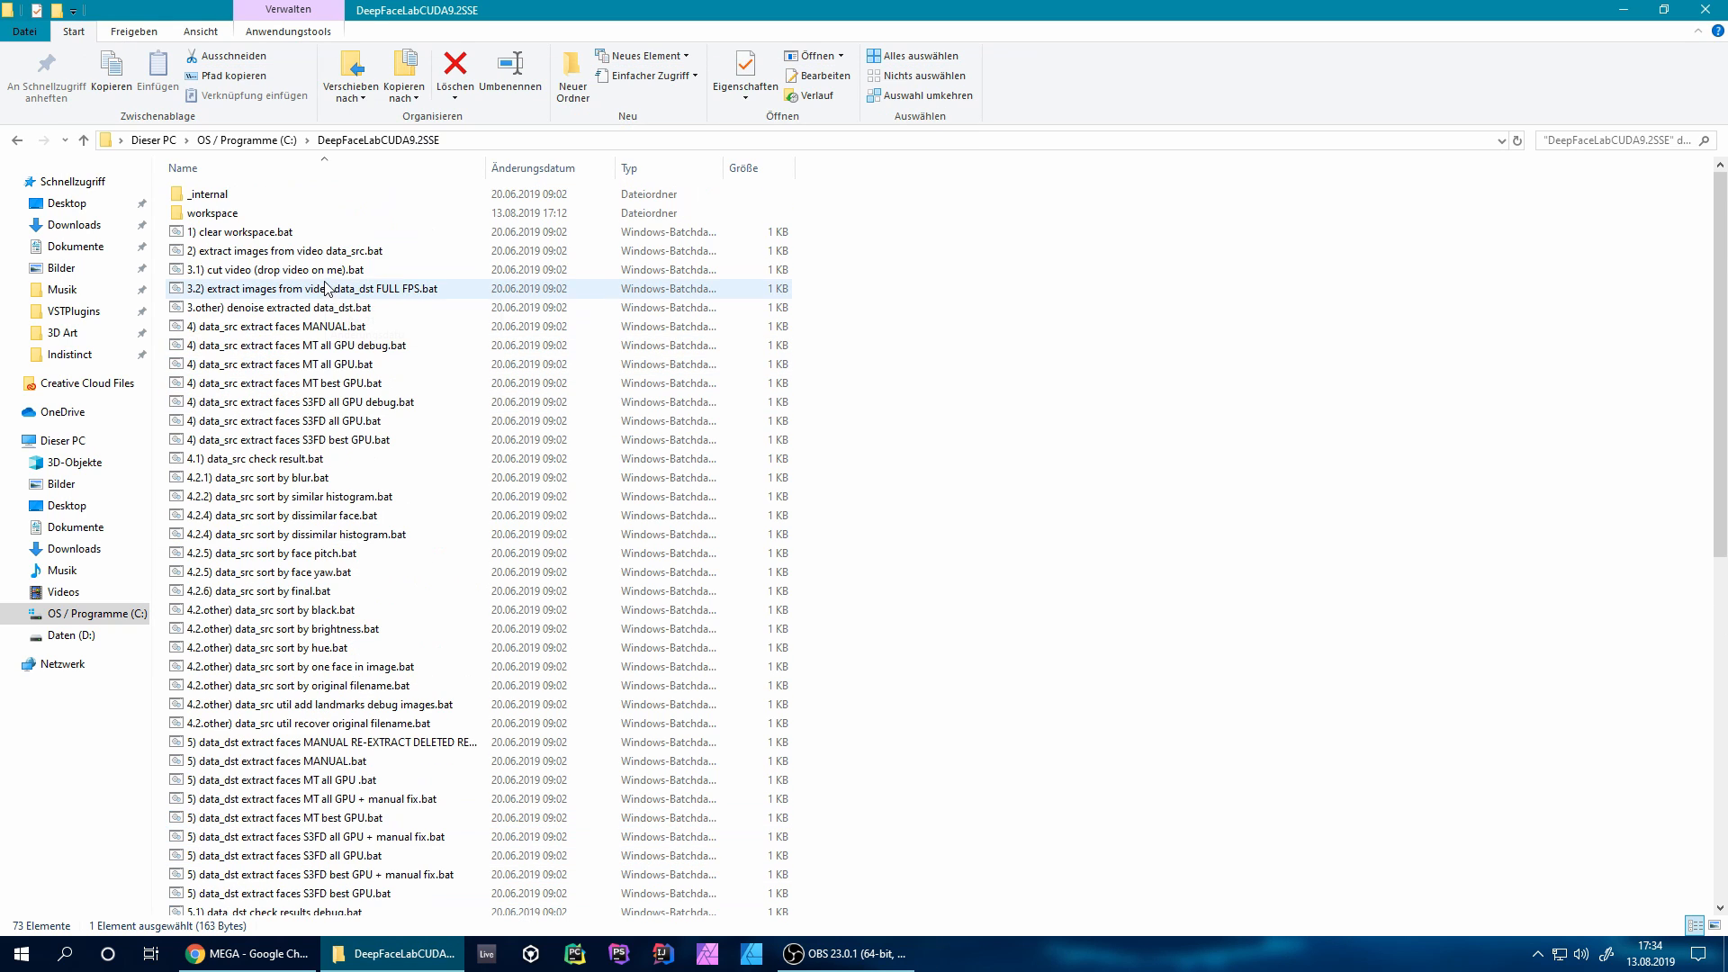
{"action": "double_click", "coordinate": [300, 220]}
{"action": "double_click", "coordinate": [232, 223]}
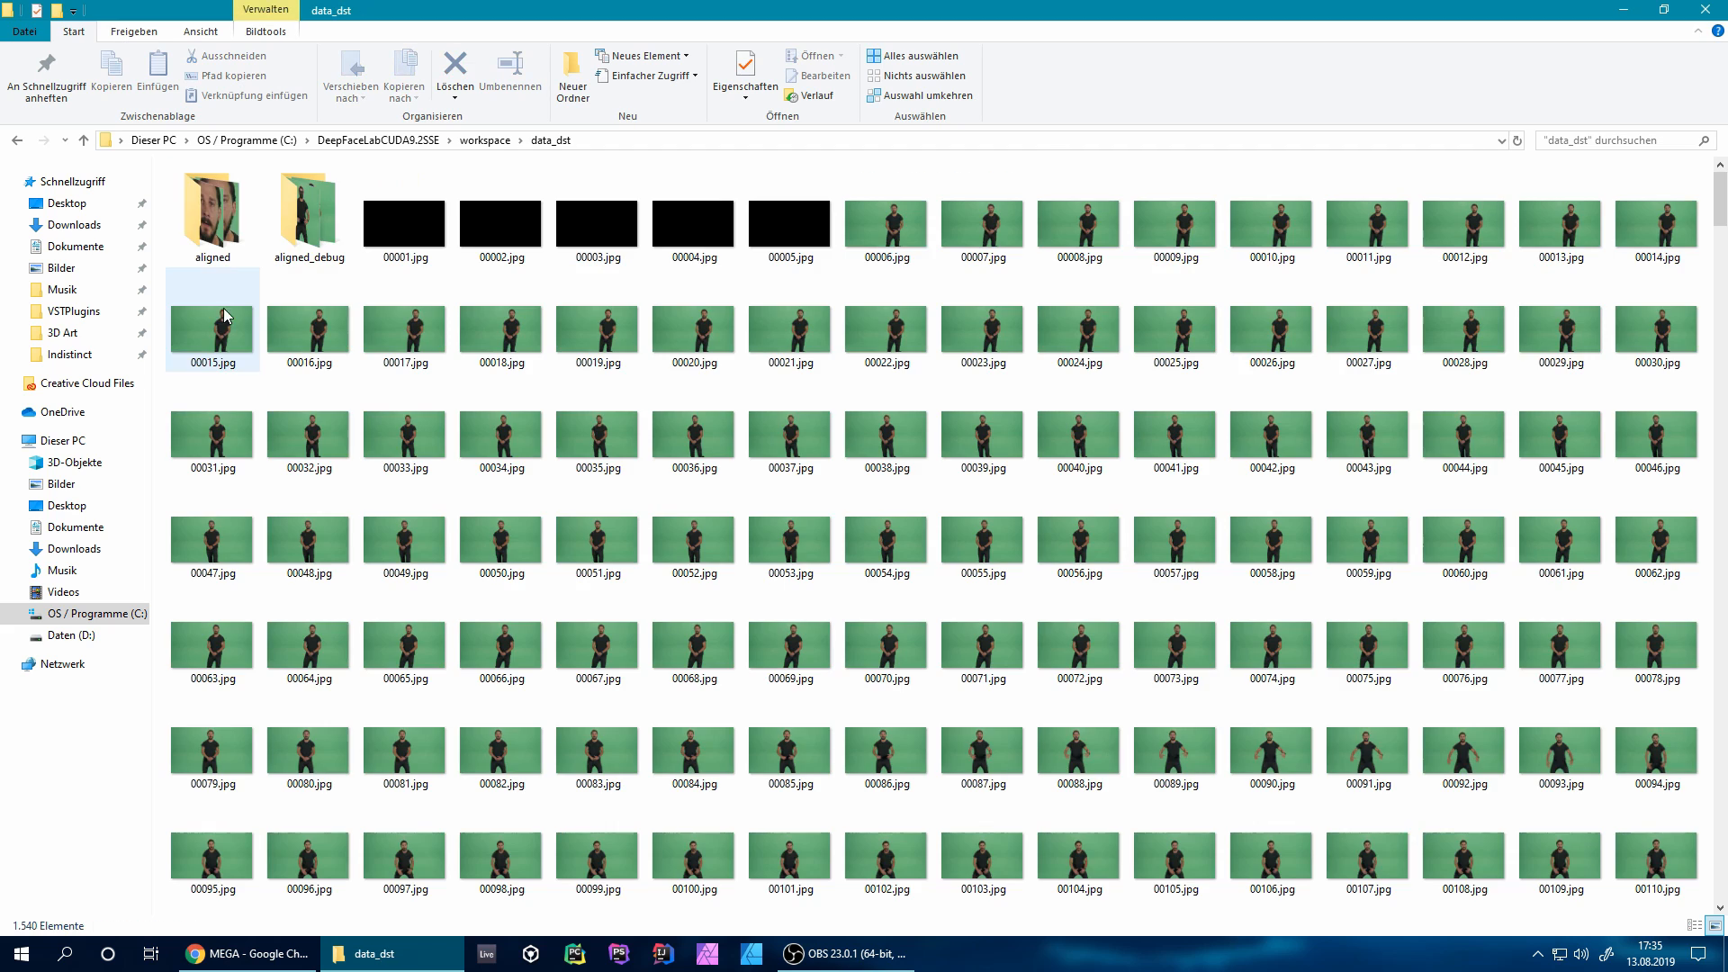
{"action": "double_click", "coordinate": [225, 234]}
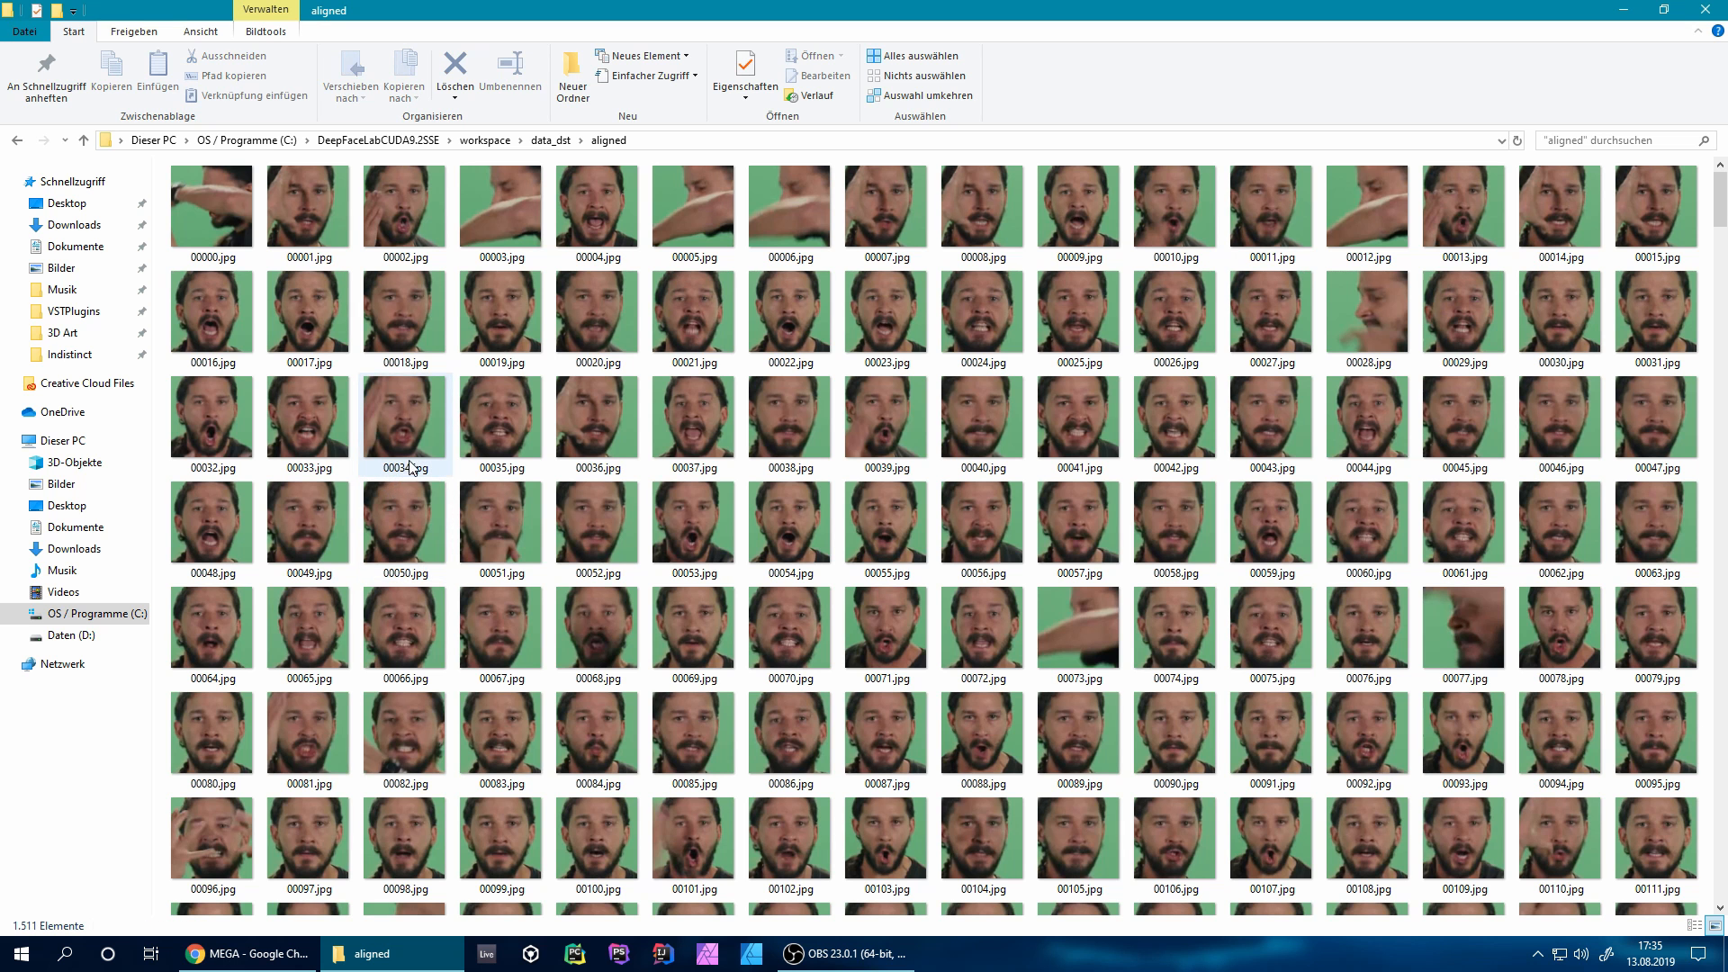
{"action": "scroll", "coordinate": [567, 461], "scroll_direction": "down", "scroll_amount": 10}
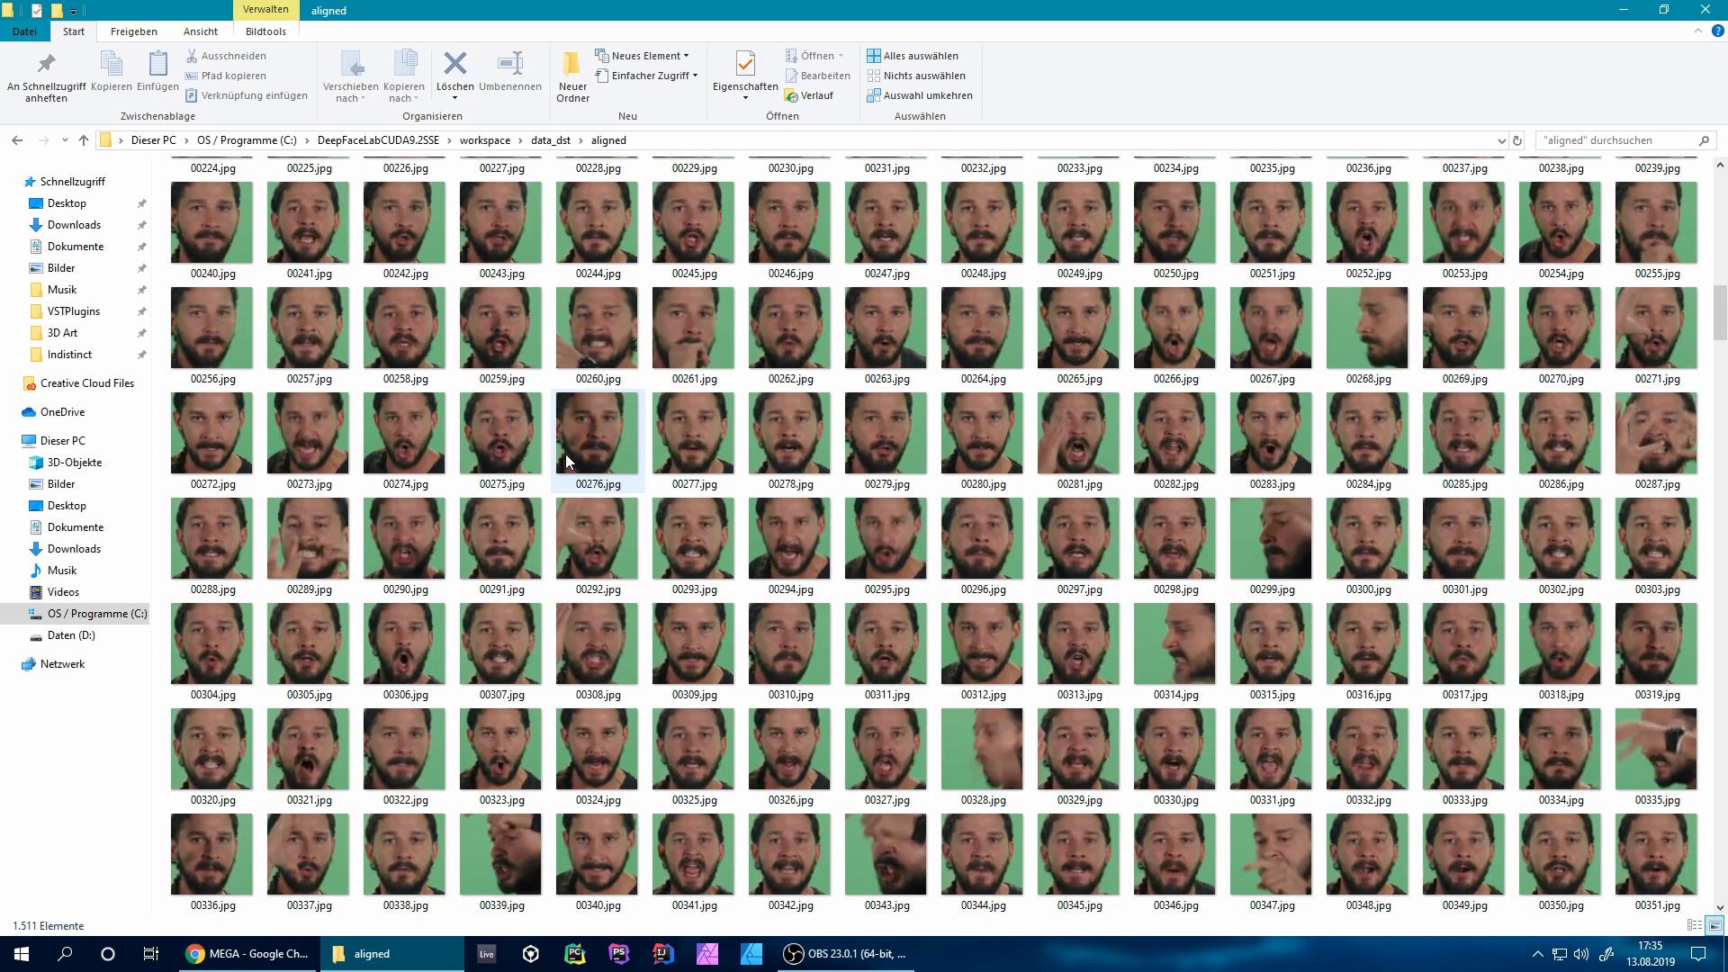
{"action": "scroll", "coordinate": [567, 461], "scroll_direction": "down", "scroll_amount": 20}
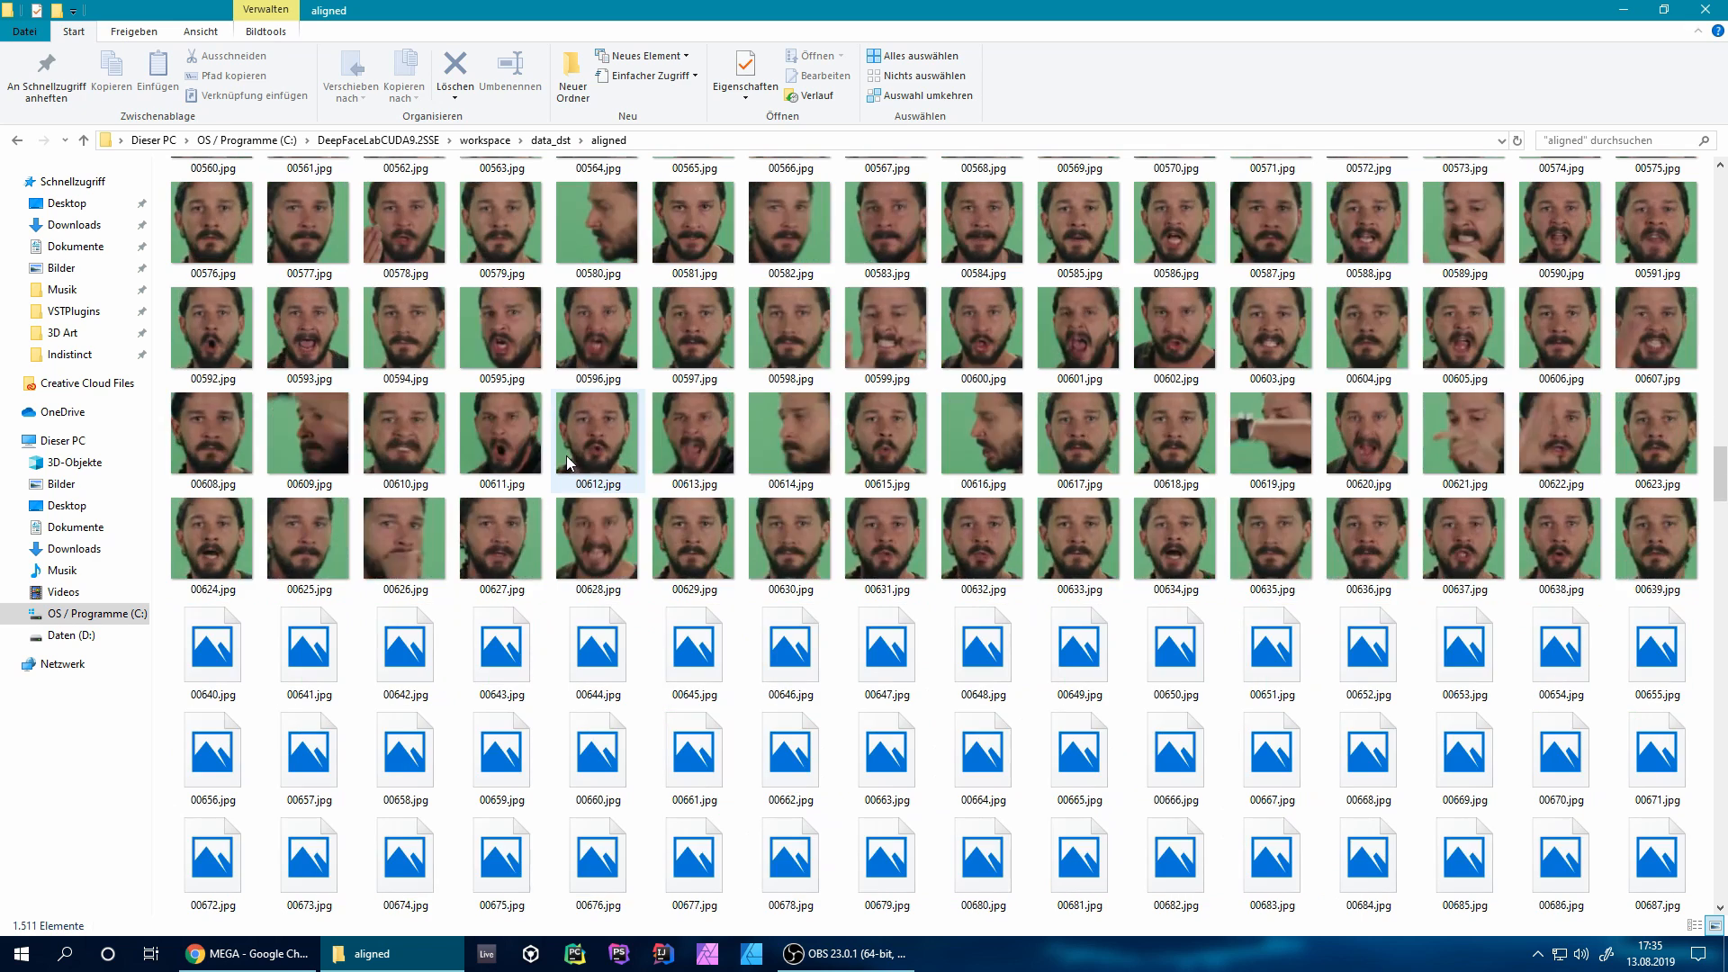
{"action": "scroll", "coordinate": [680, 470], "scroll_direction": "down", "scroll_amount": 10}
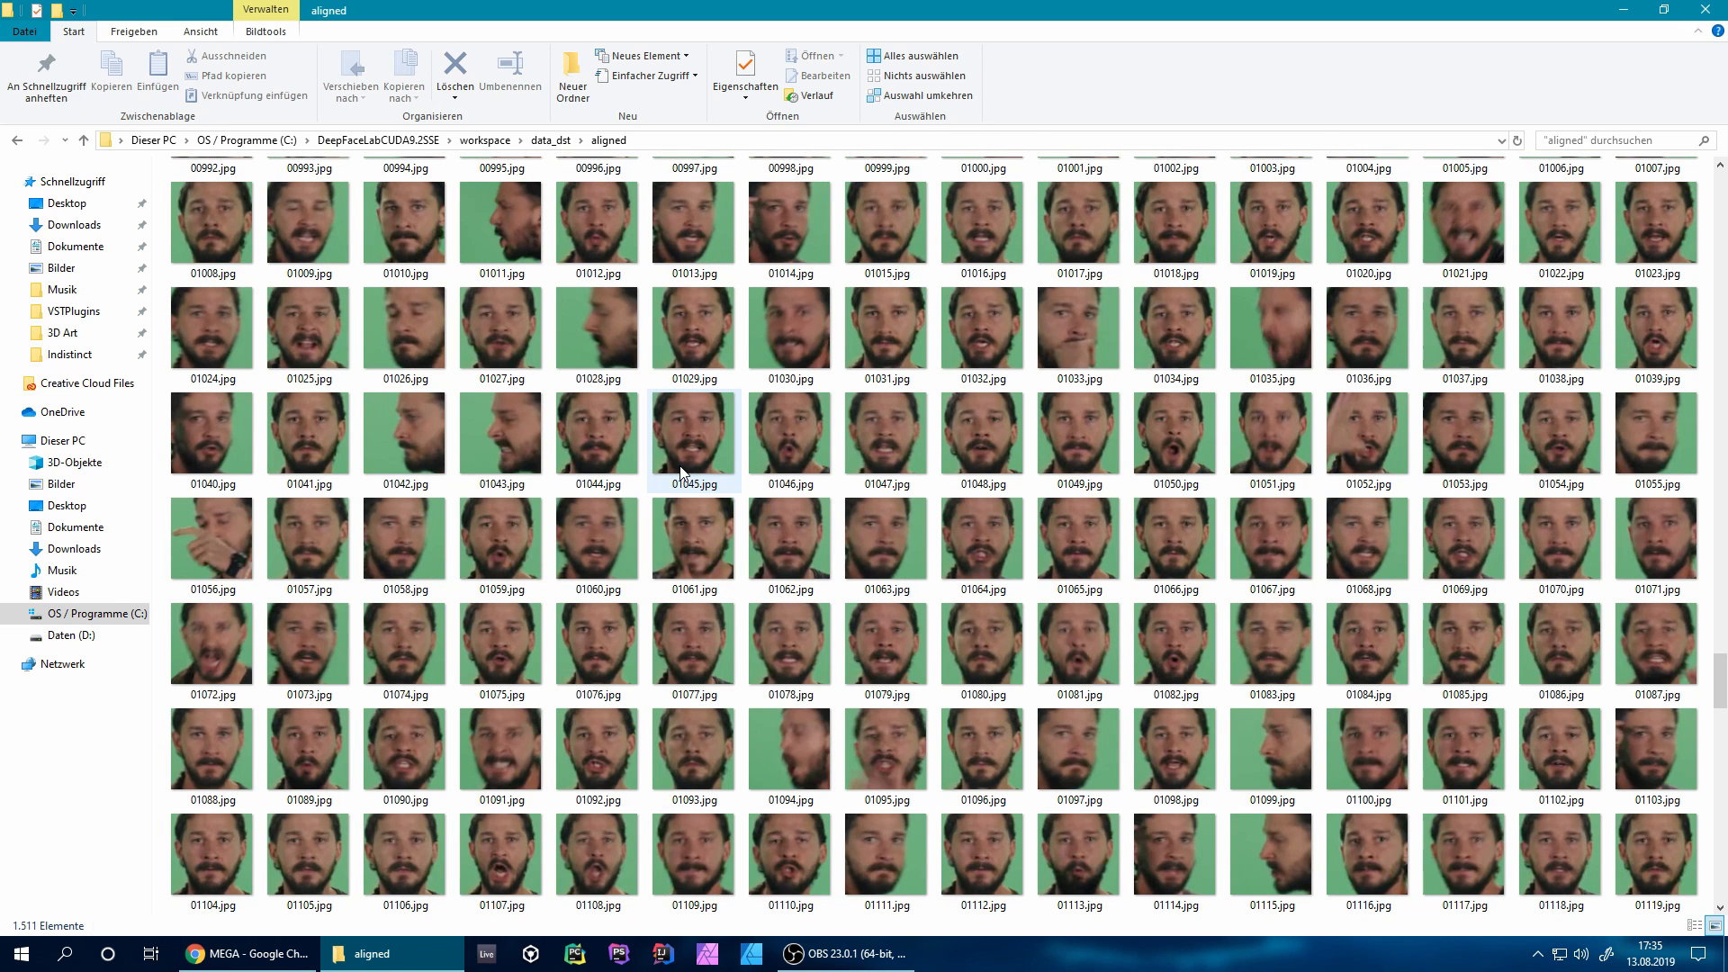
{"action": "left_click_drag", "start_coordinate": [1719, 682], "coordinate": [1714, 887]}
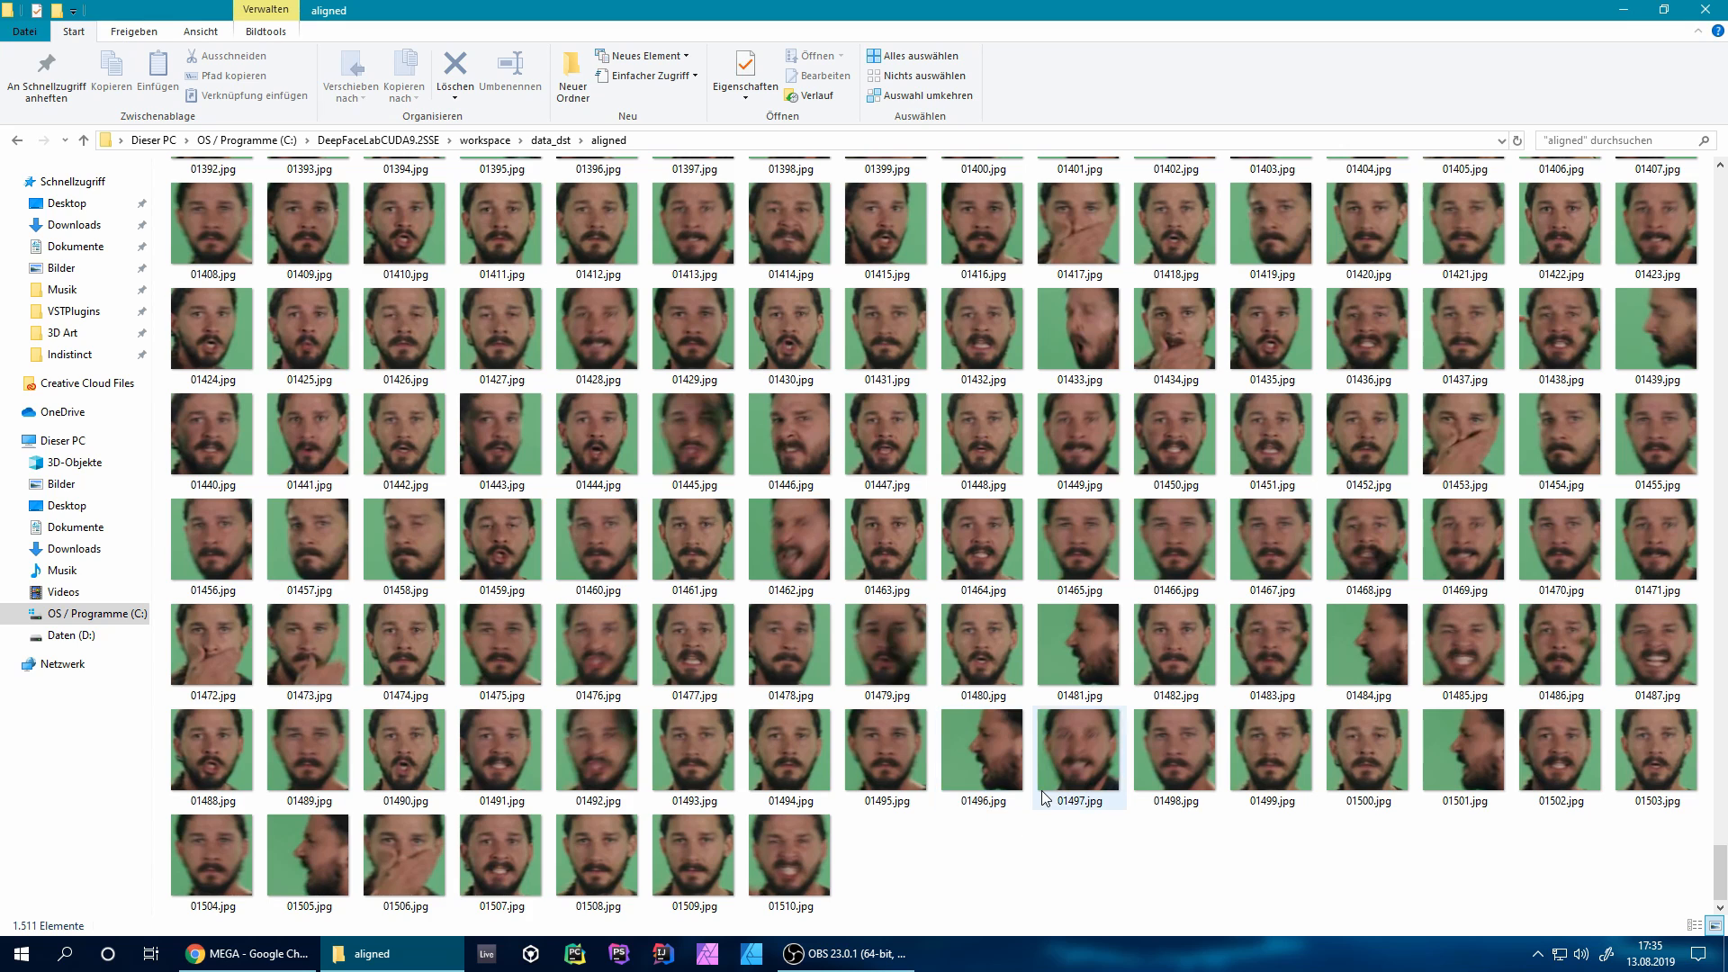
Delete the images 01506, 01472, 01474 and 01510 among the blurriest destination faces.
{"action": "left_click", "coordinate": [381, 878]}
{"action": "key", "text": "Delete"}
{"action": "left_click", "coordinate": [176, 656]}
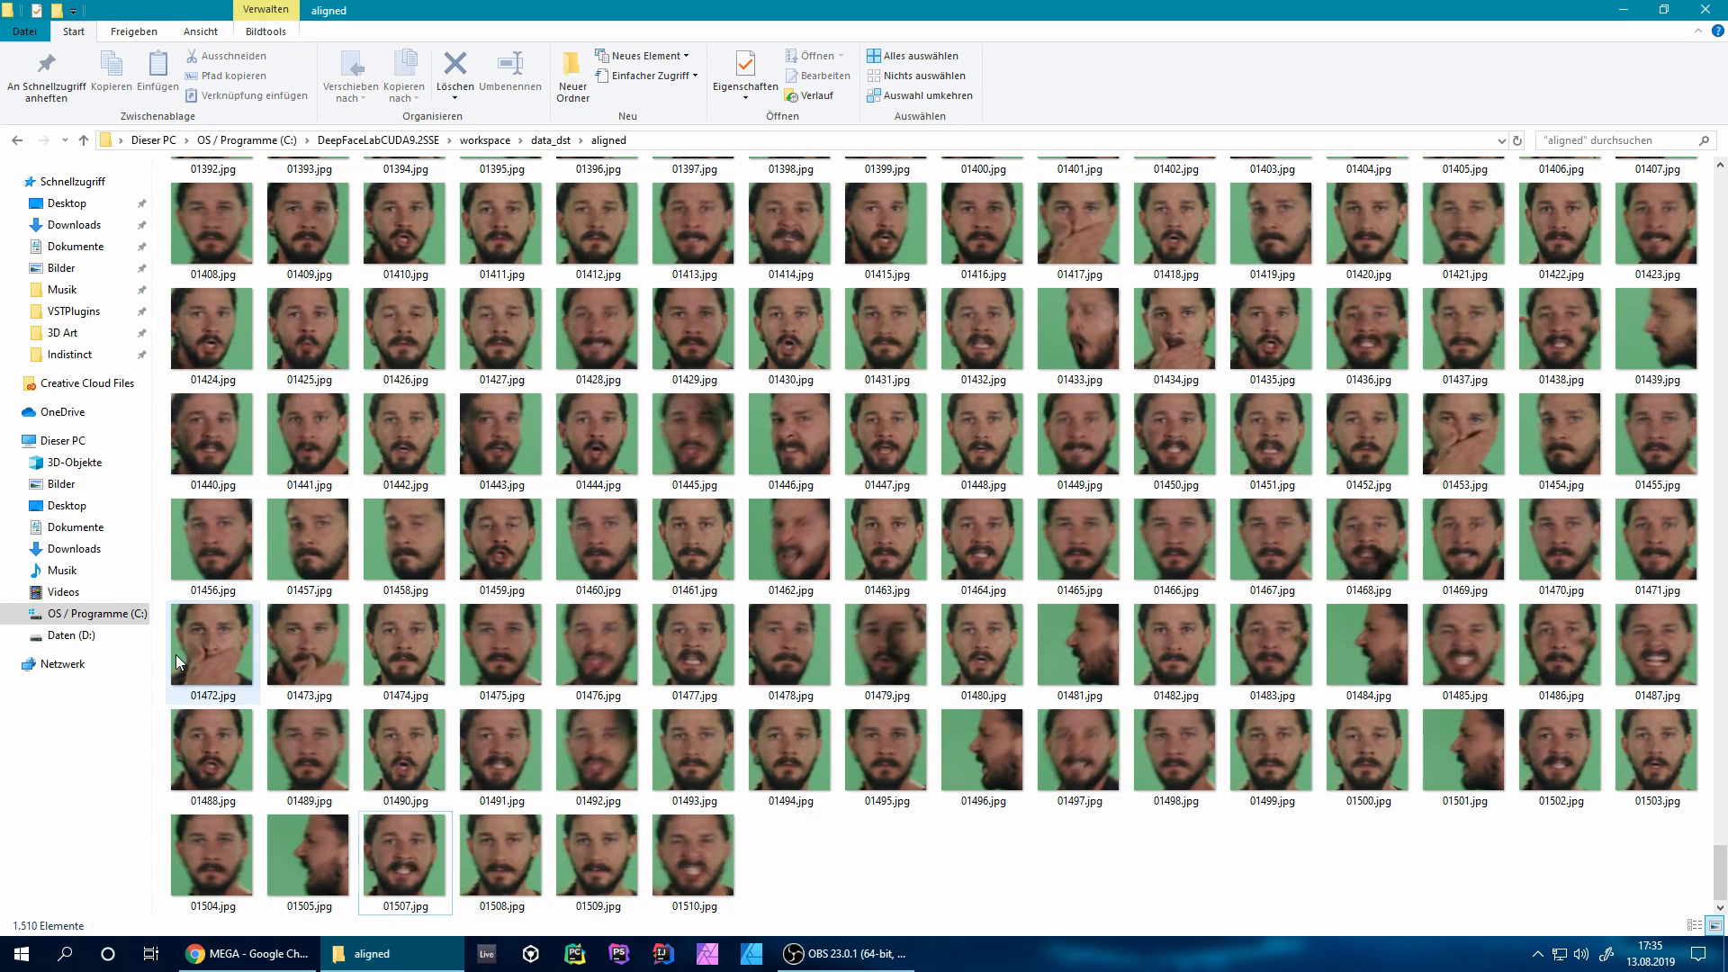
{"action": "key", "text": "Delete"}
{"action": "left_click", "coordinate": [309, 653]}
{"action": "key", "text": "Delete"}
{"action": "left_click", "coordinate": [531, 880]}
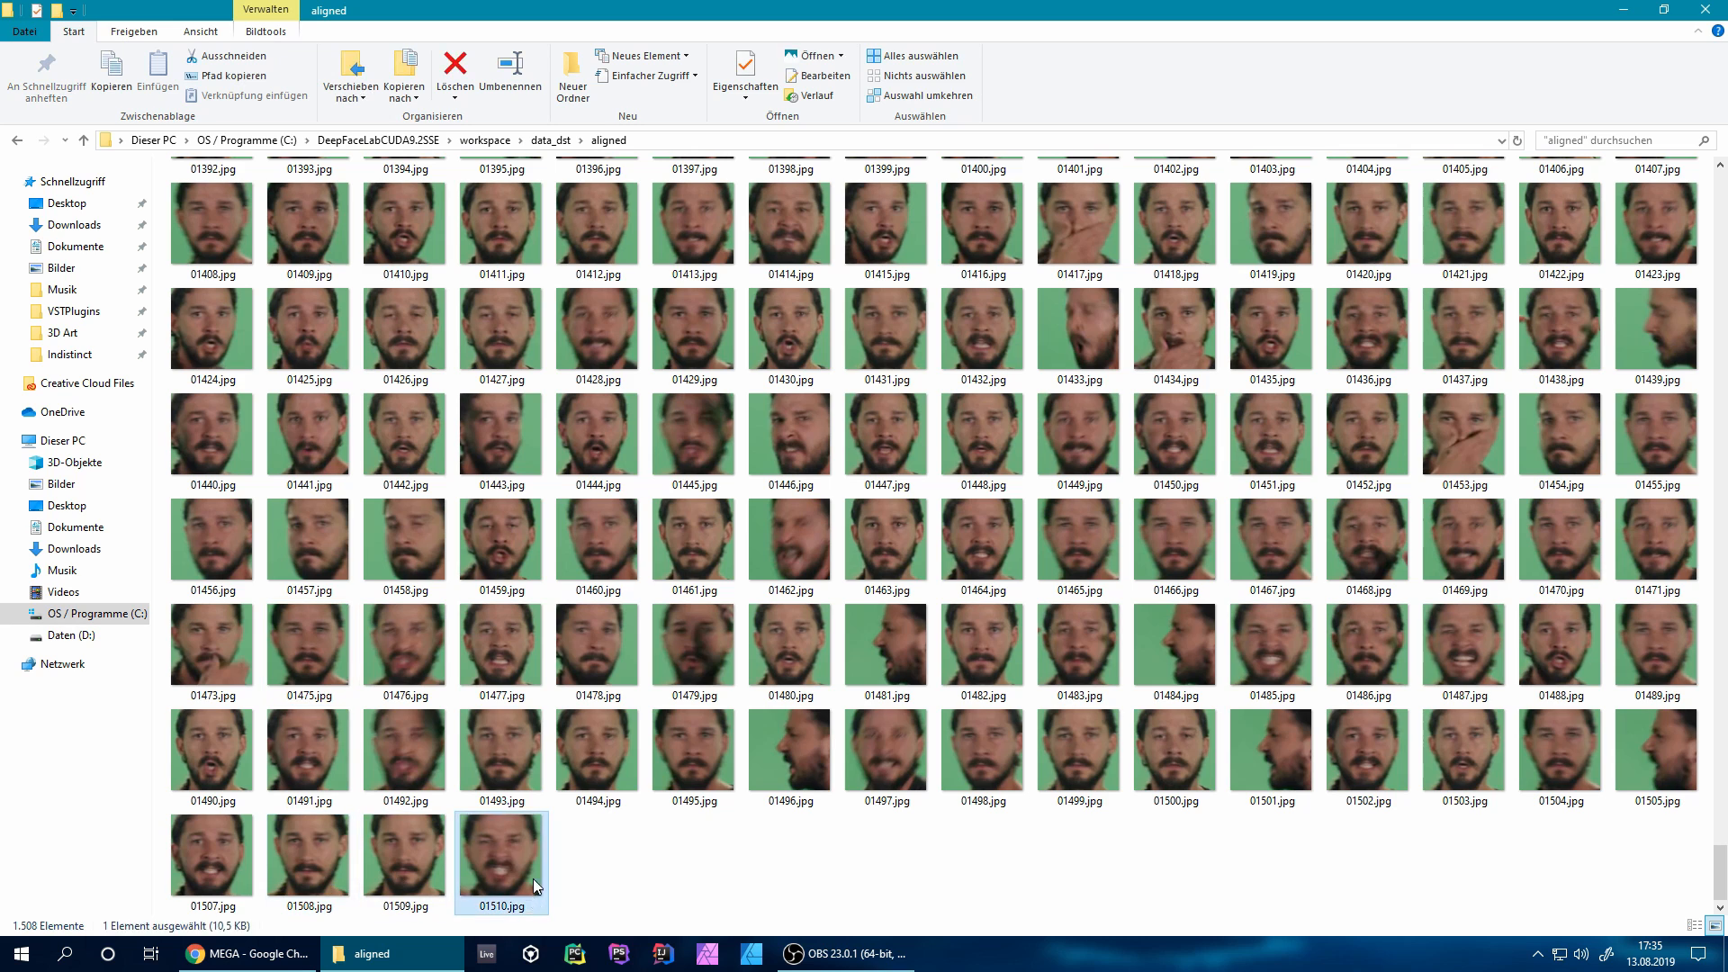
{"action": "key", "text": "Delete"}
Delete the blurred and side-profile destination faces 01492, 01496, 01501, 01497 and 01505.
{"action": "left_click", "coordinate": [412, 776]}
{"action": "key", "text": "Delete"}
{"action": "left_click", "coordinate": [706, 792]}
{"action": "key", "text": "Delete"}
{"action": "left_click", "coordinate": [1071, 779]}
{"action": "key", "text": "Delete"}
{"action": "left_click", "coordinate": [711, 866]}
{"action": "key", "text": "Delete"}
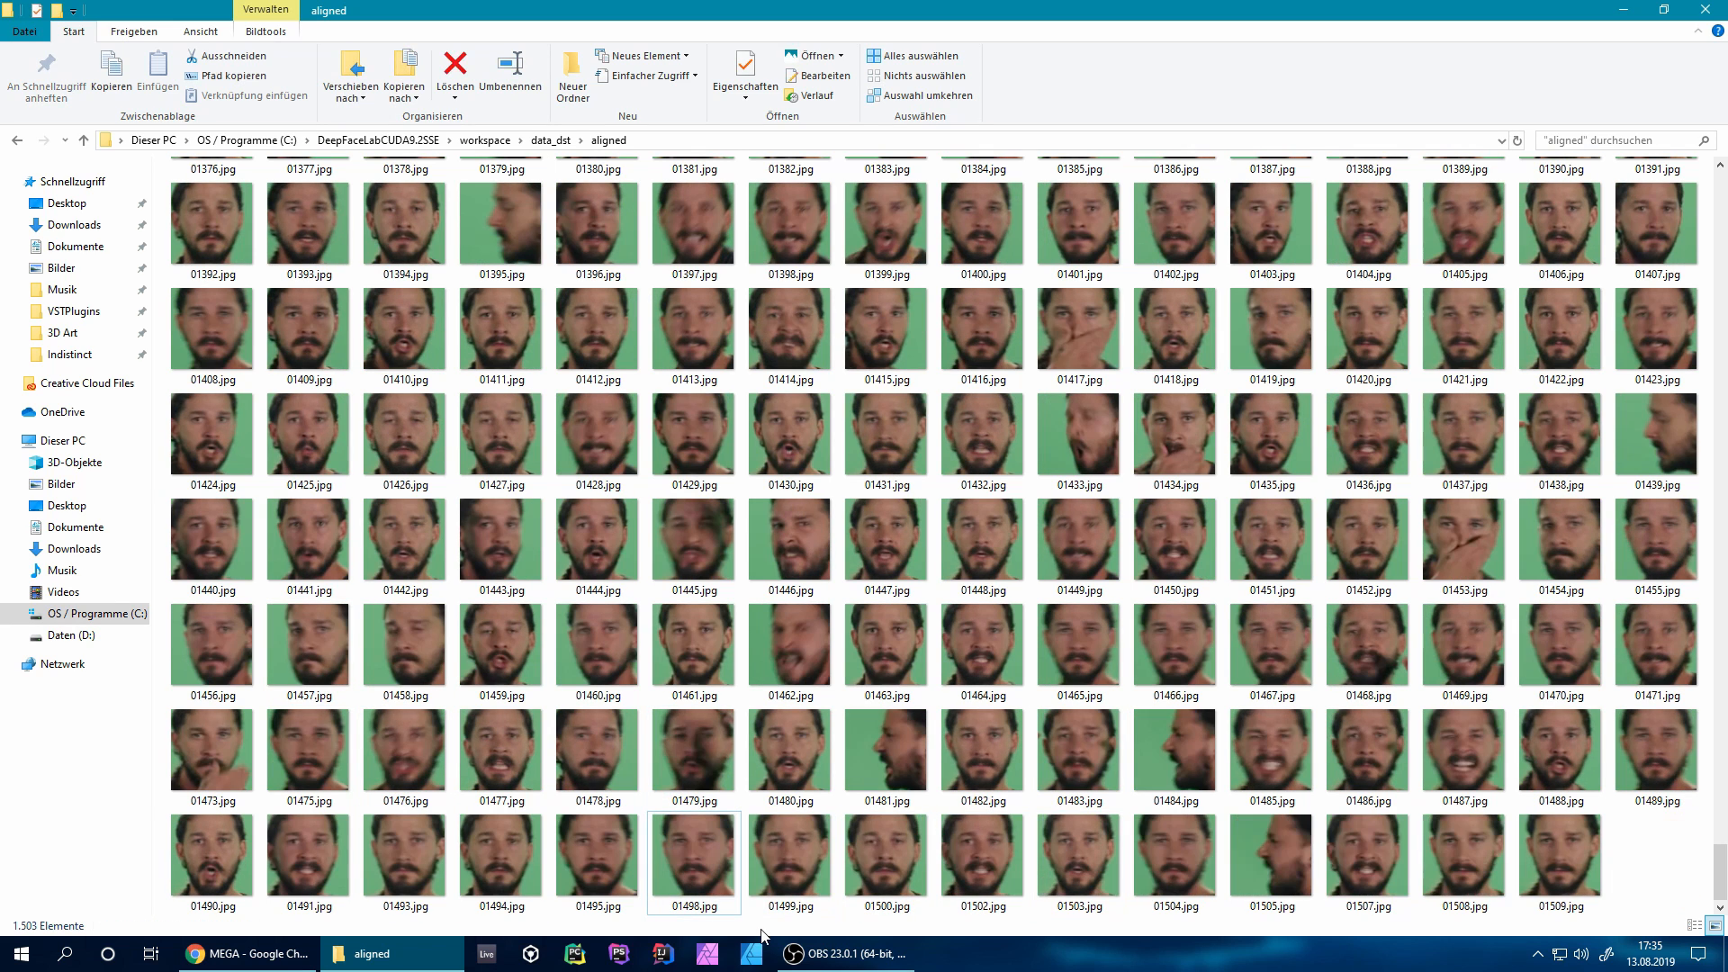
{"action": "left_click", "coordinate": [1261, 861]}
{"action": "key", "text": "Delete"}
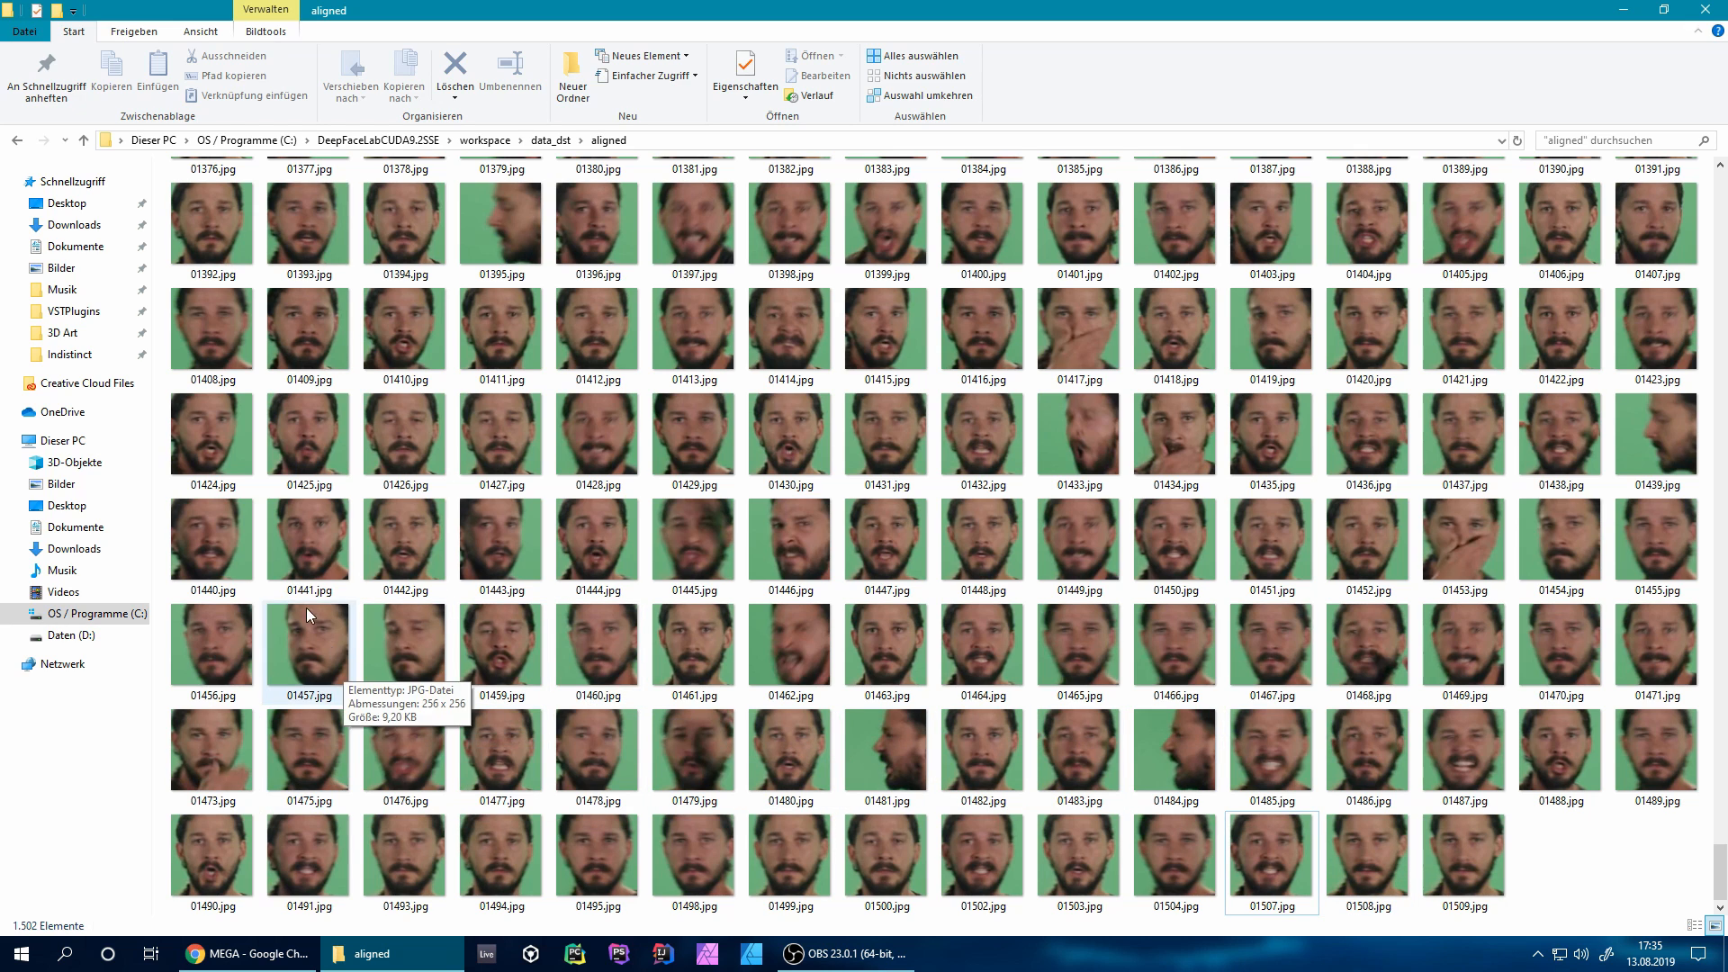
Delete the blurred, turned-away or covered destination faces 01462, 01395, 01445, 01433 and 01417.
{"action": "left_click", "coordinate": [803, 673]}
{"action": "key", "text": "Delete"}
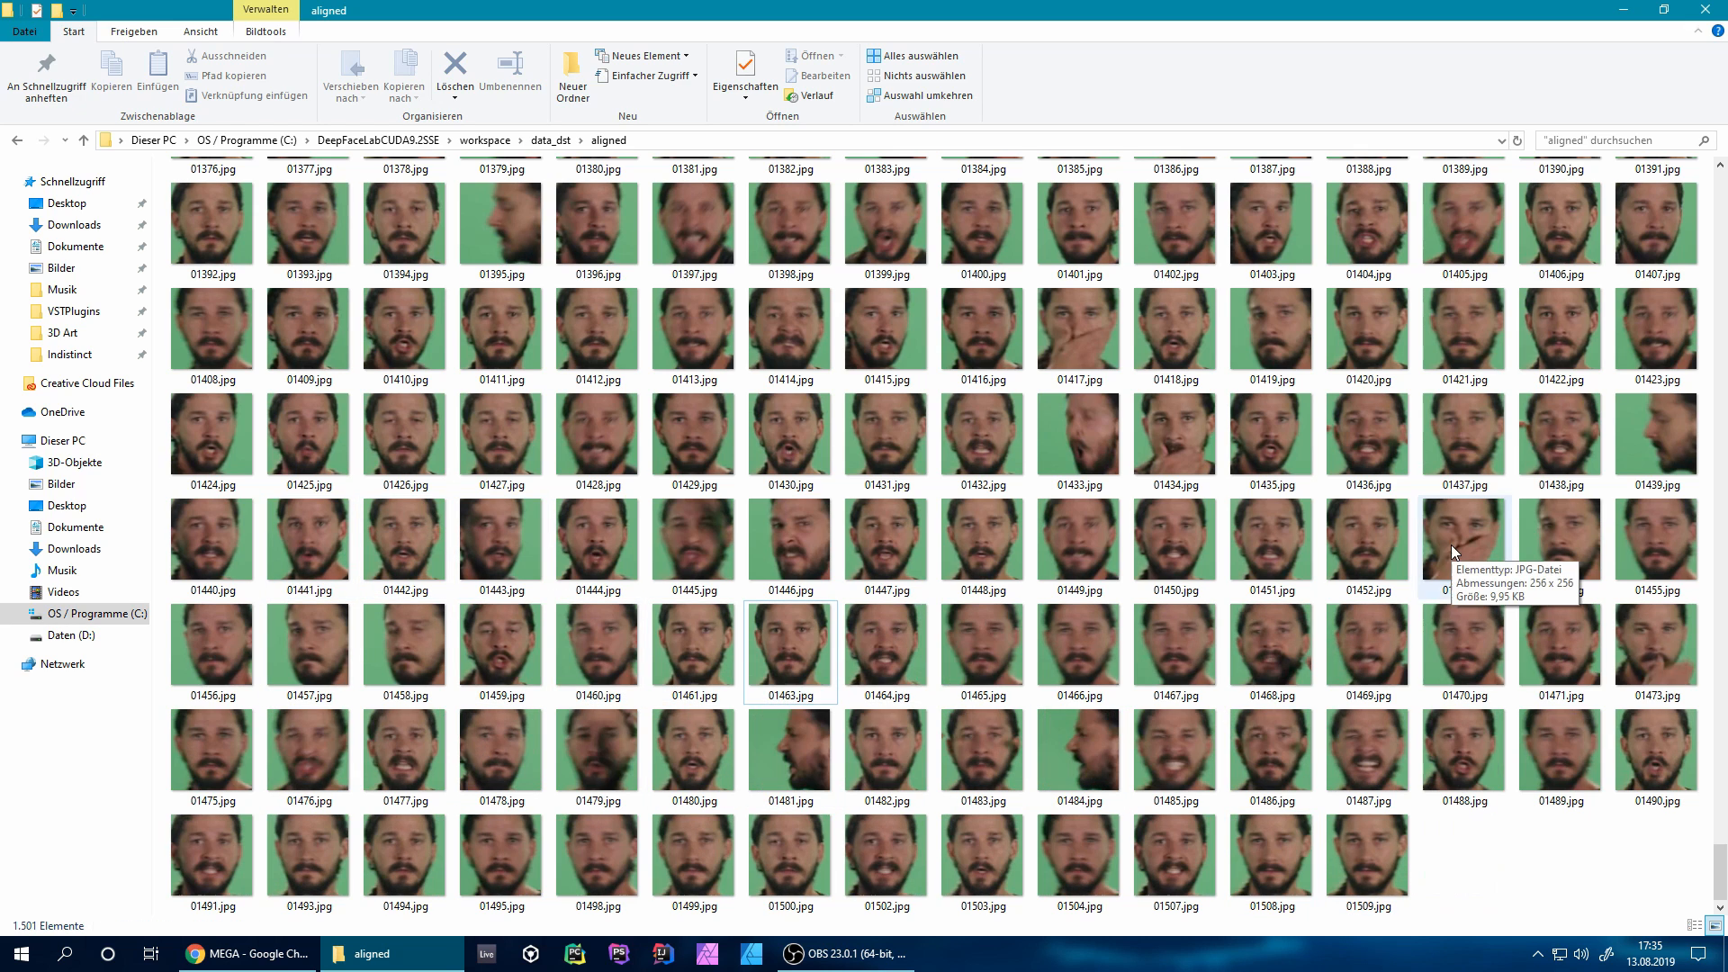
{"action": "left_click", "coordinate": [495, 249]}
{"action": "key", "text": "Delete"}
{"action": "left_click", "coordinate": [601, 545]}
{"action": "key", "text": "Delete"}
{"action": "left_click", "coordinate": [989, 450]}
{"action": "key", "text": "Delete"}
{"action": "left_click", "coordinate": [1001, 351]}
{"action": "key", "text": "Delete"}
Delete the covered or blurred destination faces 01453, 01397 and 01379.
{"action": "left_click", "coordinate": [1071, 545]}
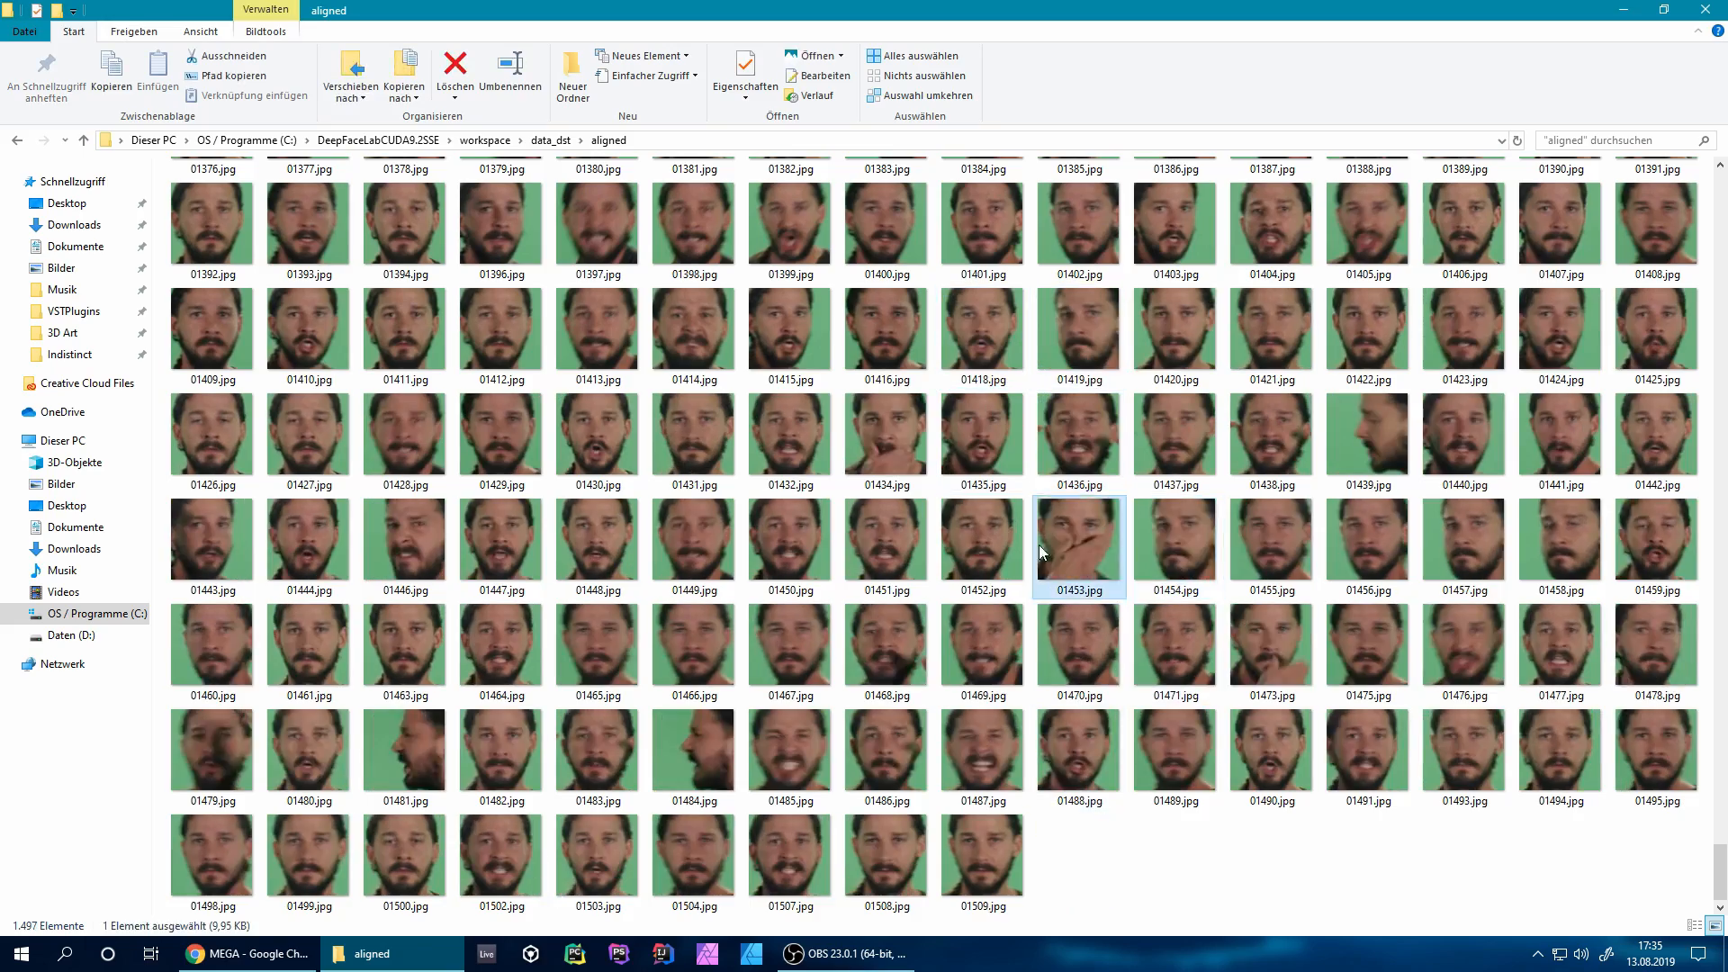
{"action": "key", "text": "Delete"}
{"action": "scroll", "coordinate": [680, 644], "scroll_direction": "up", "scroll_amount": 3}
{"action": "left_click", "coordinate": [589, 527]}
{"action": "key", "text": "Delete"}
{"action": "left_click", "coordinate": [518, 432]}
{"action": "key", "text": "Delete"}
Delete the arm-covered faces 00000, 00003, 00005 and 00006 at the start of the sorted destination faces.
{"action": "scroll", "coordinate": [1159, 549], "scroll_direction": "up", "scroll_amount": 20}
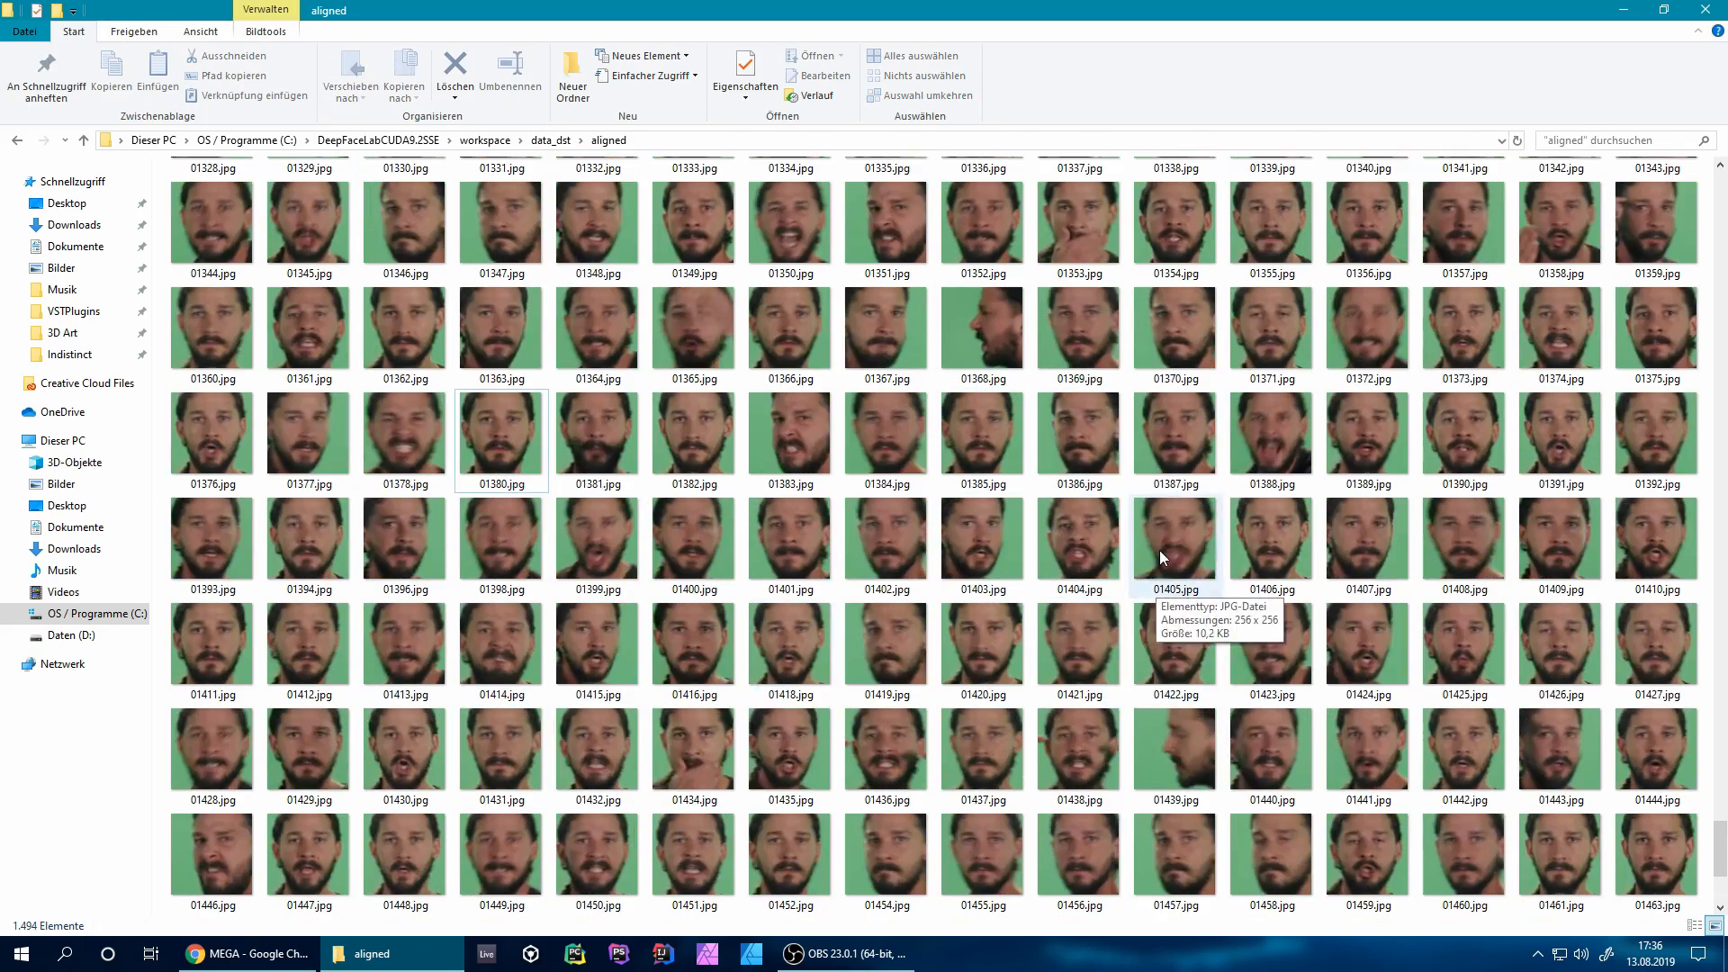
{"action": "scroll", "coordinate": [1029, 638], "scroll_direction": "up", "scroll_amount": 20}
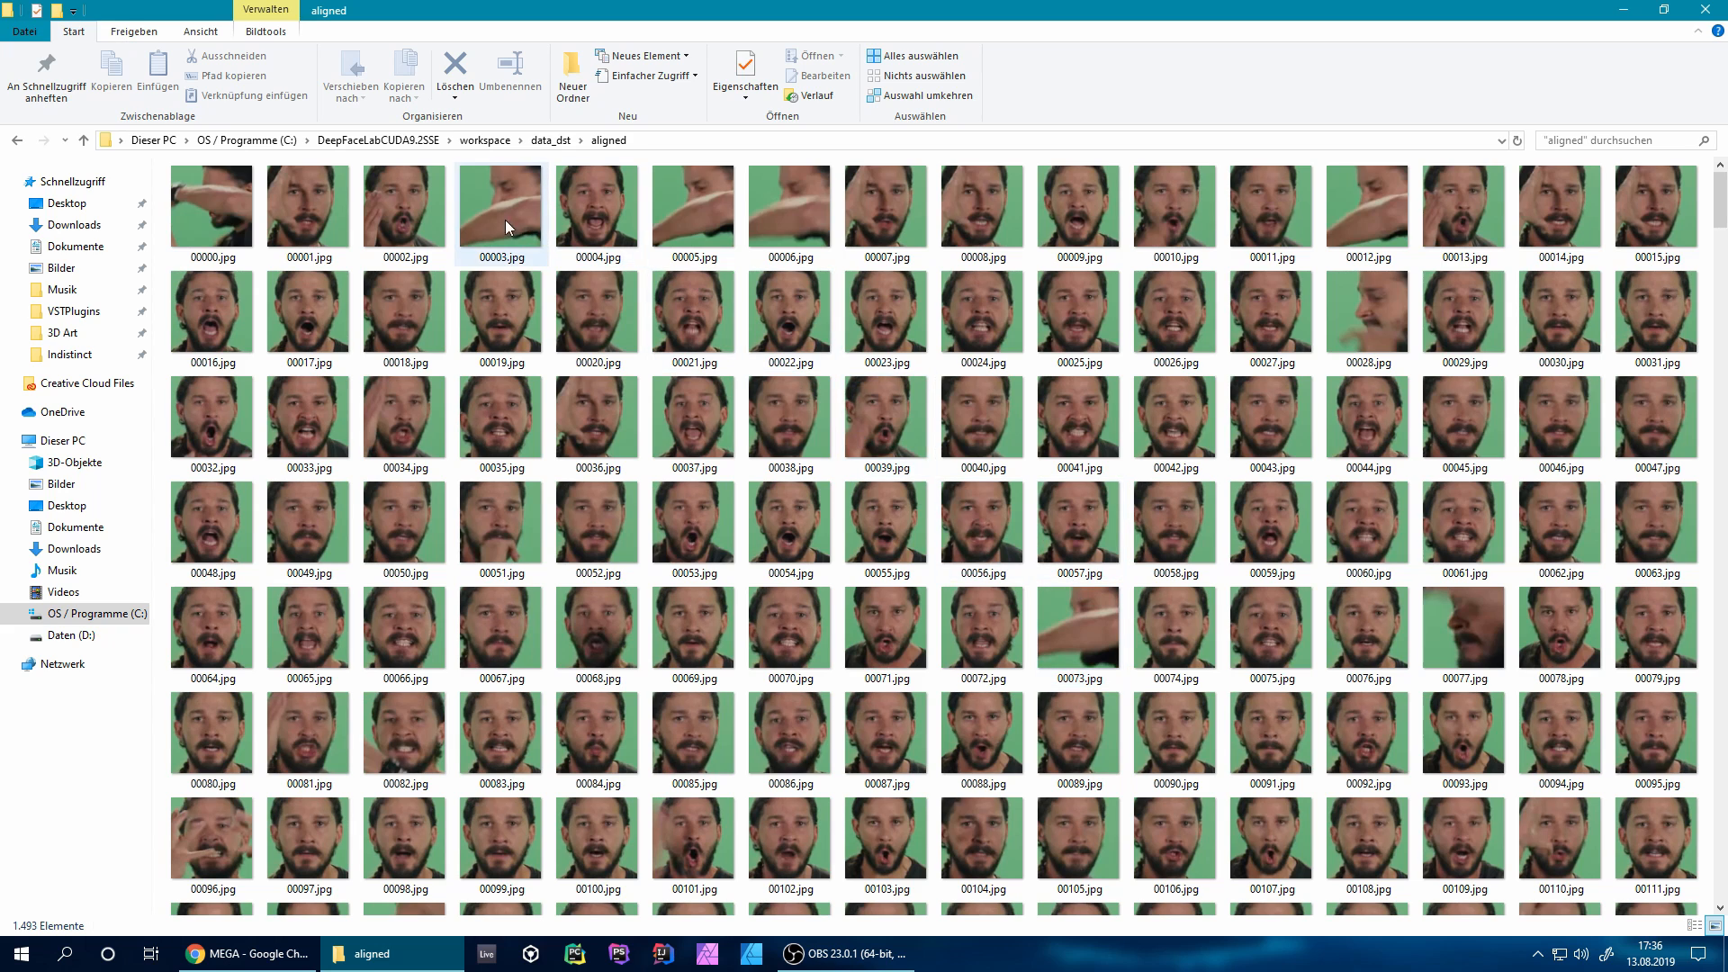
{"action": "left_click", "coordinate": [214, 208]}
{"action": "key", "text": "Delete"}
{"action": "left_click", "coordinate": [405, 212]}
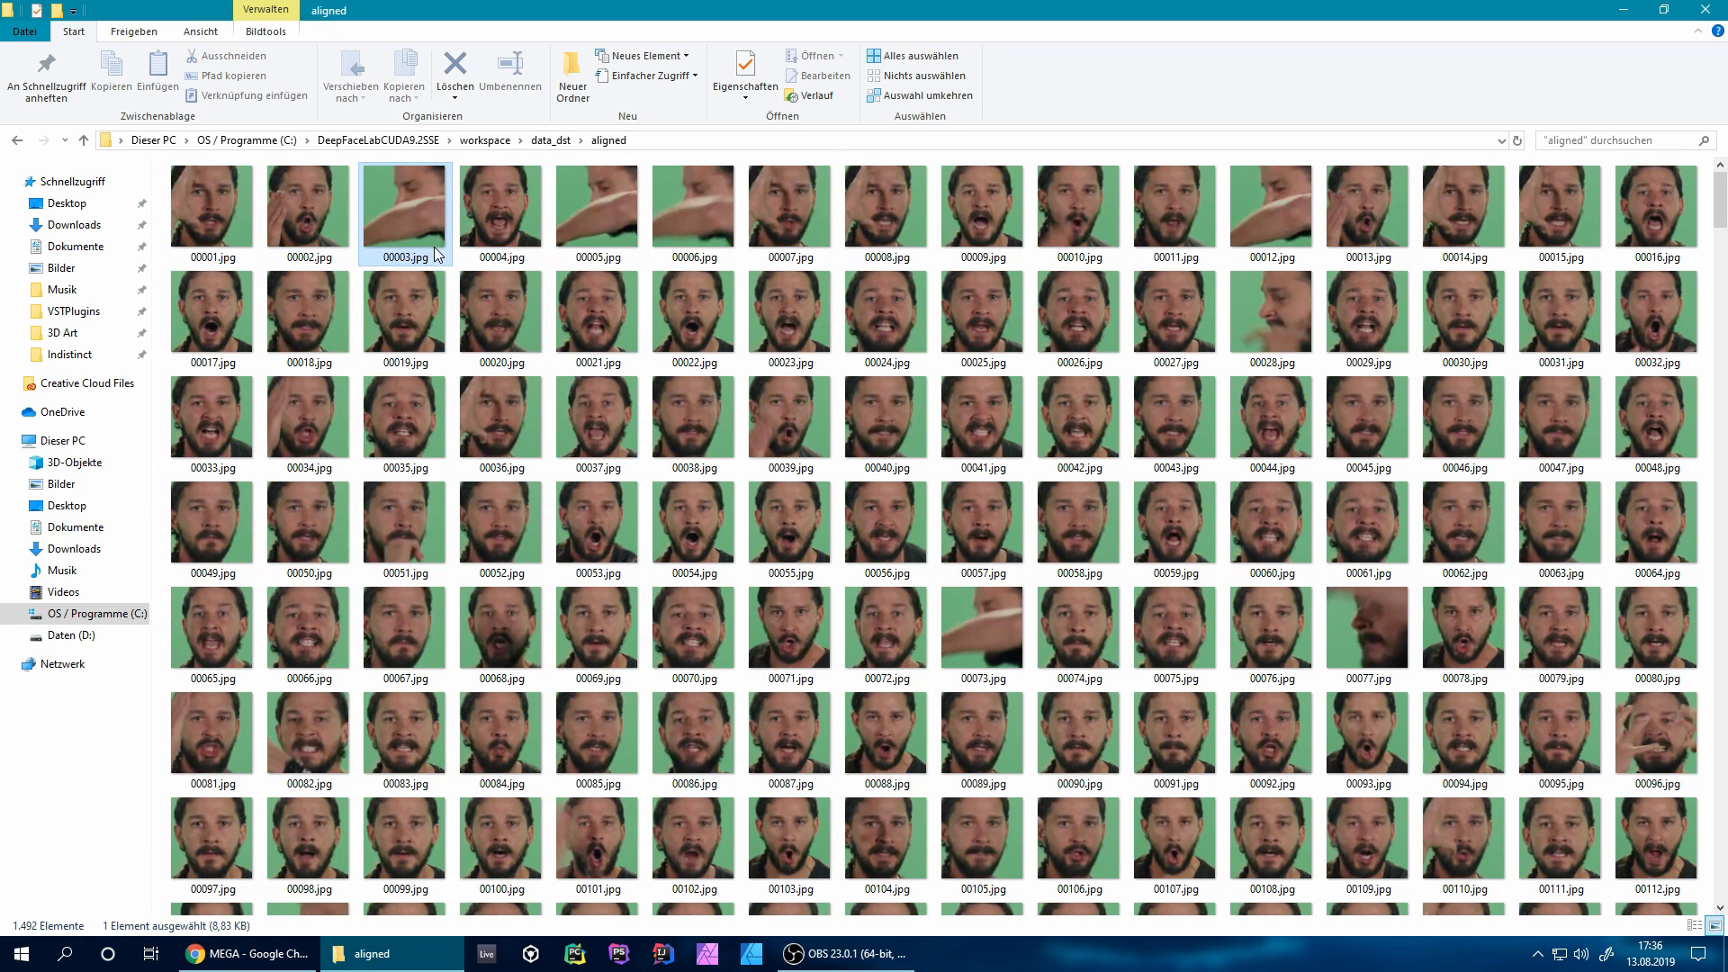
{"action": "key", "text": "Delete"}
{"action": "left_click", "coordinate": [495, 225]}
{"action": "key", "text": "Delete"}
{"action": "key", "text": "Delete"}
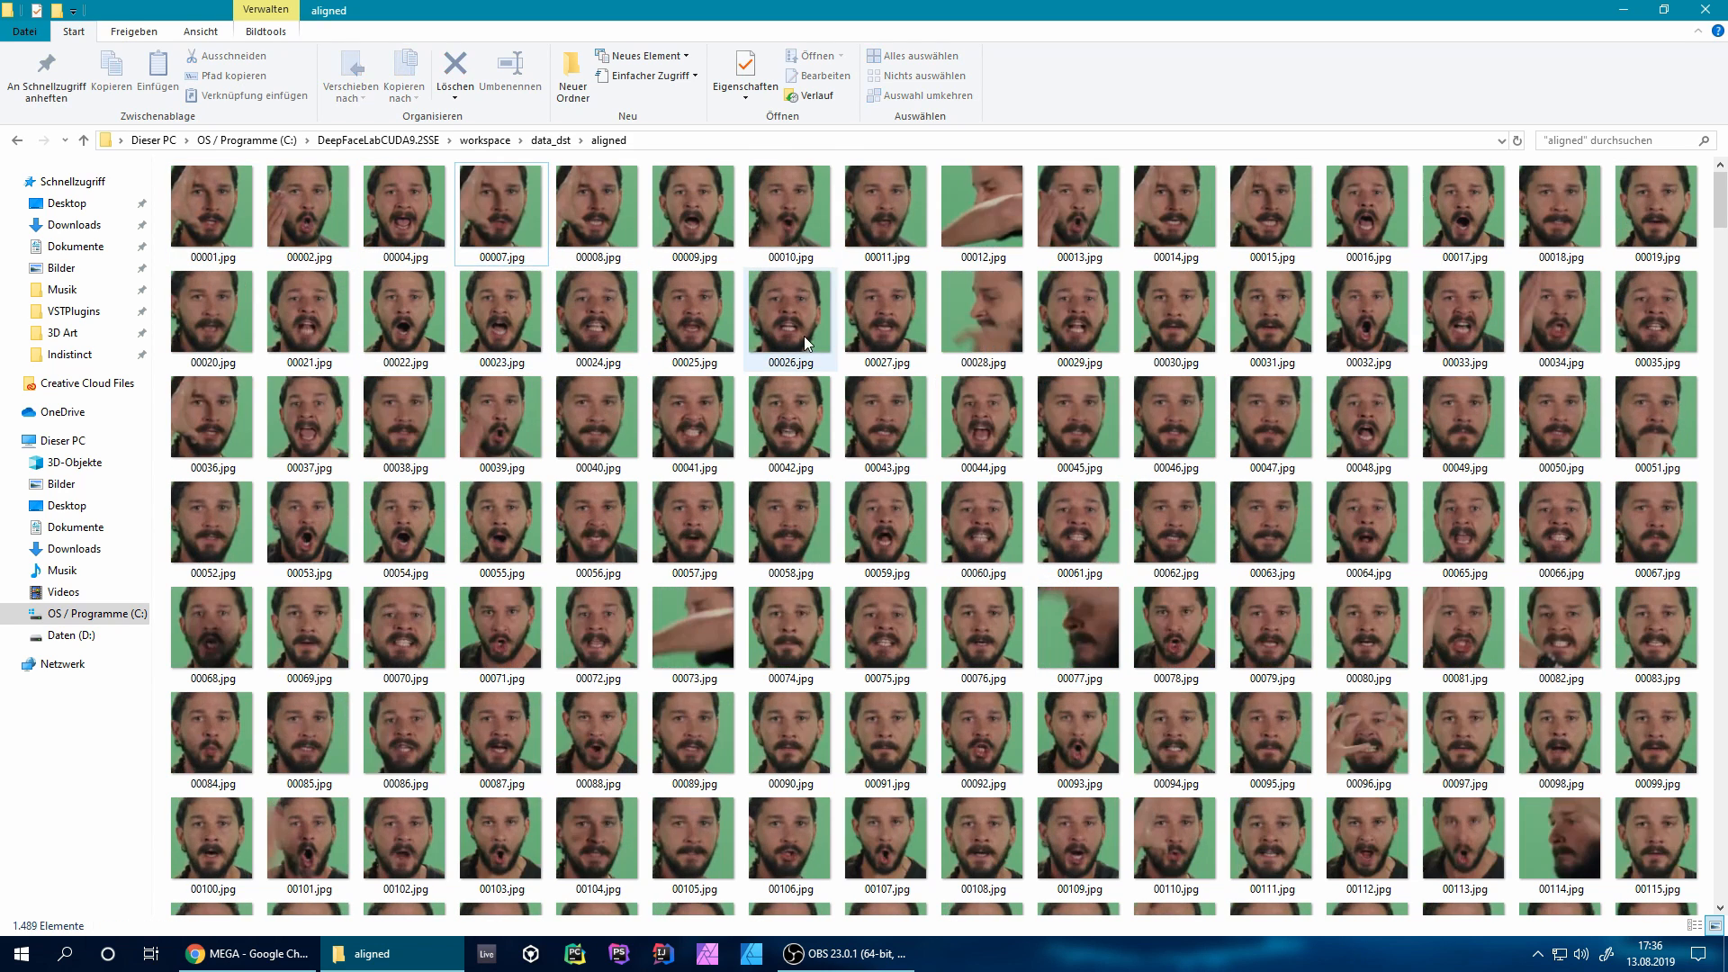
Delete the covered destination faces 00012.jpg and 00028.jpg.
{"action": "left_click", "coordinate": [983, 216]}
{"action": "key", "text": "Delete"}
{"action": "left_click", "coordinate": [909, 310]}
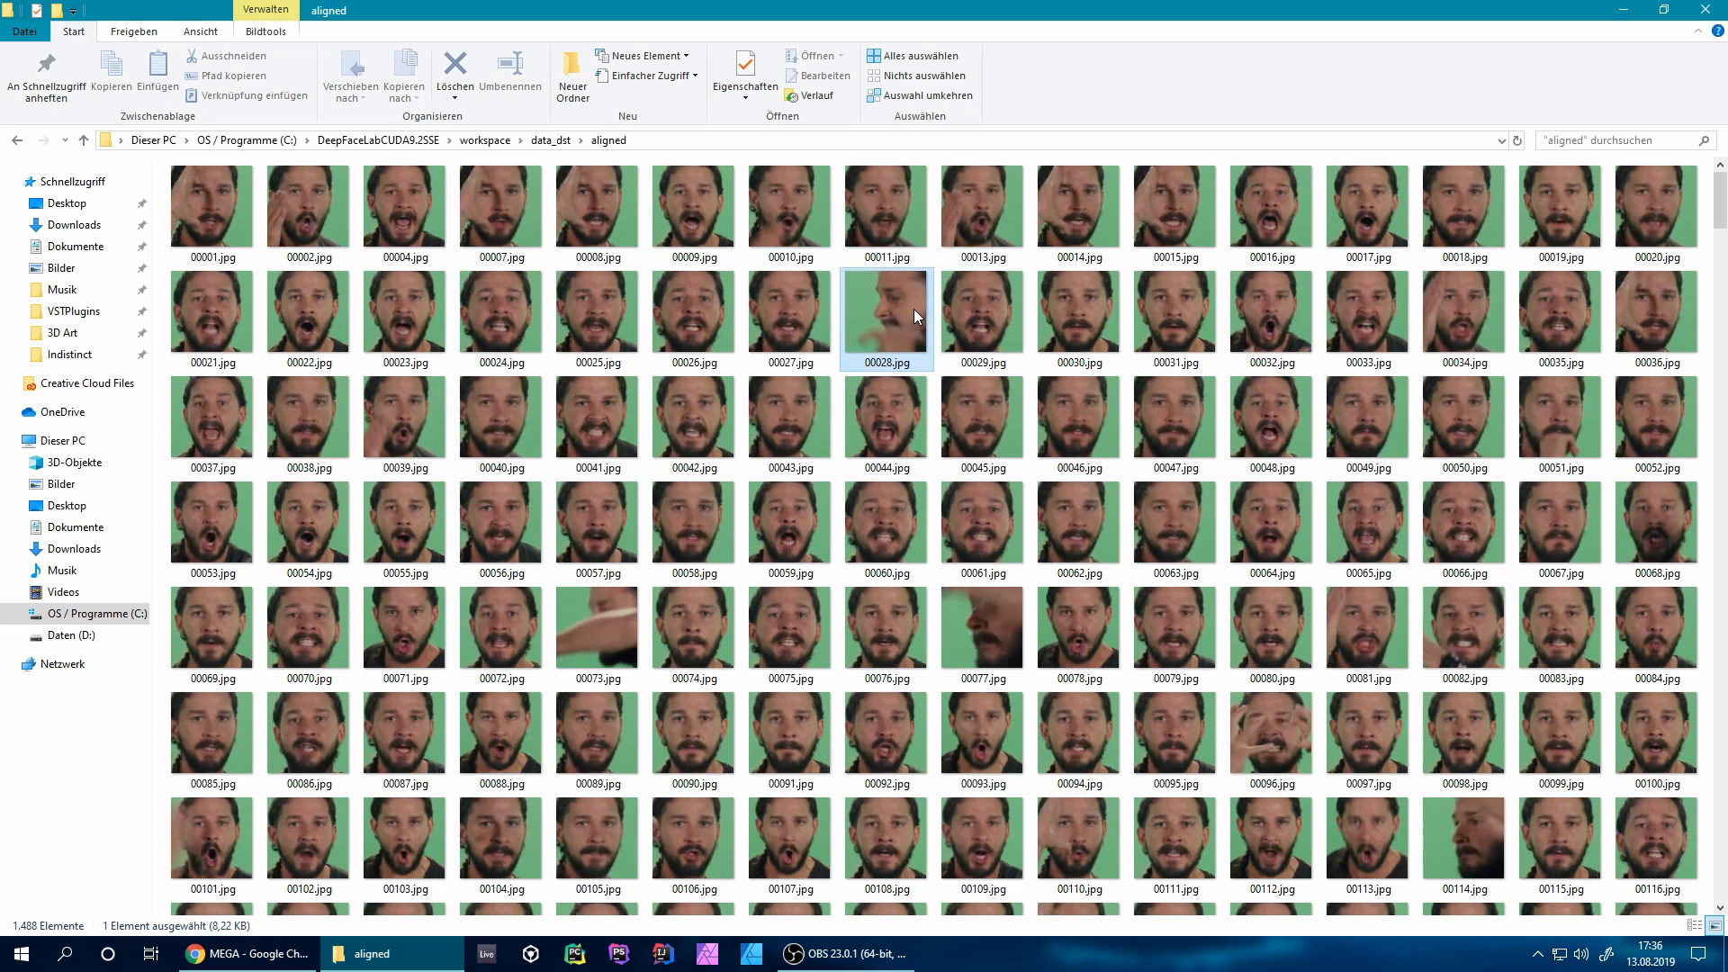
{"action": "key", "text": "Delete"}
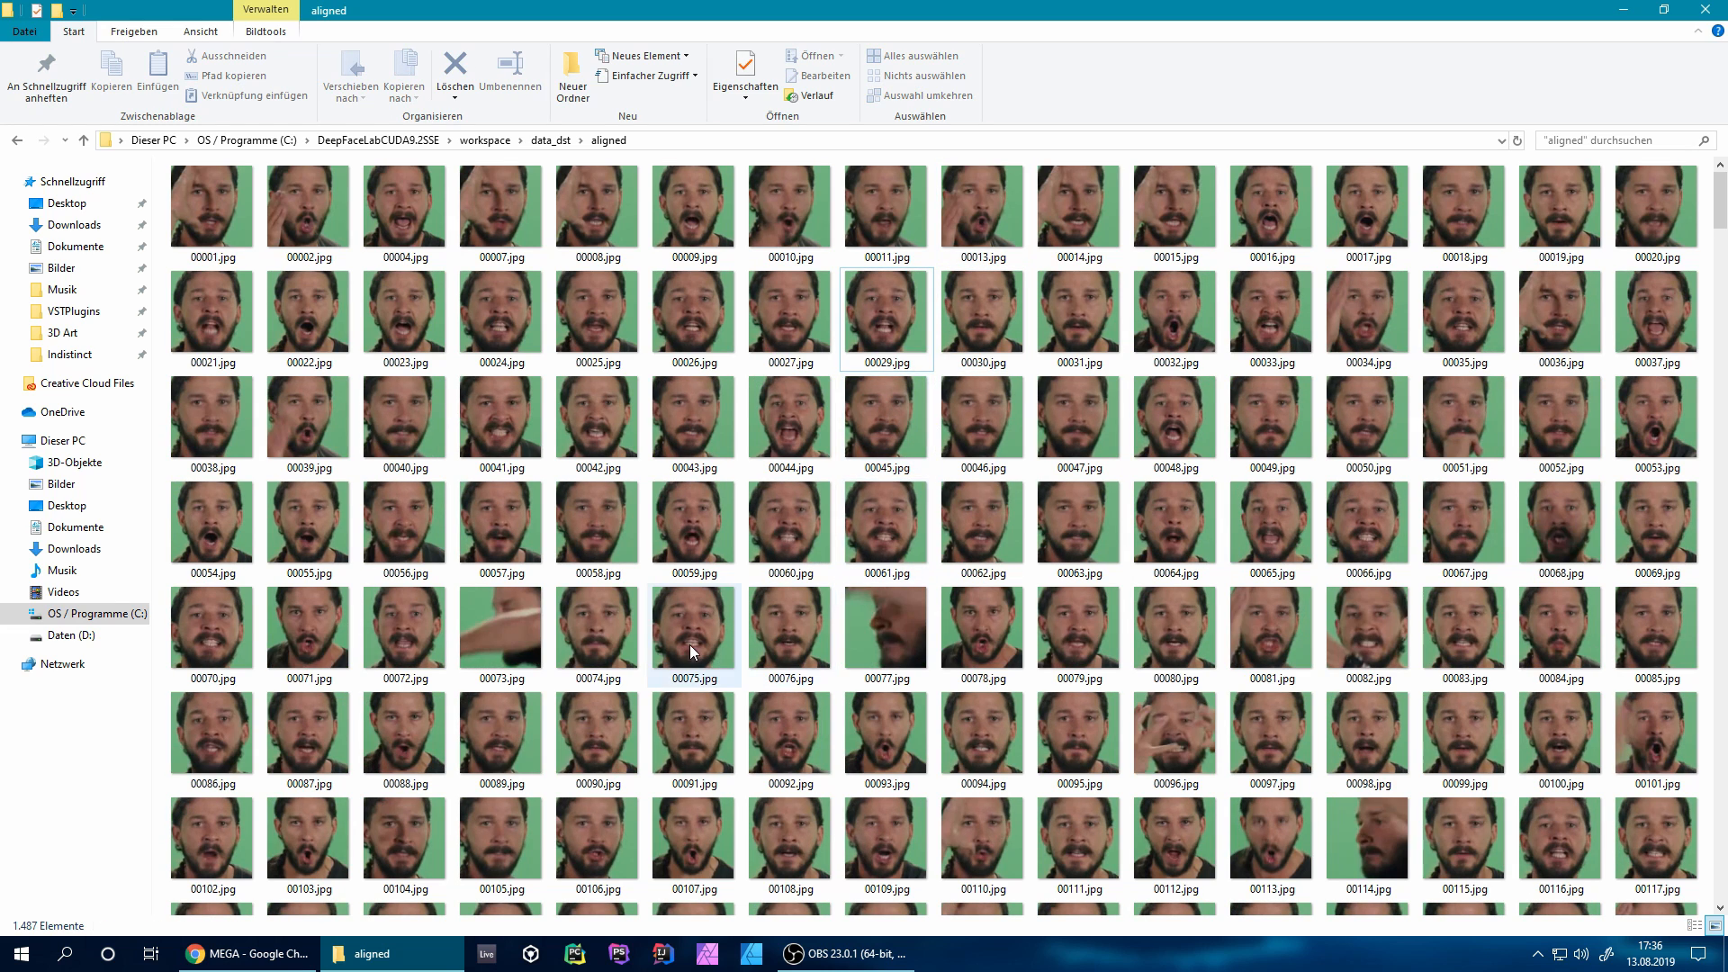
Delete the covered or turned-away destination faces 00073.jpg, 00077.jpg and 00096.jpg.
{"action": "left_click", "coordinate": [522, 641]}
{"action": "key", "text": "Delete"}
{"action": "left_click", "coordinate": [760, 653]}
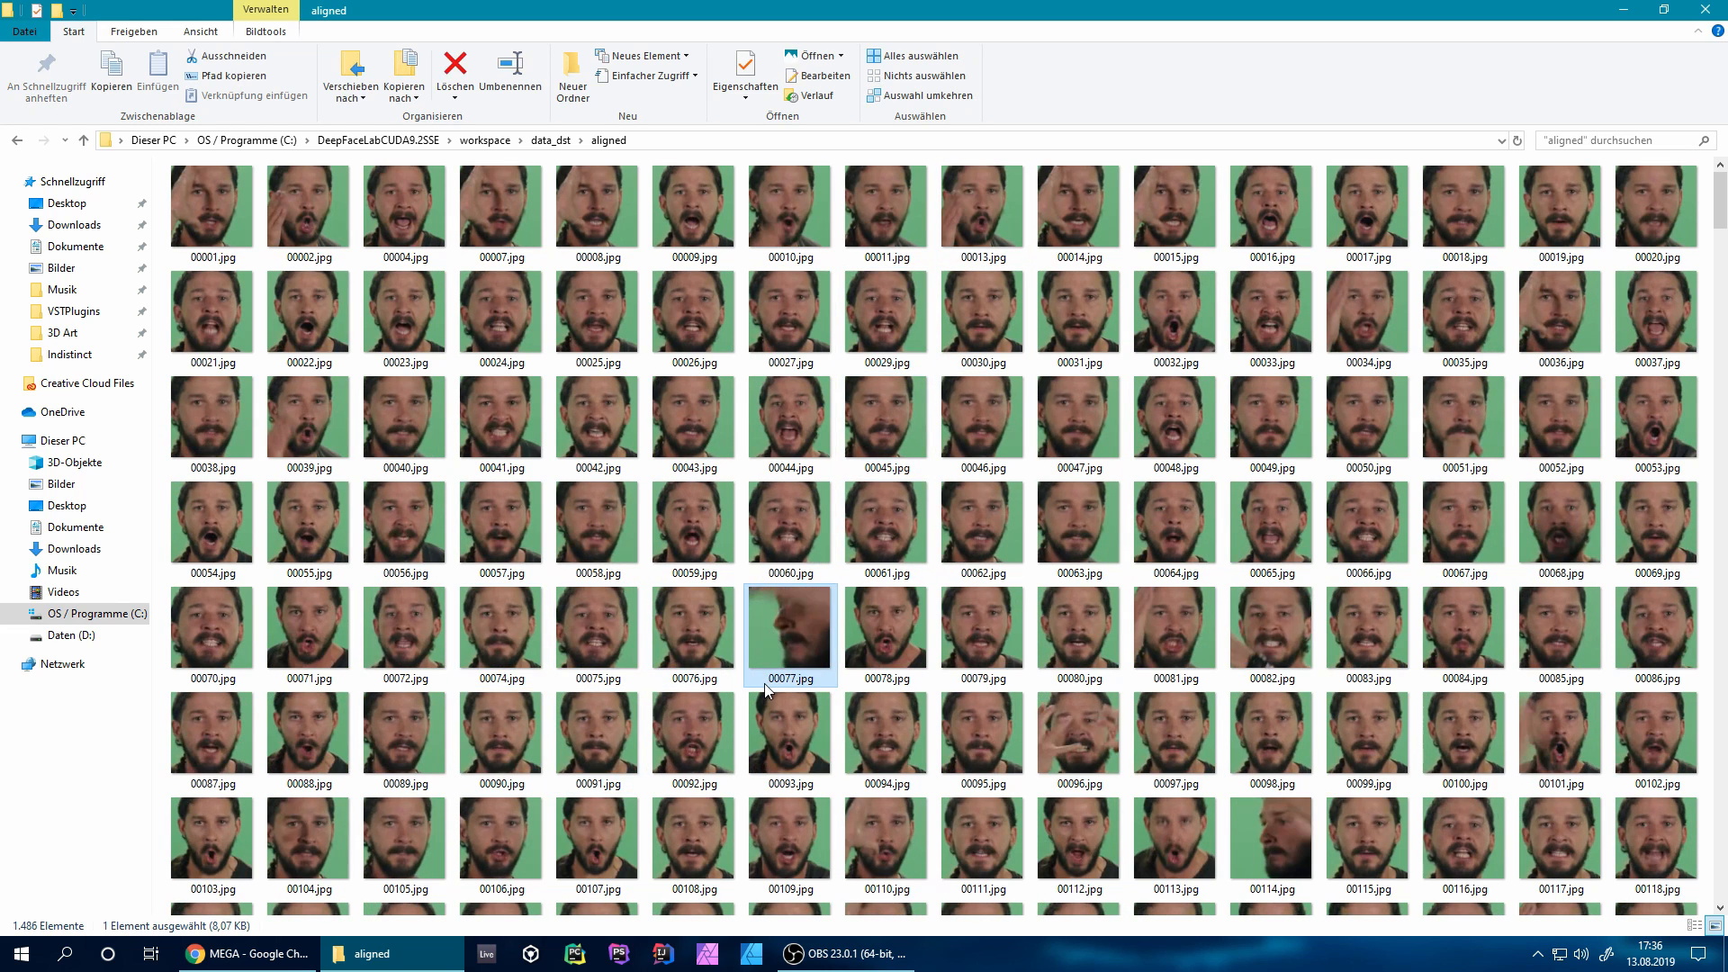
{"action": "key", "text": "Delete"}
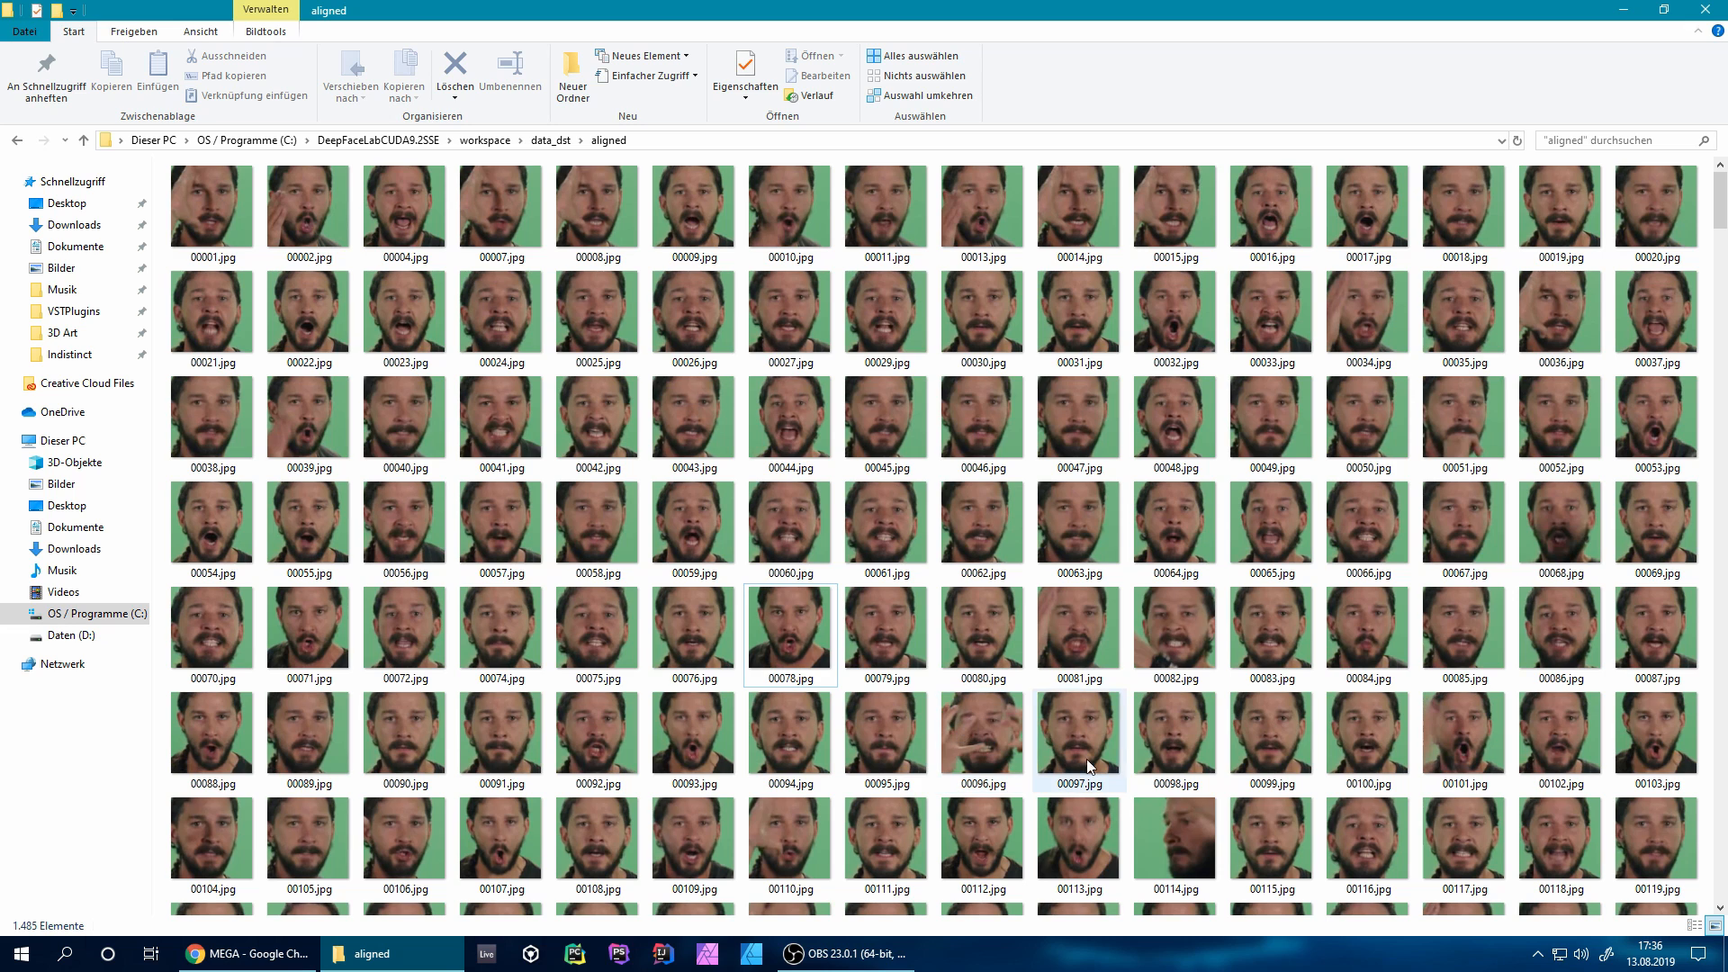
{"action": "scroll", "coordinate": [1168, 655], "scroll_direction": "down", "scroll_amount": 3}
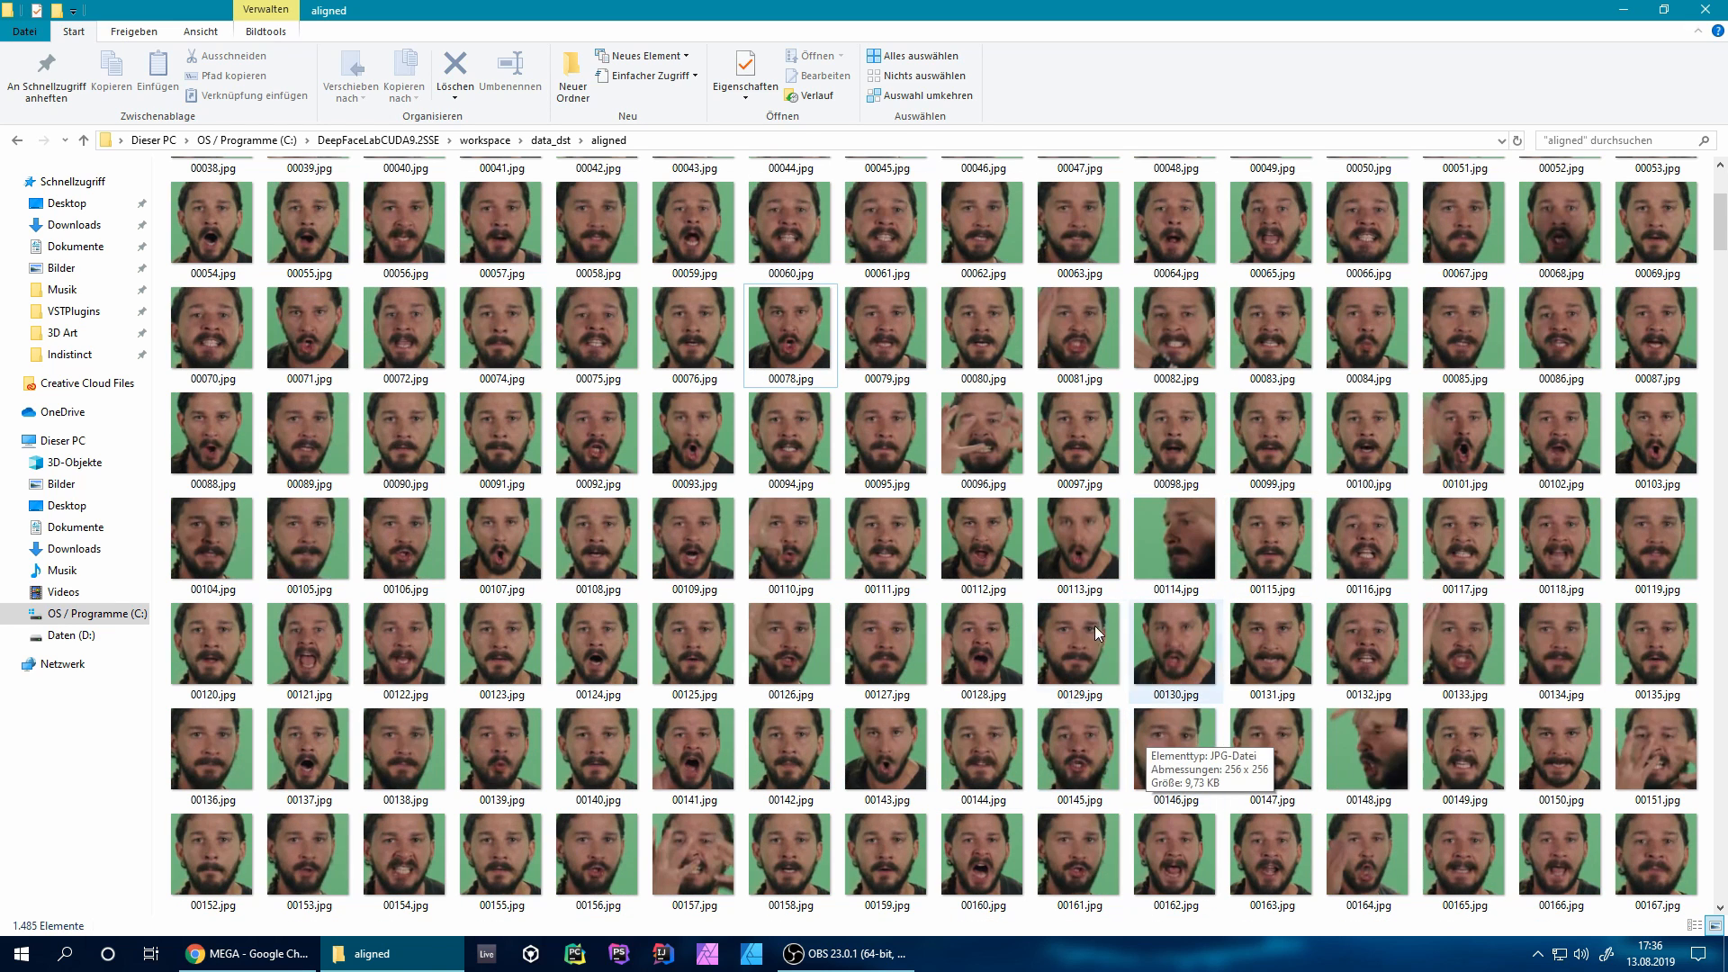
{"action": "left_click", "coordinate": [958, 419]}
{"action": "key", "text": "Delete"}
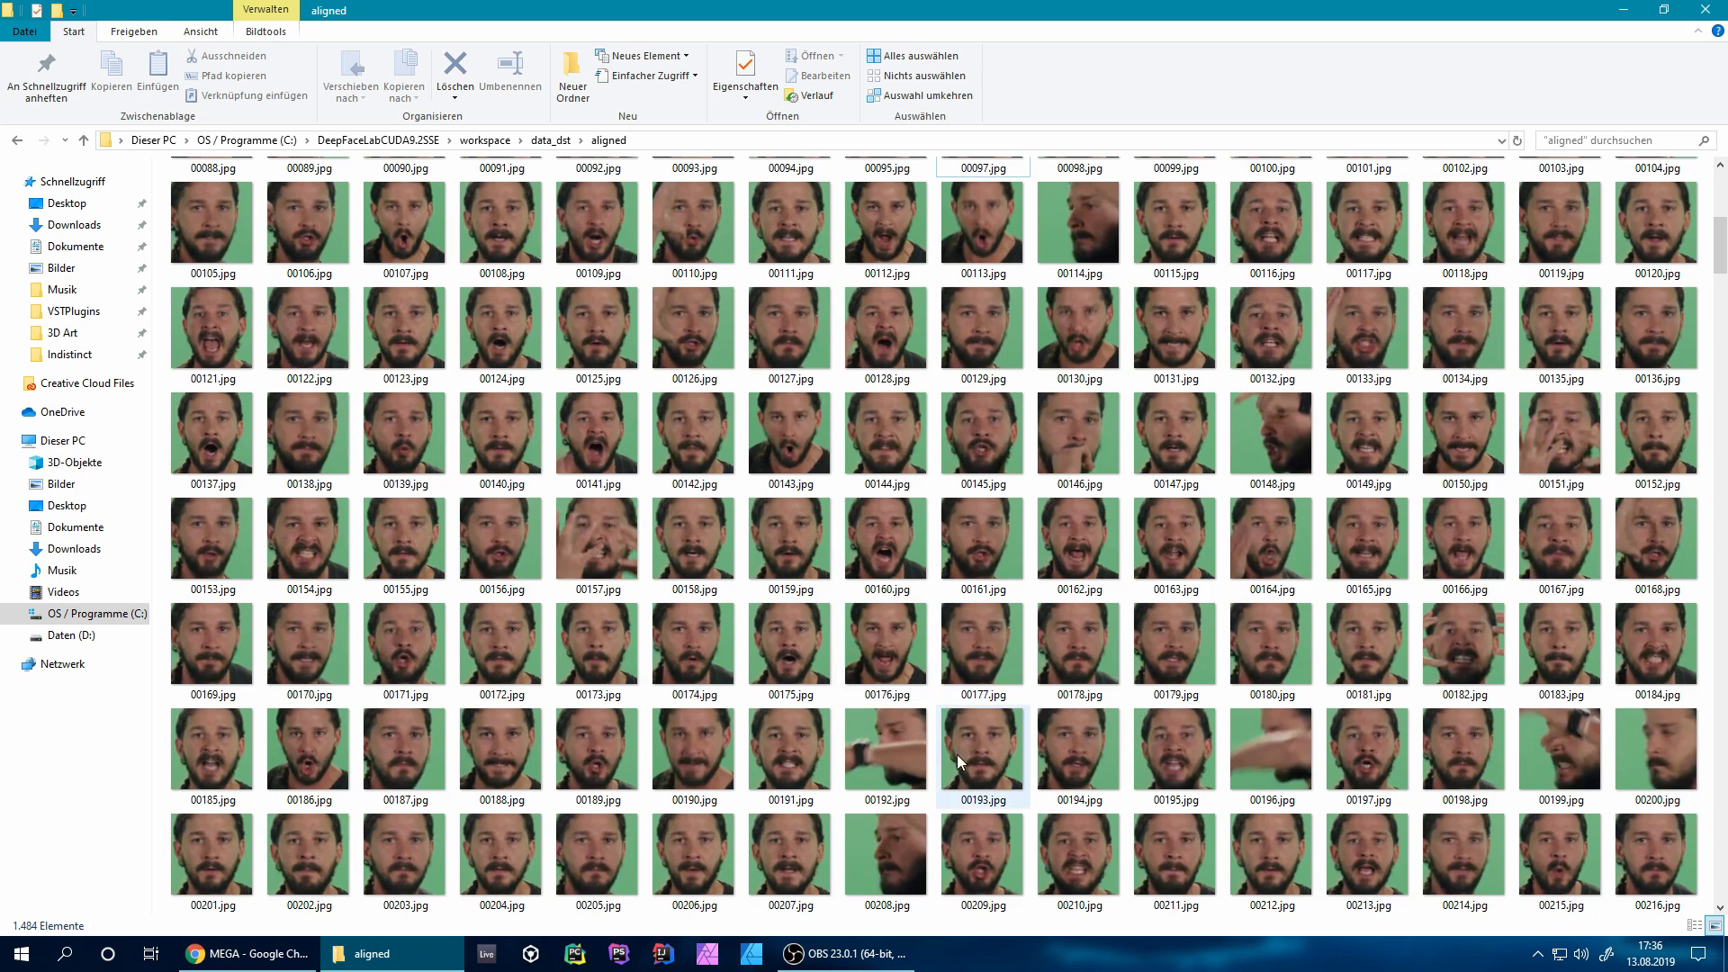
Delete the arm-covered destination faces 00192.jpg, 00196.jpg, 00199.jpg and 00221.jpg.
{"action": "left_click", "coordinate": [902, 760]}
{"action": "key", "text": "Delete"}
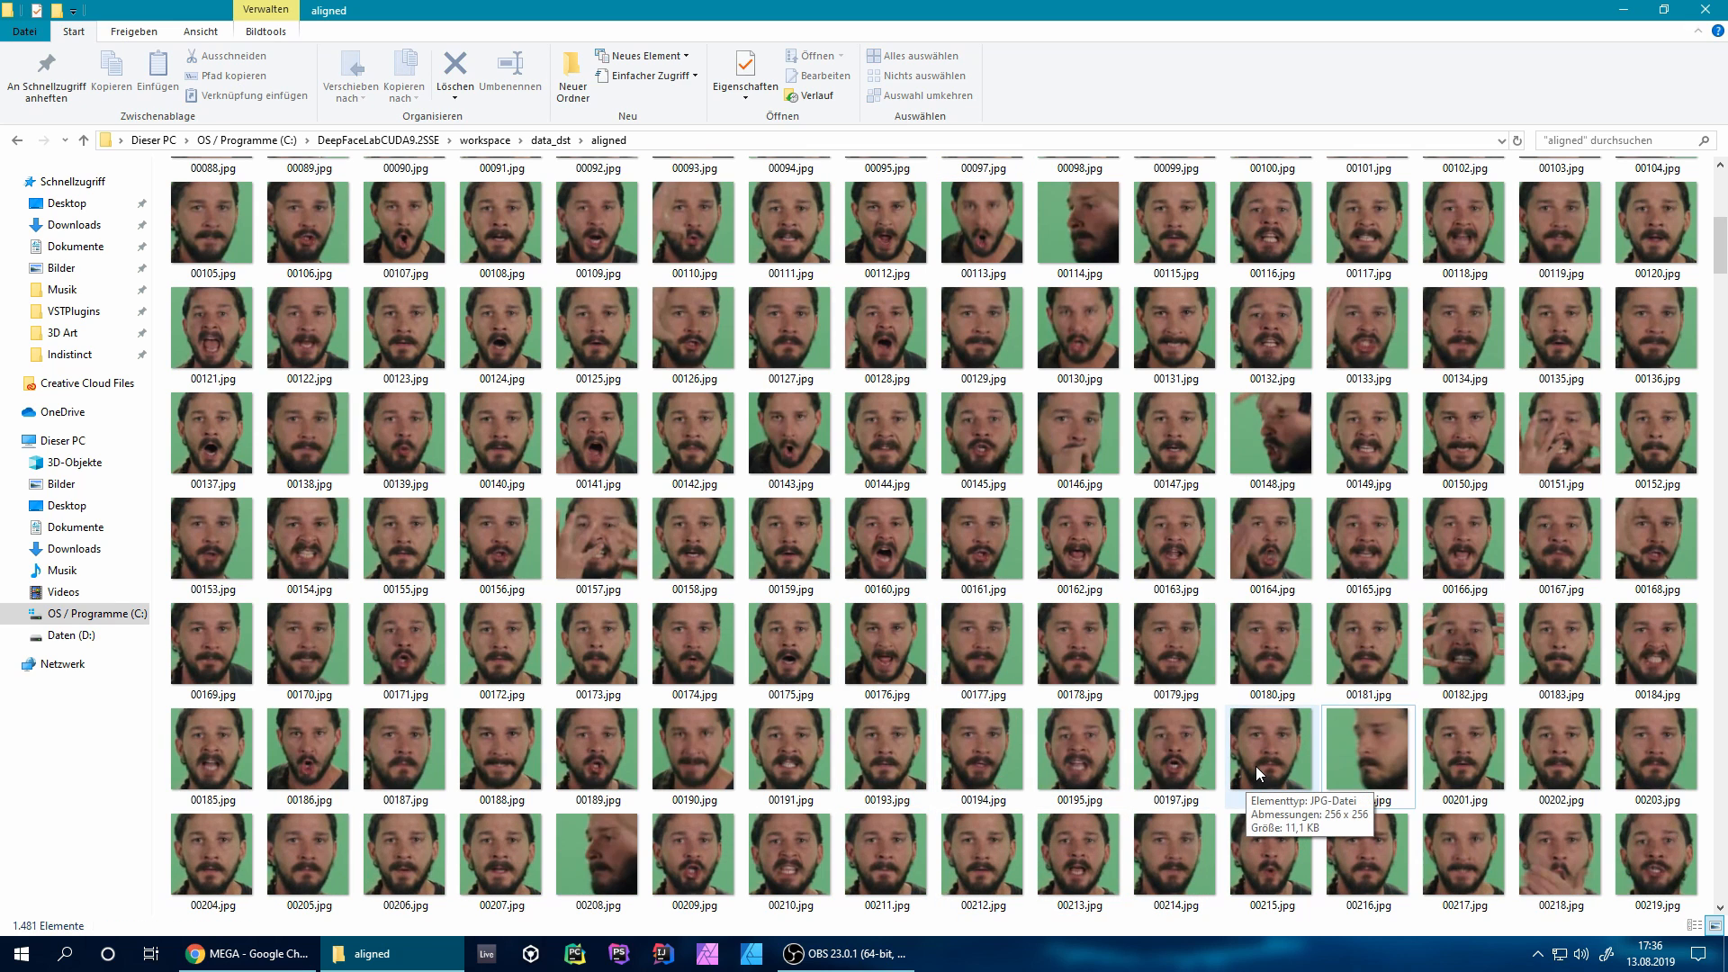
{"action": "scroll", "coordinate": [1255, 765], "scroll_direction": "down", "scroll_amount": 3}
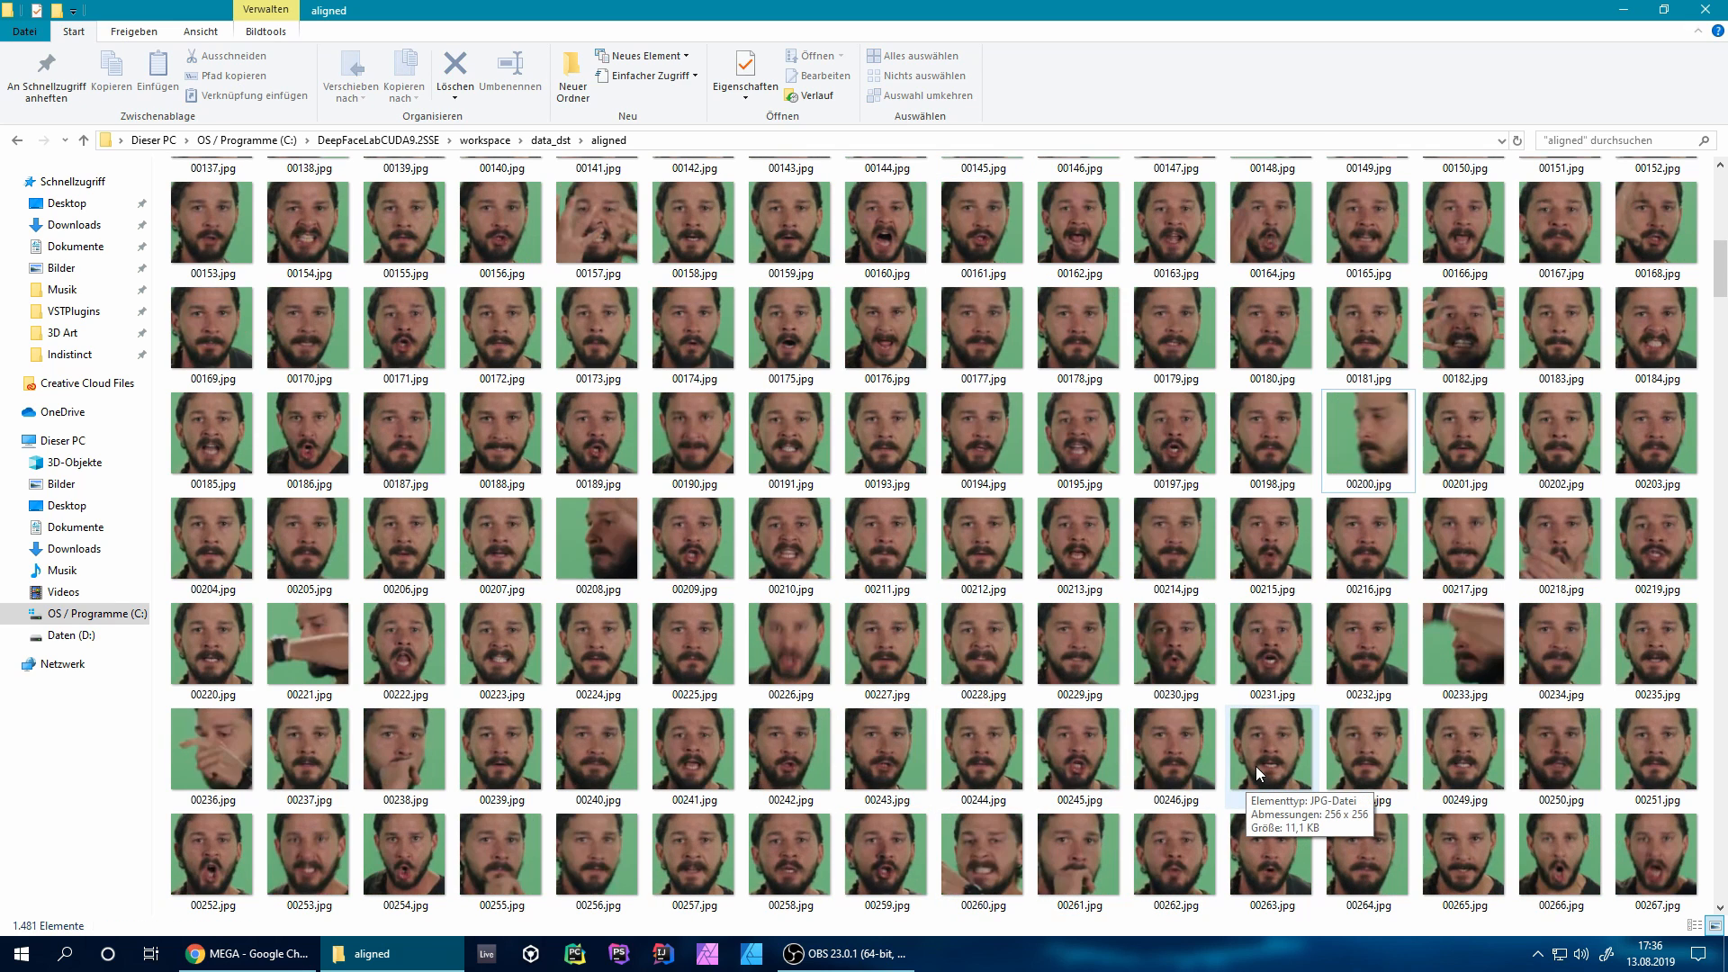
{"action": "left_click", "coordinate": [315, 646]}
{"action": "key", "text": "Delete"}
Delete the covered destination face 00335.jpg and the blurred face 00382.jpg.
{"action": "scroll", "coordinate": [691, 760], "scroll_direction": "down", "scroll_amount": 3}
{"action": "scroll", "coordinate": [691, 759], "scroll_direction": "down", "scroll_amount": 3}
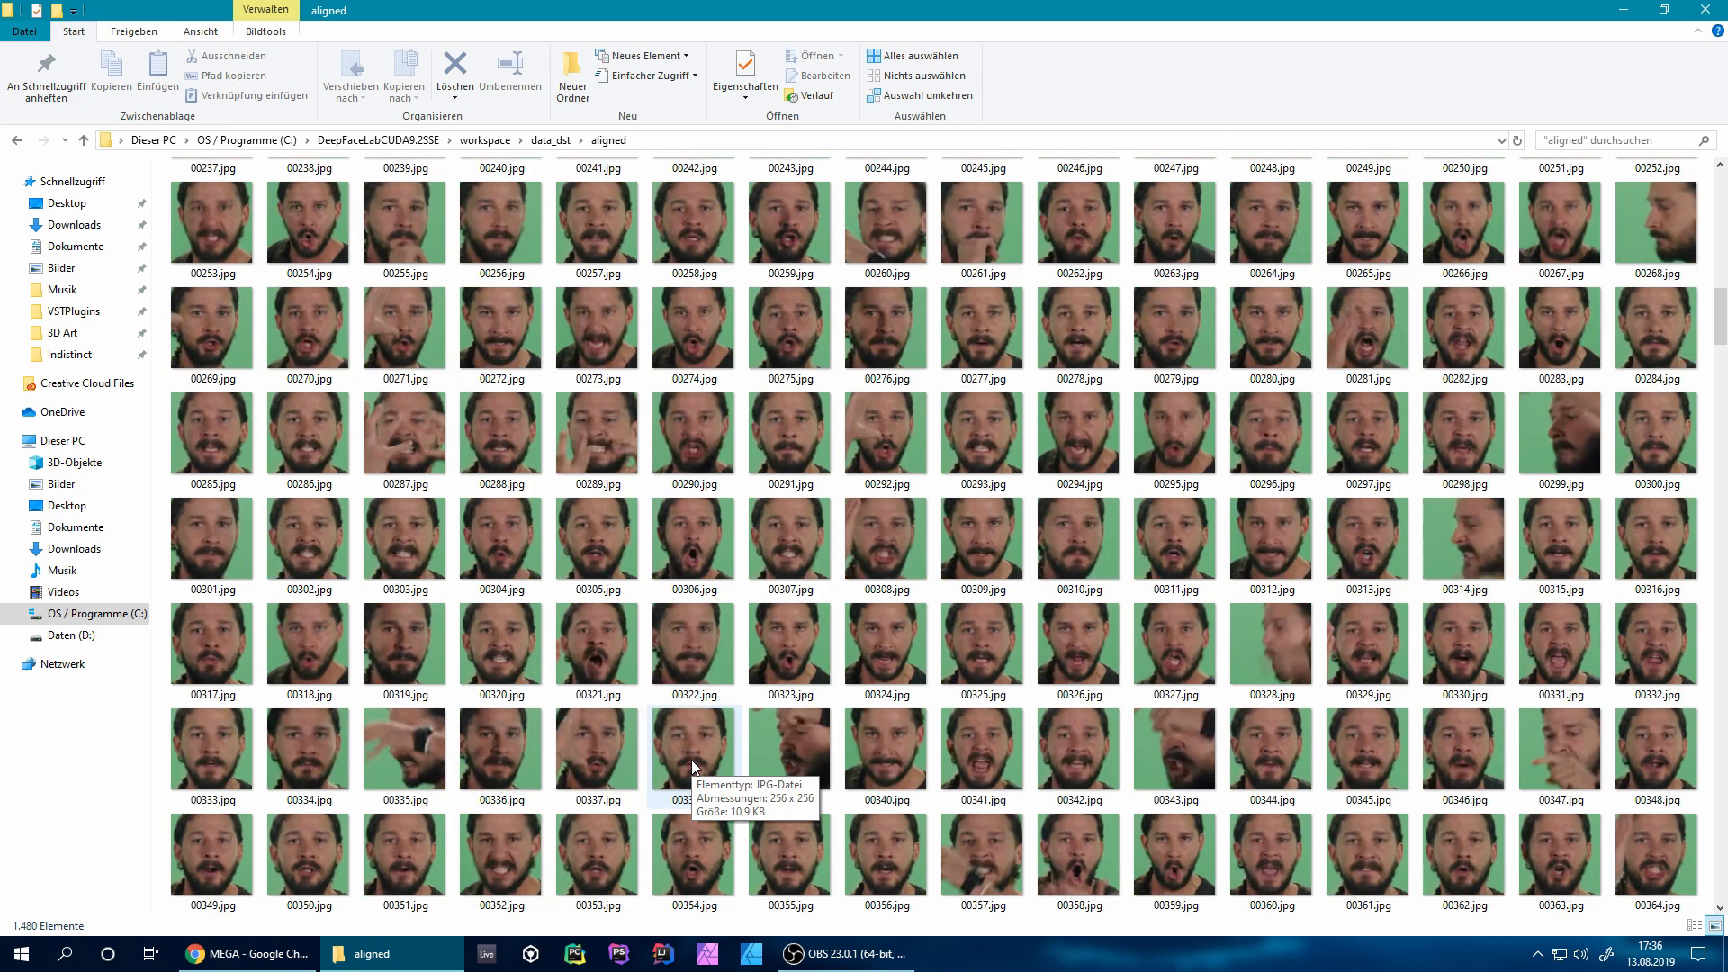
{"action": "scroll", "coordinate": [691, 760], "scroll_direction": "down", "scroll_amount": 3}
{"action": "left_click", "coordinate": [412, 443]}
{"action": "key", "text": "Delete"}
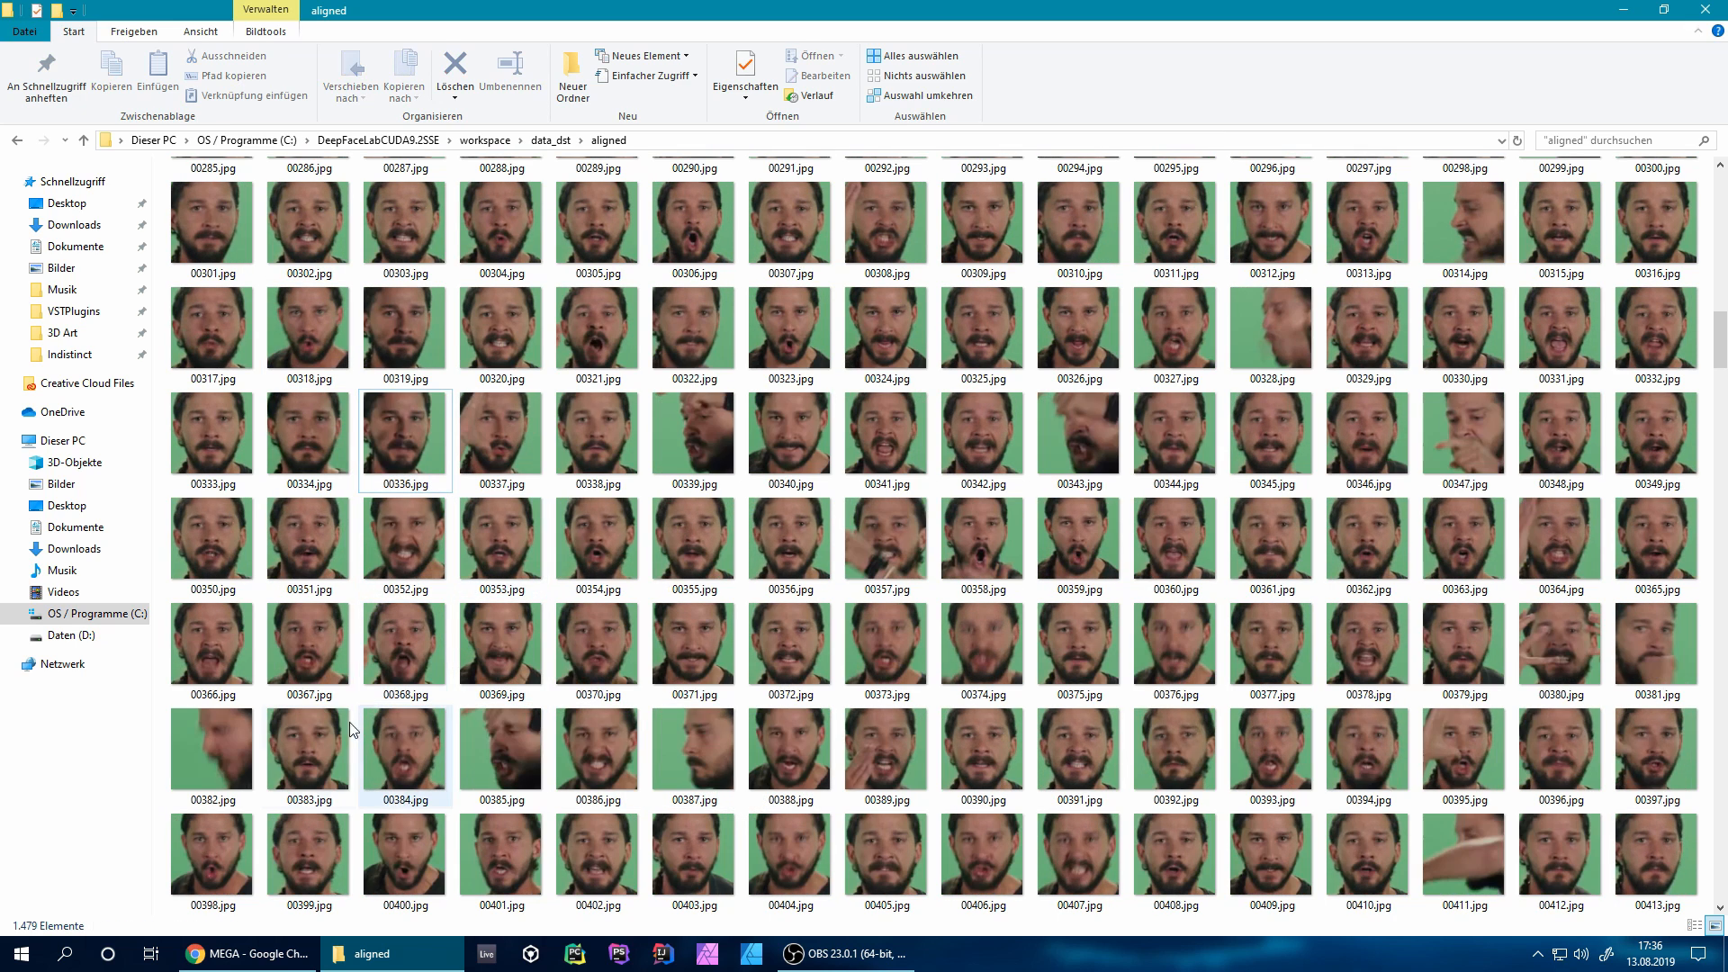
{"action": "left_click", "coordinate": [208, 737]}
{"action": "key", "text": "Delete"}
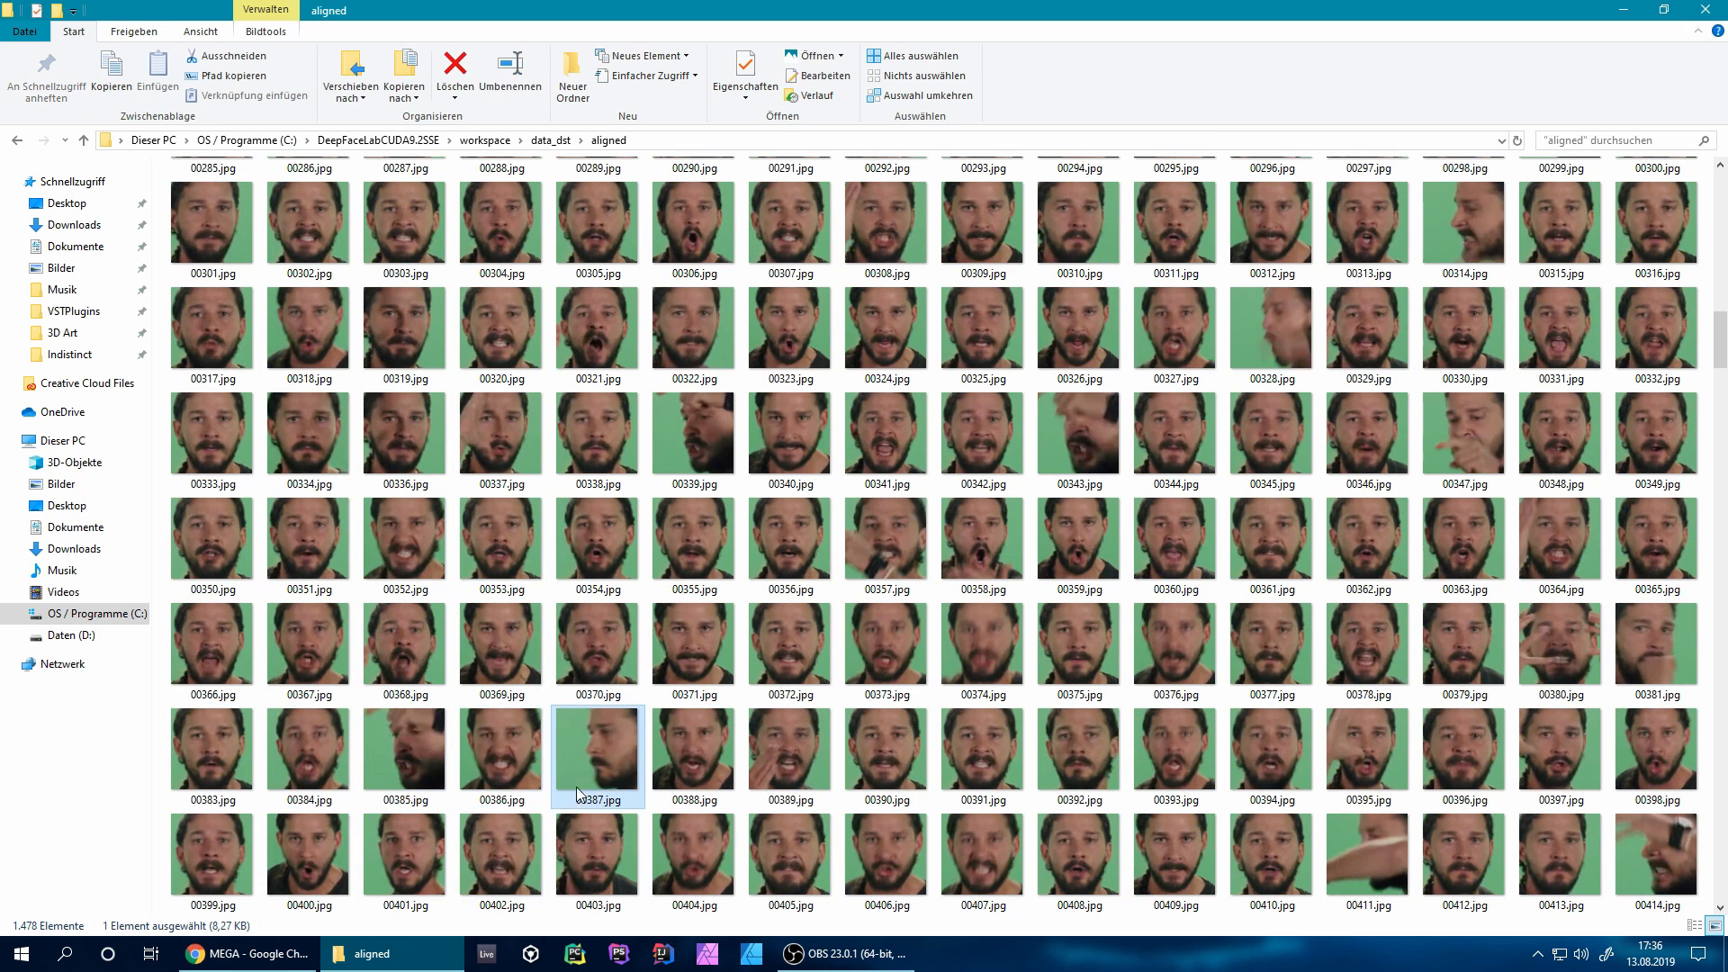
Delete the hand-covered or blurred destination faces 00343.jpg, 00347.jpg and 00328.jpg.
{"action": "left_click", "coordinate": [1056, 417]}
{"action": "key", "text": "Delete"}
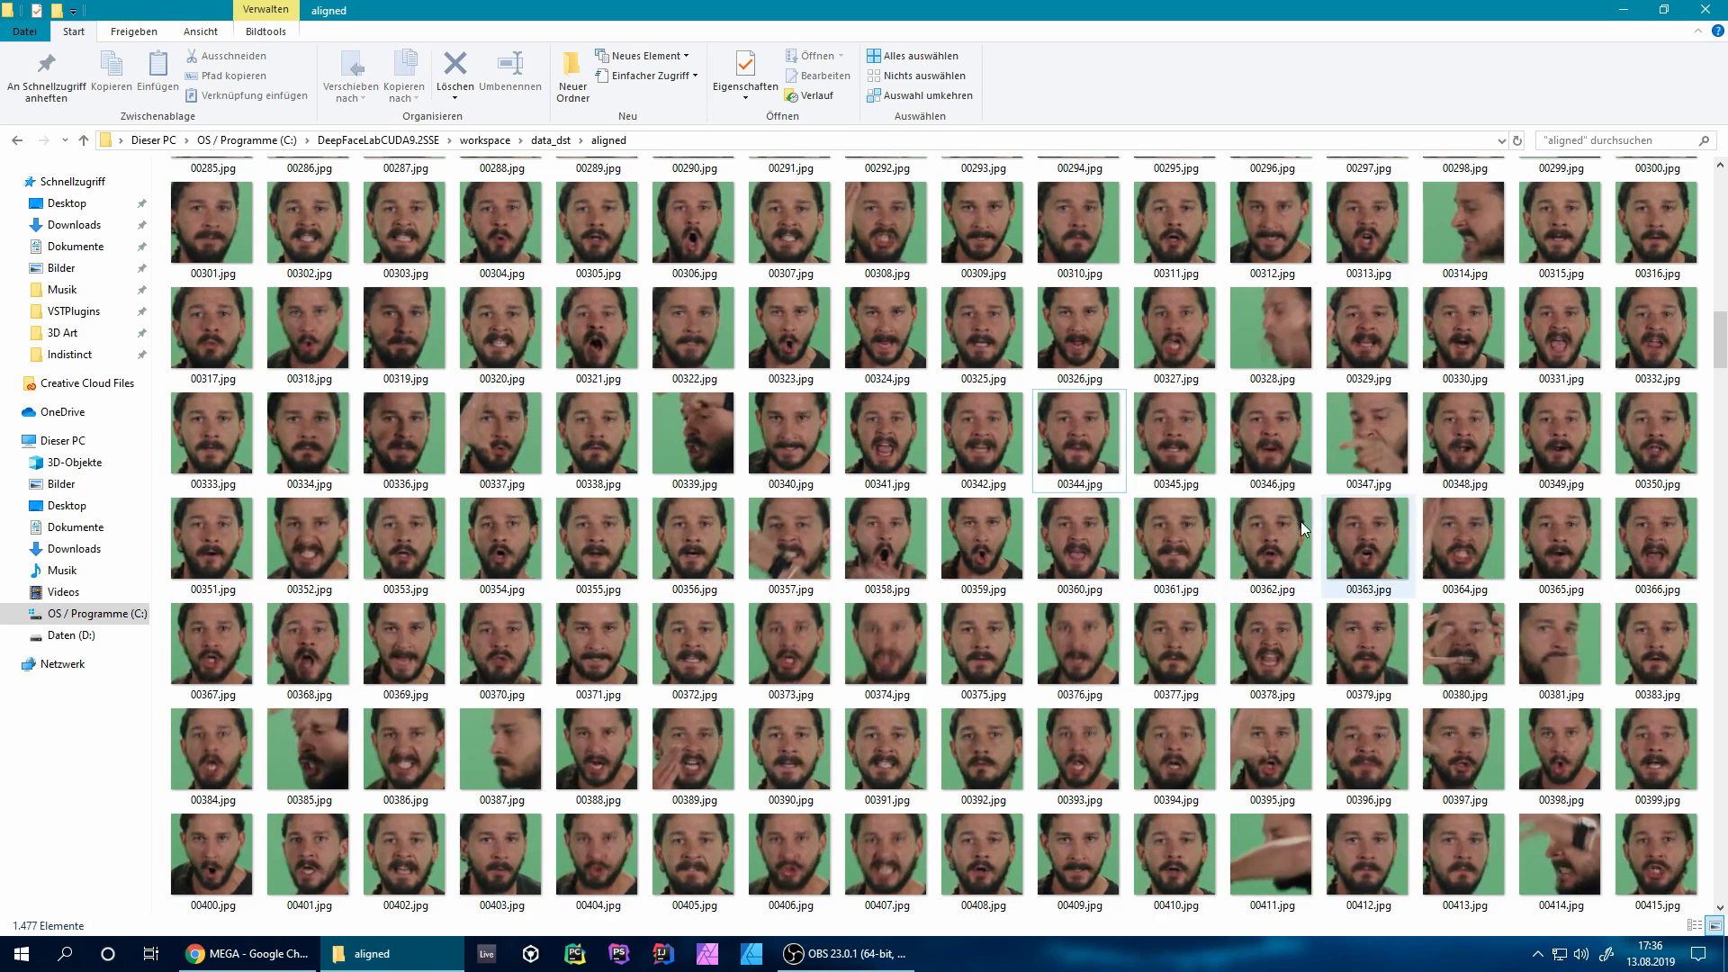
{"action": "left_click", "coordinate": [1355, 439]}
{"action": "key", "text": "Delete"}
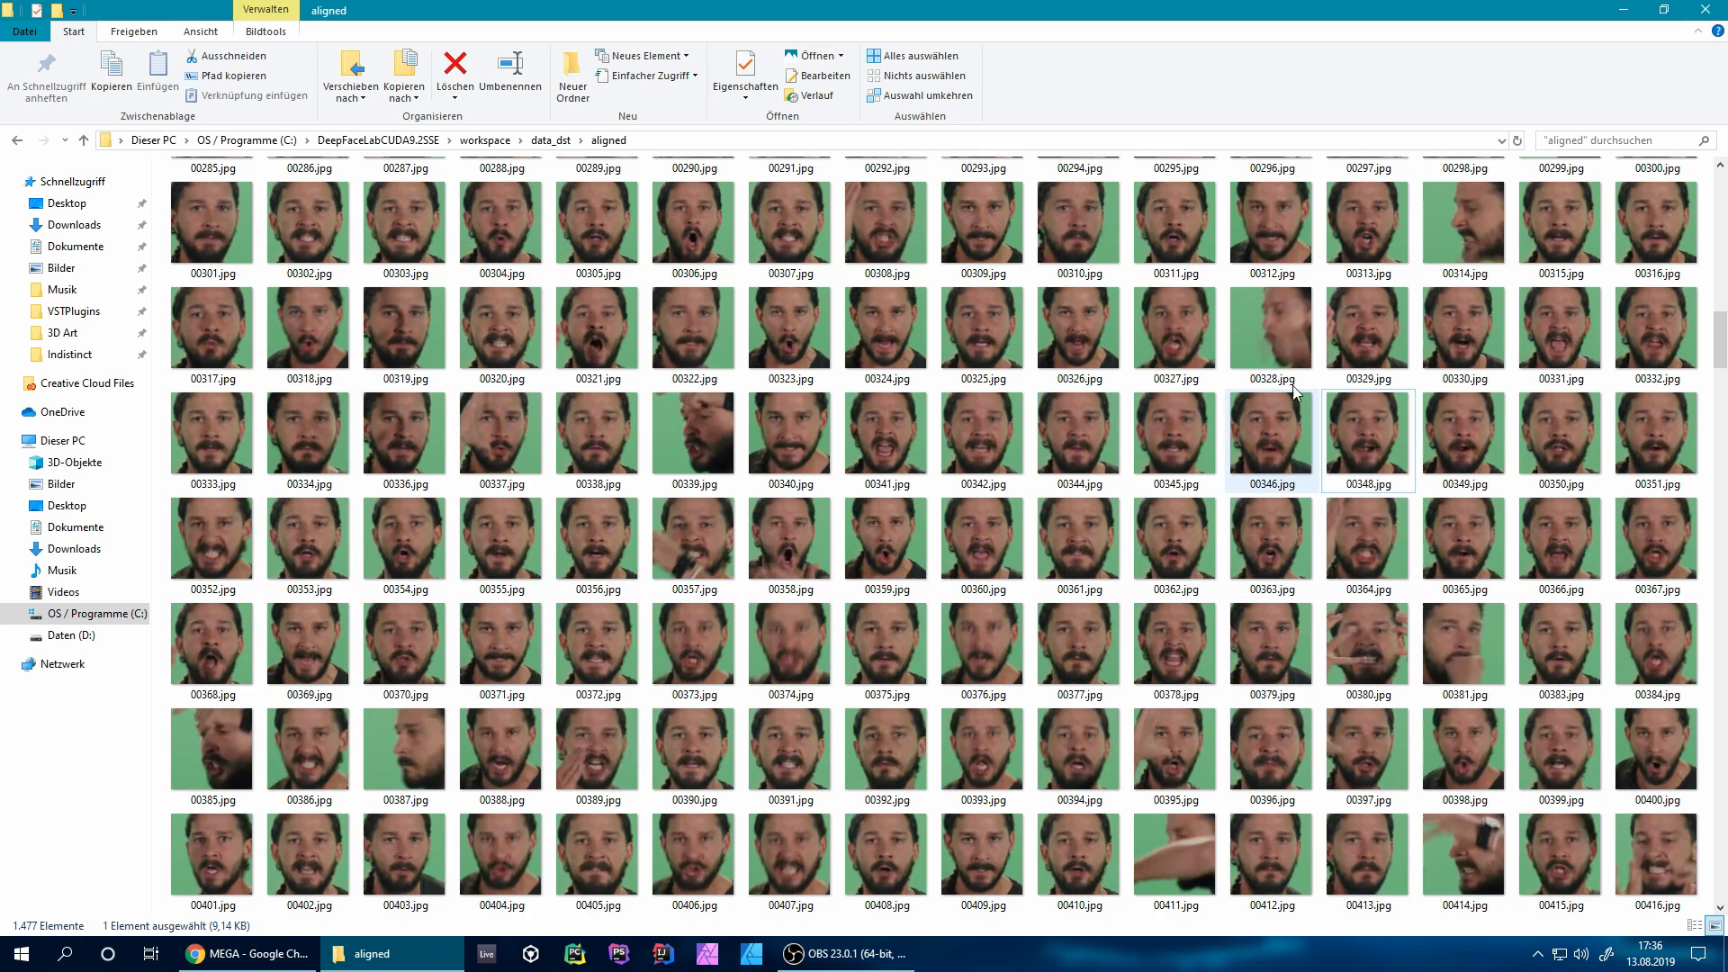
{"action": "left_click", "coordinate": [1272, 331]}
{"action": "key", "text": "Delete"}
Delete the arm-covered destination faces 00411.jpg and 00414.jpg and one more unusable face further down.
{"action": "left_click", "coordinate": [1089, 850]}
{"action": "key", "text": "Delete"}
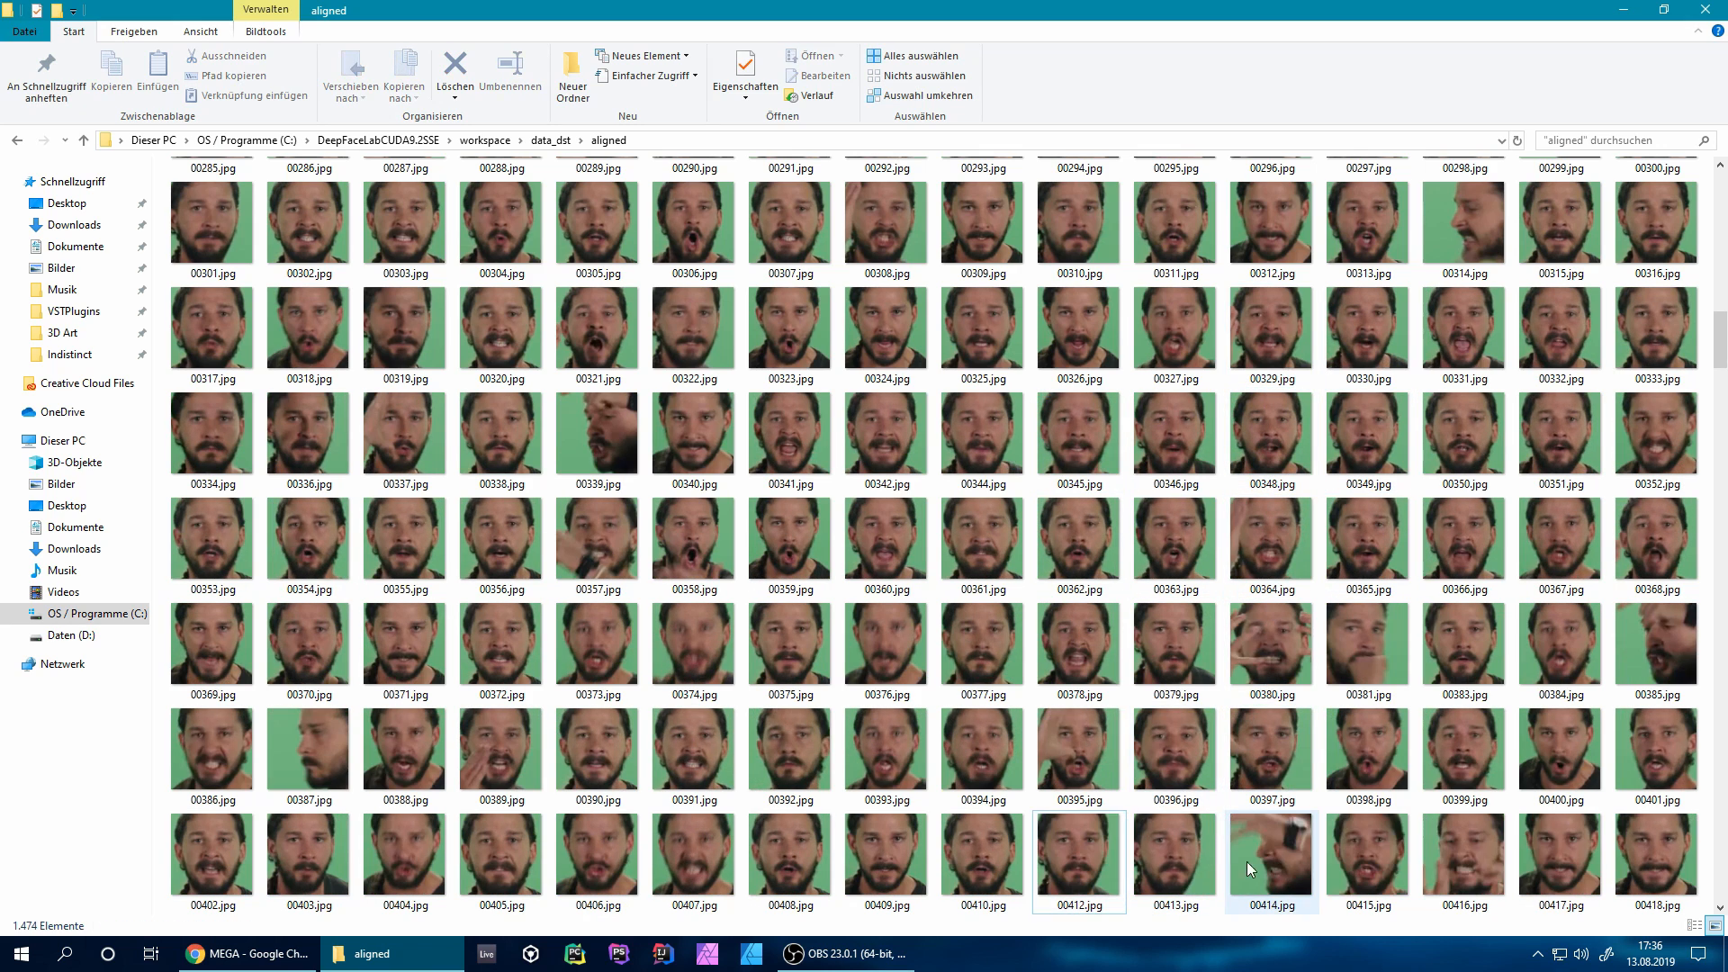
{"action": "left_click", "coordinate": [1251, 859]}
{"action": "key", "text": "Delete"}
{"action": "scroll", "coordinate": [1260, 796], "scroll_direction": "down", "scroll_amount": 5}
{"action": "left_click", "coordinate": [711, 355]}
{"action": "key", "text": "Delete"}
Delete another unusable face deeper in the destination set and skim the remaining images towards the end.
{"action": "scroll", "coordinate": [978, 682], "scroll_direction": "down", "scroll_amount": 5}
{"action": "scroll", "coordinate": [943, 639], "scroll_direction": "down", "scroll_amount": 4}
{"action": "scroll", "coordinate": [943, 639], "scroll_direction": "up", "scroll_amount": 6}
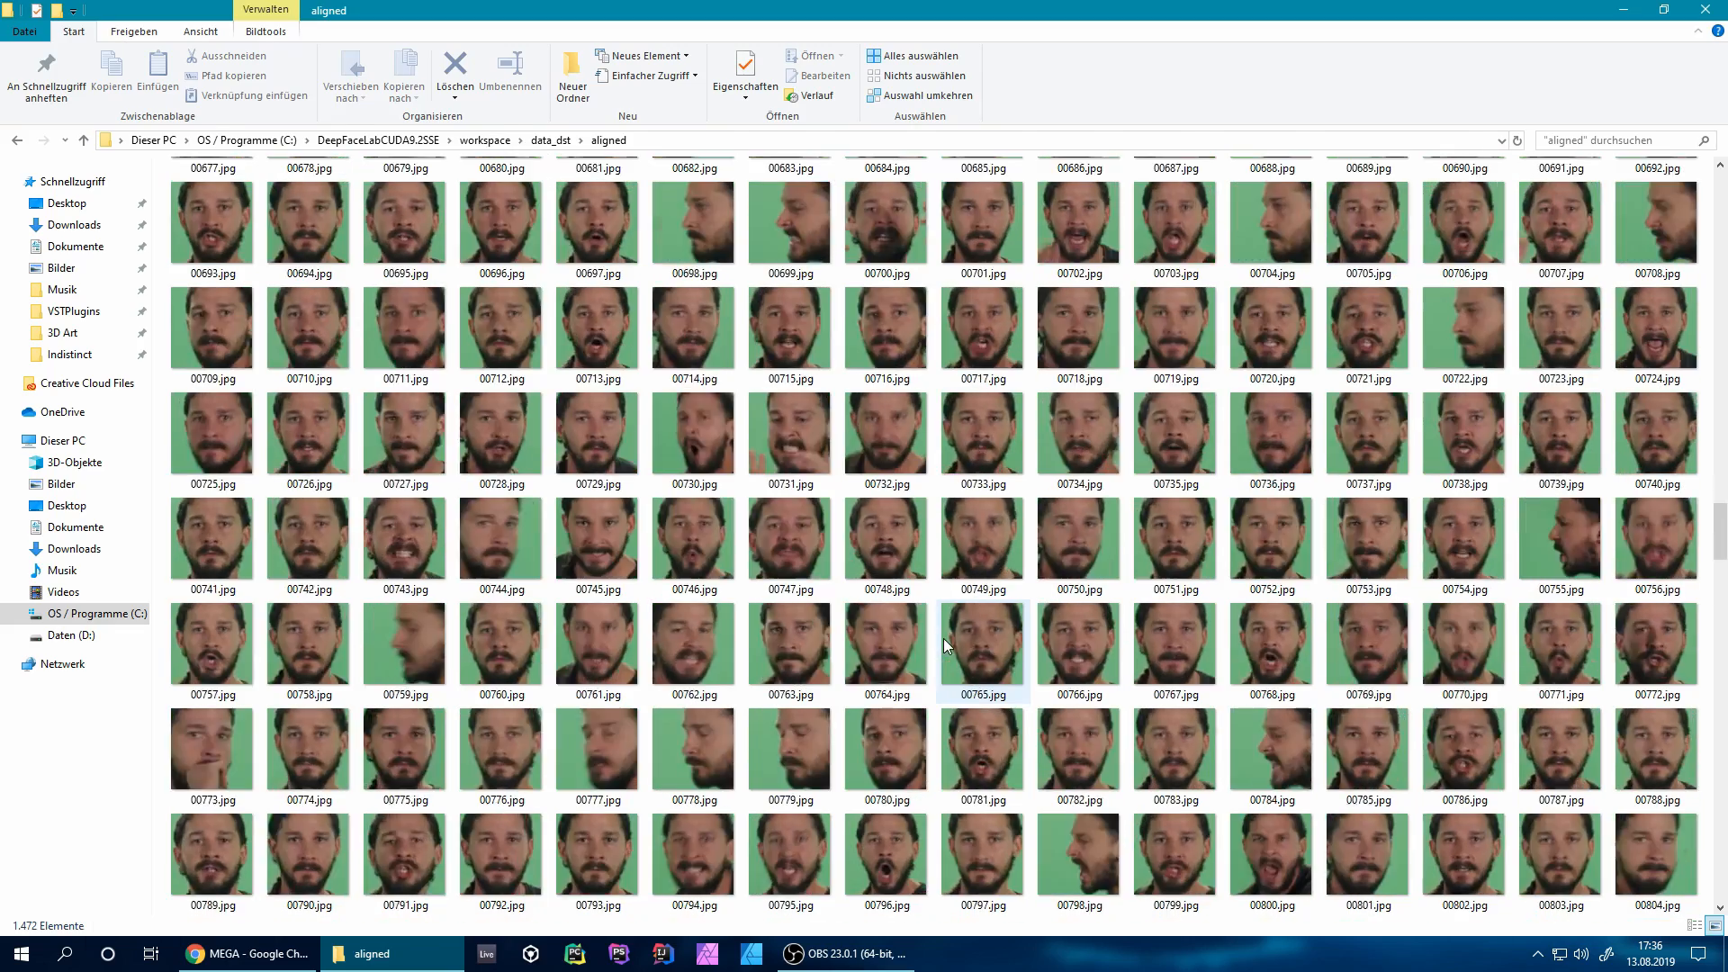
{"action": "scroll", "coordinate": [943, 639], "scroll_direction": "down", "scroll_amount": 2}
{"action": "left_click", "coordinate": [707, 347]}
{"action": "key", "text": "Delete"}
{"action": "scroll", "coordinate": [885, 495], "scroll_direction": "down", "scroll_amount": 10}
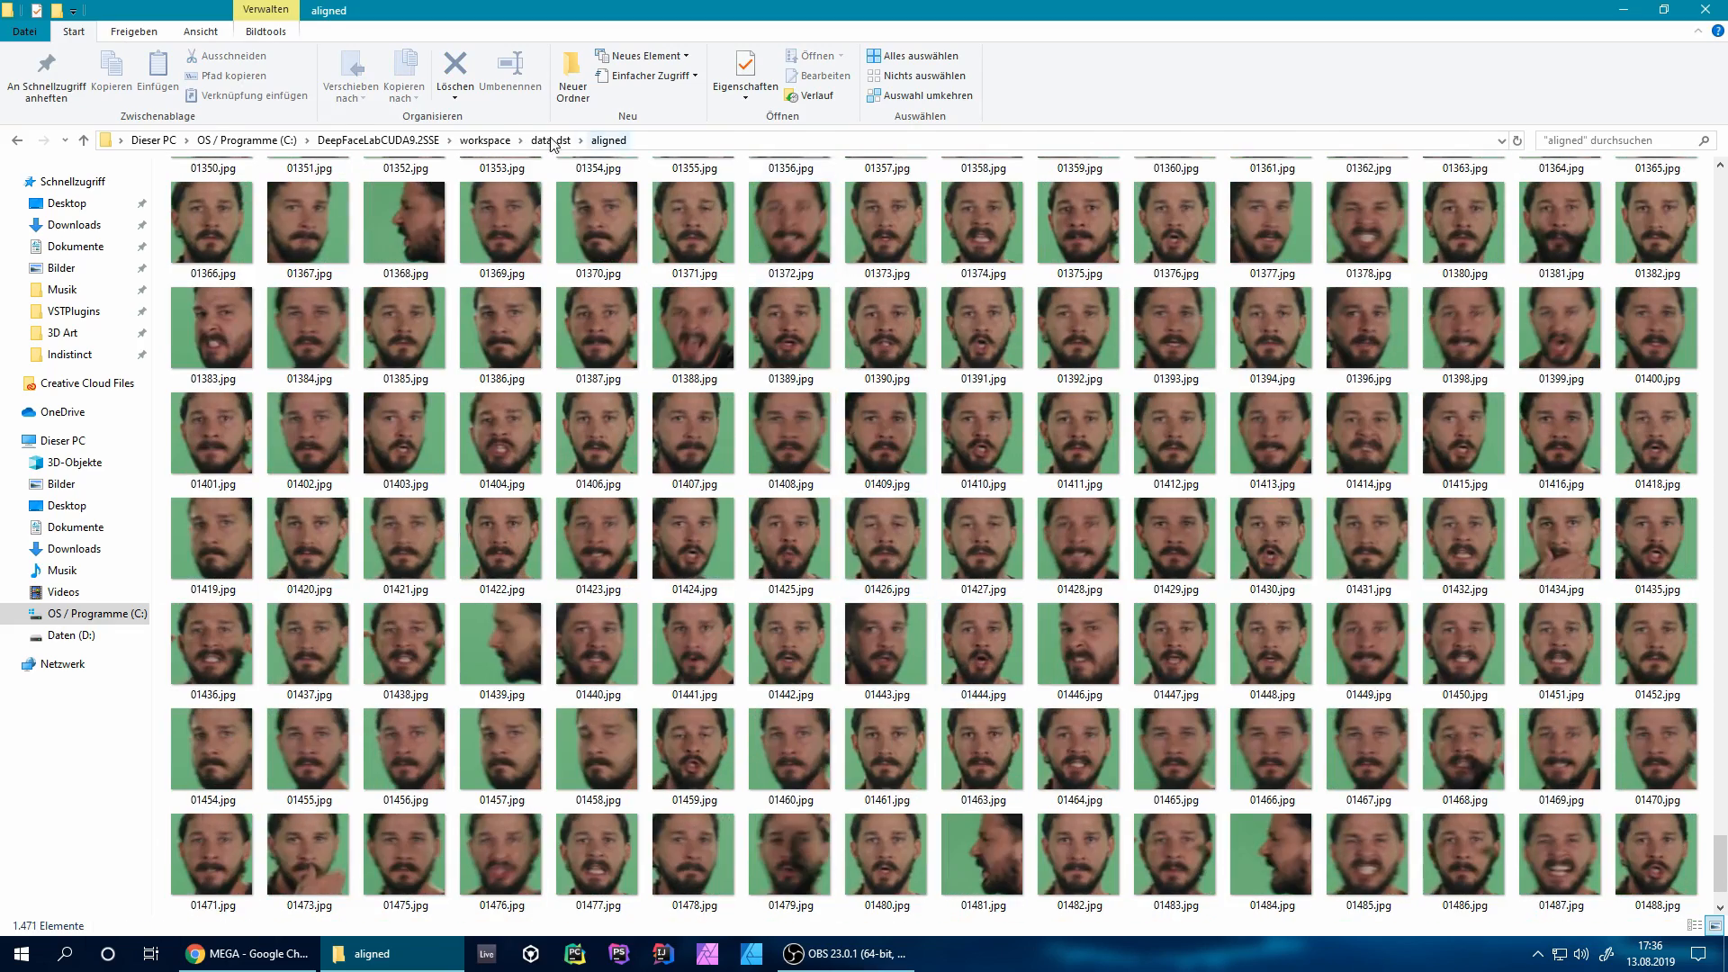
Return to the DeepFaceLabCUDA9.2SSE folder and find the training batch files of stage 6.
{"action": "left_click", "coordinate": [378, 141]}
{"action": "scroll", "coordinate": [443, 459], "scroll_direction": "down", "scroll_amount": 7}
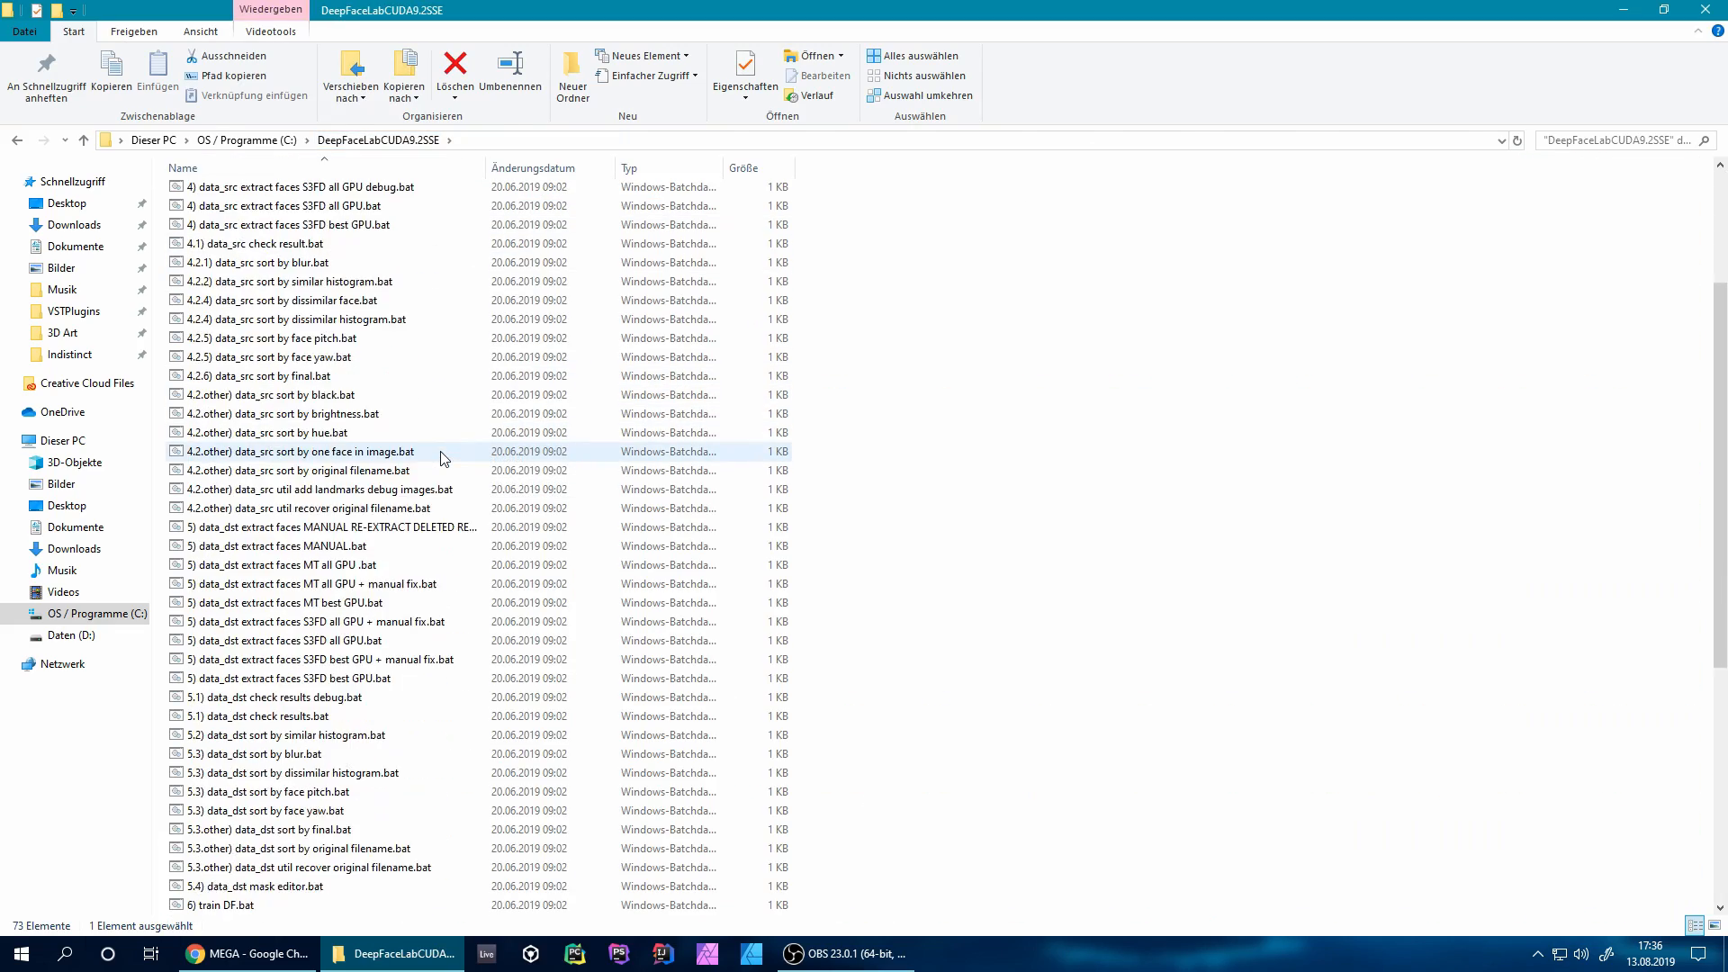
{"action": "scroll", "coordinate": [444, 459], "scroll_direction": "down", "scroll_amount": 2}
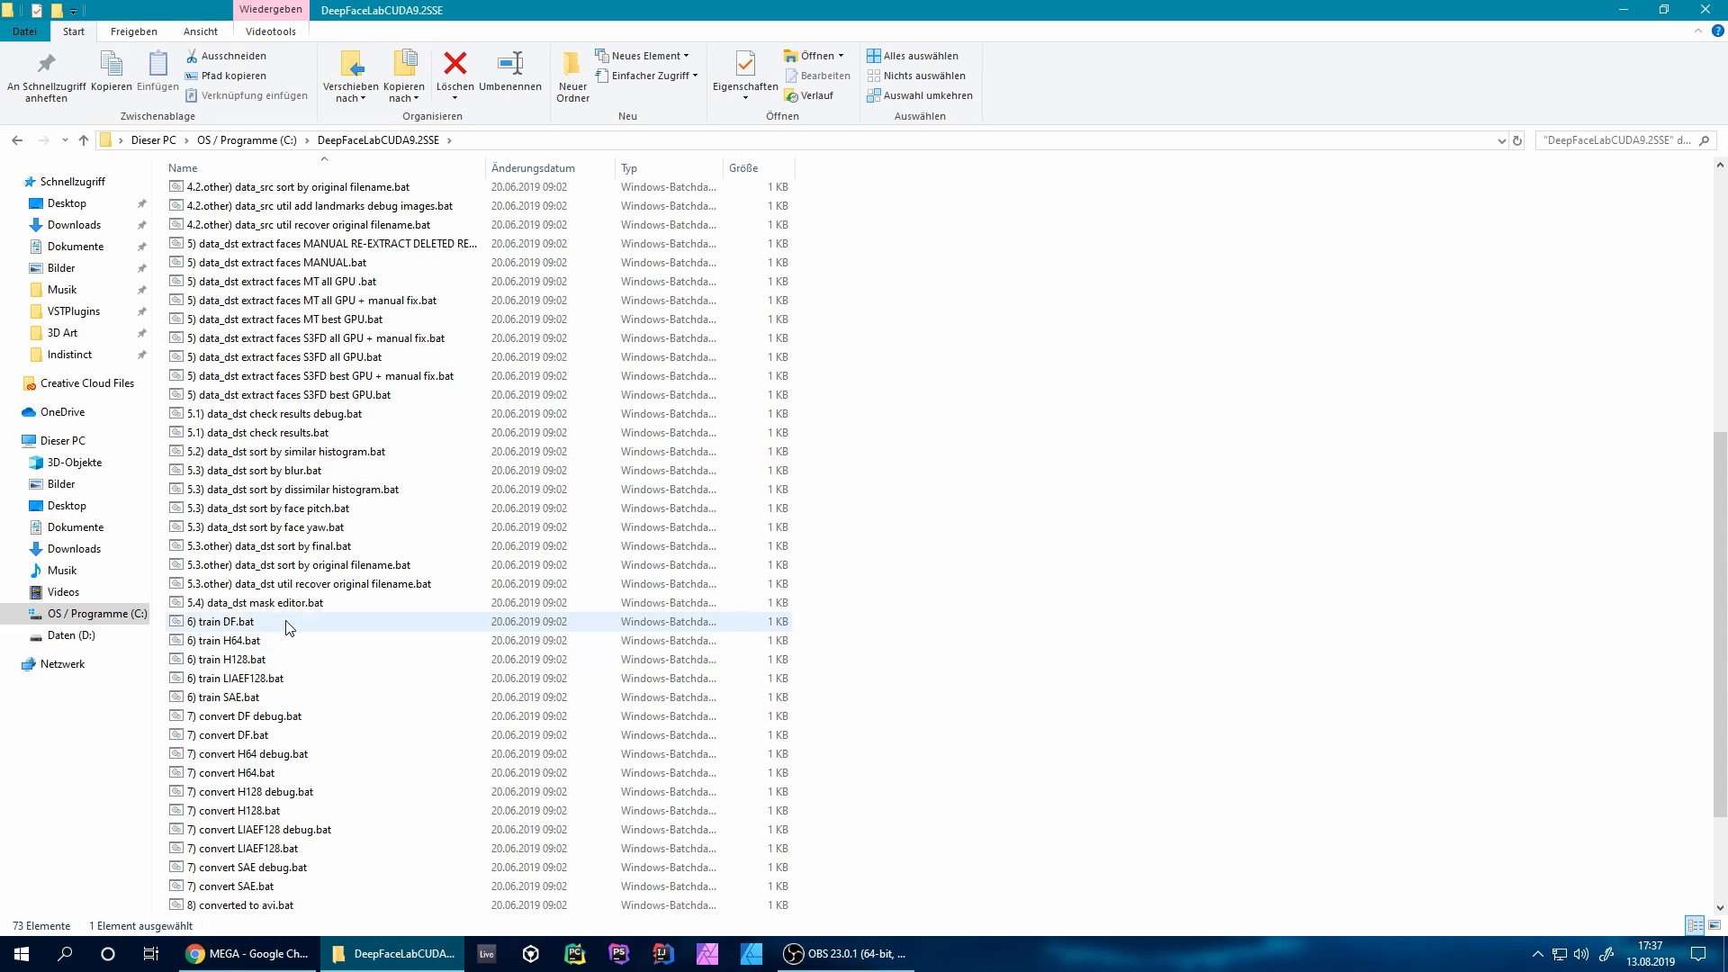
Review the available training scripts DF, H64, H128, LIAEF128 and SAE to choose a suitable model.
{"action": "left_click", "coordinate": [241, 625]}
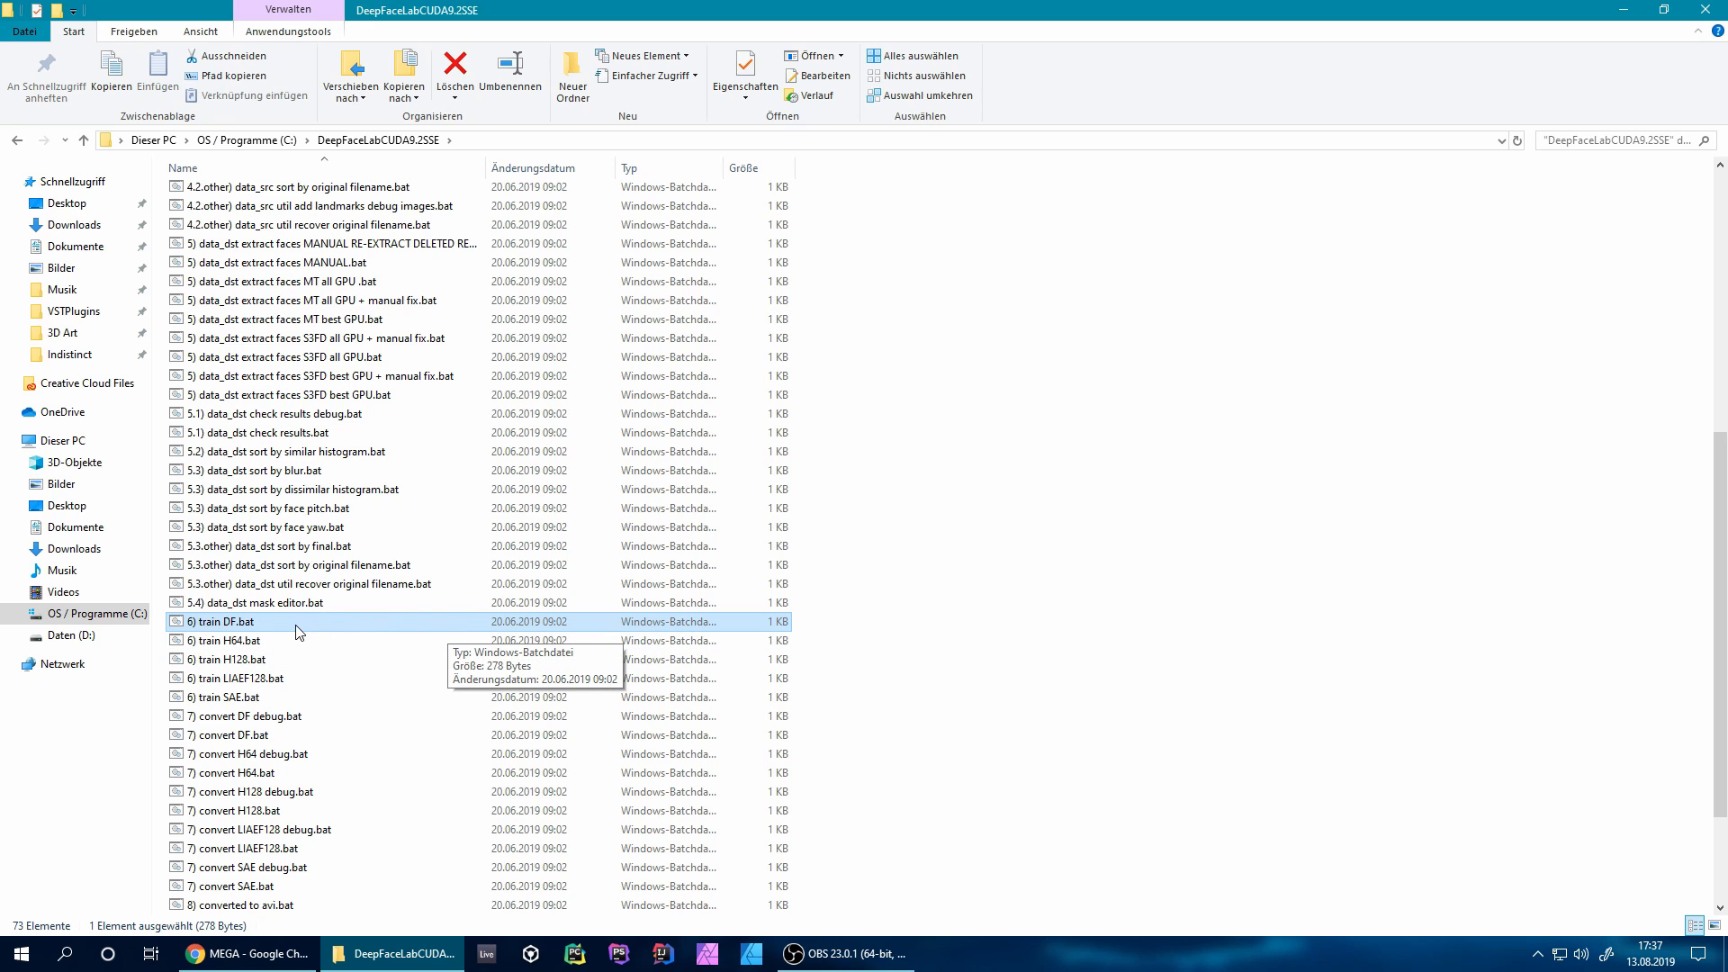
{"action": "left_click", "coordinate": [272, 643]}
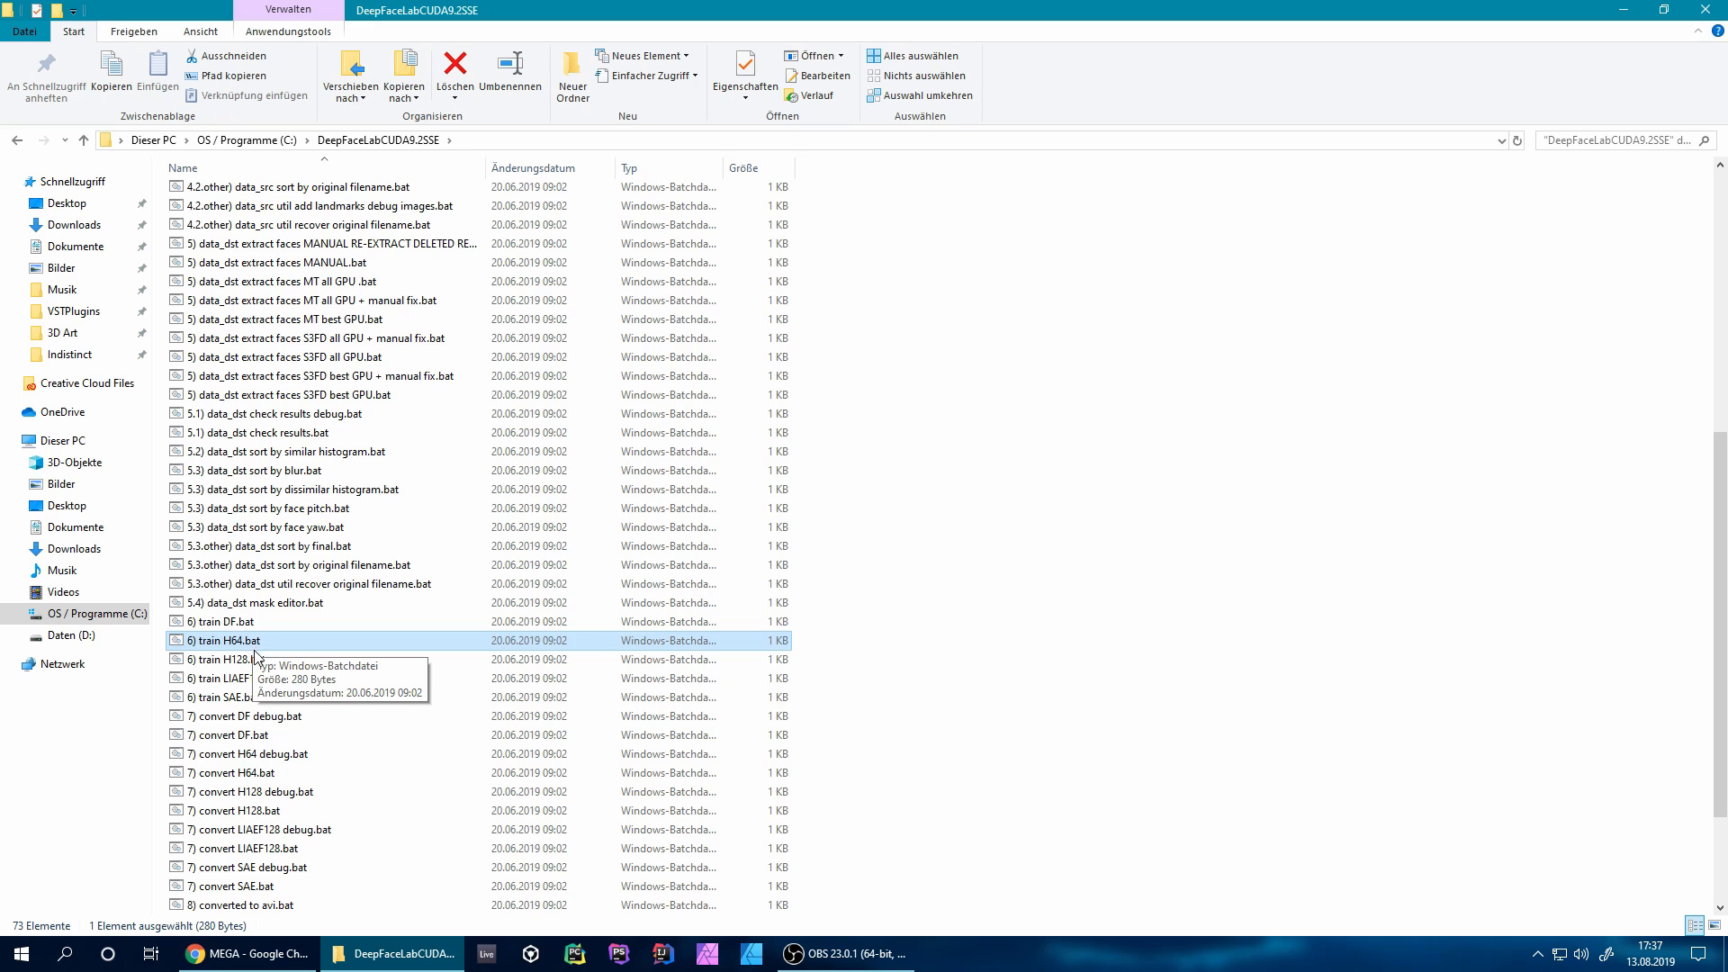
{"action": "left_click", "coordinate": [250, 664]}
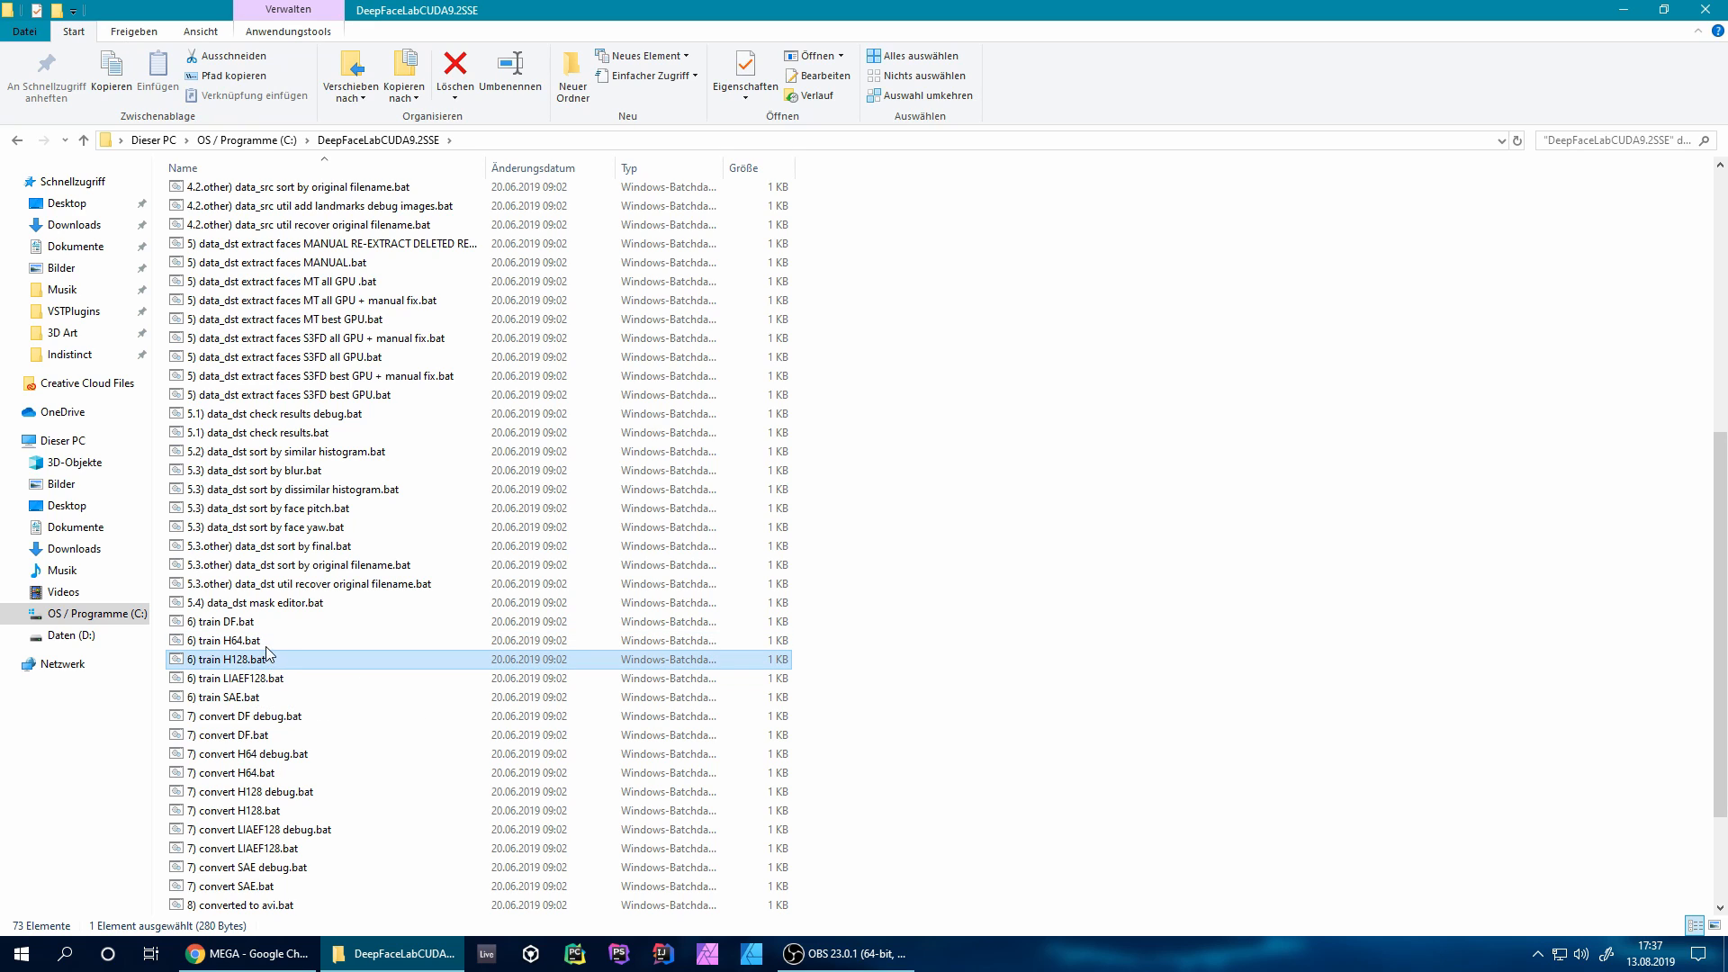
{"action": "left_click", "coordinate": [219, 680]}
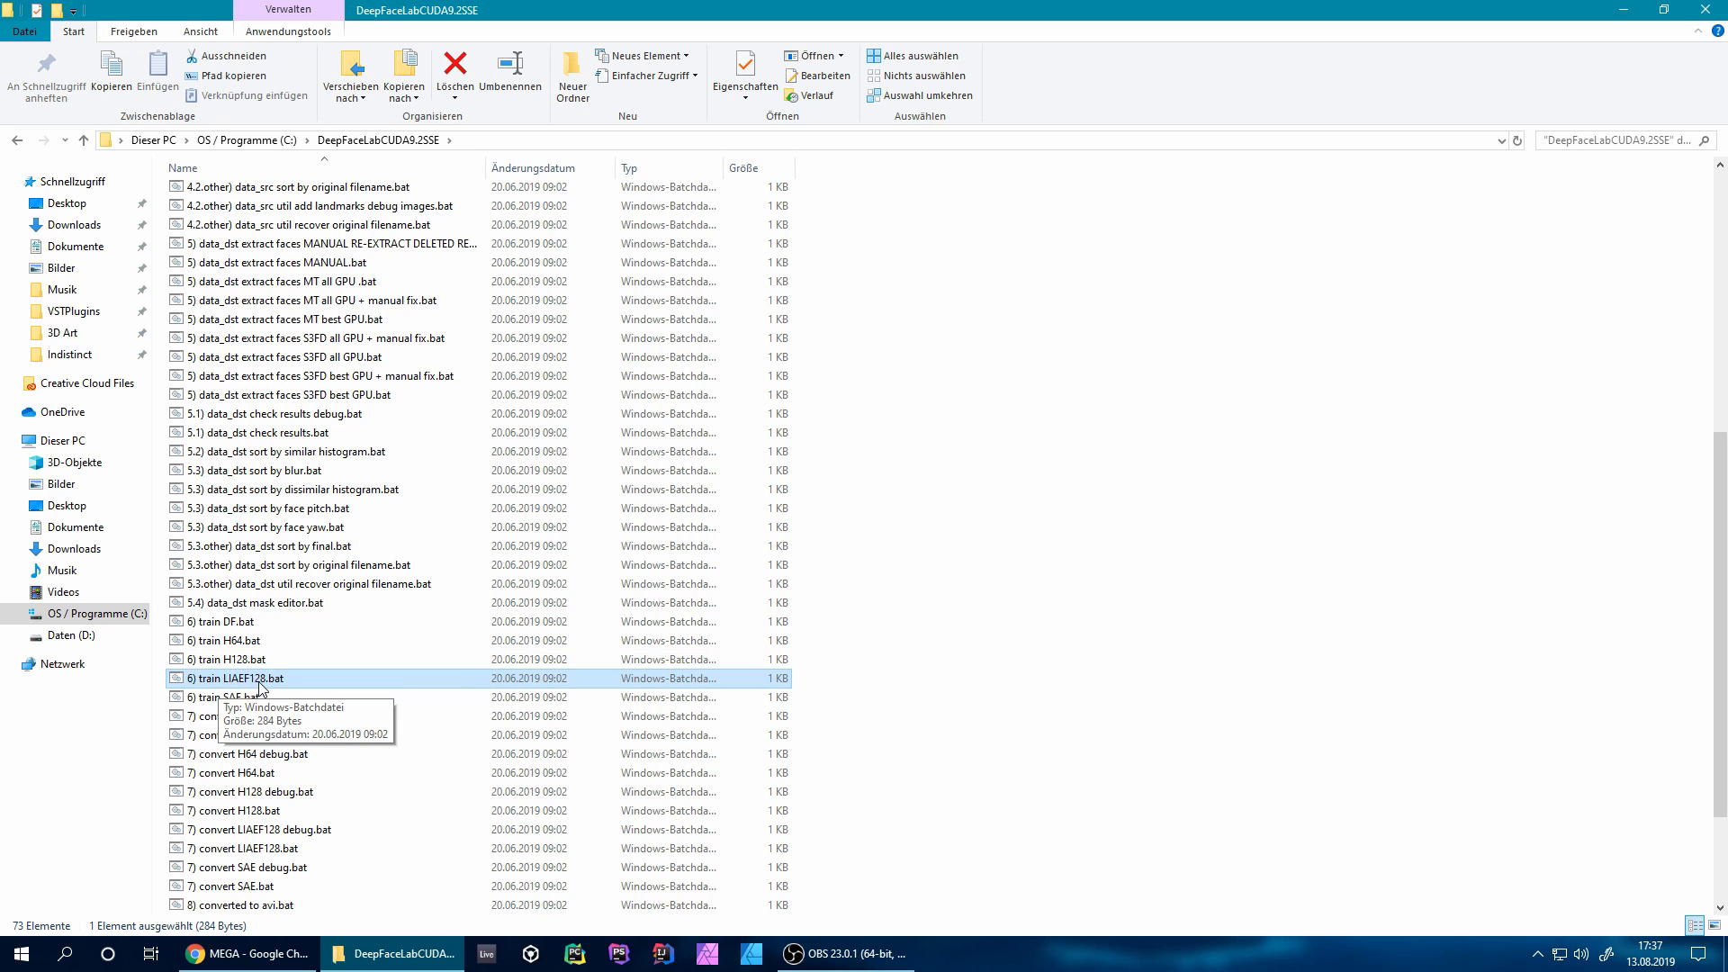
{"action": "left_click", "coordinate": [230, 699]}
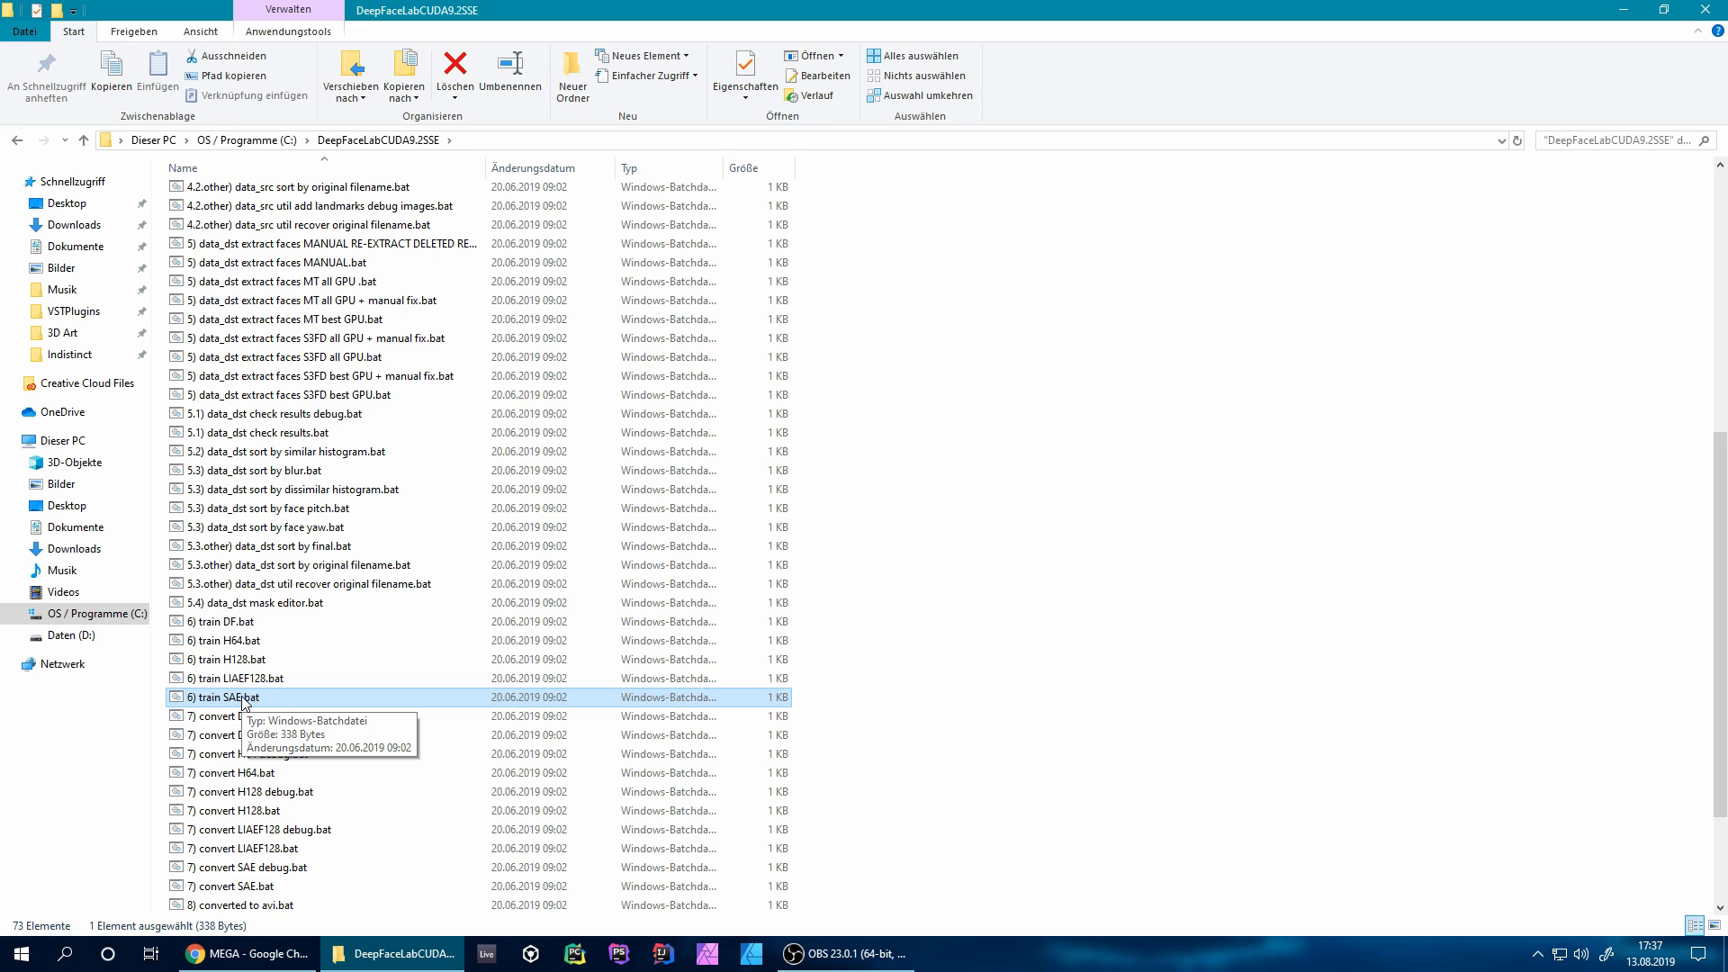
{"action": "key", "text": "Up"}
{"action": "key", "text": "Up"}
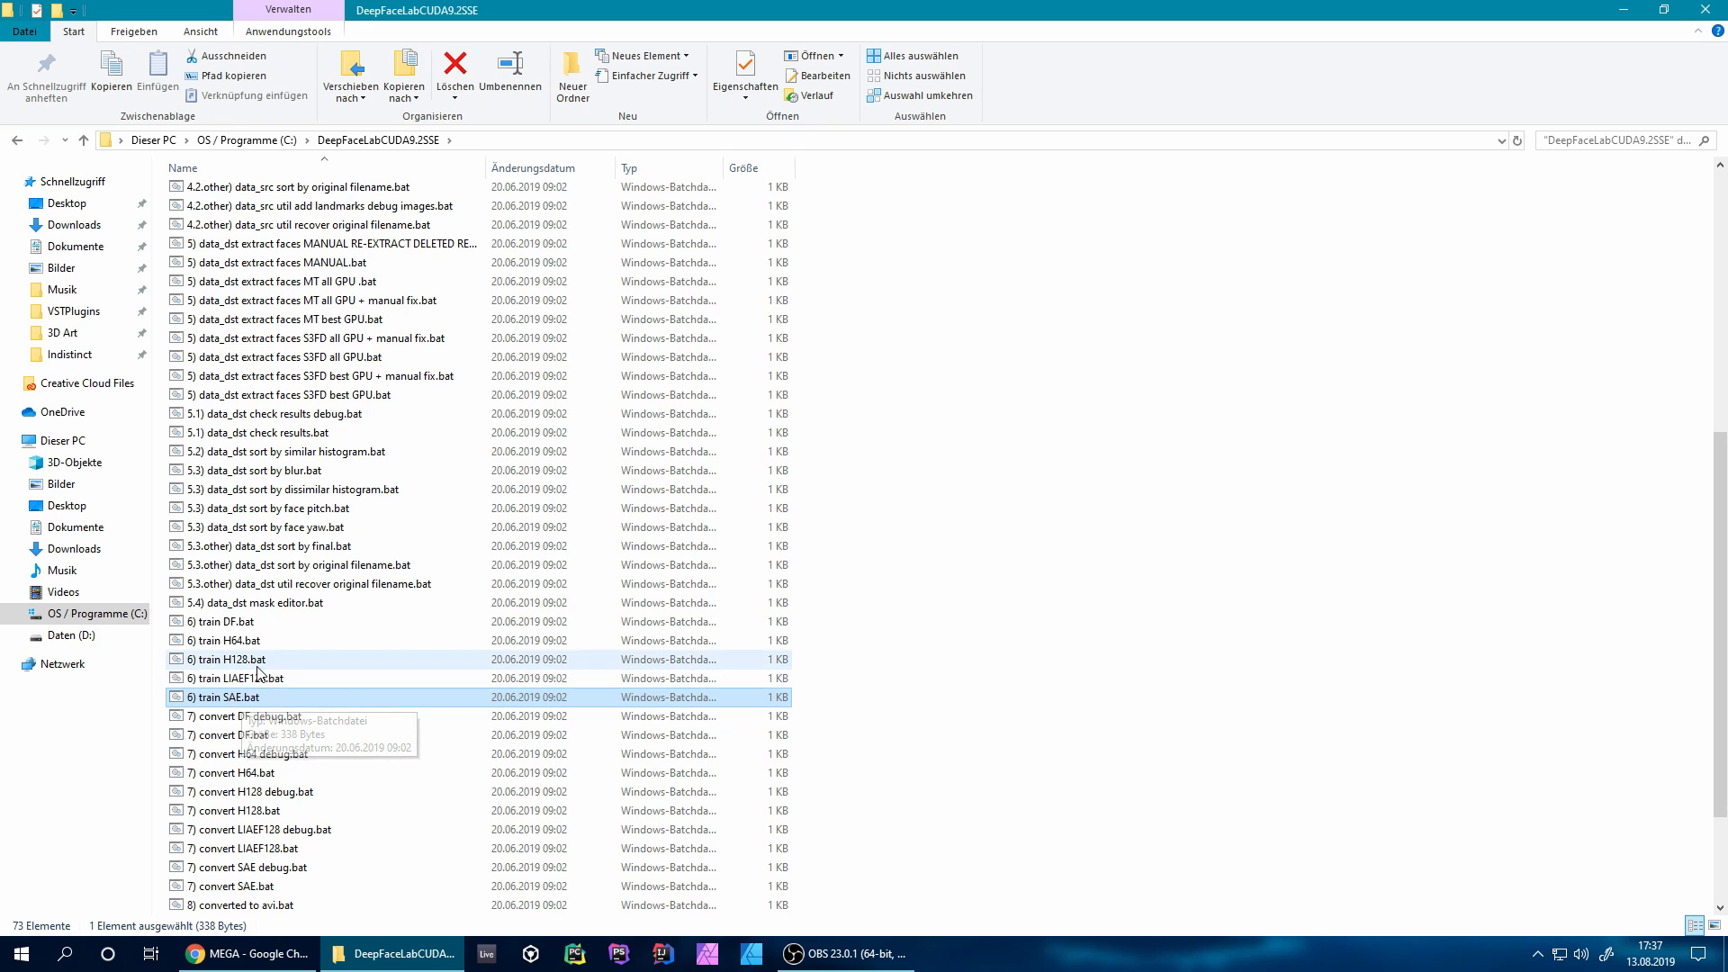
{"action": "left_click", "coordinate": [240, 702]}
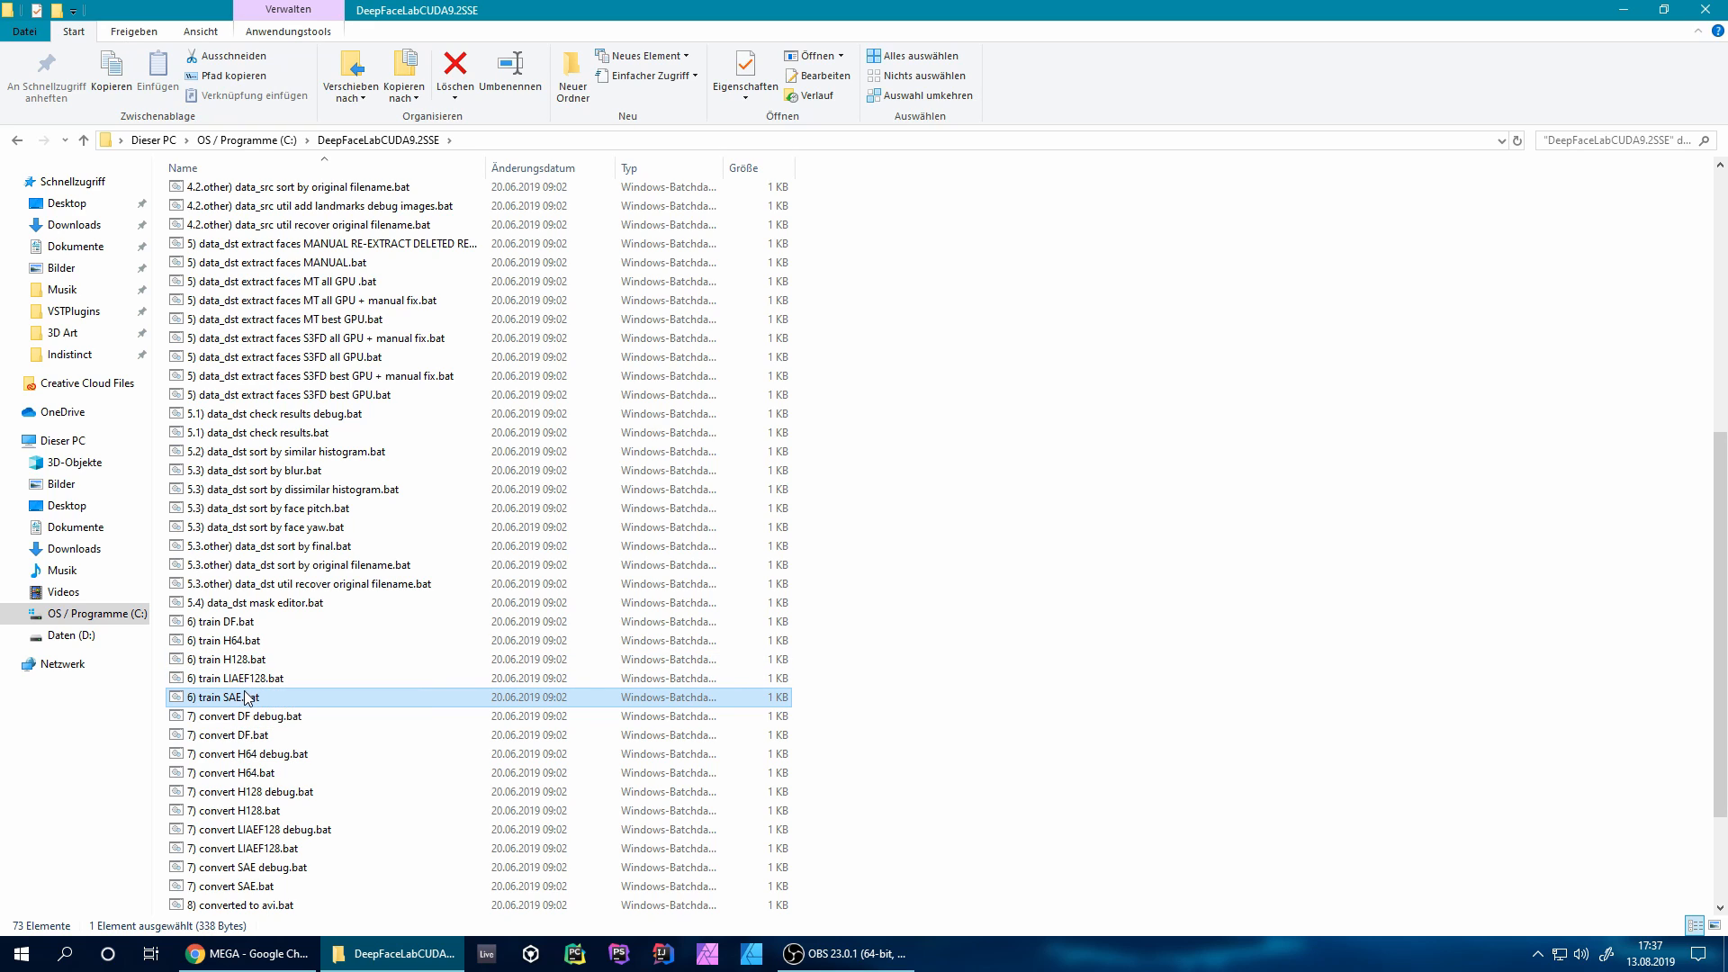
{"action": "left_click", "coordinate": [230, 640]}
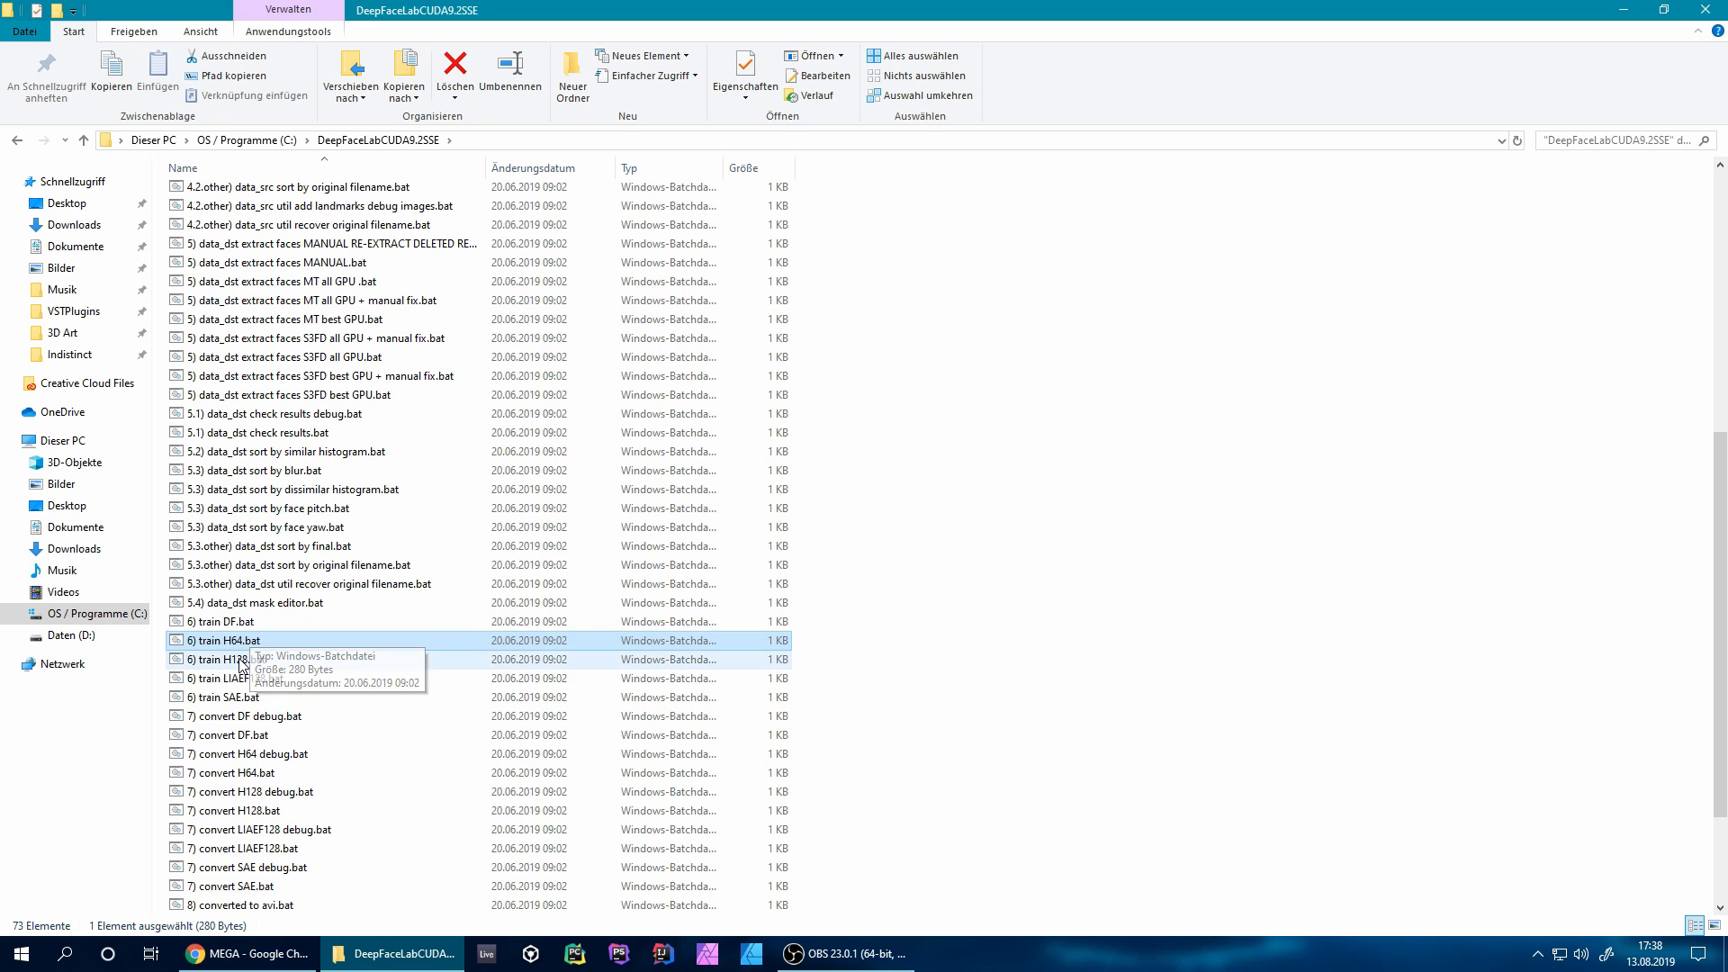
{"action": "left_click", "coordinate": [237, 662]}
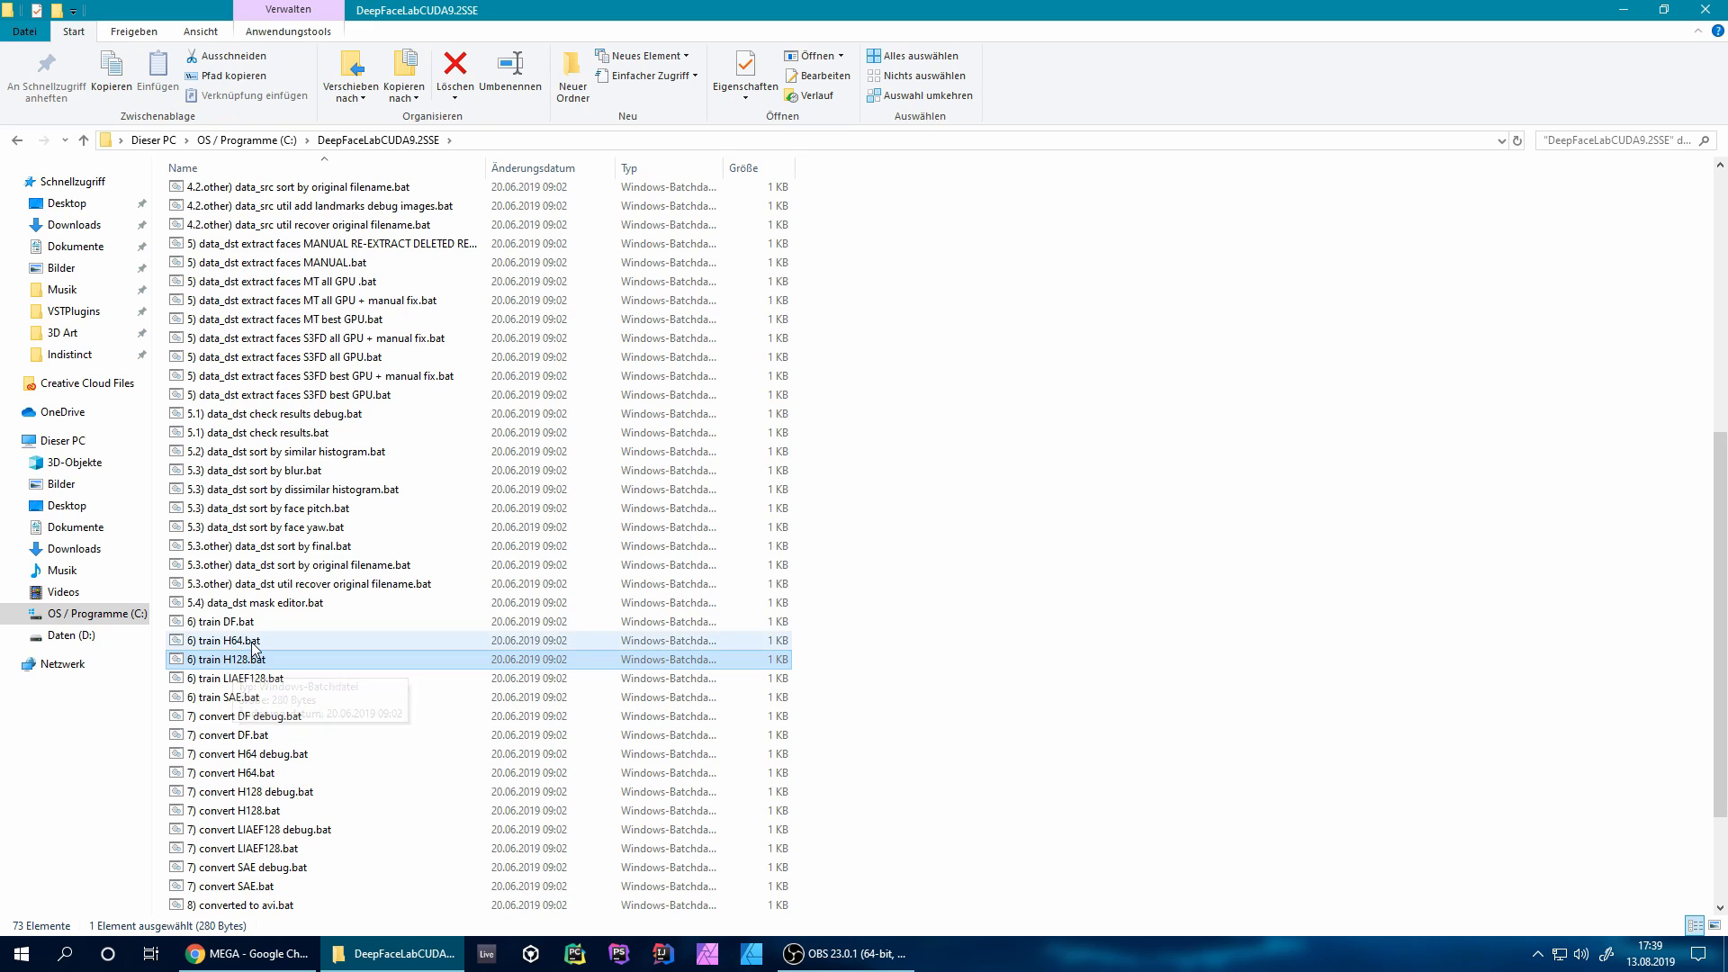
Run "6) train H64.bat" and accept the default for every model option, from autobackup to pixel loss.
{"action": "left_click", "coordinate": [240, 644]}
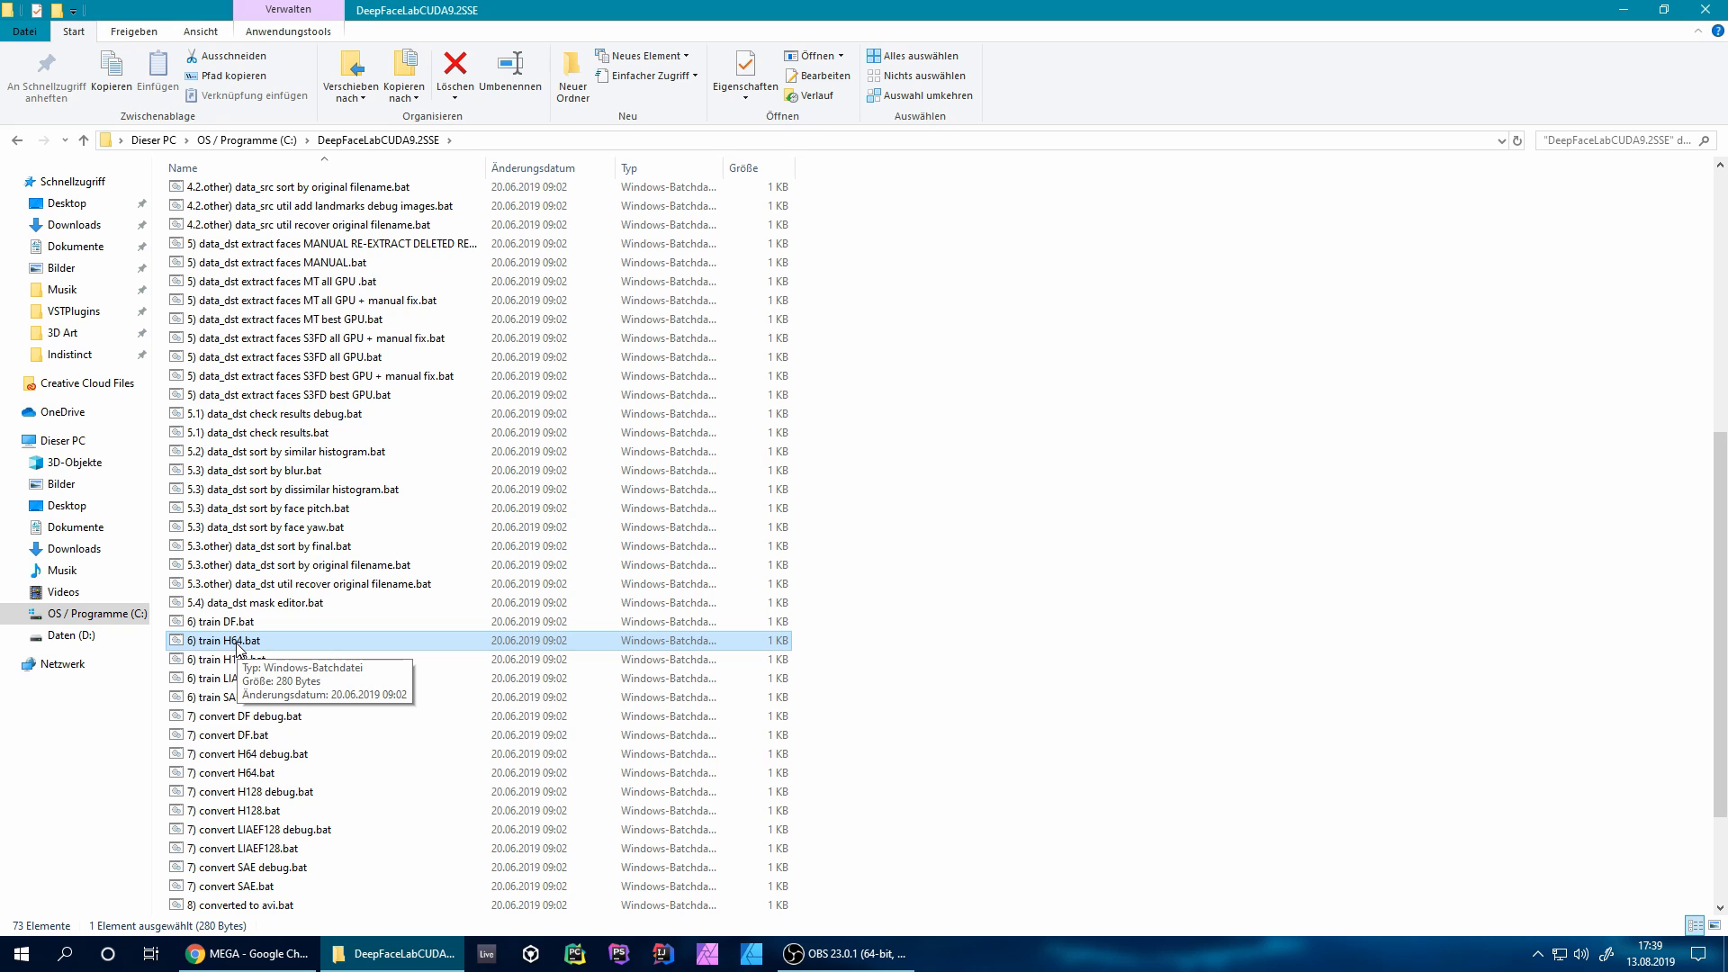
{"action": "double_click", "coordinate": [238, 642]}
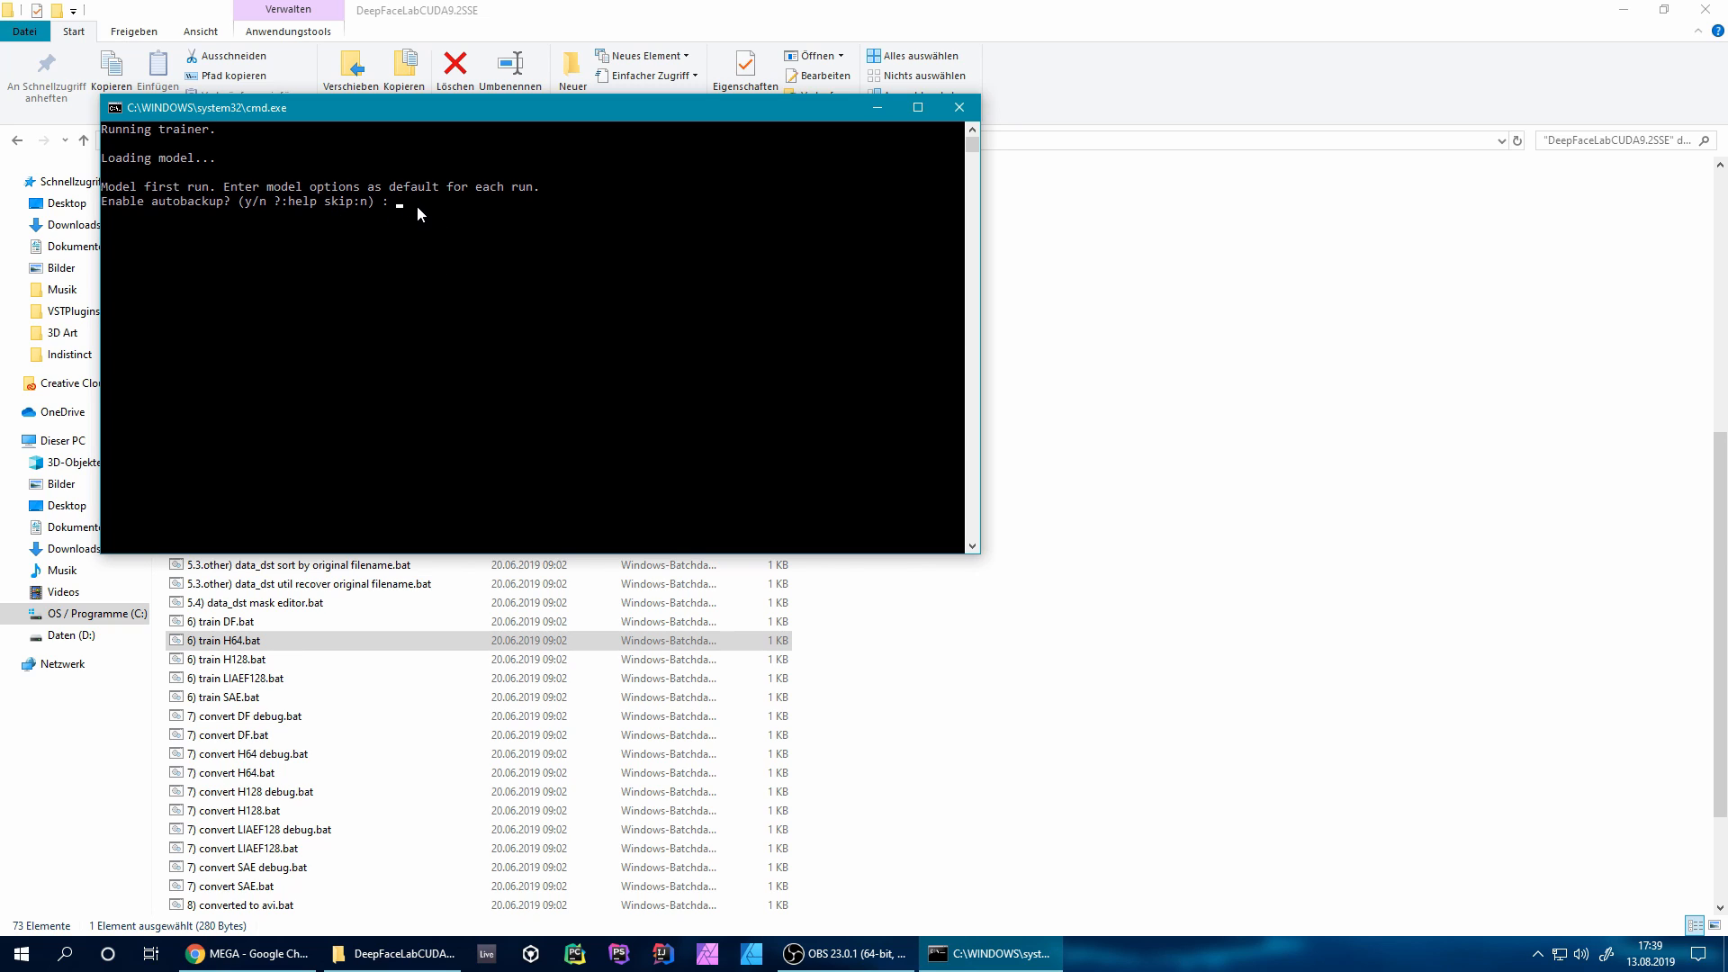
{"action": "key", "text": "Return"}
{"action": "key", "text": "Return"}
{"action": "key", "text": "Return"}
{"action": "key", "text": "Return"}
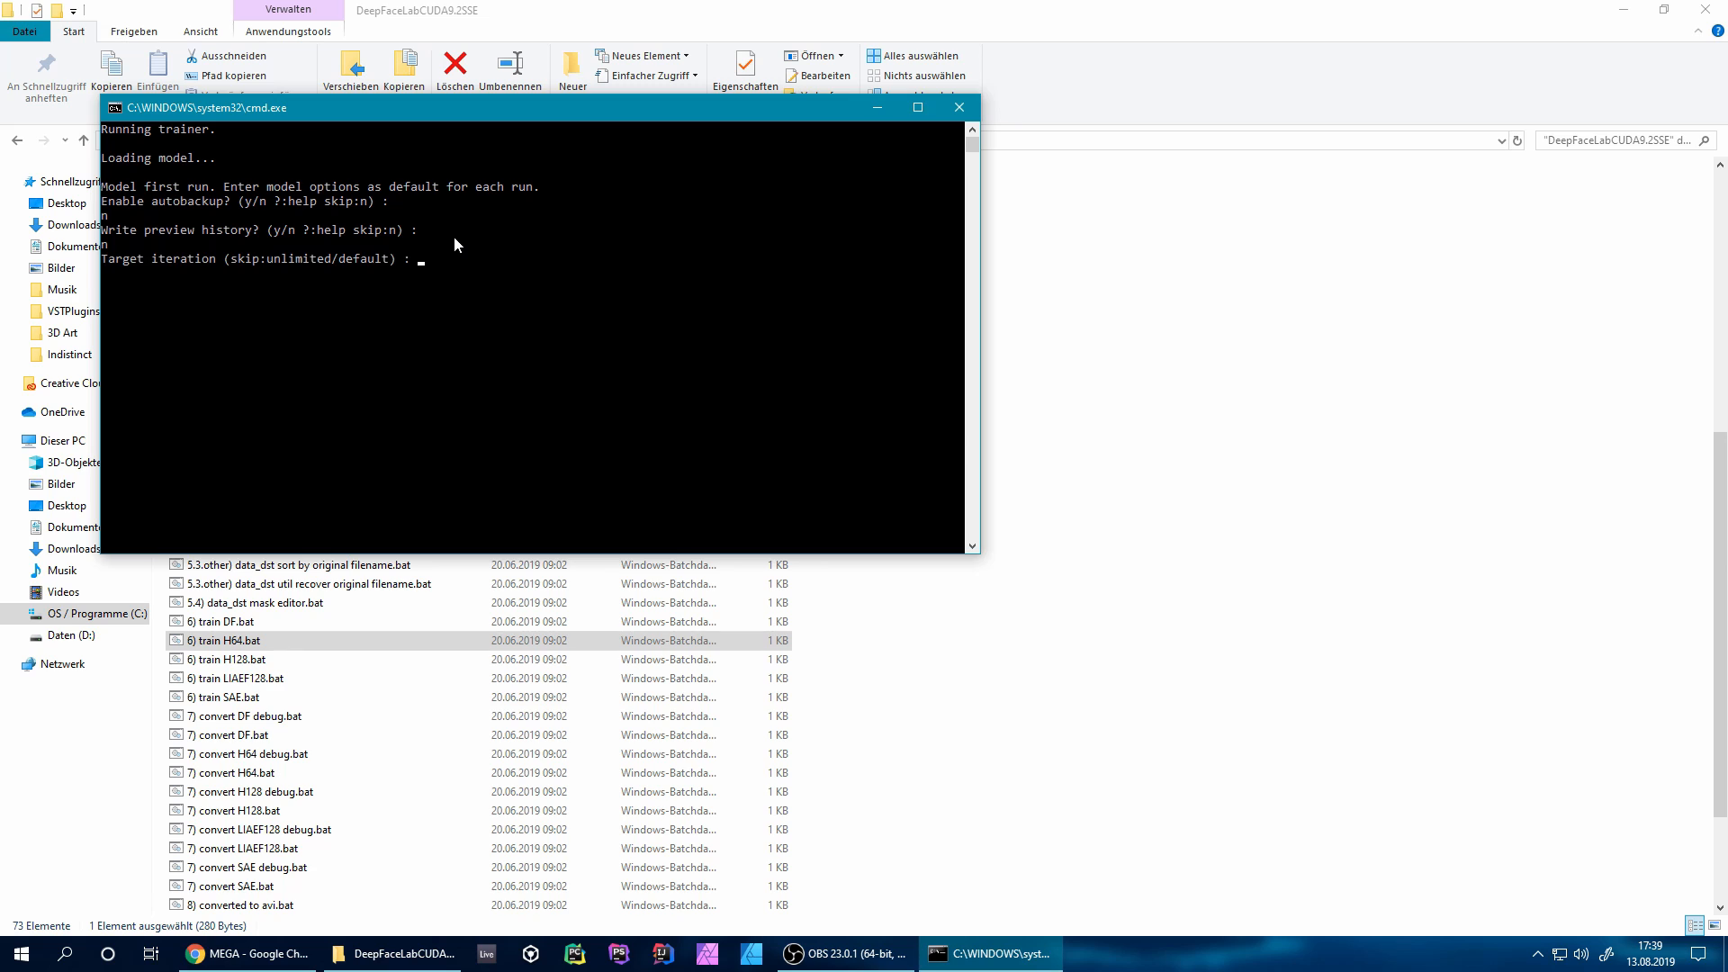
{"action": "key", "text": "Return"}
{"action": "key", "text": "Return"}
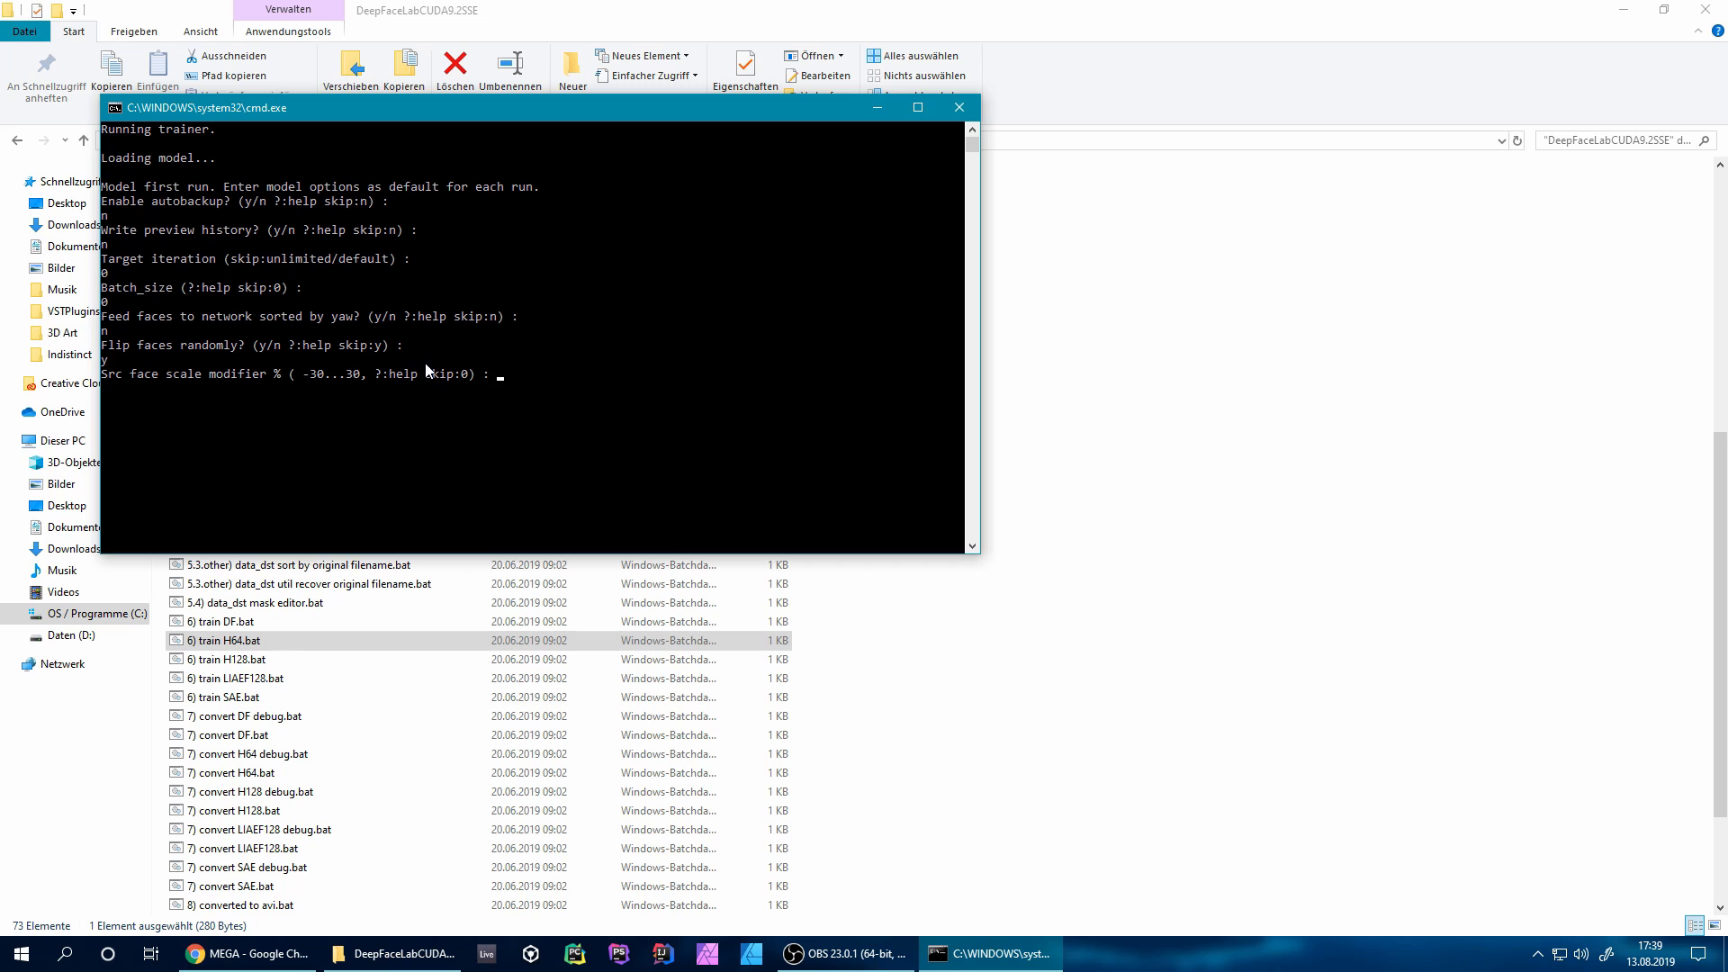
{"action": "key", "text": "Return"}
{"action": "key", "text": "Return"}
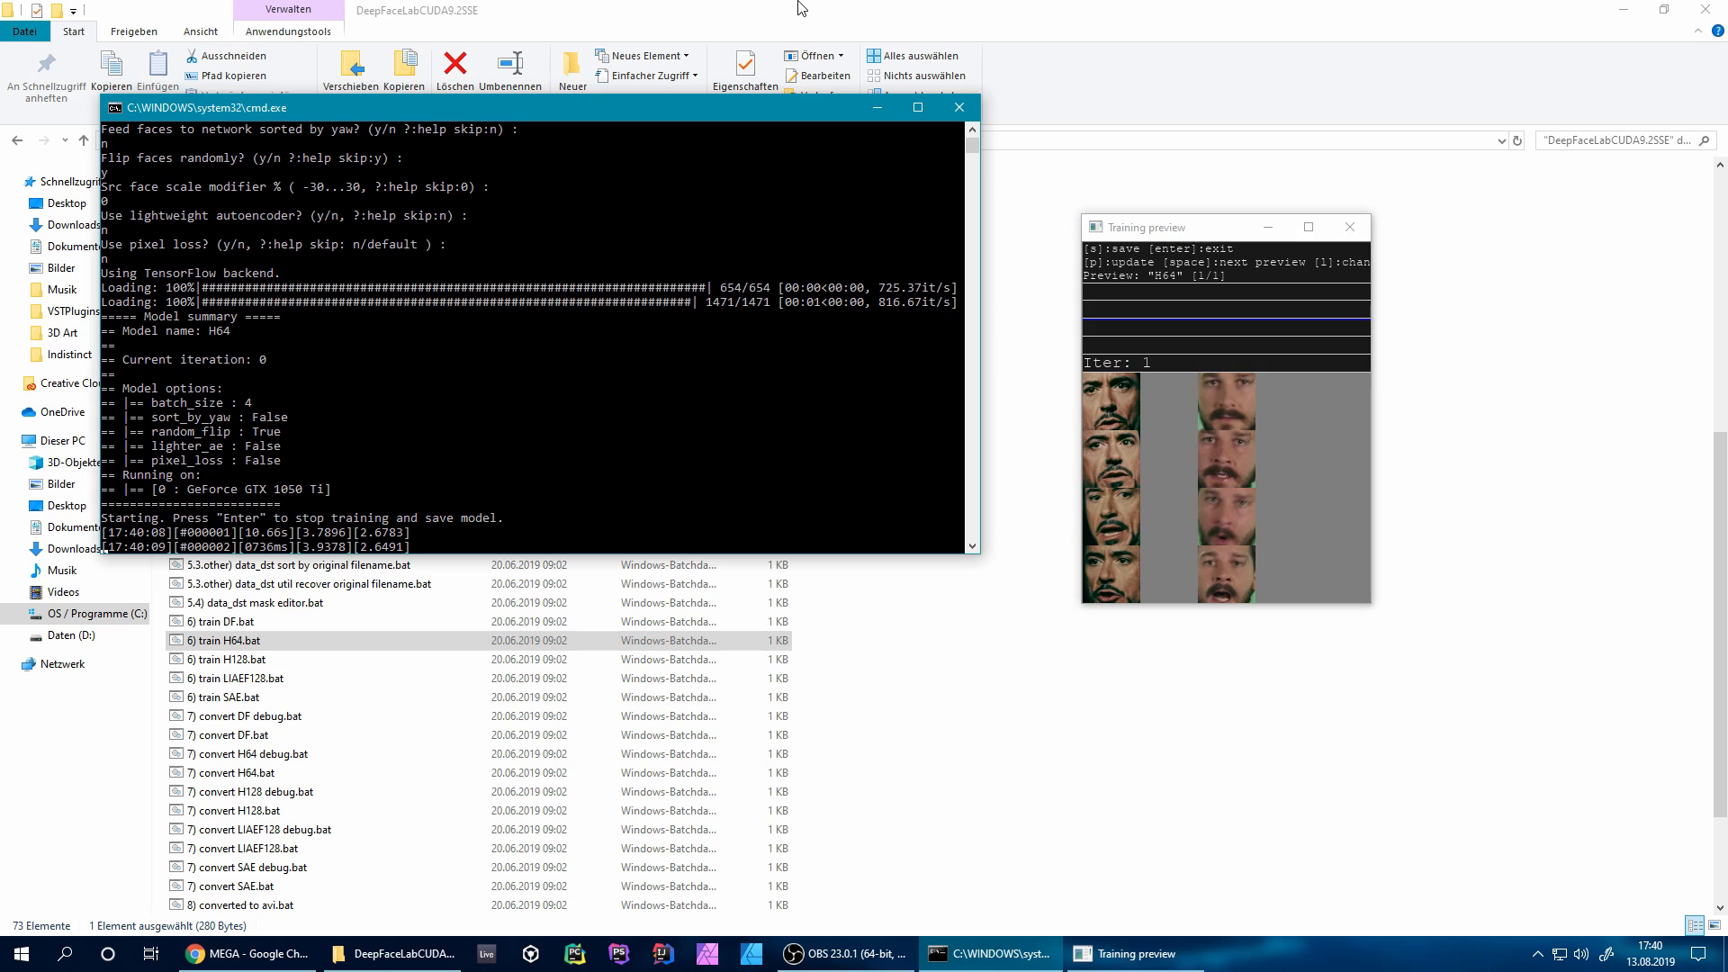
Place the training preview window next to the console and update the preview several times while training runs.
{"action": "left_click_drag", "start_coordinate": [1191, 228], "coordinate": [1122, 162]}
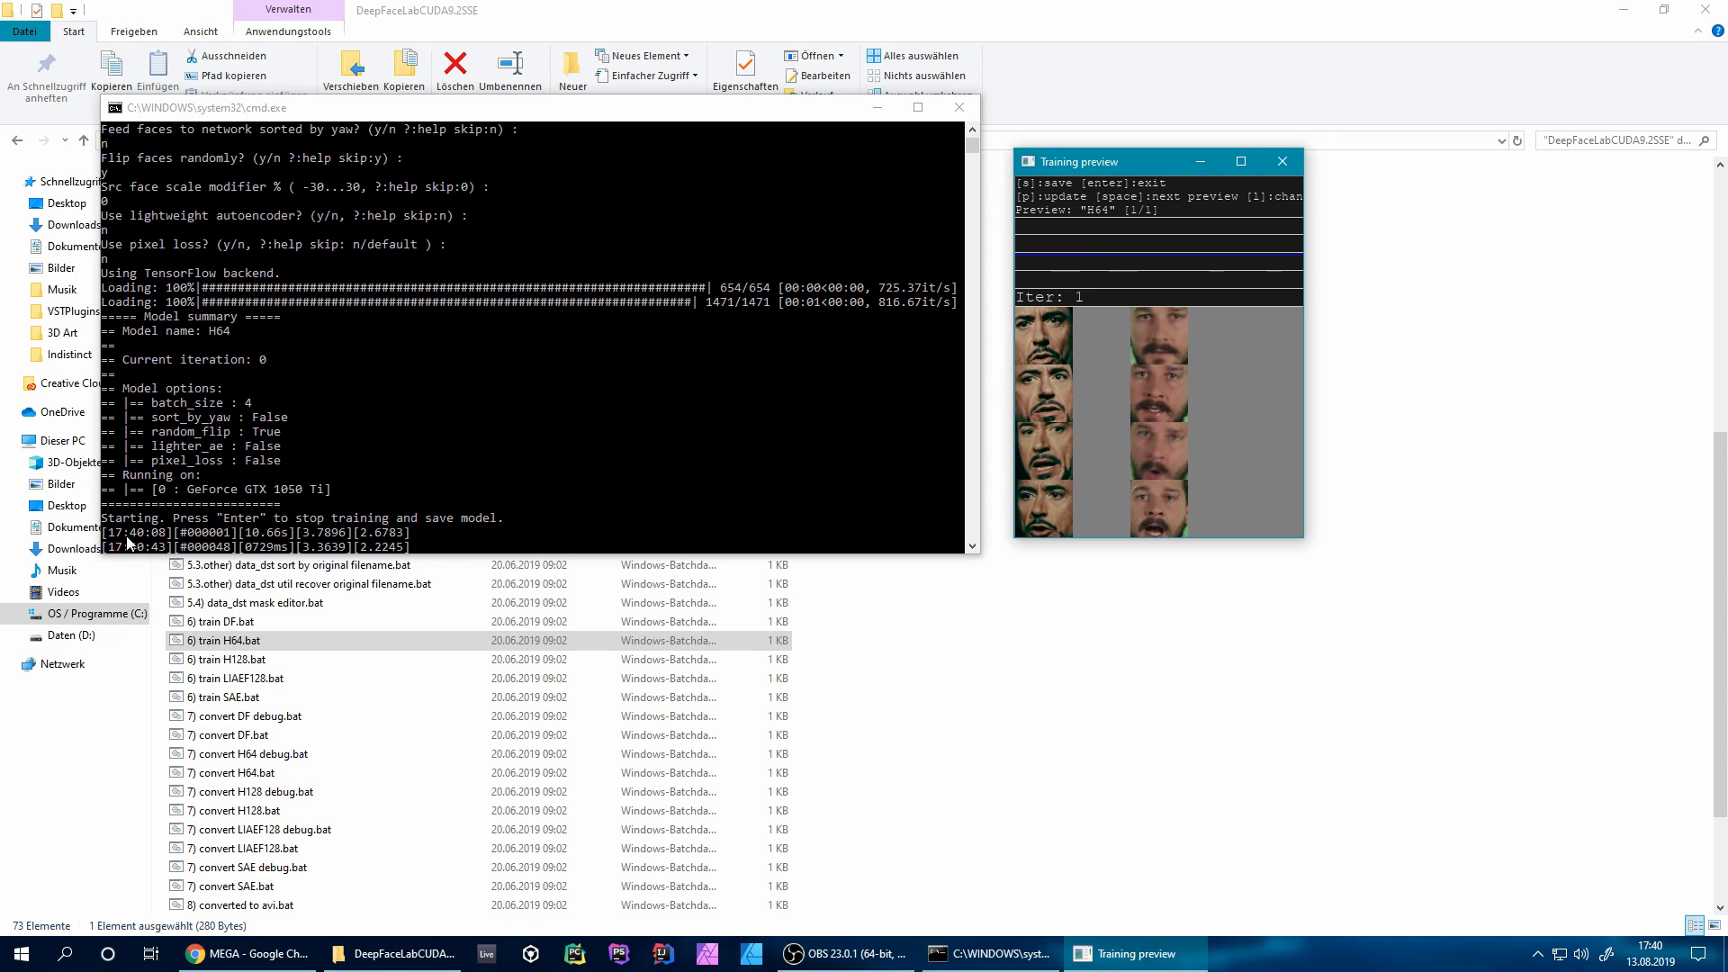
{"action": "left_click", "coordinate": [192, 540]}
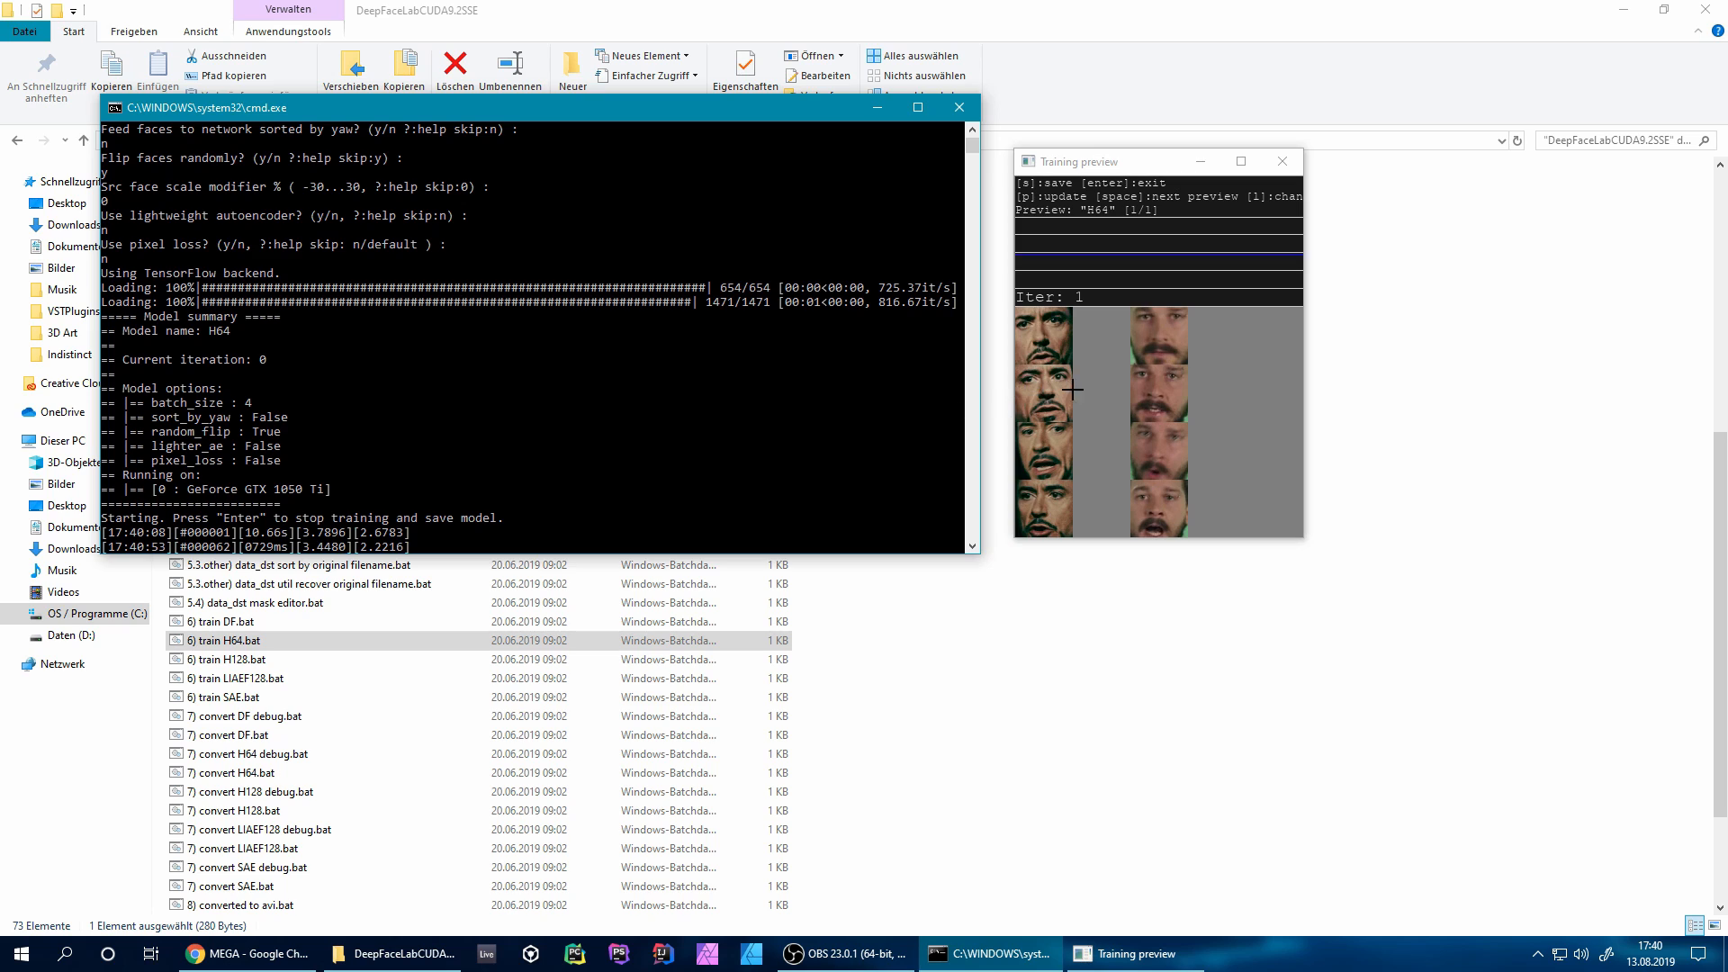
{"action": "left_click", "coordinate": [1131, 303]}
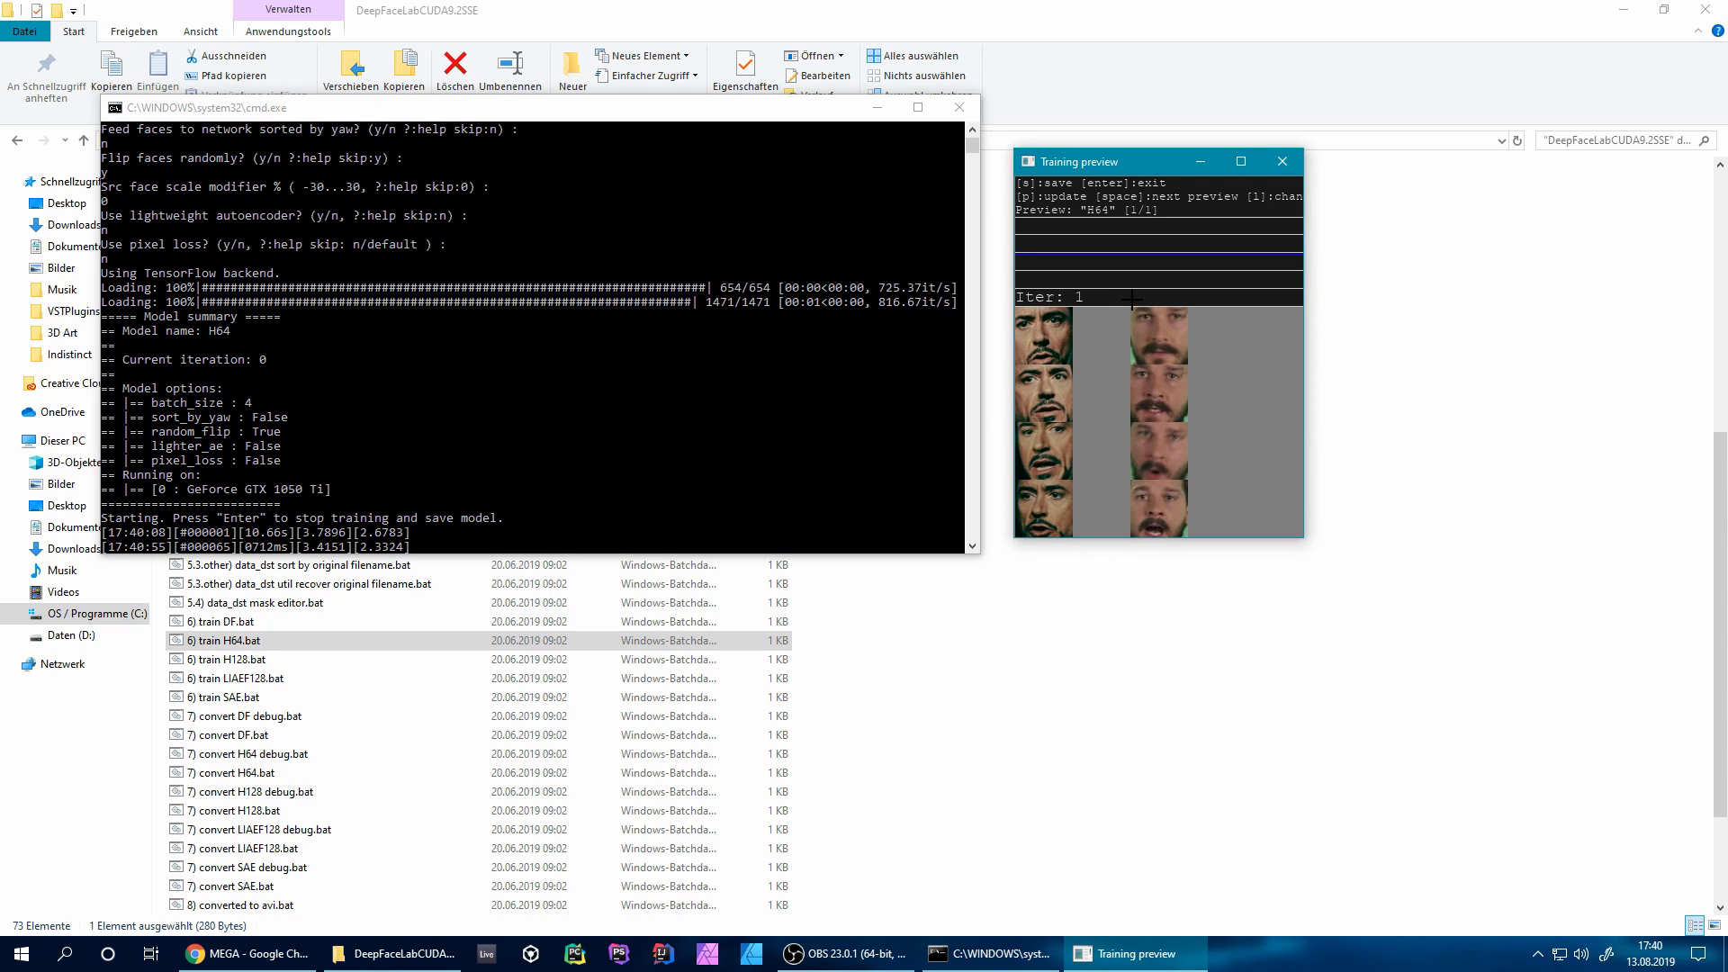
{"action": "key", "text": "p"}
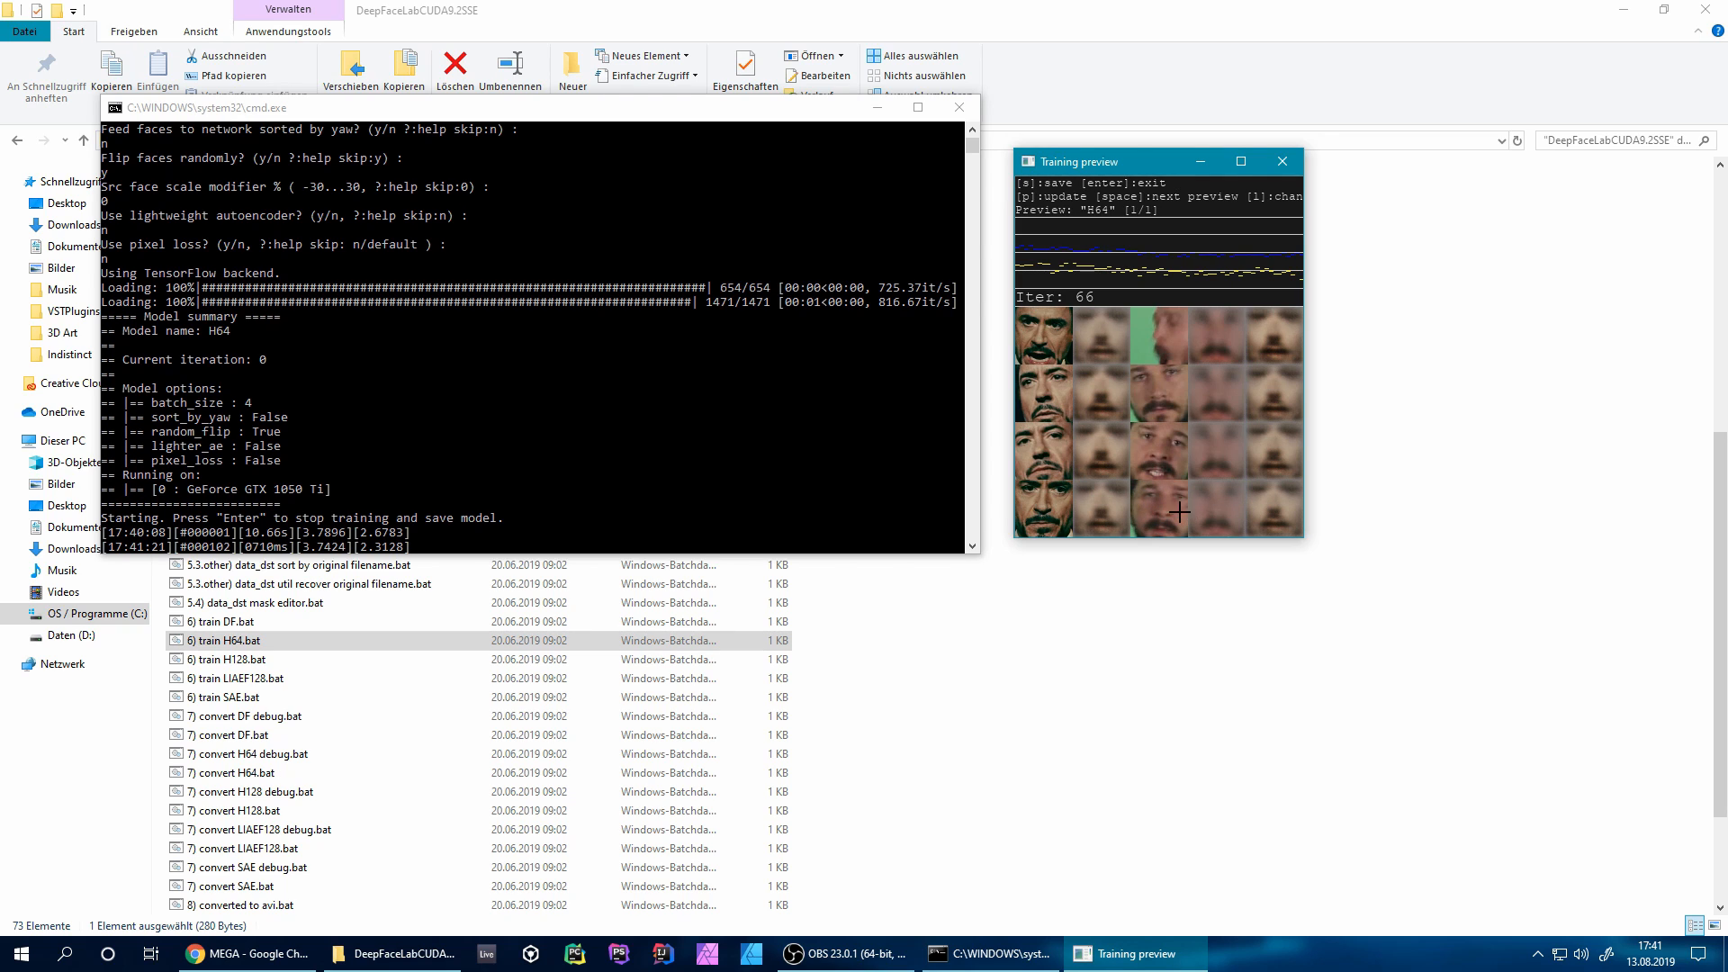
{"action": "key", "text": "p"}
{"action": "key", "text": "p"}
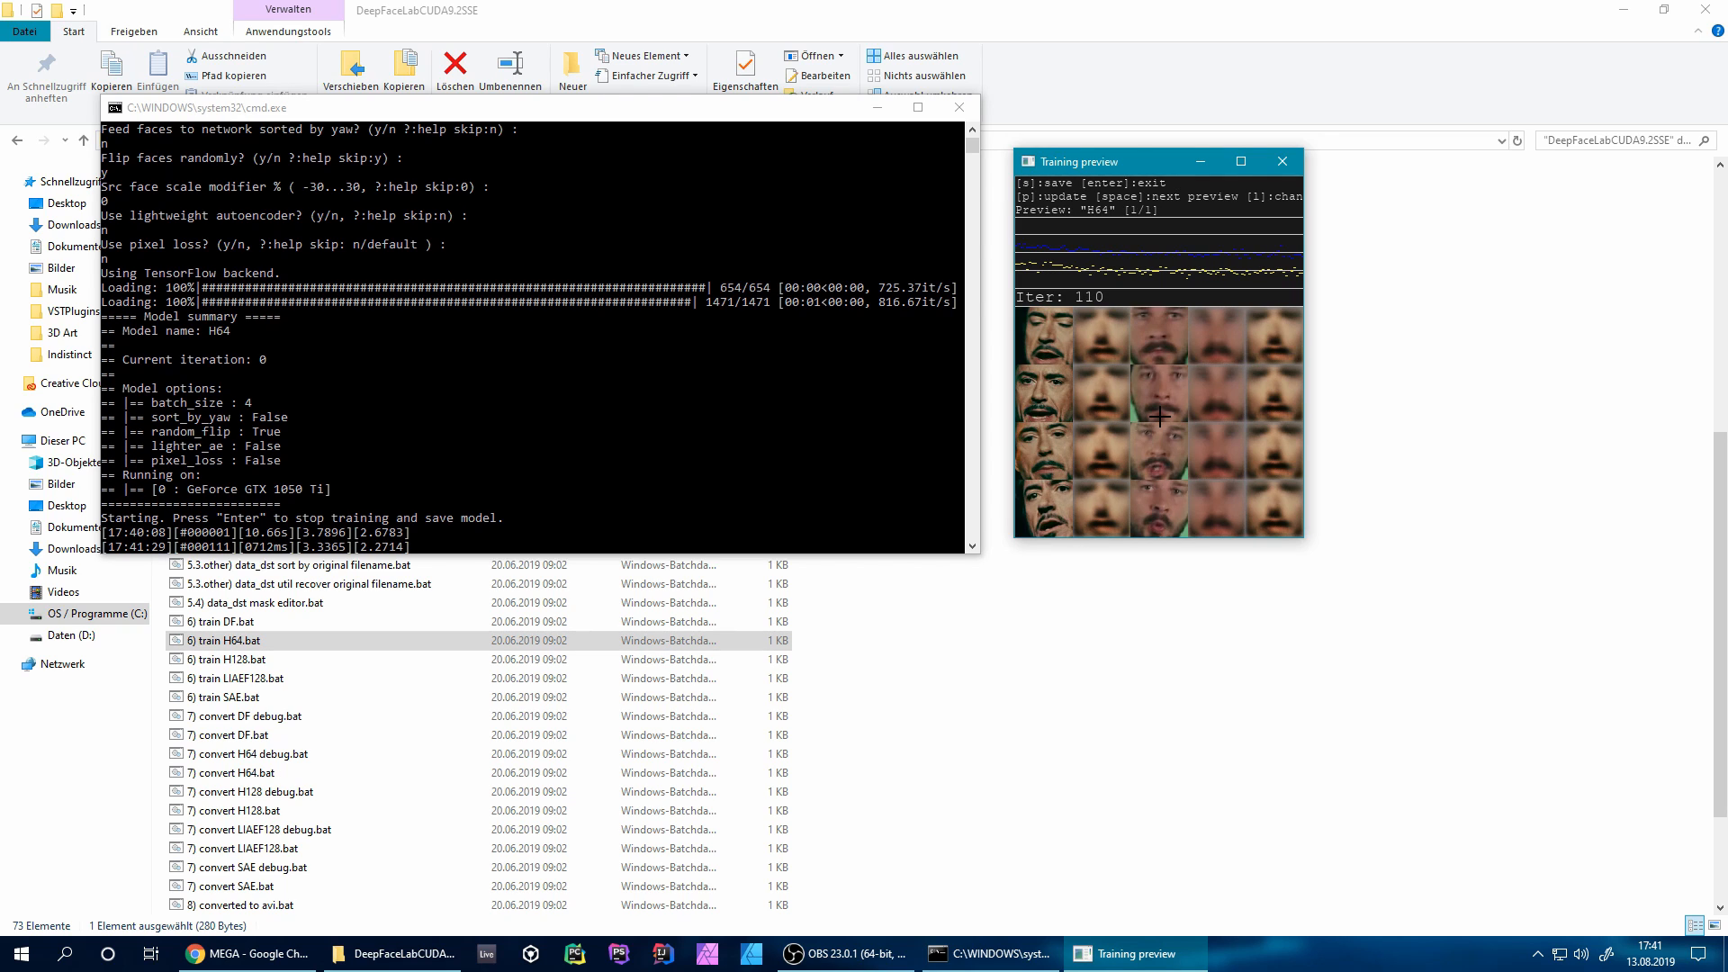
Update the H64 training preview repeatedly to examine how the predicted faces develop as the iterations advance.
{"action": "key", "text": "p"}
{"action": "key", "text": "p"}
{"action": "key", "text": "p"}
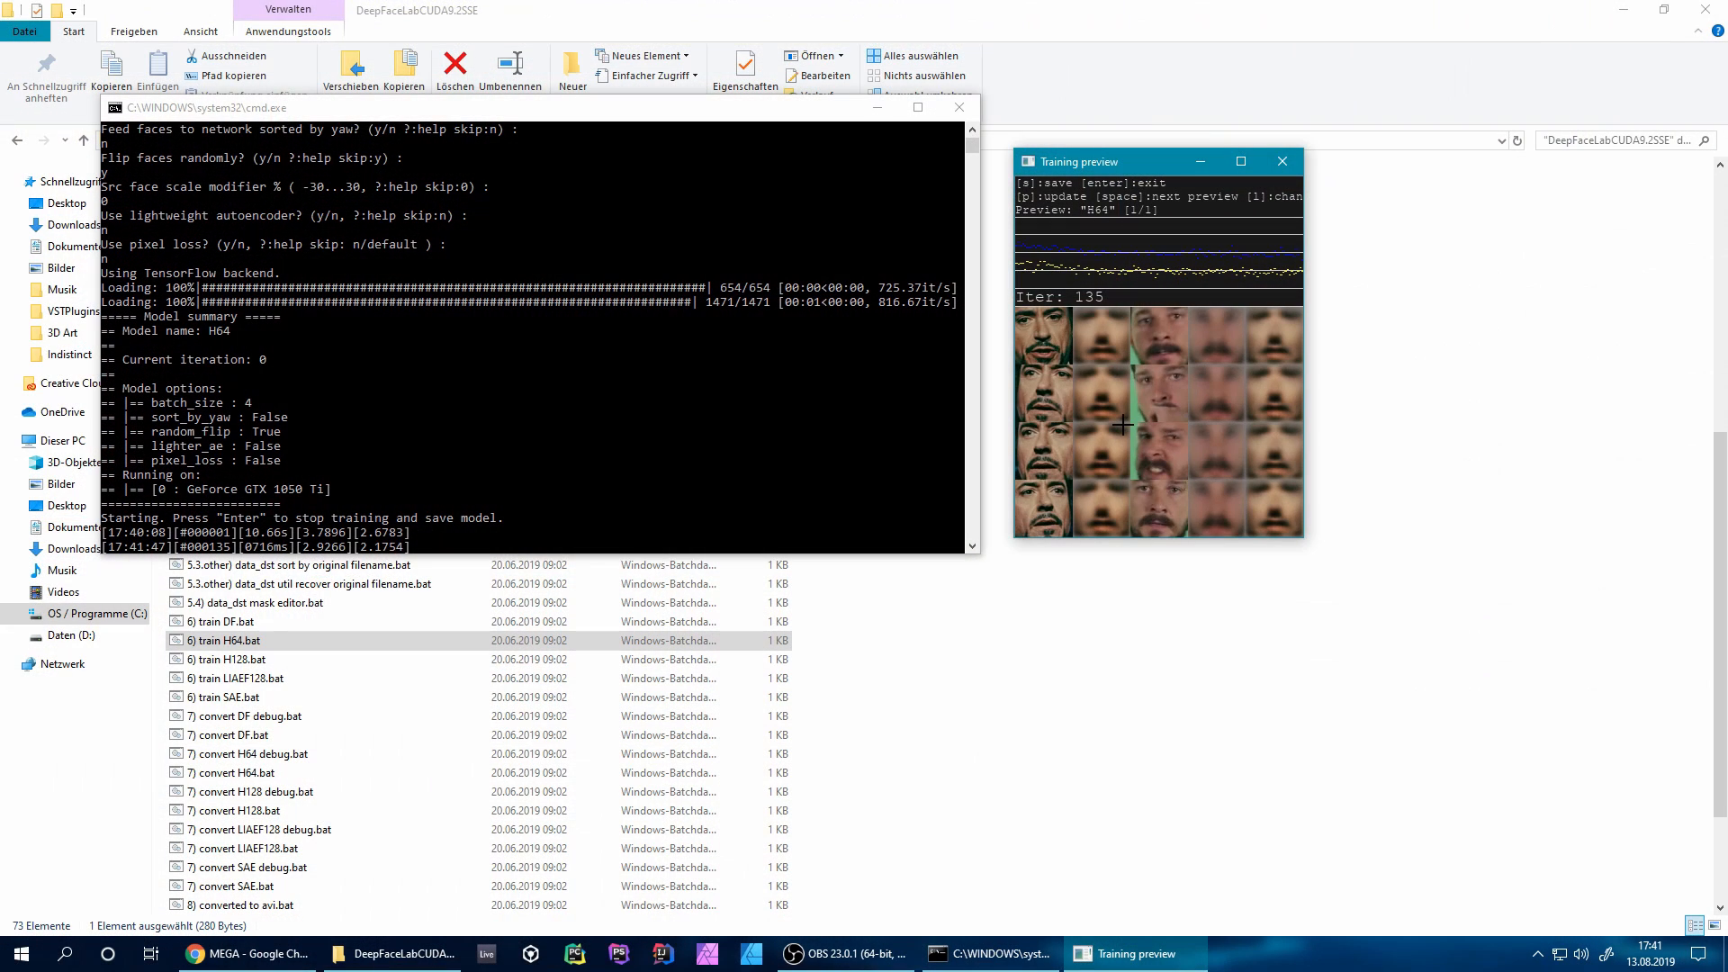
{"action": "key", "text": "p"}
{"action": "key", "text": "p"}
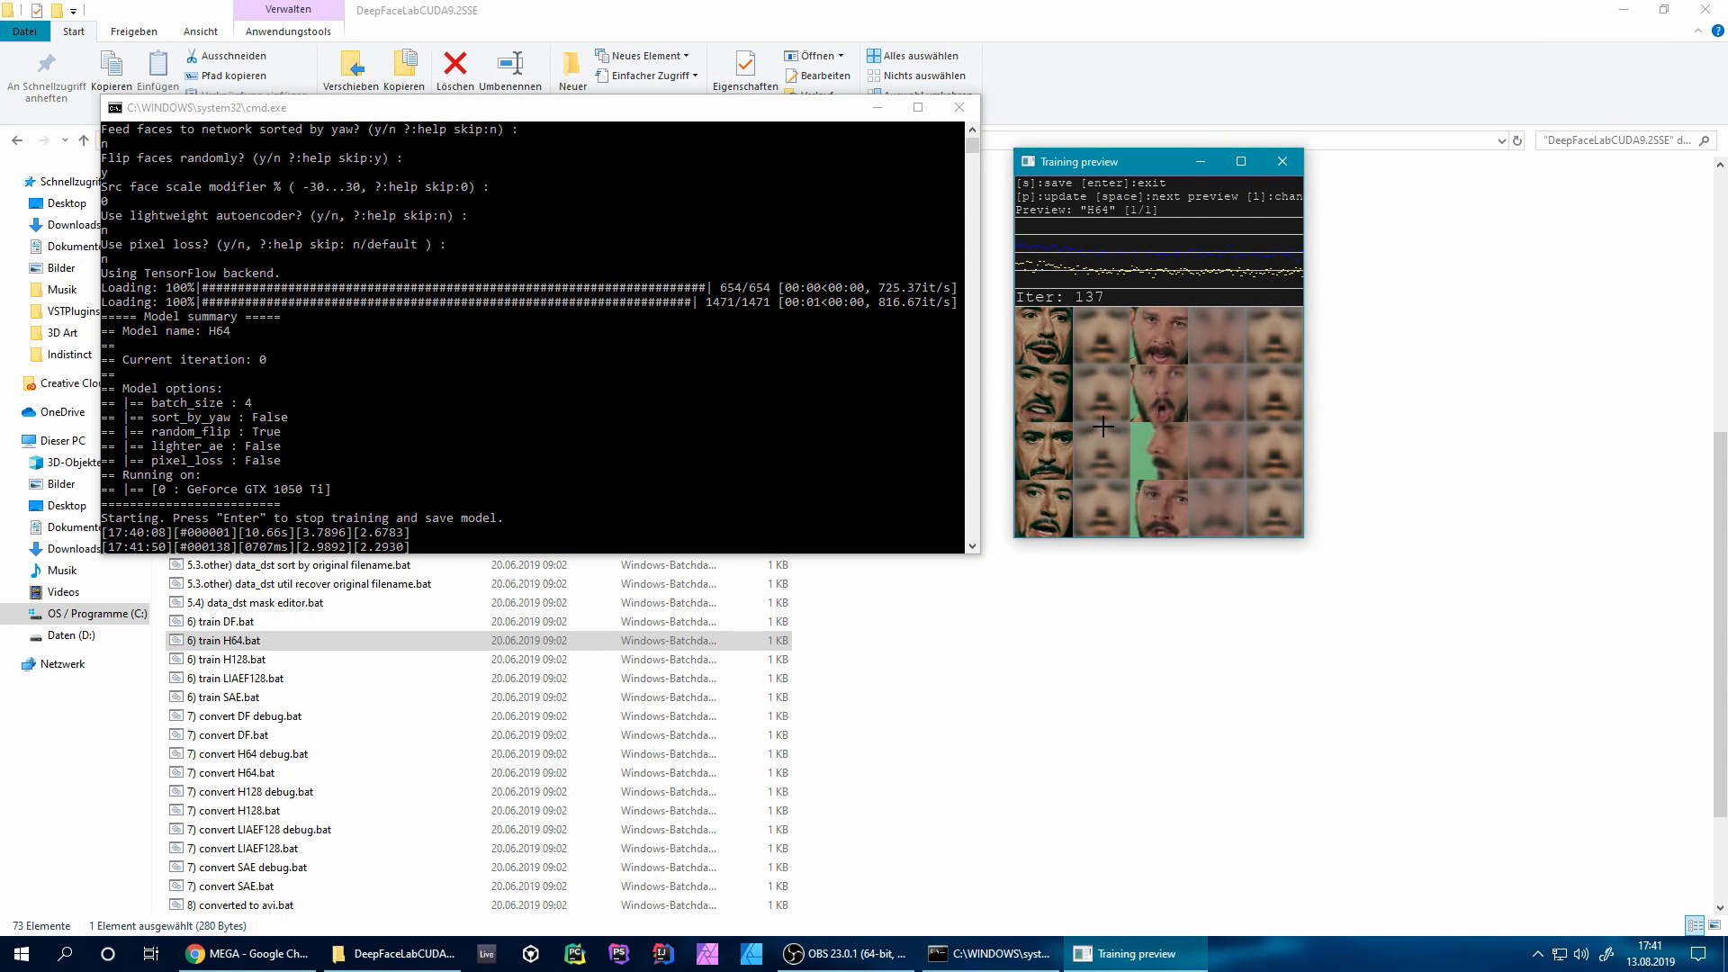
{"action": "key", "text": "p"}
{"action": "key", "text": "p"}
{"action": "key", "text": "p"}
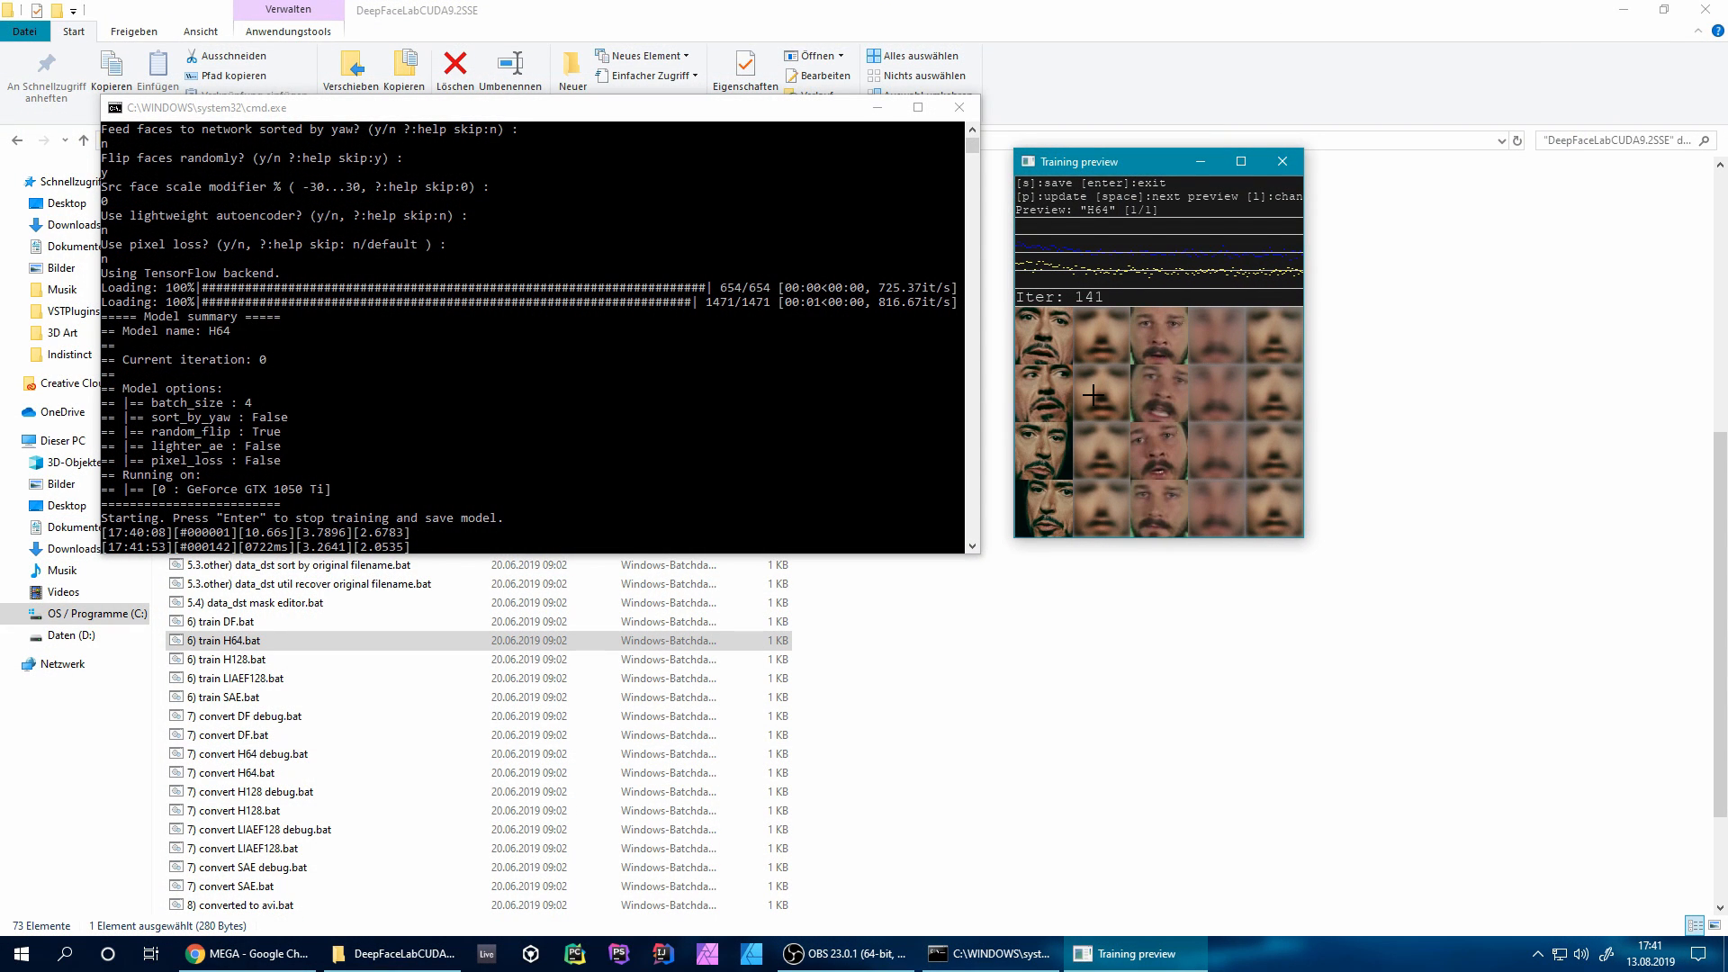
{"action": "key", "text": "p"}
{"action": "key", "text": "p"}
{"action": "key", "text": "p"}
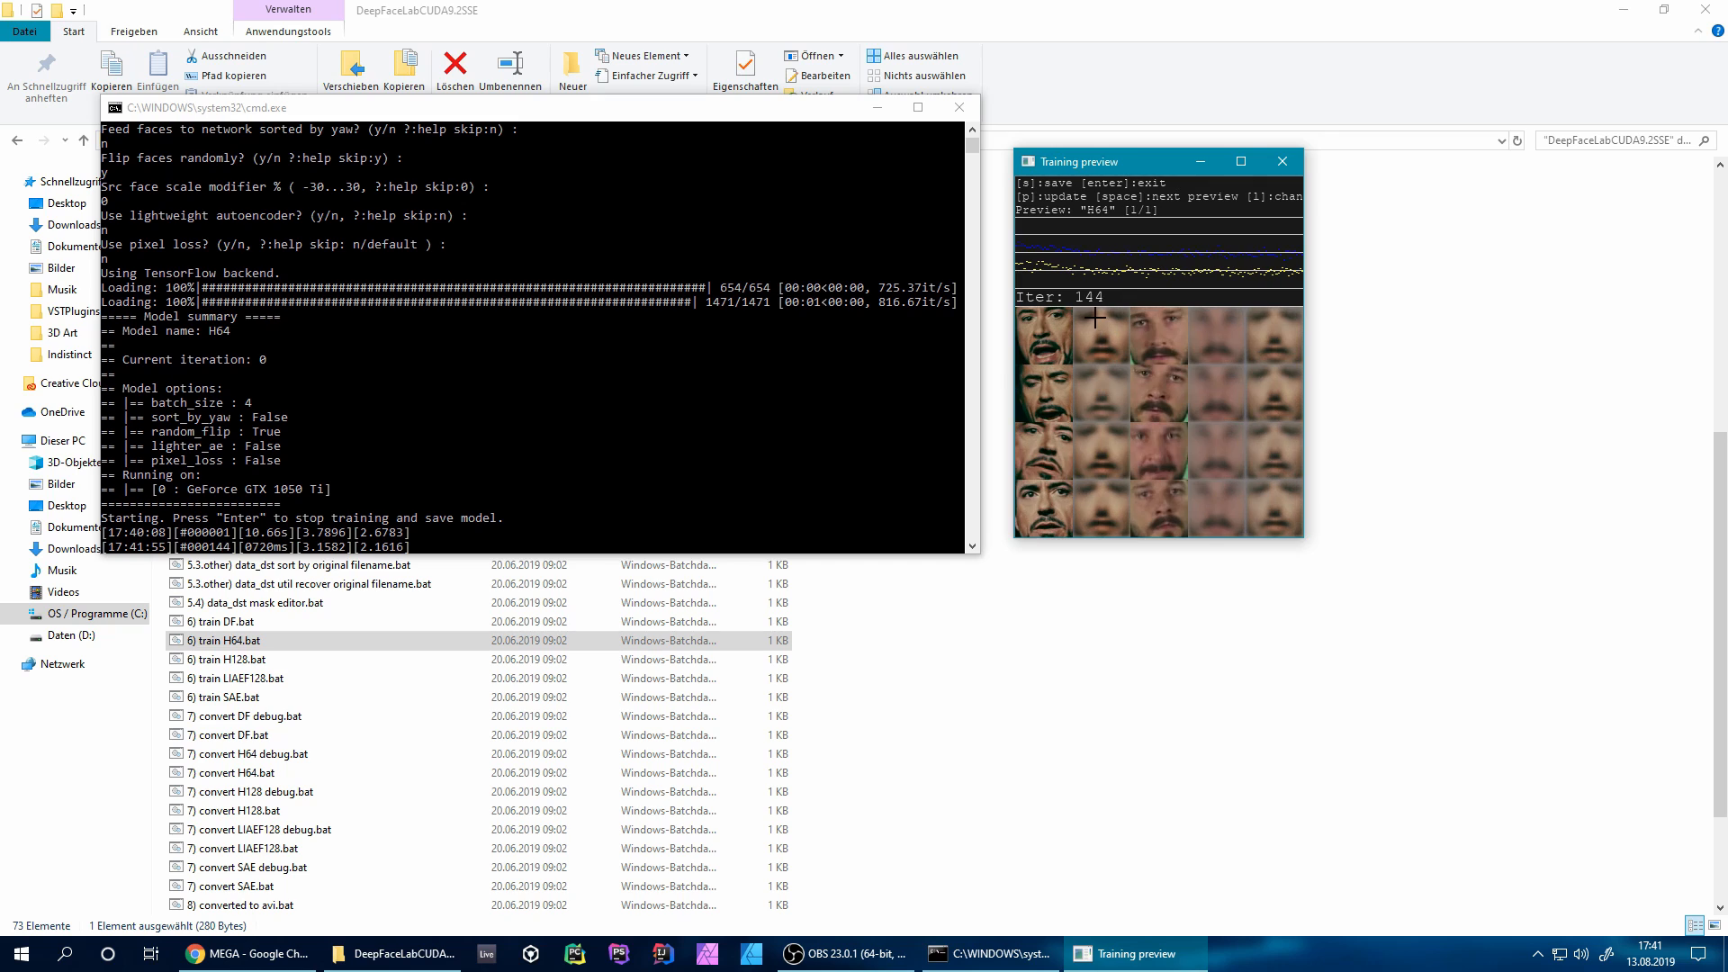
{"action": "key", "text": "p"}
{"action": "key", "text": "p"}
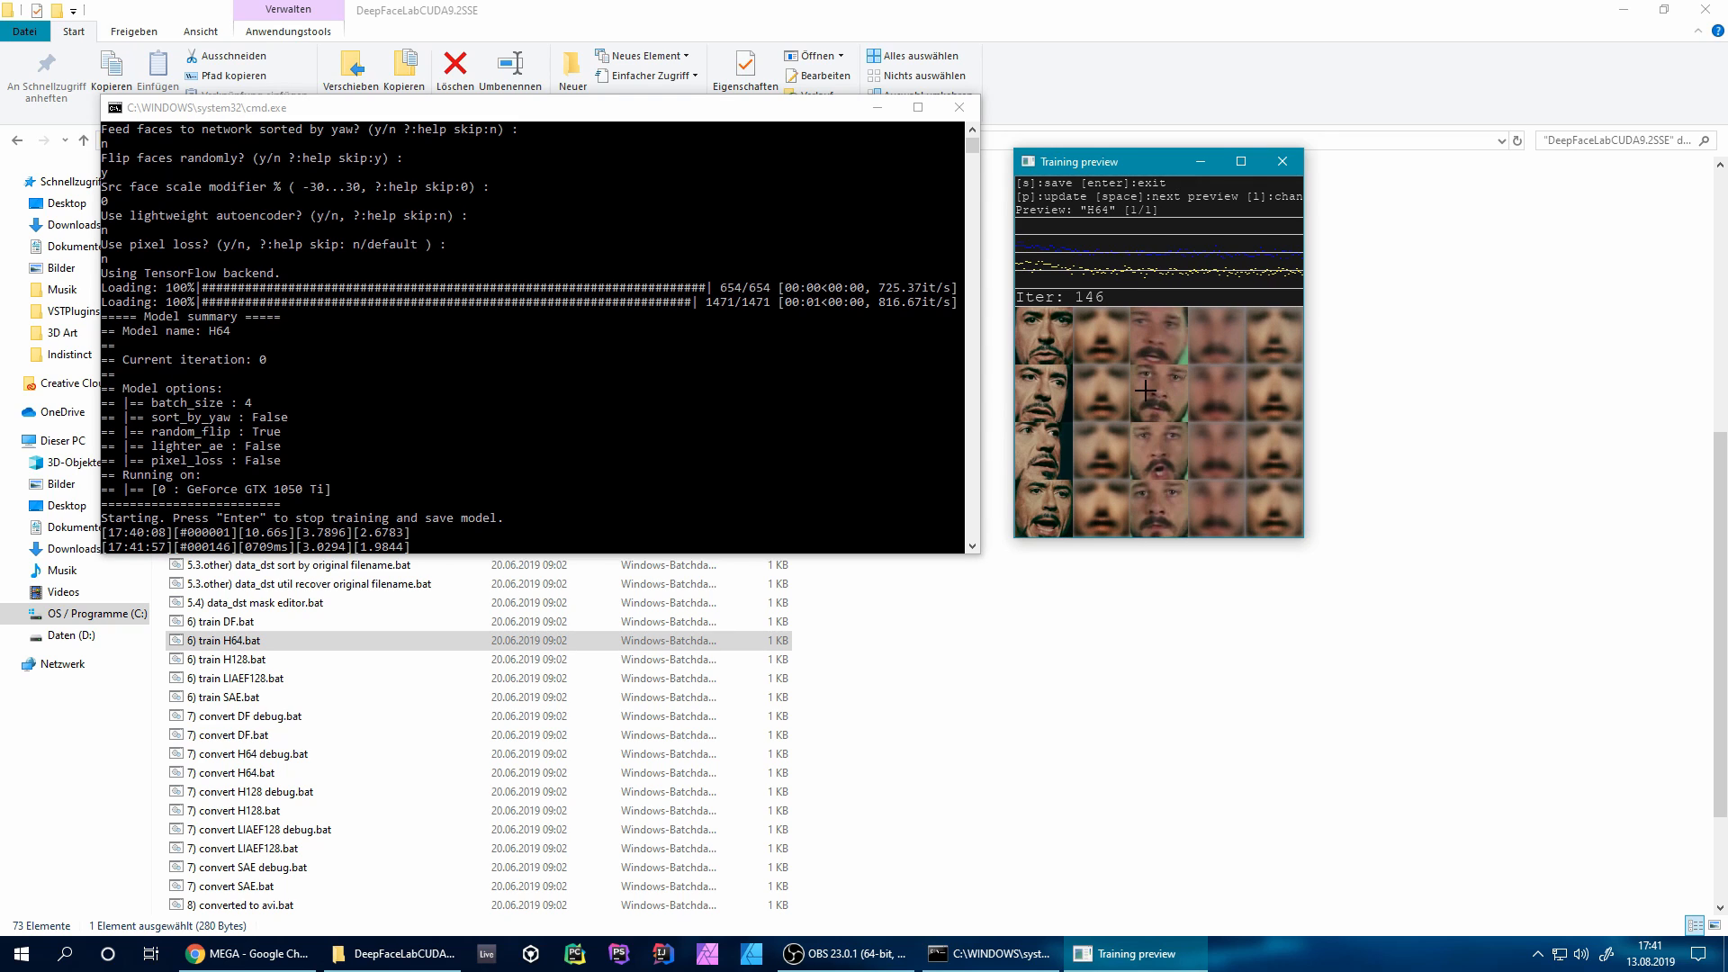
{"action": "key", "text": "p"}
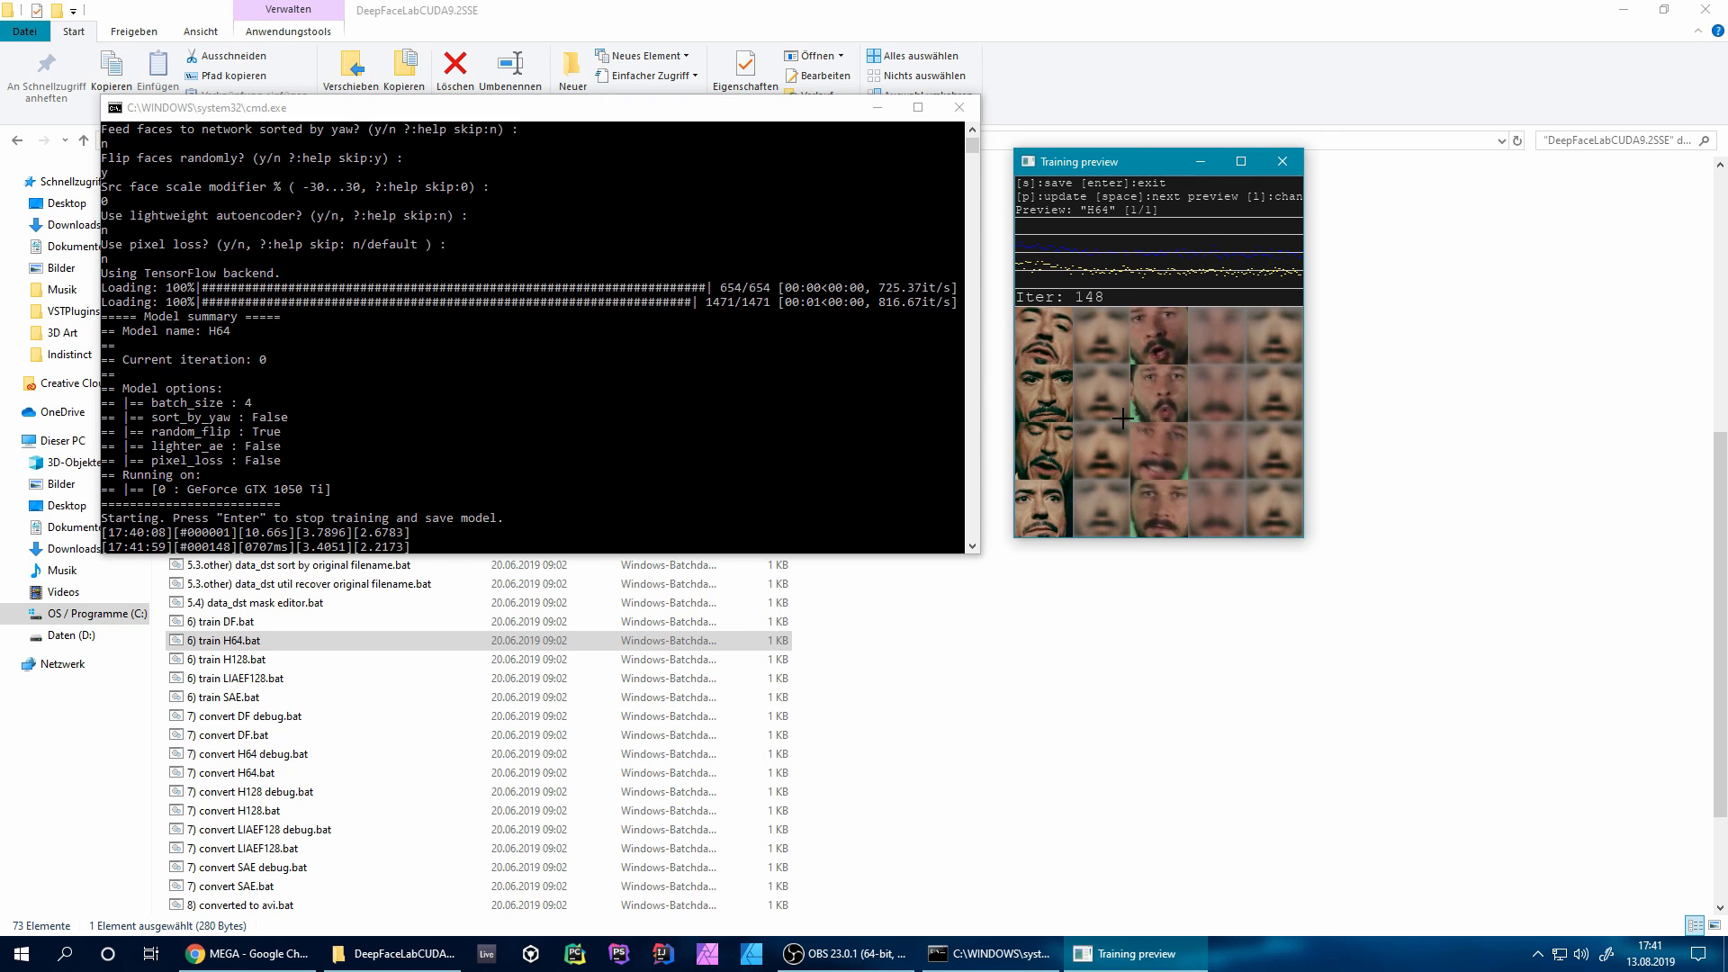
{"action": "key", "text": "p"}
{"action": "key", "text": "p"}
{"action": "key", "text": "p"}
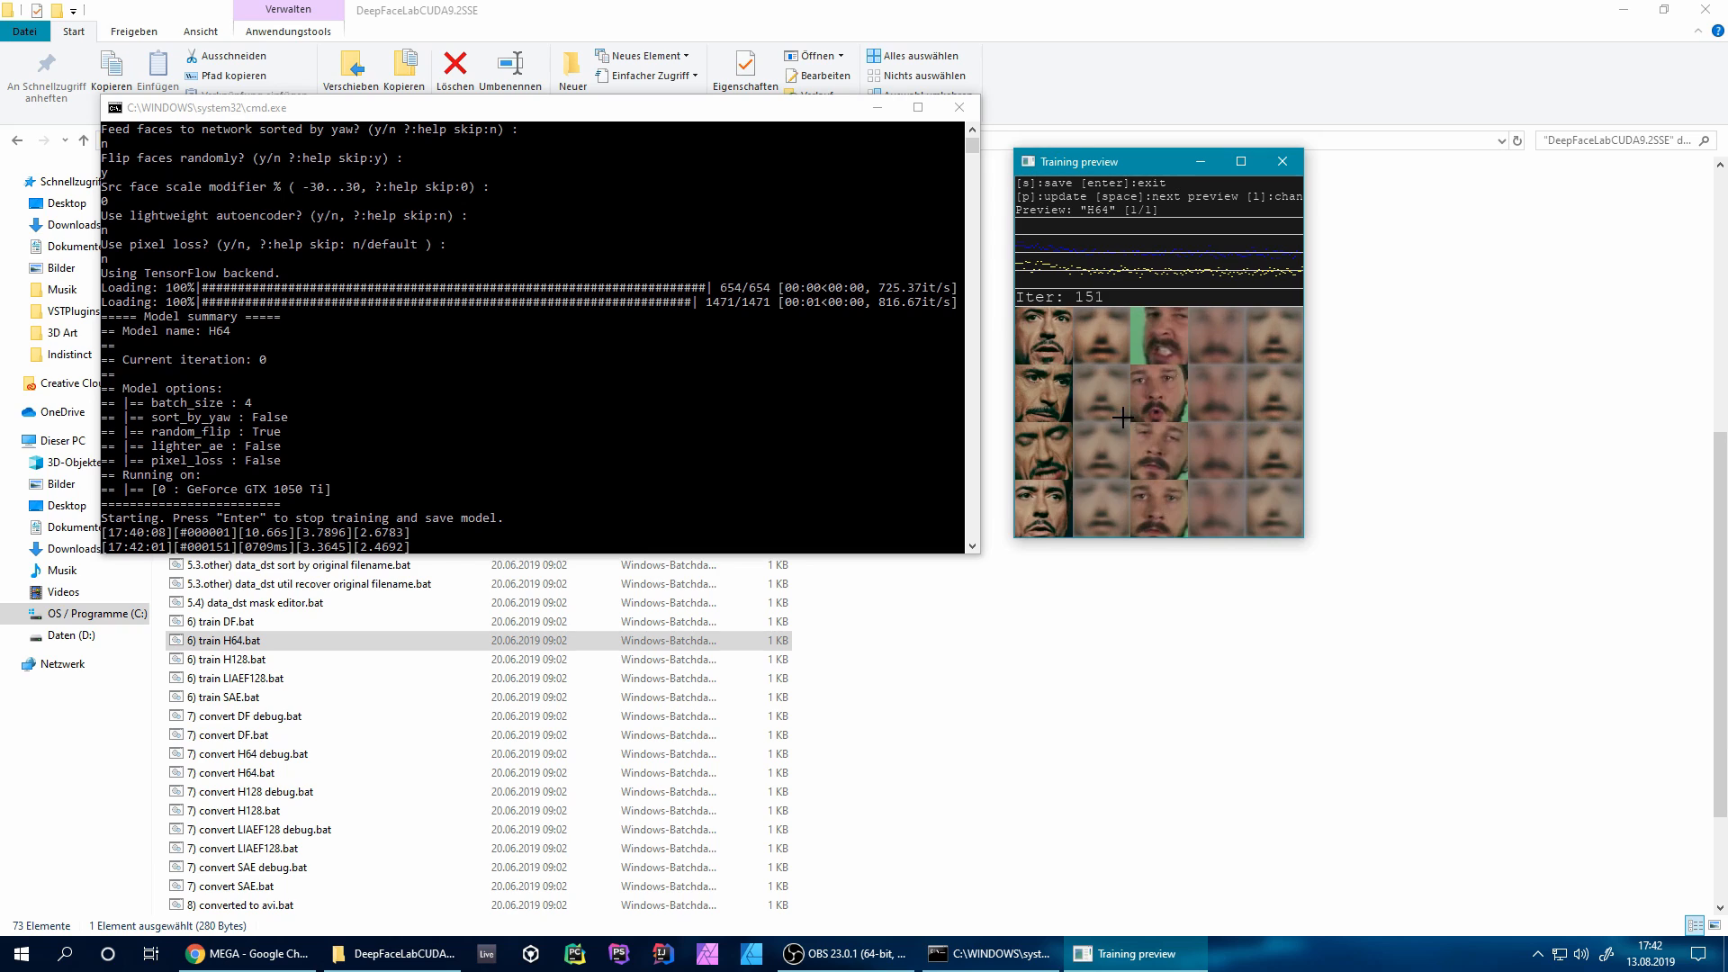
{"action": "key", "text": "p"}
{"action": "key", "text": "p"}
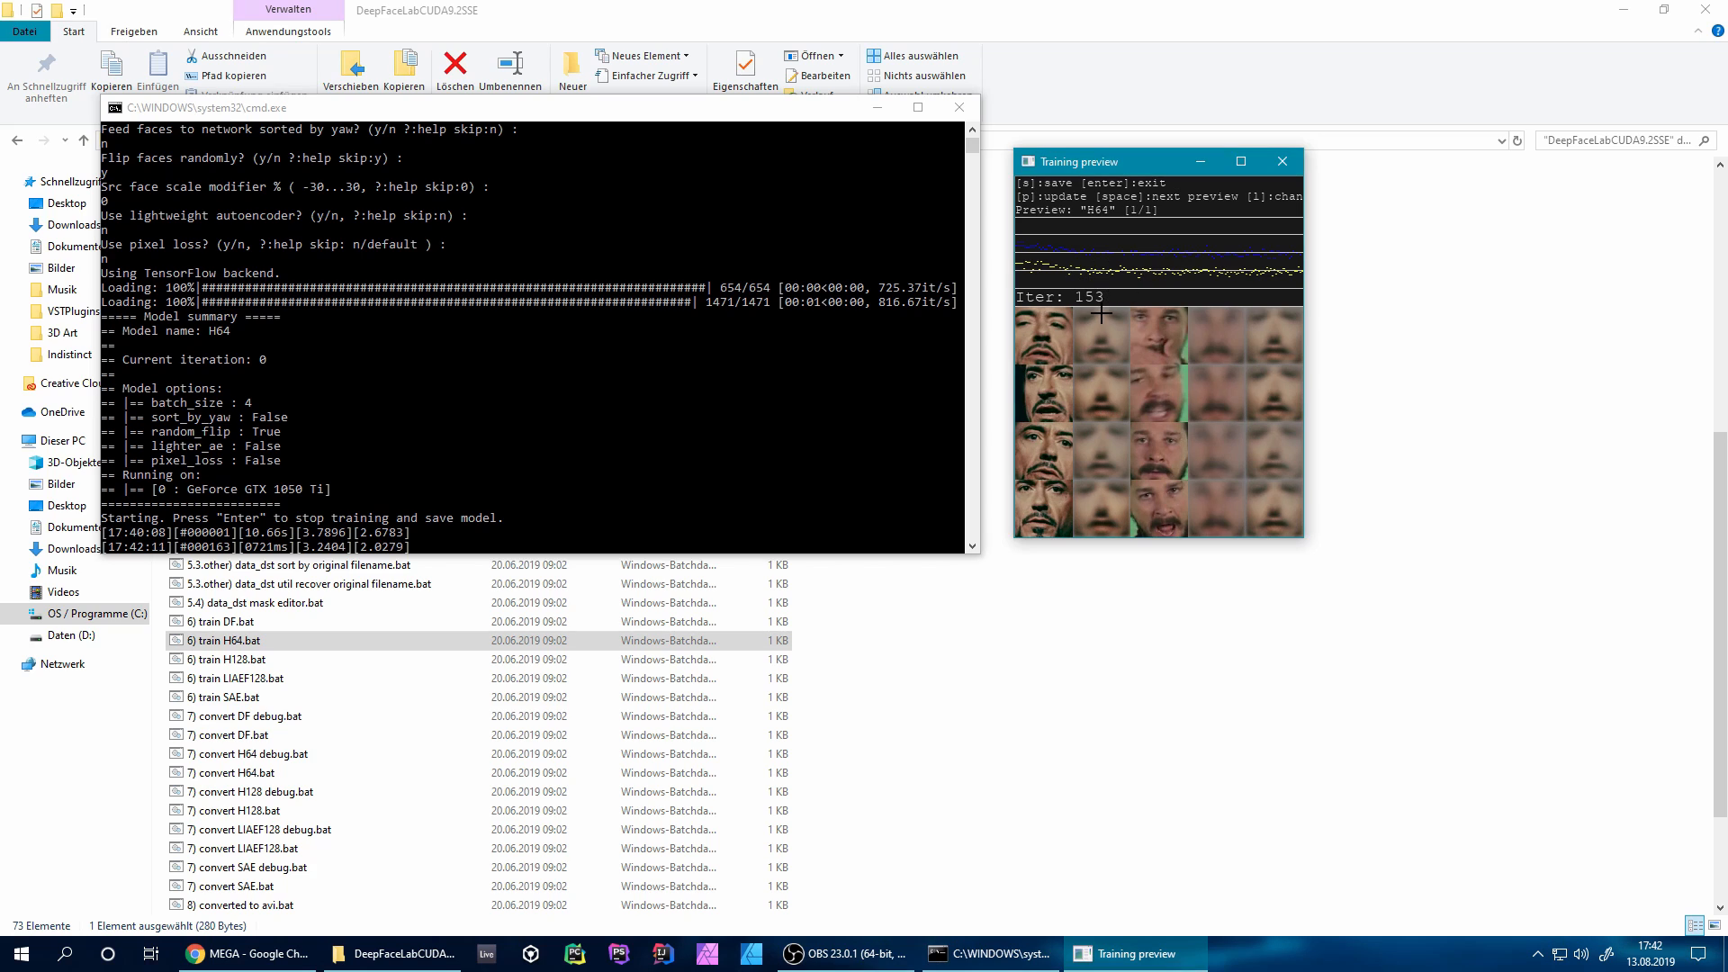
Save the H64 model, stop the training and close the training console.
{"action": "key", "text": "s"}
{"action": "key", "text": "Return"}
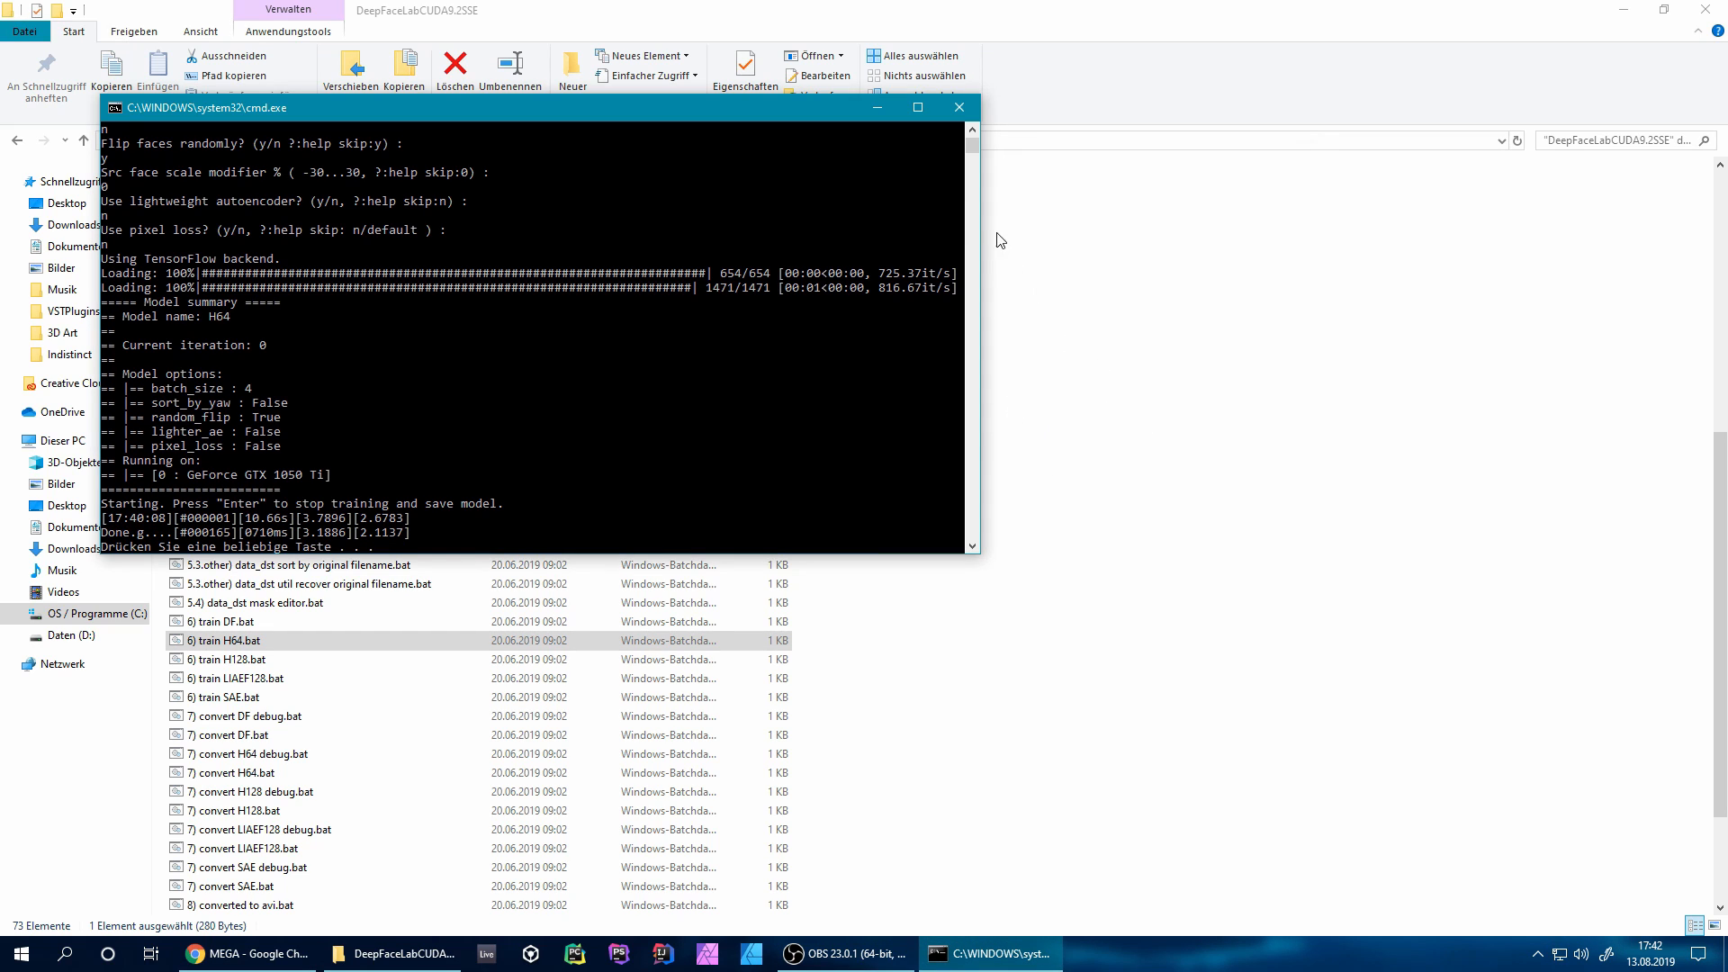
{"action": "key", "text": "Return"}
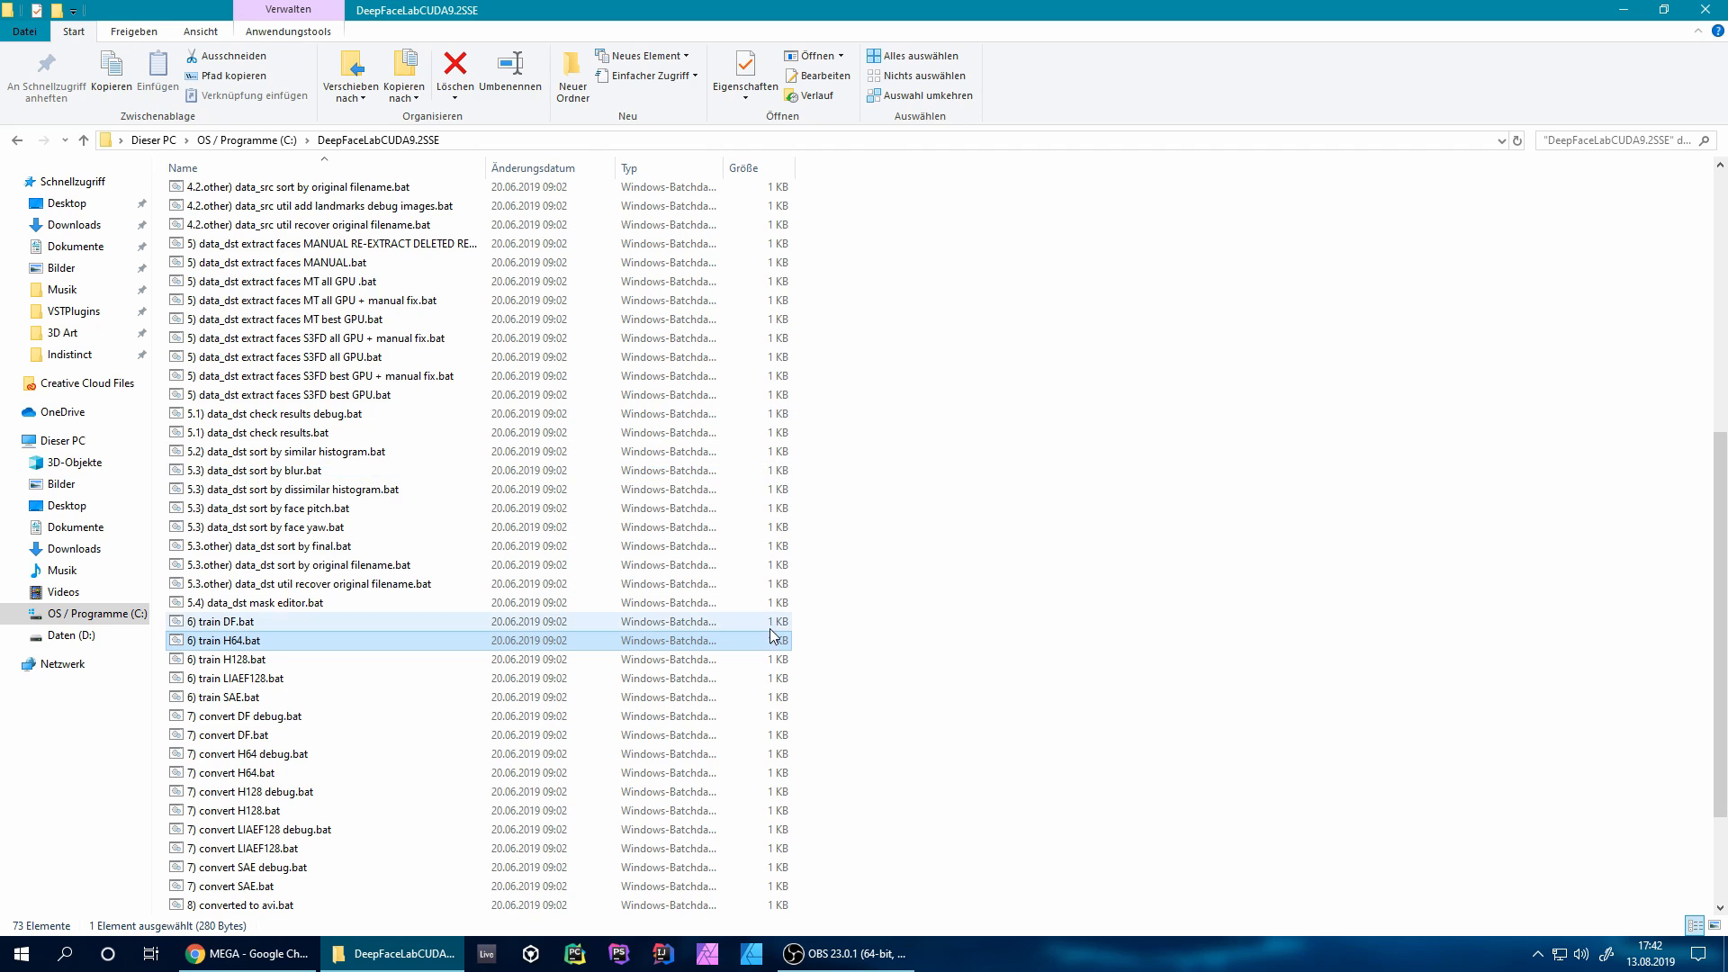
Open the model folder inside the workspace folder and check the saved H64 model files.
{"action": "left_click_drag", "start_coordinate": [811, 655], "coordinate": [486, 666]}
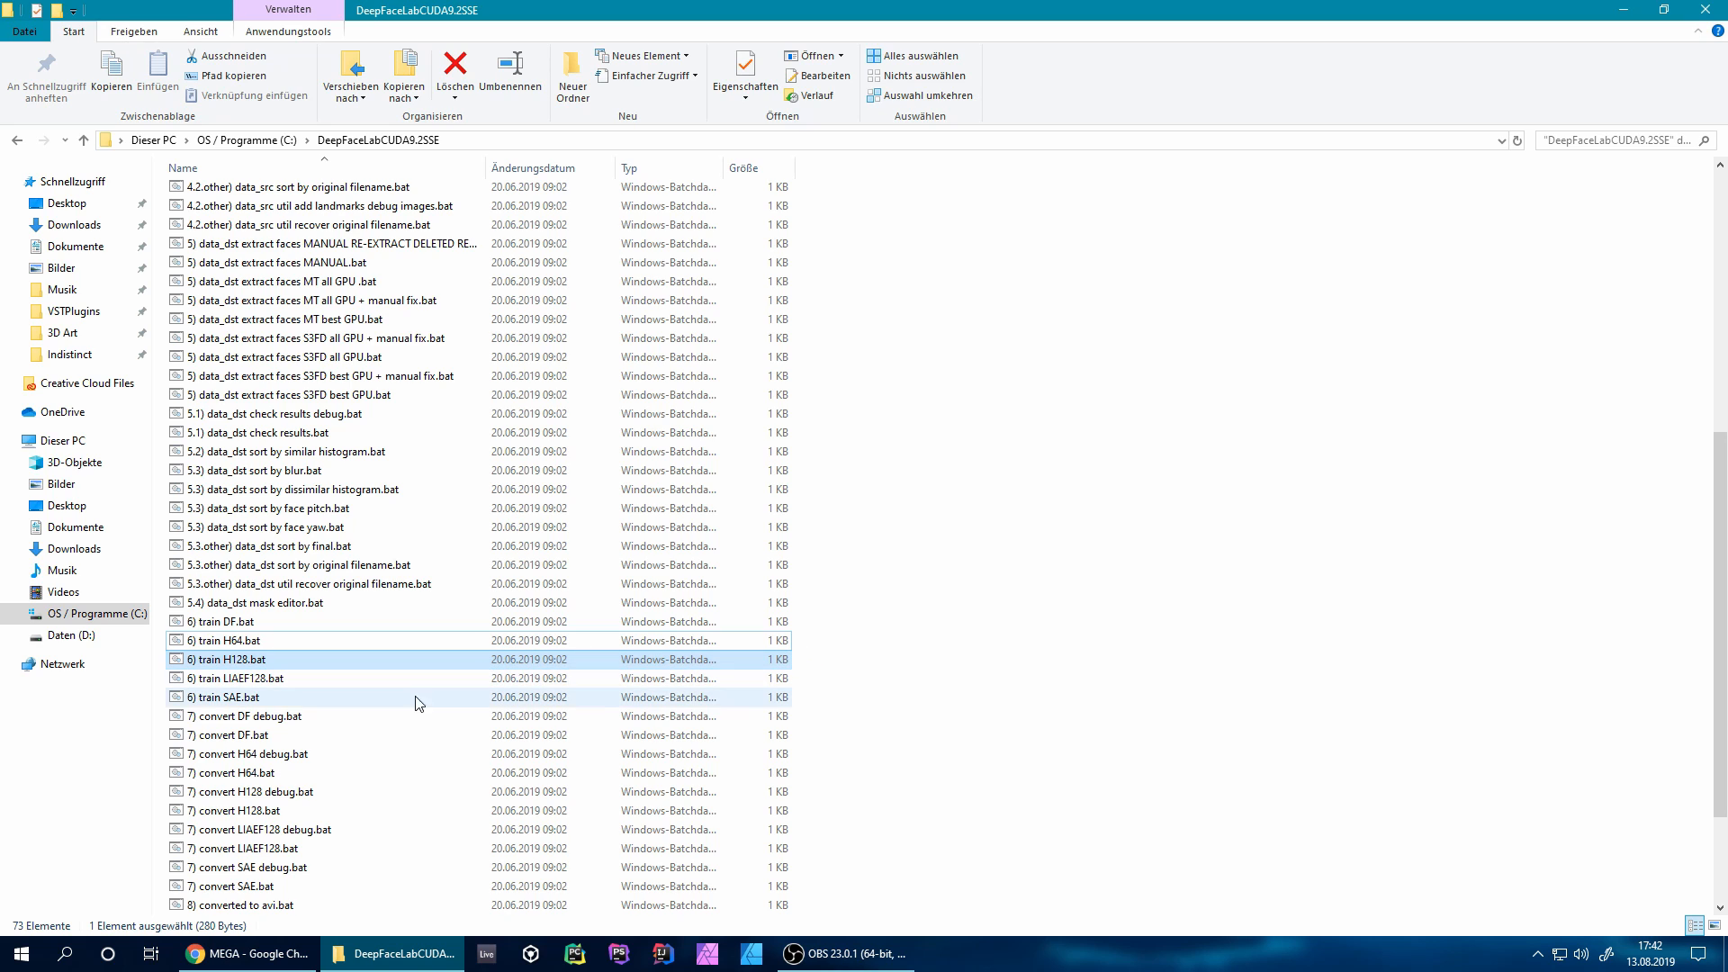
{"action": "left_click", "coordinate": [343, 772]}
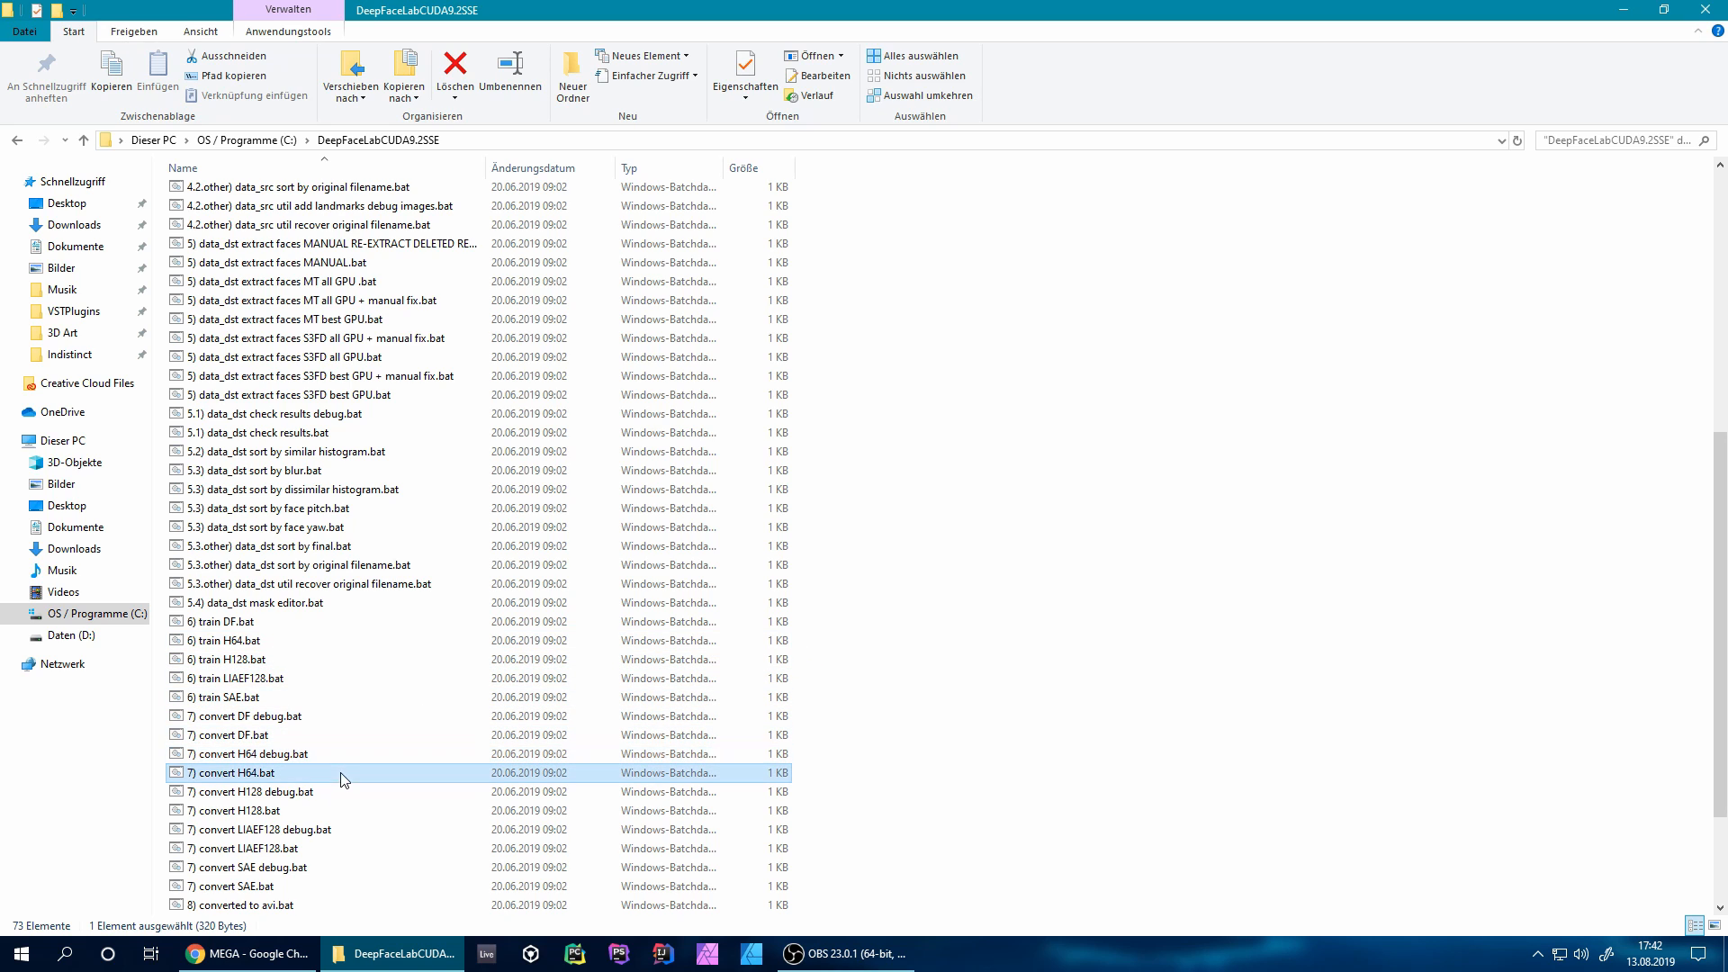
{"action": "scroll", "coordinate": [279, 360], "scroll_direction": "up", "scroll_amount": 9}
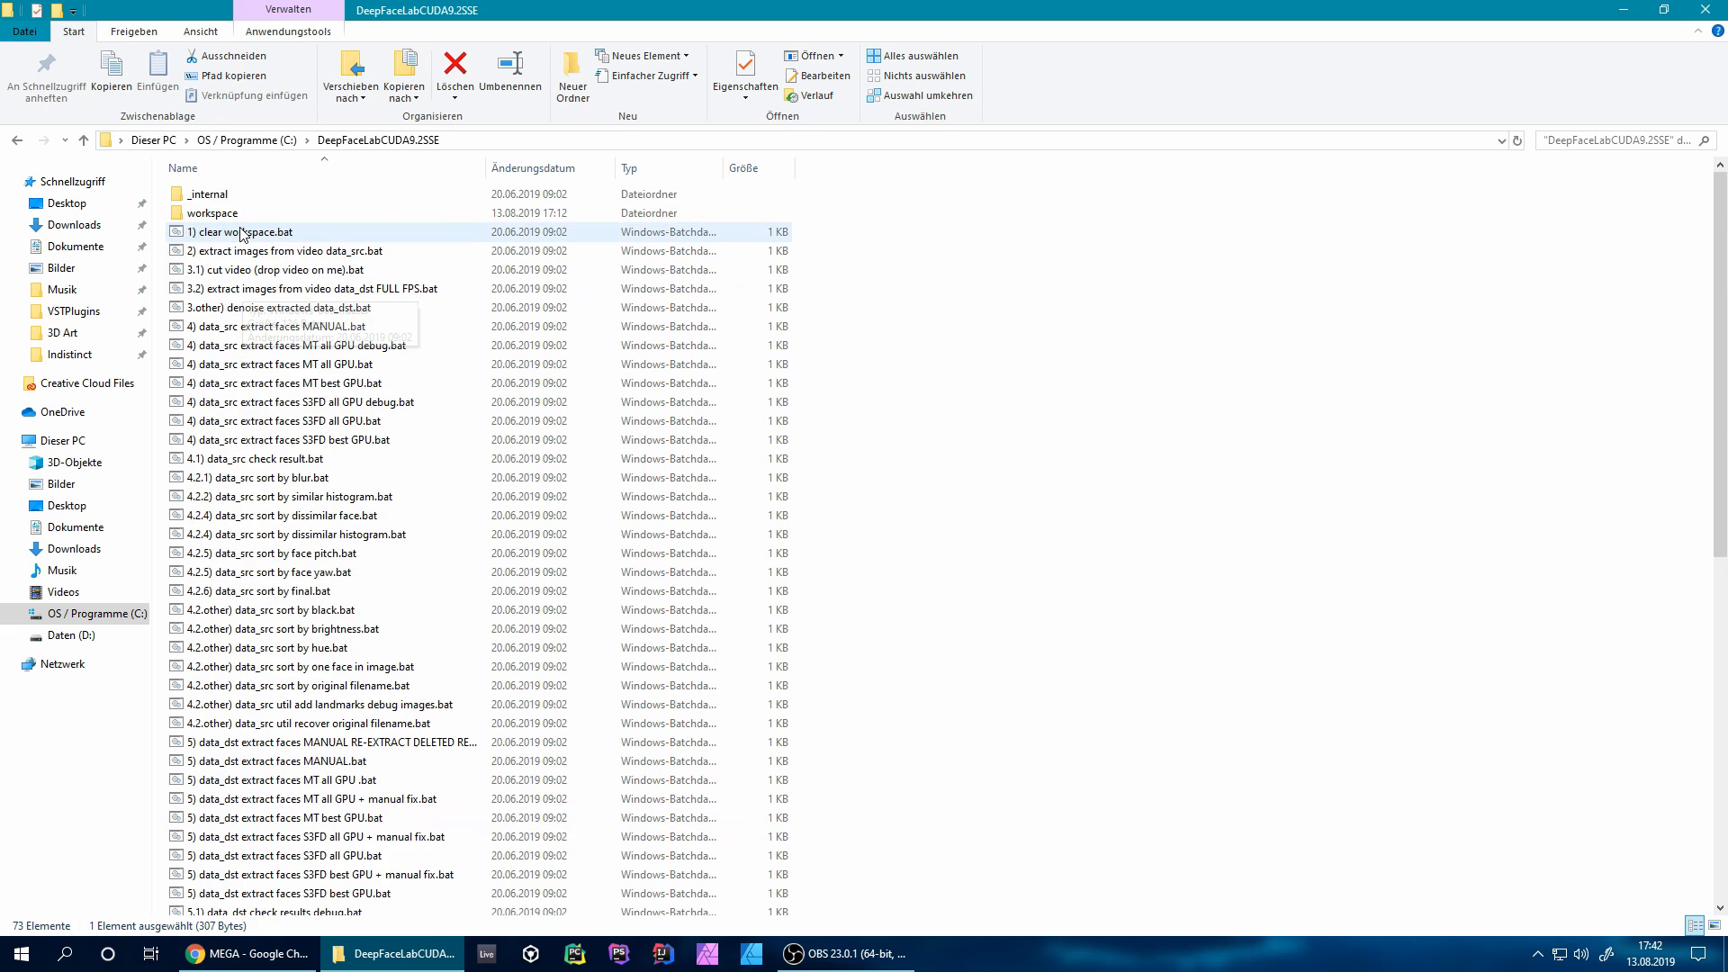
{"action": "double_click", "coordinate": [240, 218]}
{"action": "double_click", "coordinate": [386, 234]}
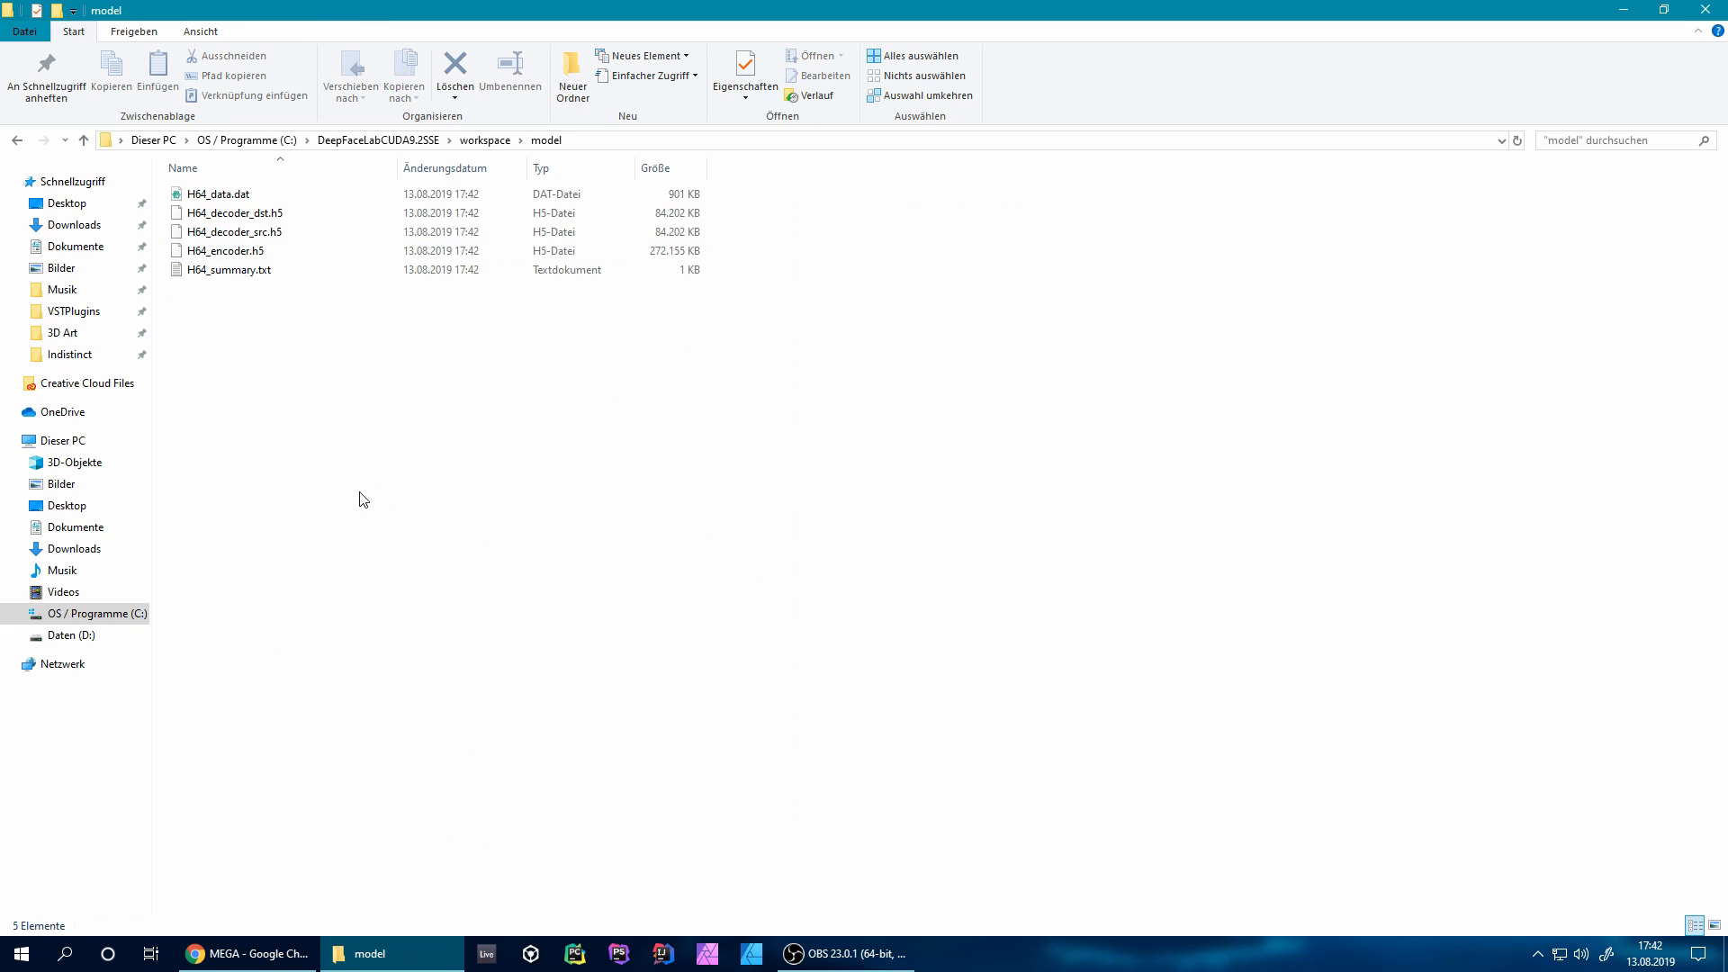
{"action": "mouse_move", "coordinate": [278, 276]}
{"action": "left_mouse_down"}
{"action": "mouse_move", "coordinate": [169, 199]}
{"action": "mouse_move", "coordinate": [169, 239]}
{"action": "mouse_move", "coordinate": [58, 308]}
{"action": "mouse_move", "coordinate": [262, 270]}
{"action": "left_mouse_up"}
{"action": "left_click", "coordinate": [256, 251]}
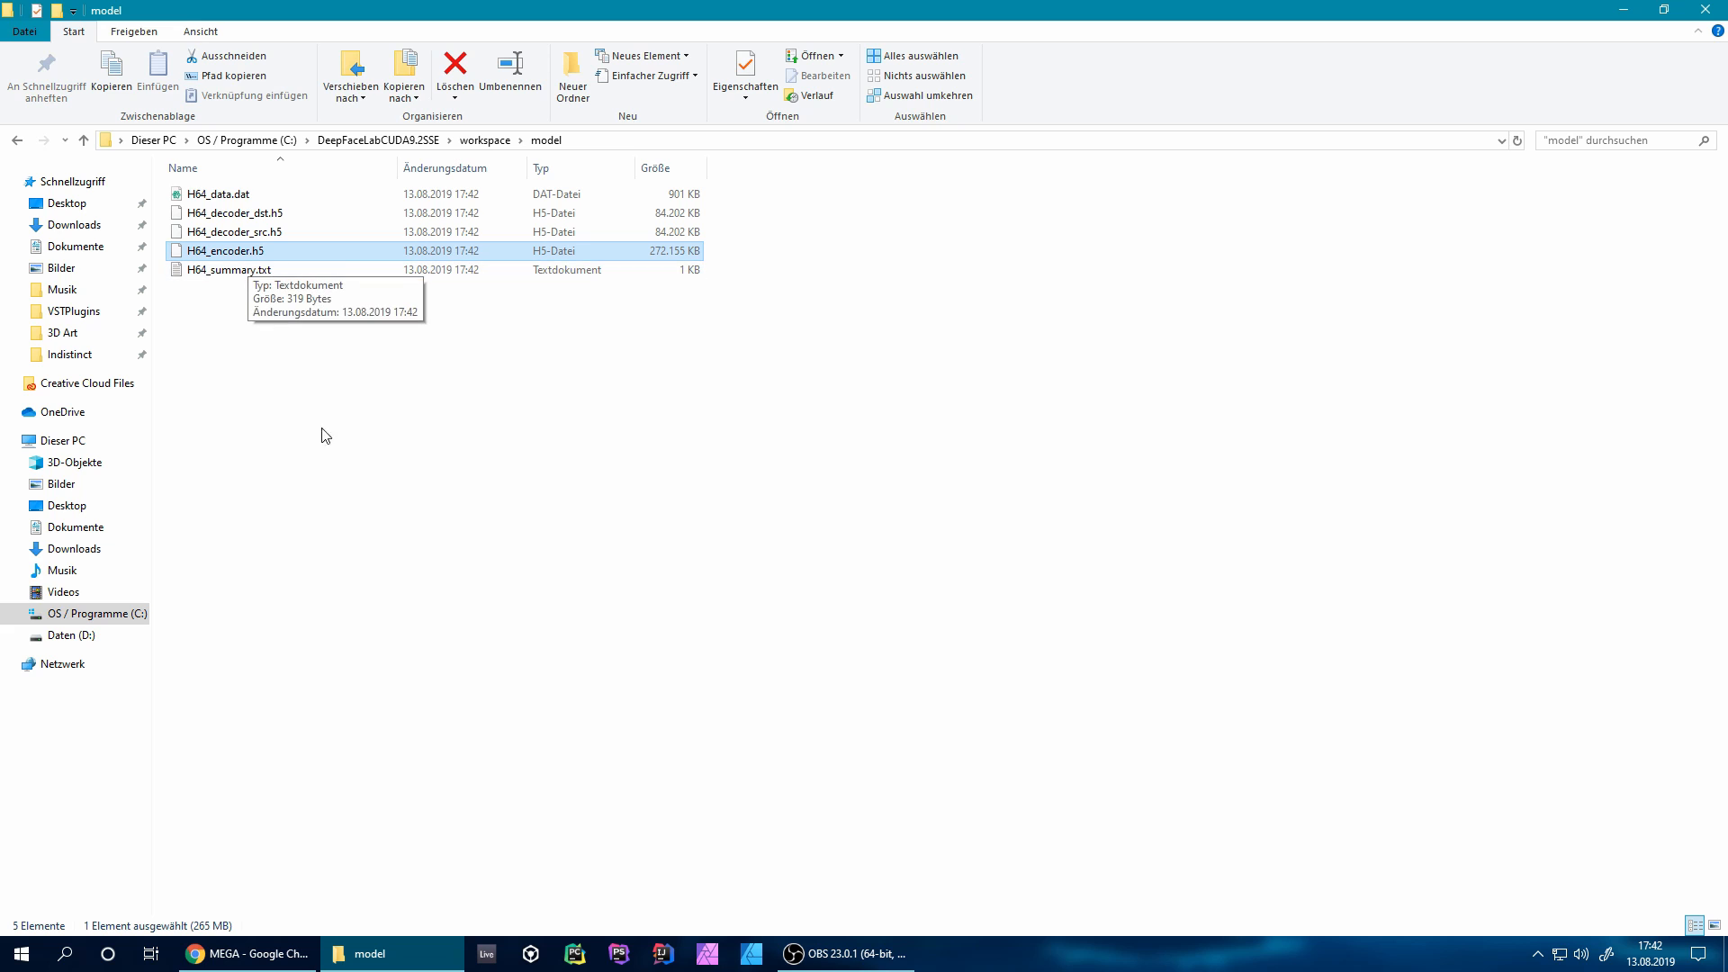
Return to the DeepFaceLabCUDA9.2SSE folder and run "7) convert H64.bat".
{"action": "key", "text": "alt+Left"}
{"action": "key", "text": "alt+Left"}
{"action": "scroll", "coordinate": [426, 587], "scroll_direction": "down", "scroll_amount": 3}
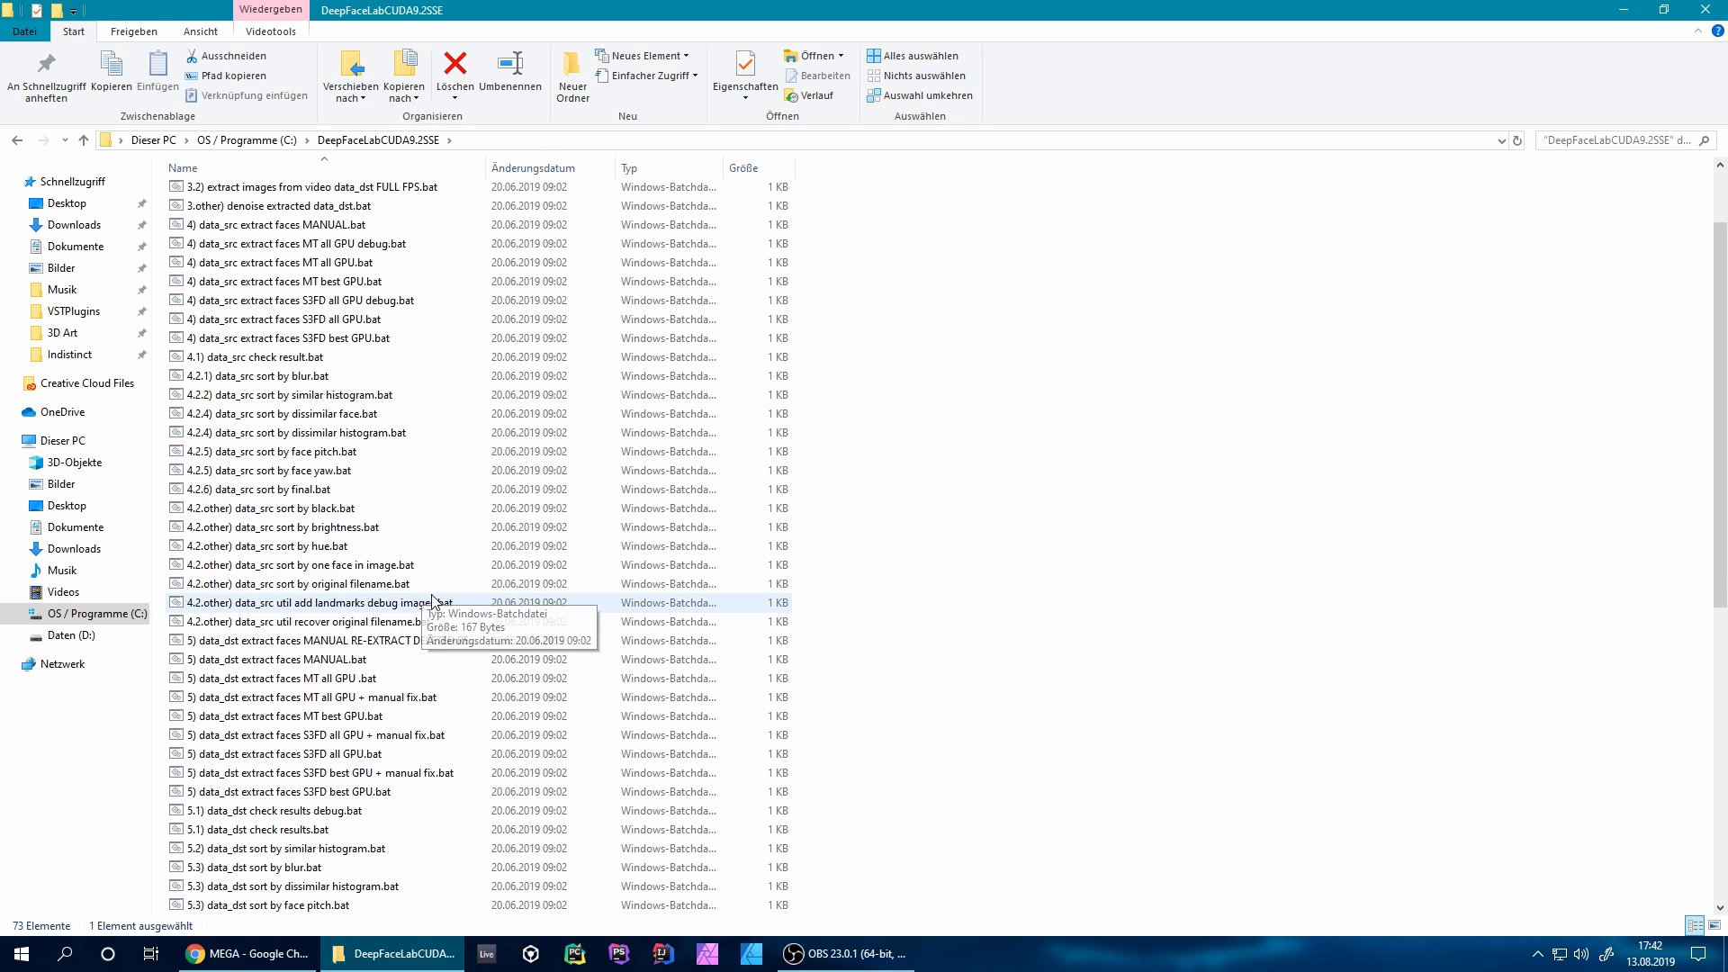
{"action": "scroll", "coordinate": [430, 602], "scroll_direction": "down", "scroll_amount": 5}
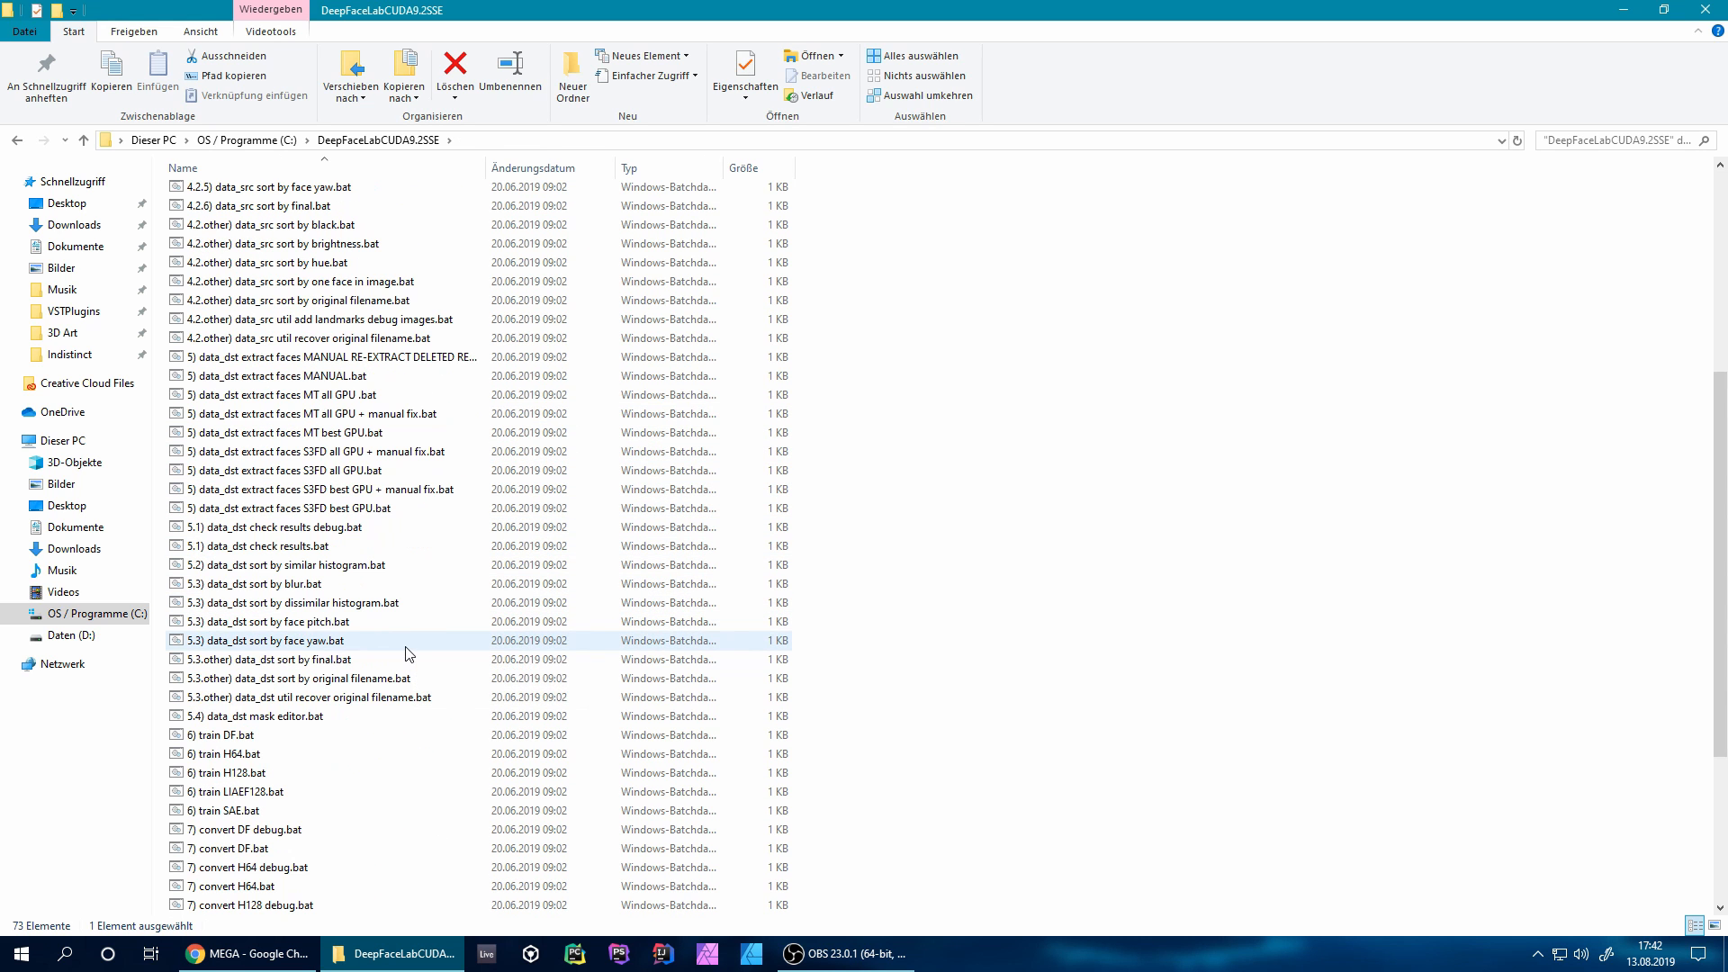
{"action": "scroll", "coordinate": [339, 698], "scroll_direction": "down", "scroll_amount": 2}
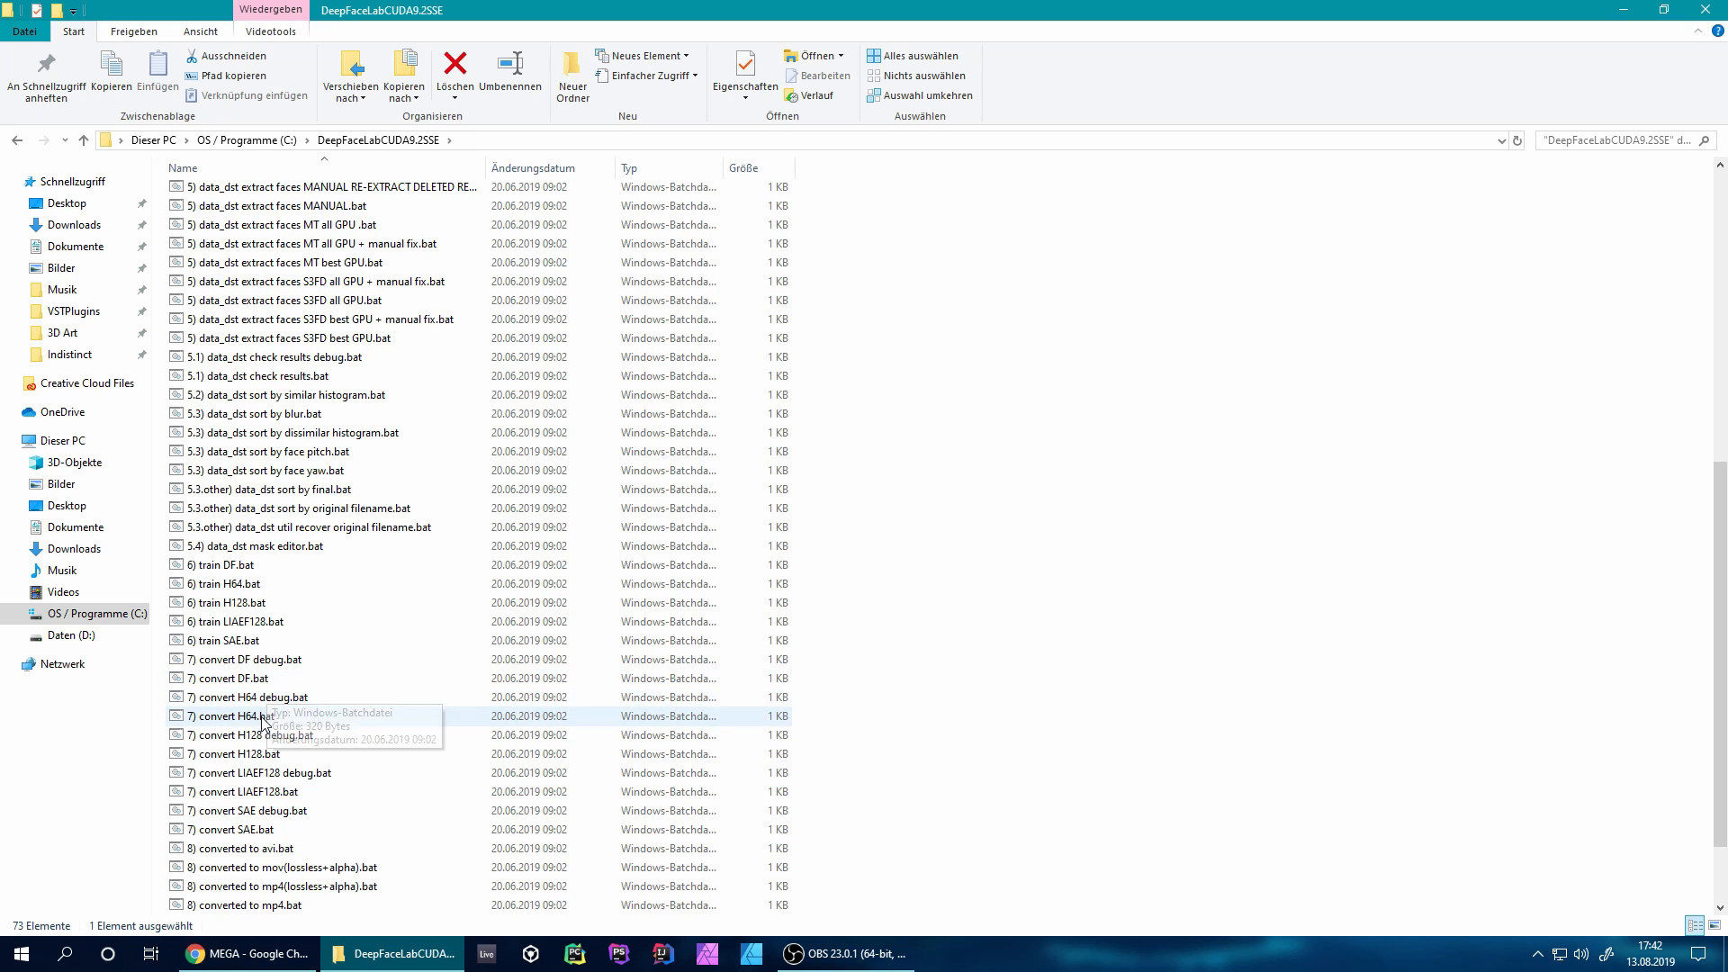
{"action": "left_click", "coordinate": [263, 718]}
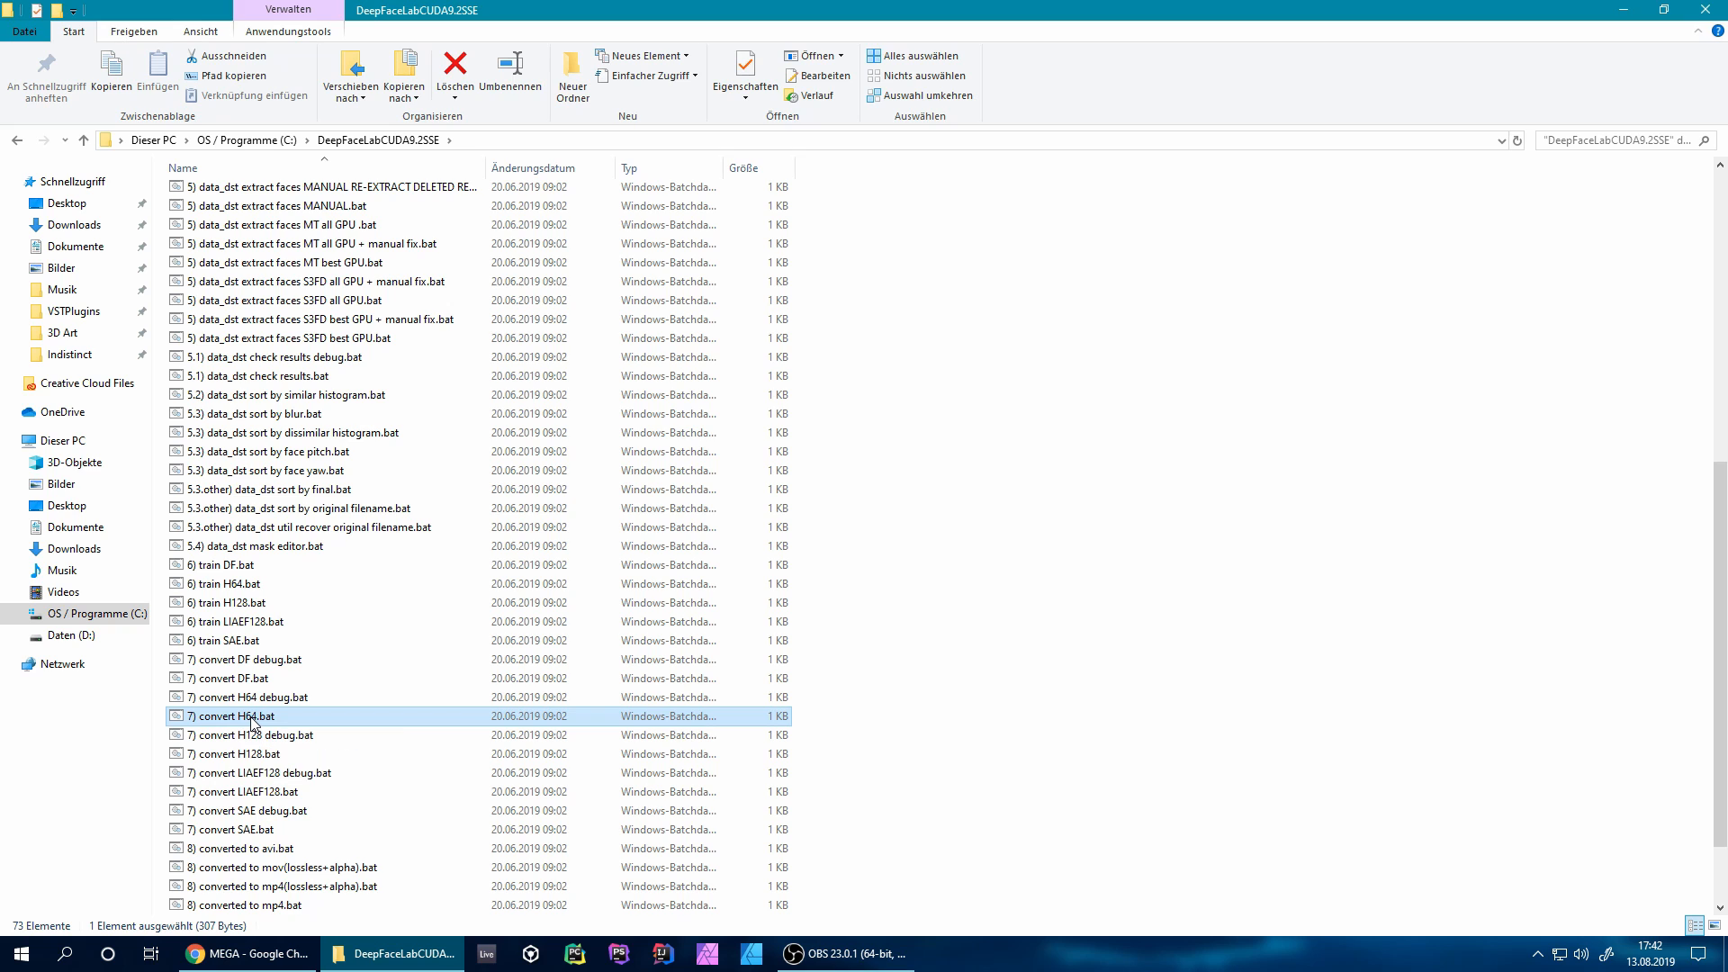
{"action": "double_click", "coordinate": [252, 720]}
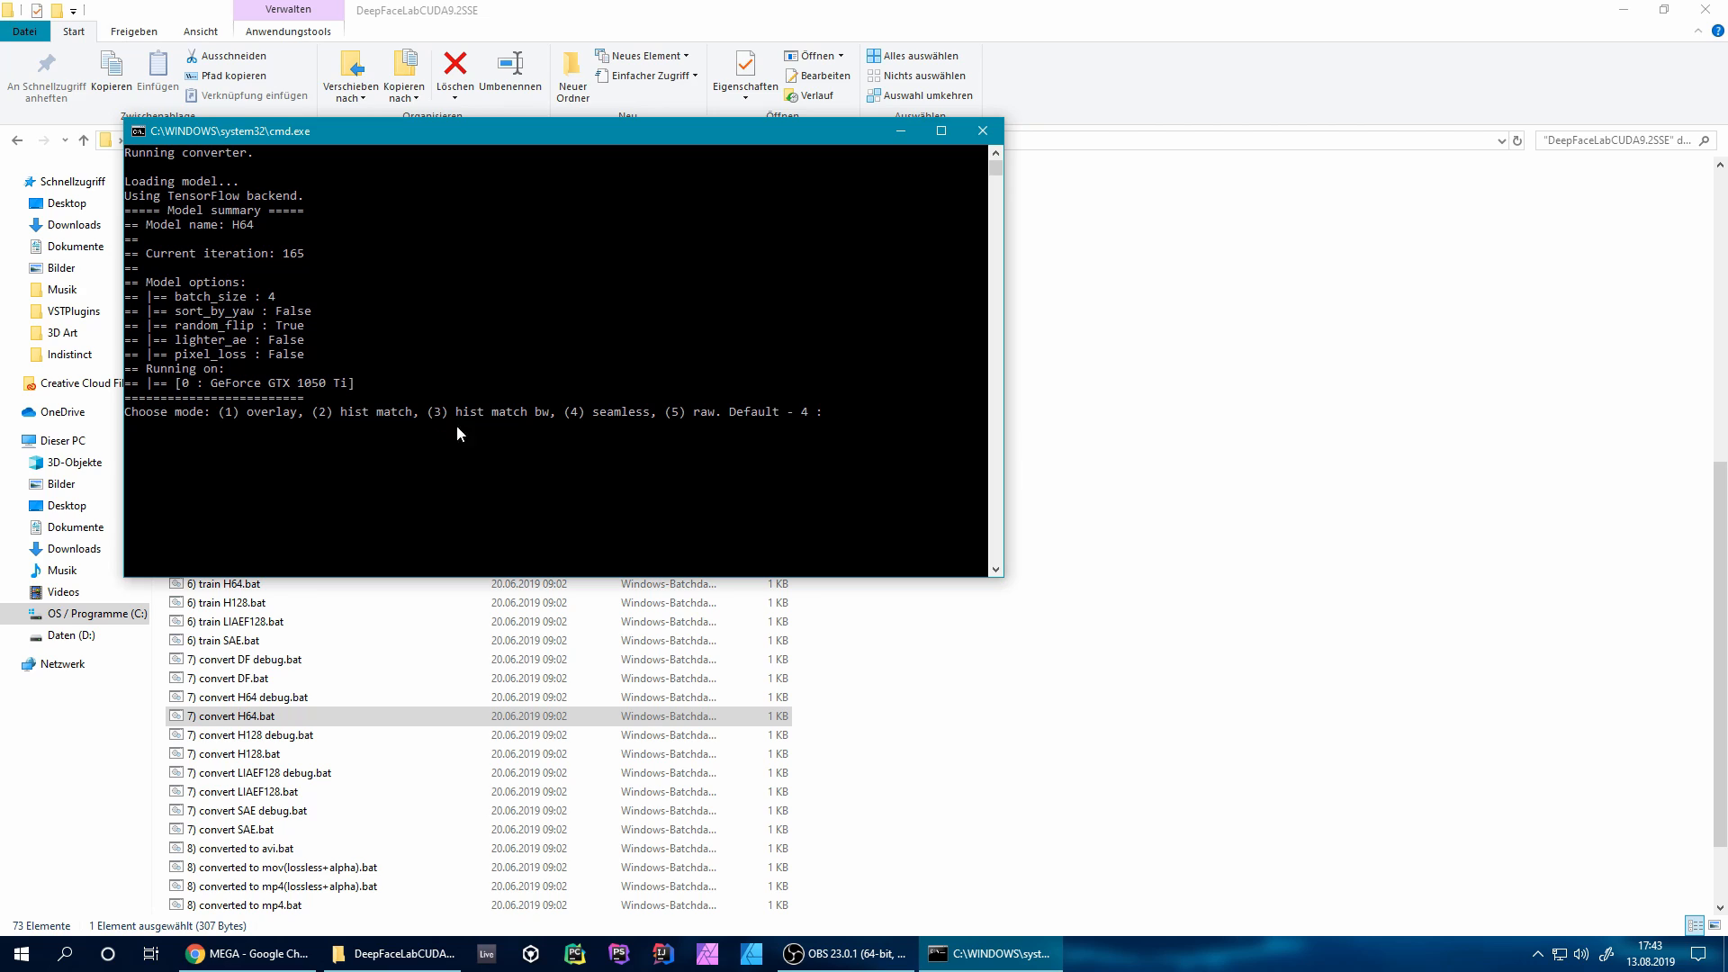
Choose conversion mode 2, hist match, for the H64 converter.
{"action": "left_click_drag", "start_coordinate": [572, 417], "coordinate": [648, 419]}
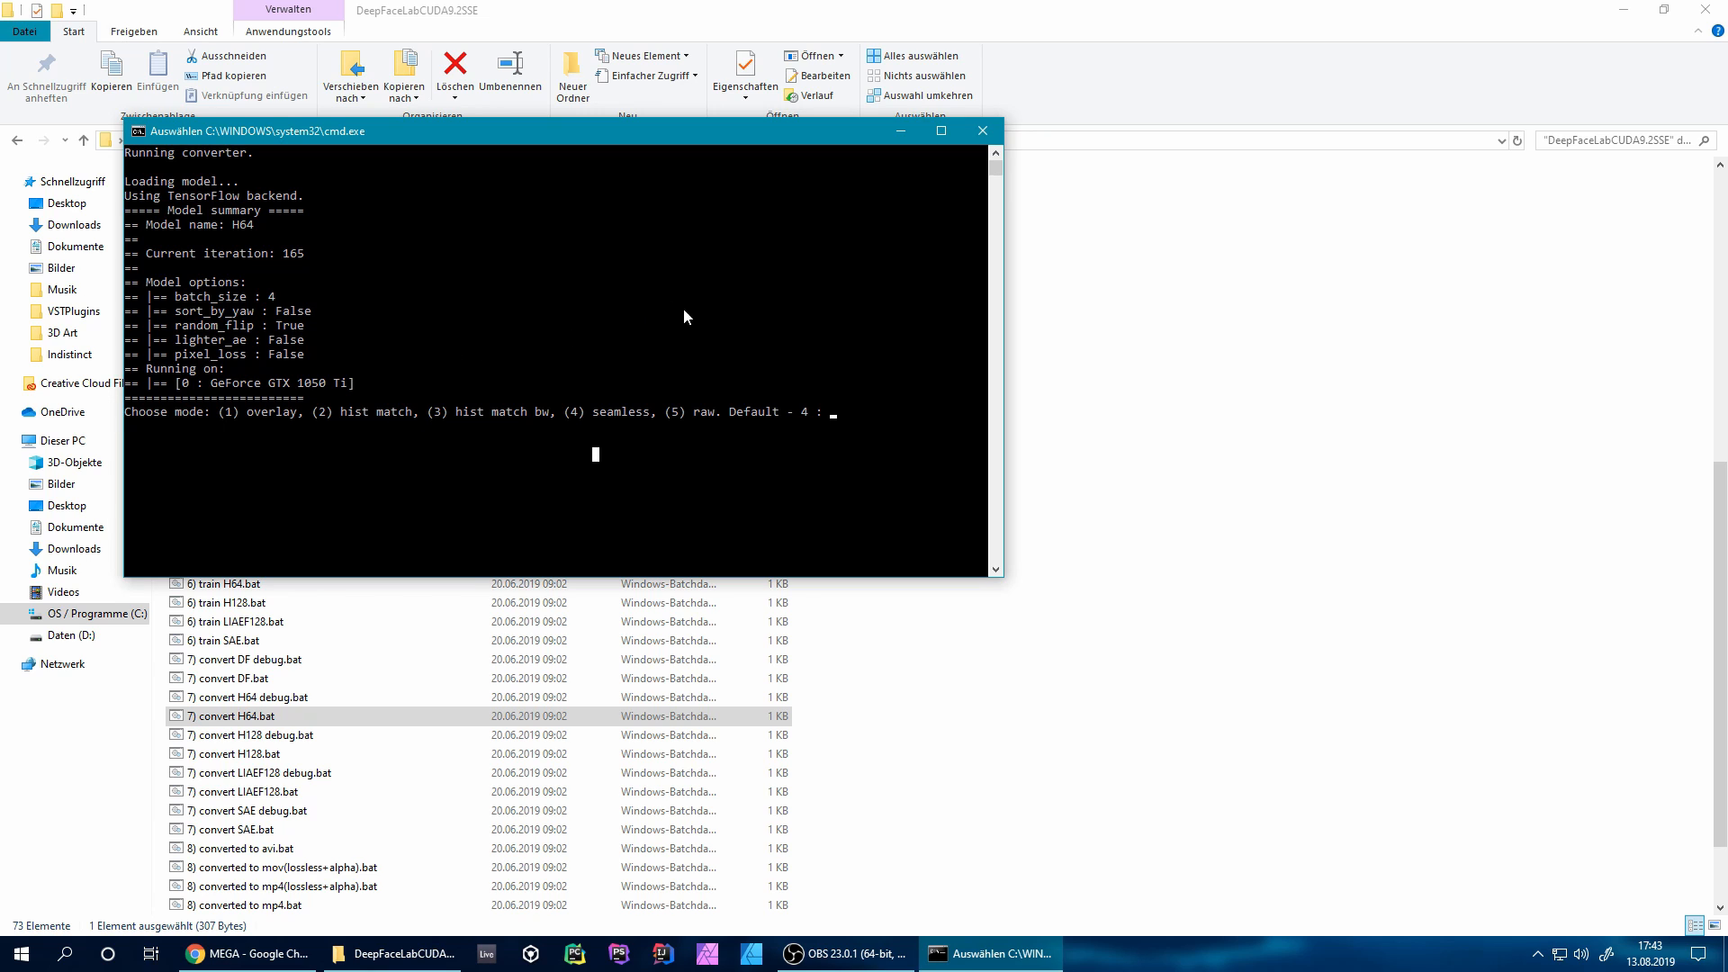
{"action": "left_click", "coordinate": [833, 419]}
{"action": "left_click", "coordinate": [836, 414]}
{"action": "type", "text": "2"}
{"action": "key", "text": "Return"}
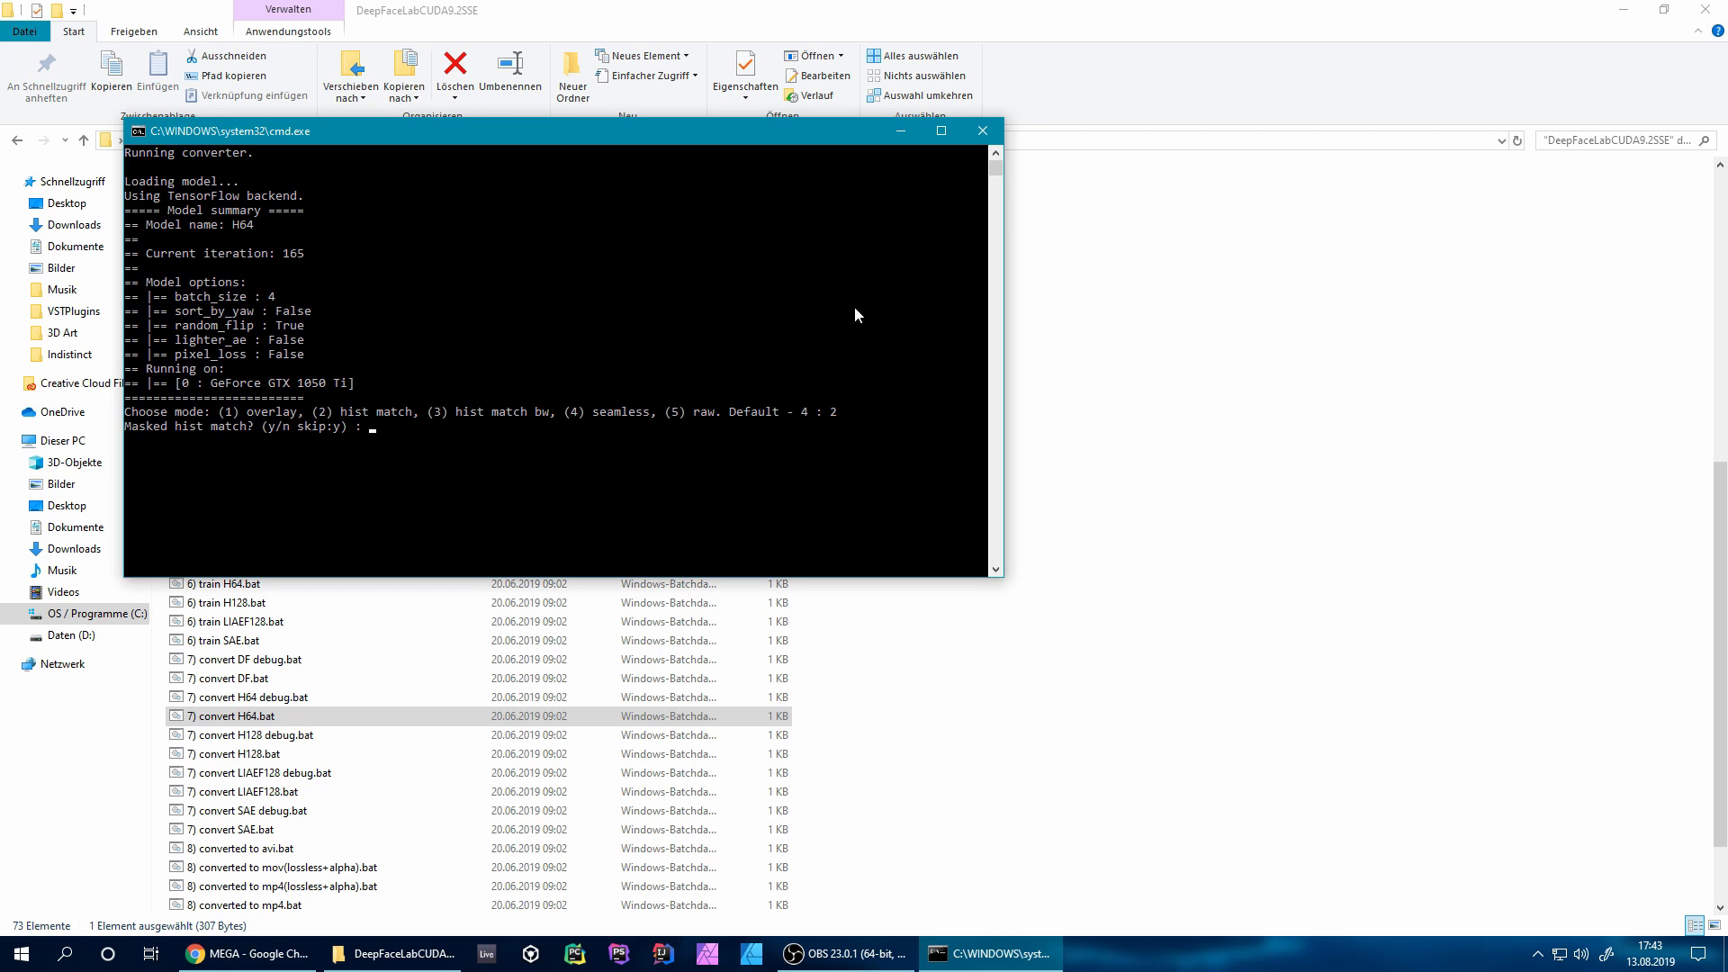
Enable masked hist match and accept the default threshold of 255 and the default learned mask mode.
{"action": "type", "text": "y"}
{"action": "key", "text": "Return"}
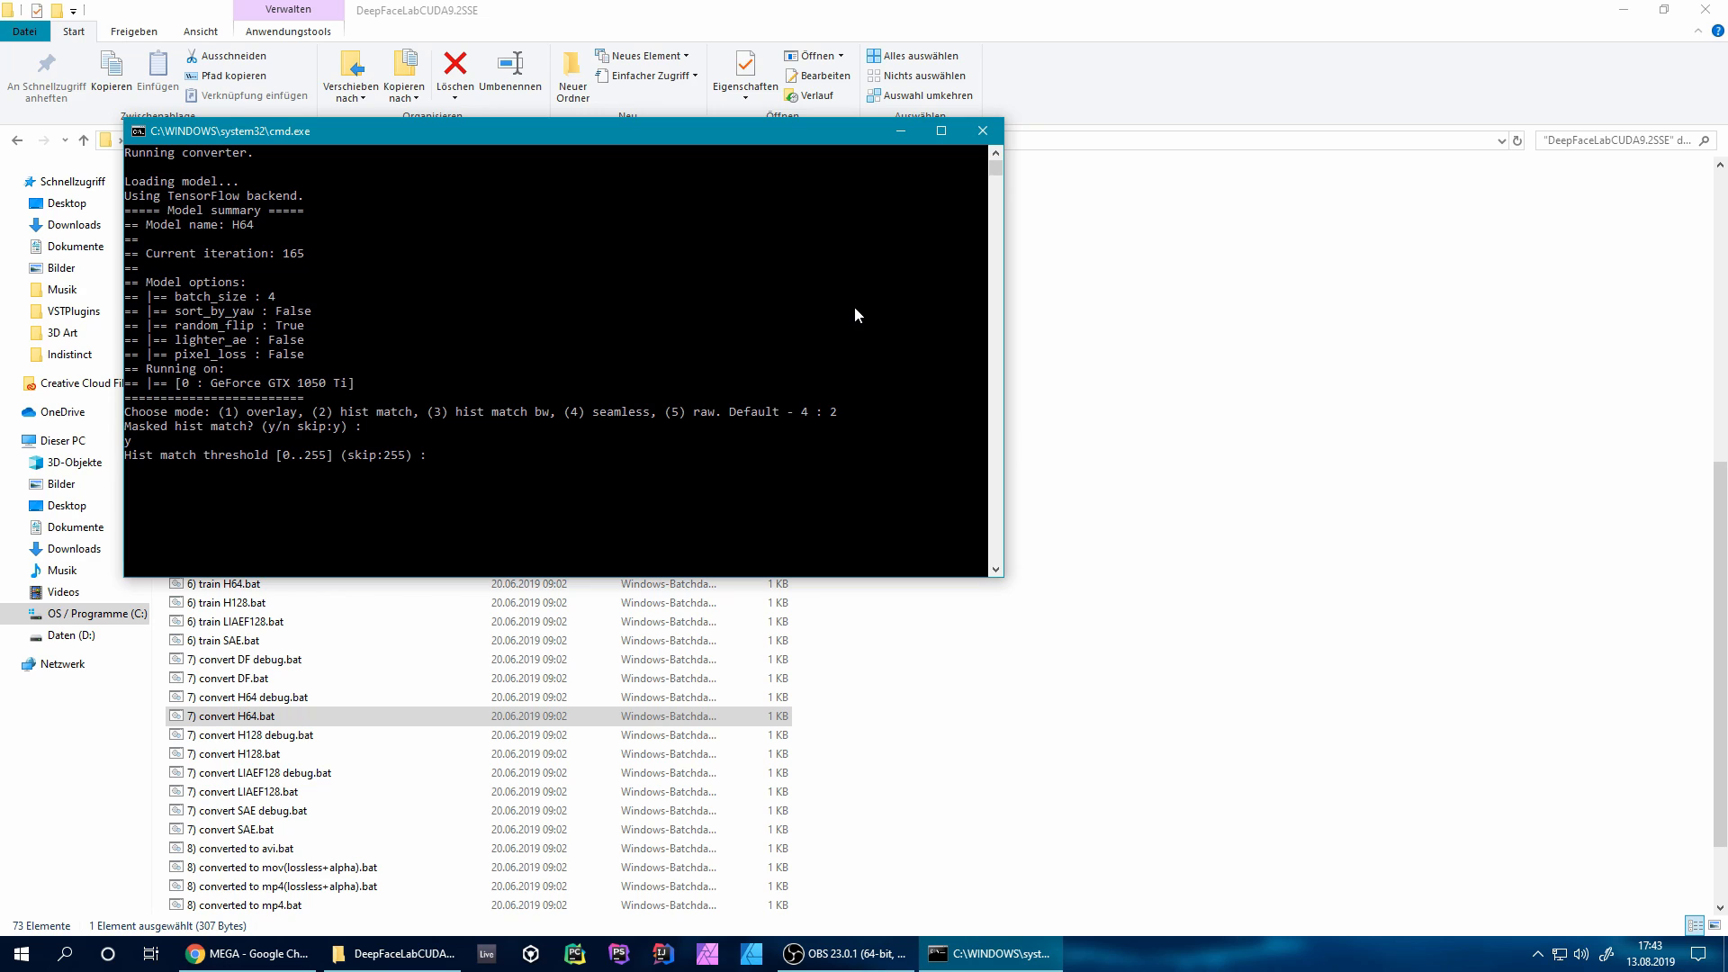
{"action": "key", "text": "Return"}
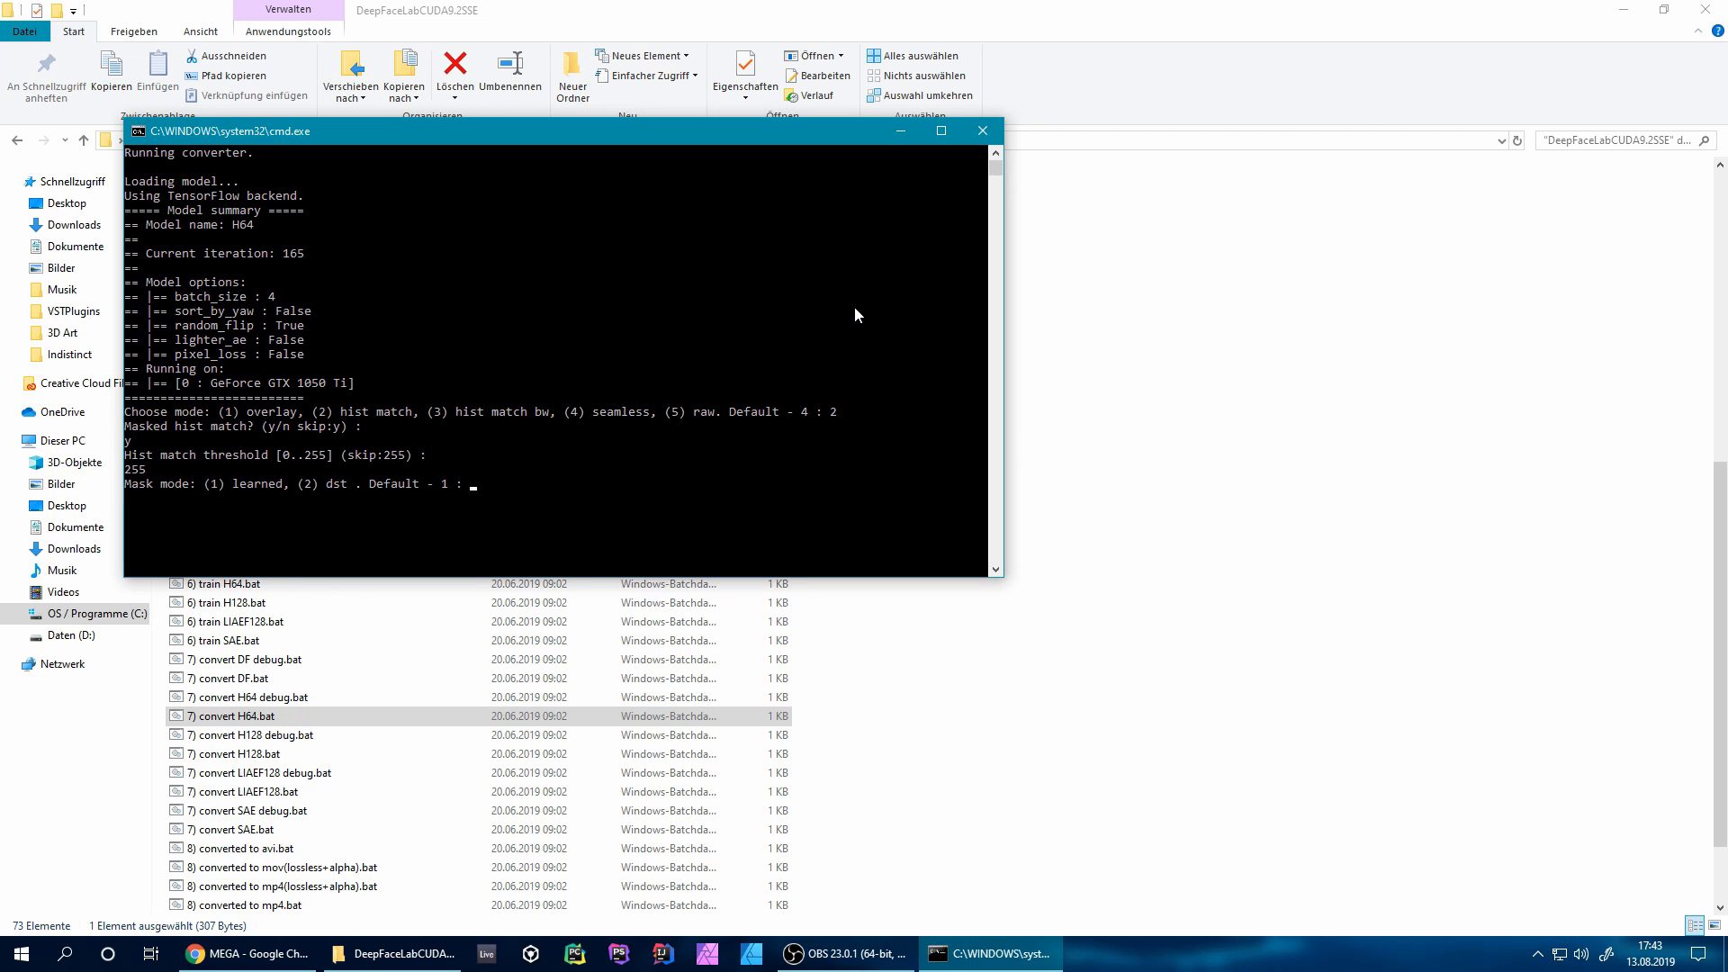
{"action": "key", "text": "Return"}
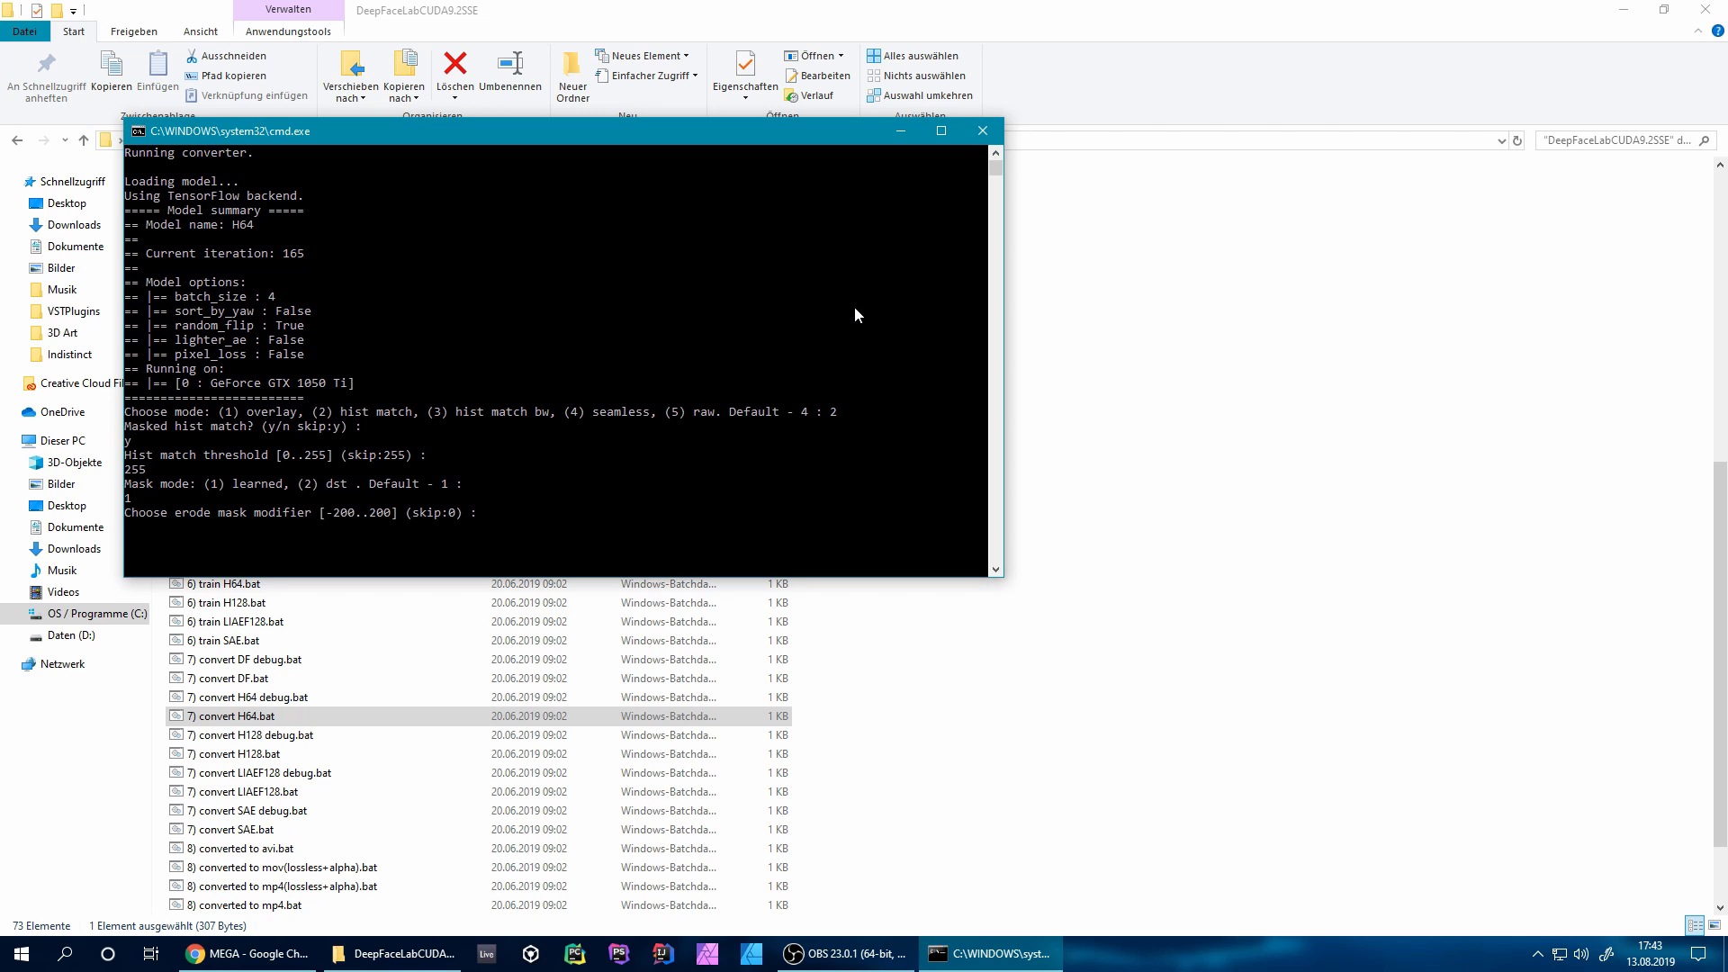
Keep the erode mask, blur mask and output face scale modifiers at 0, and apply lct color transfer to the predicted face.
{"action": "key", "text": "Return"}
{"action": "key", "text": "Return"}
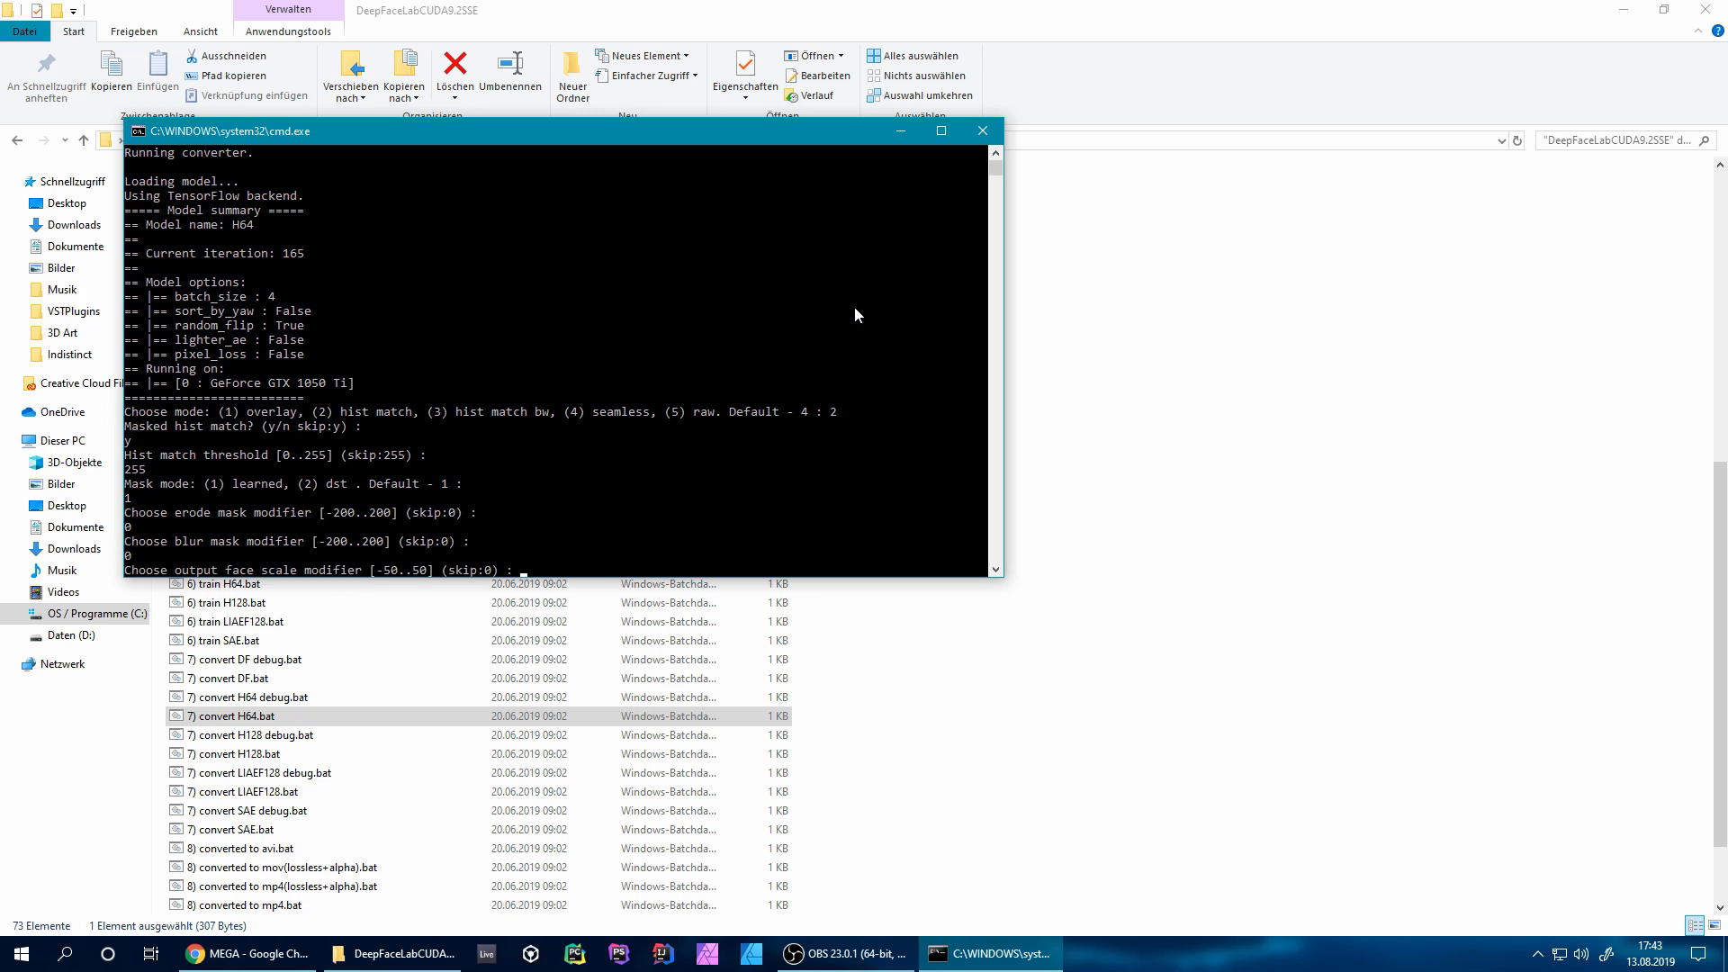
{"action": "key", "text": "Return"}
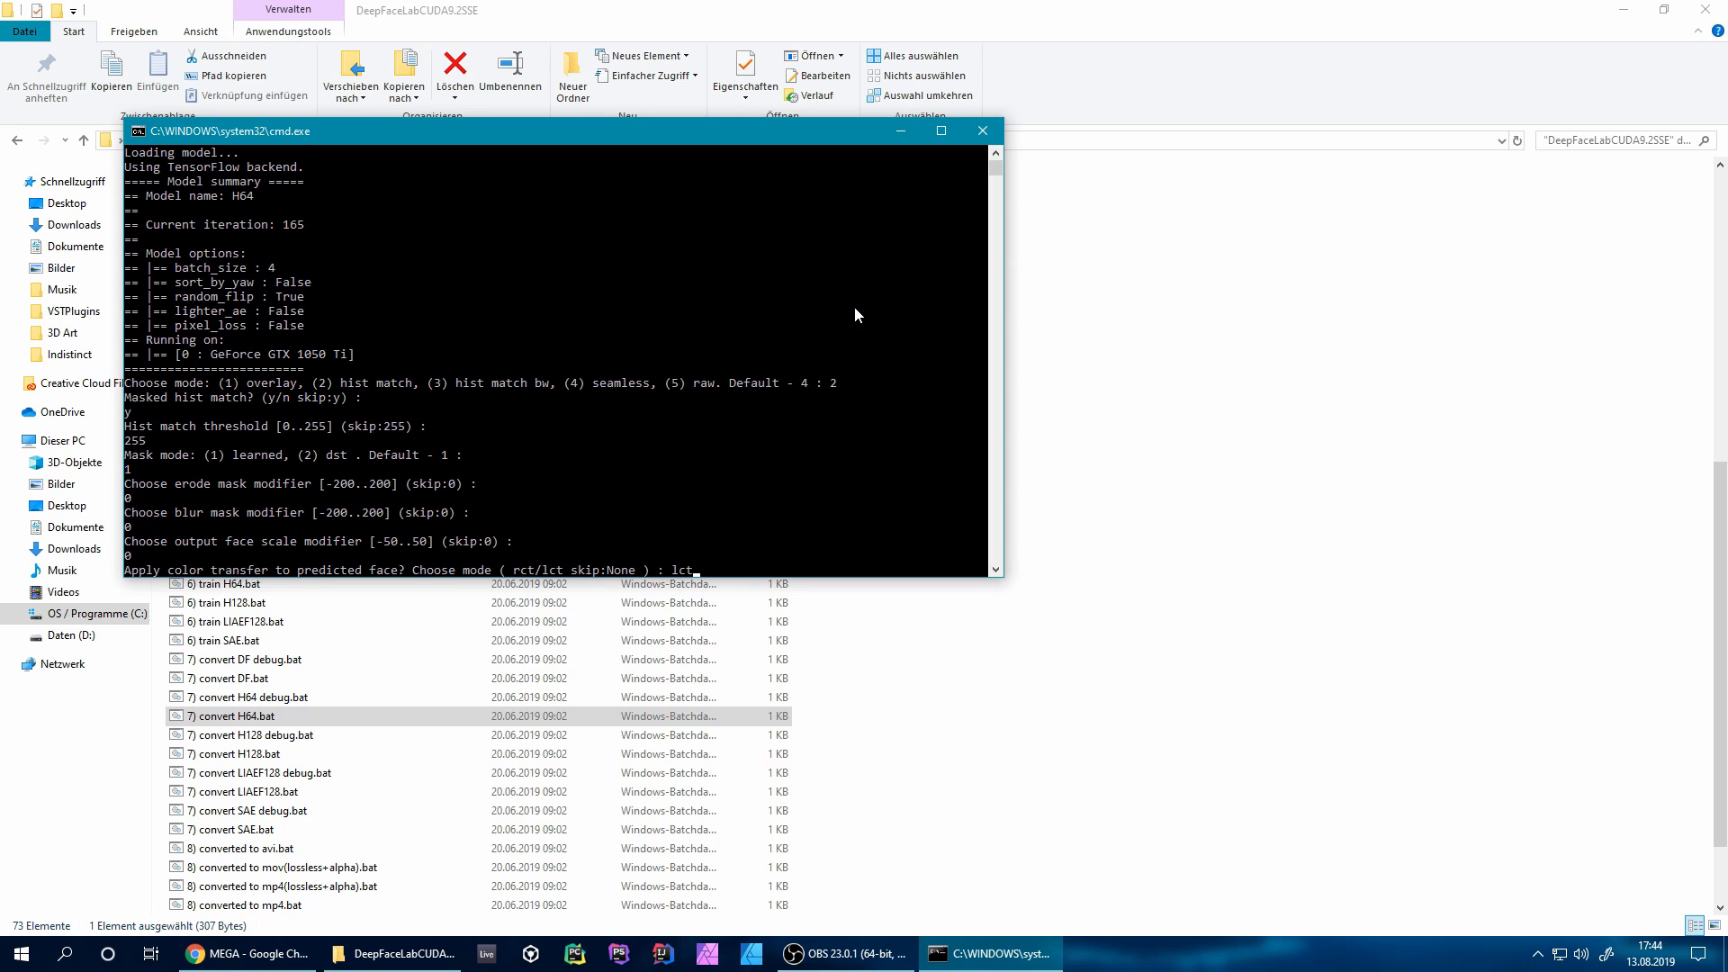
{"action": "key", "text": "Return"}
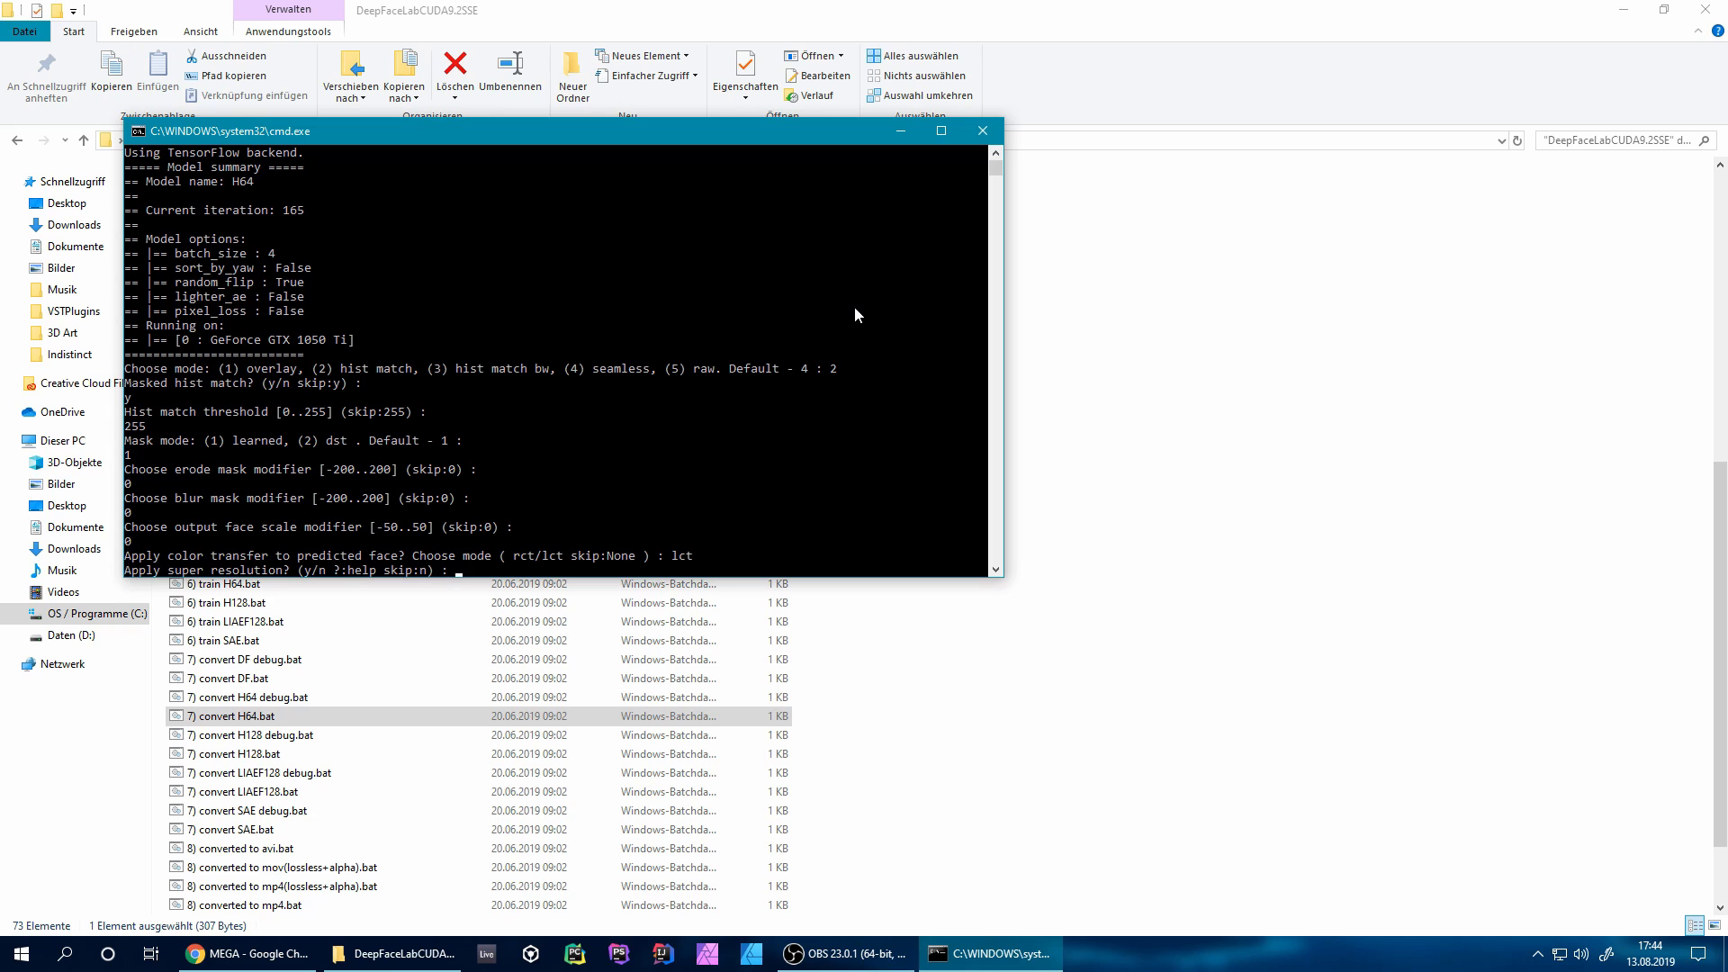
Decline super resolution, keep color degradation at 0 and alpha export off, then let the conversion finish and close the console.
{"action": "type", "text": "n"}
{"action": "key", "text": "Return"}
{"action": "key", "text": "Return"}
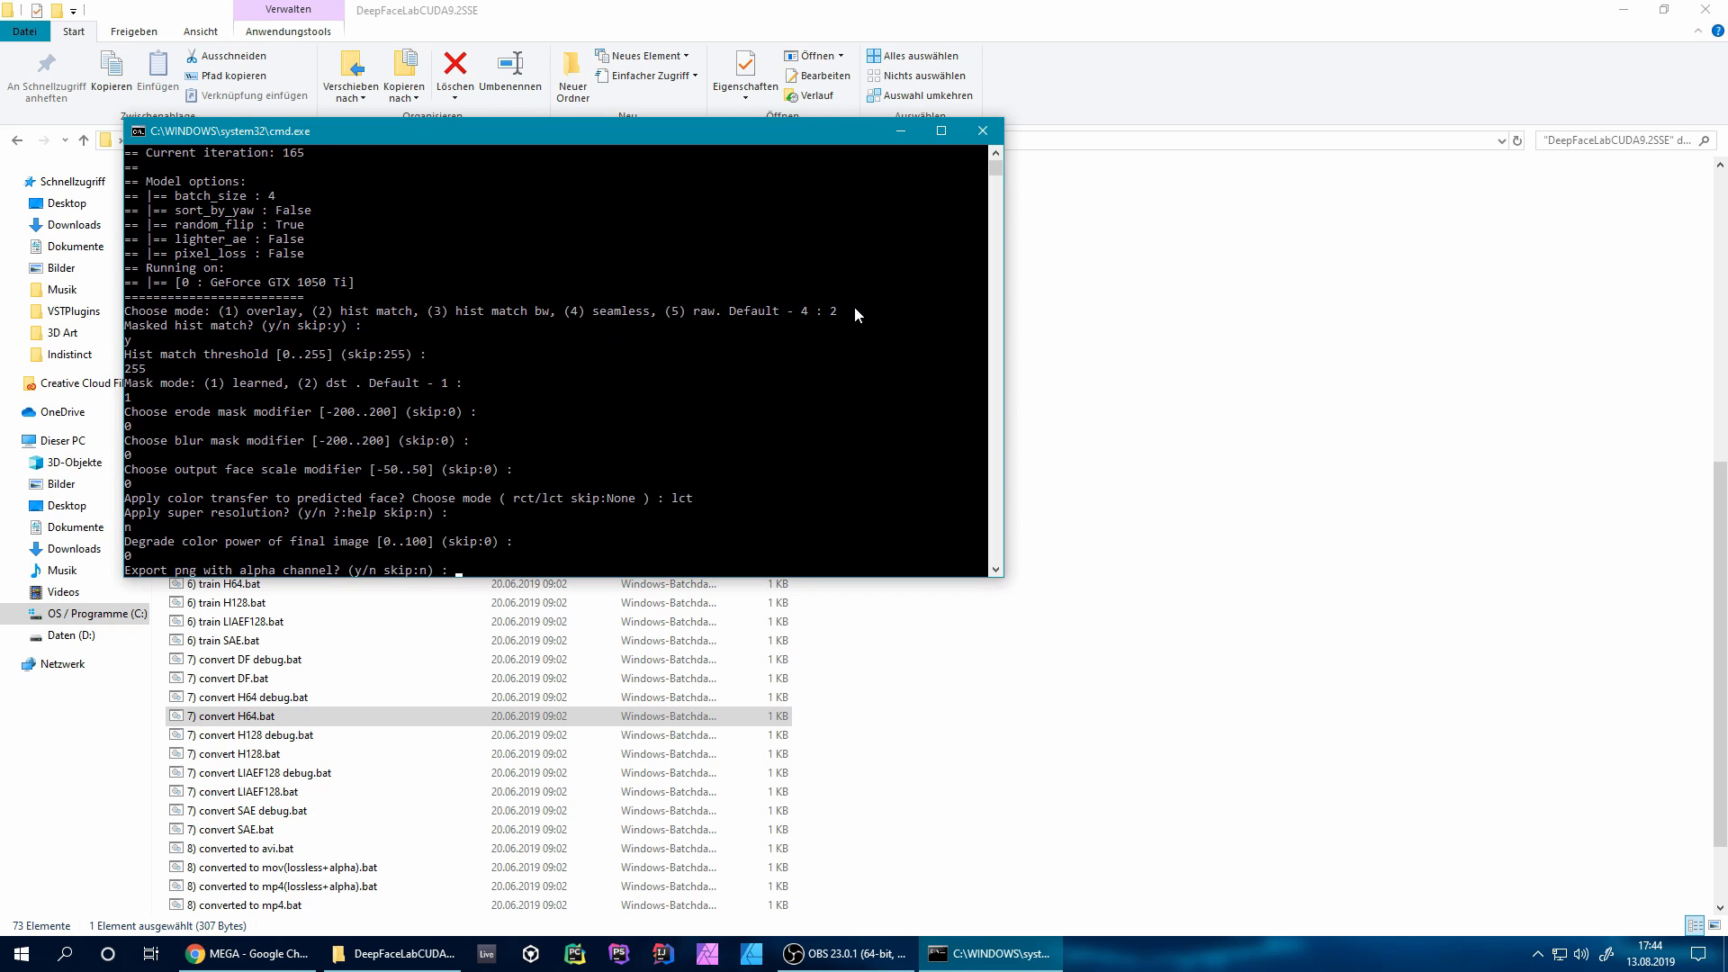
{"action": "key", "text": "Return"}
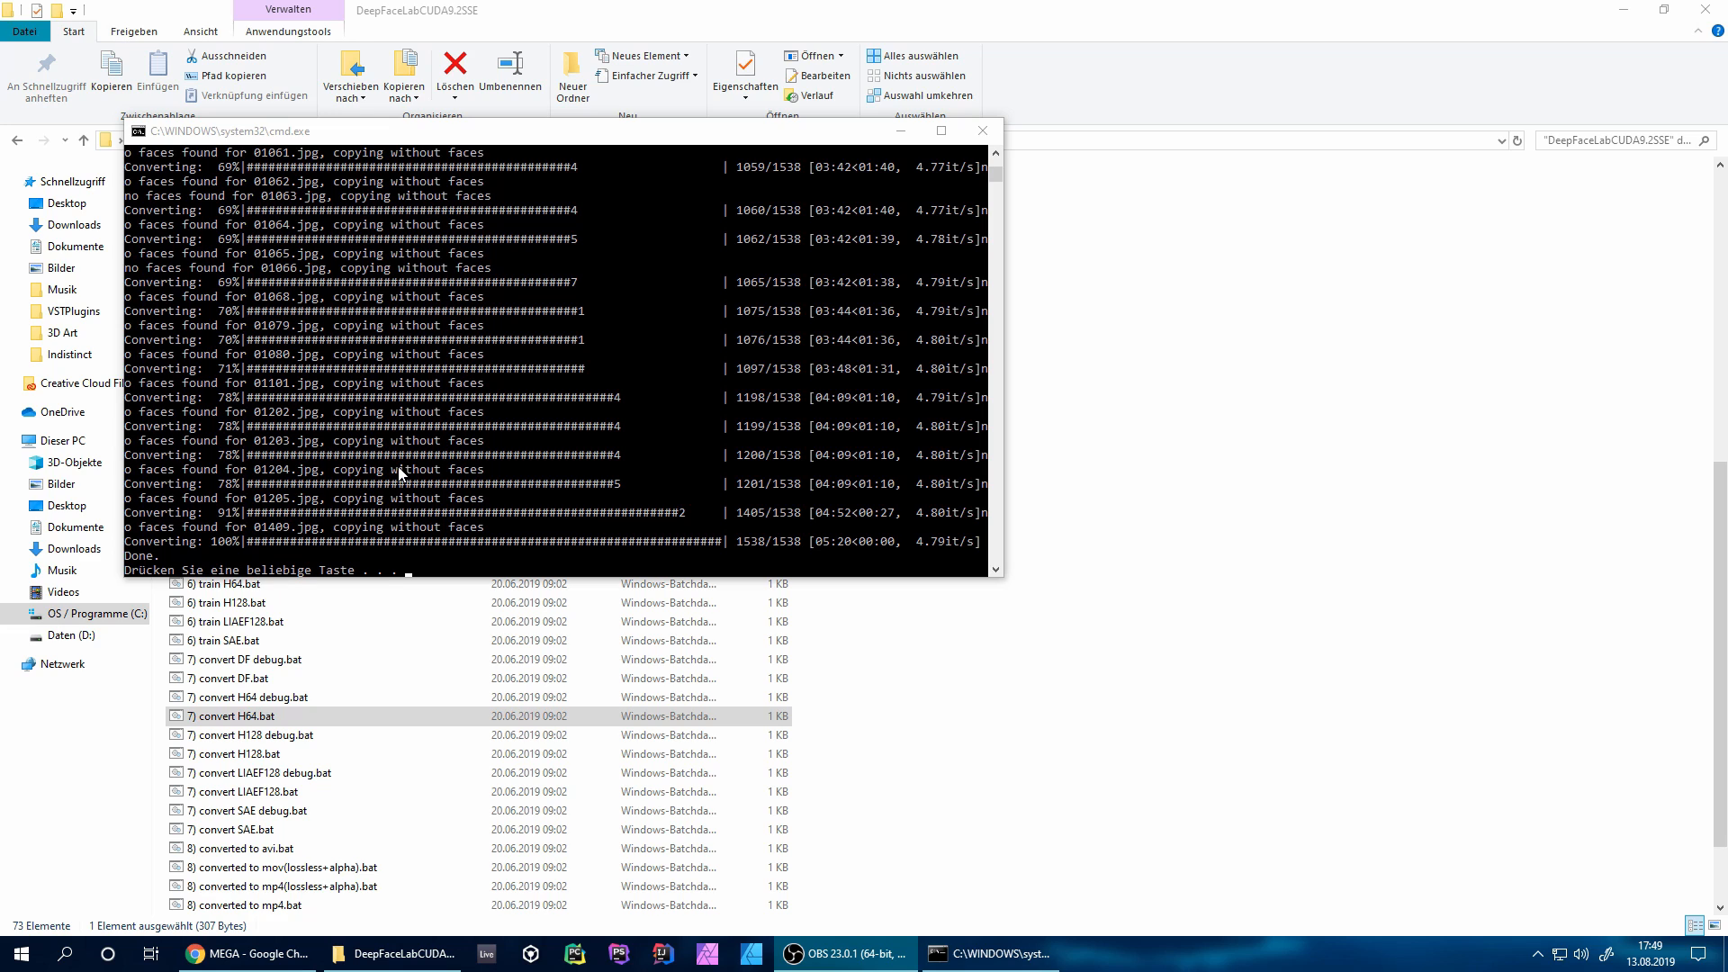
{"action": "key", "text": "Return"}
Run "8) converted to mp4.bat" with the default bitrate of 16 and close the console once the video is encoded.
{"action": "scroll", "coordinate": [397, 702], "scroll_direction": "down", "scroll_amount": 2}
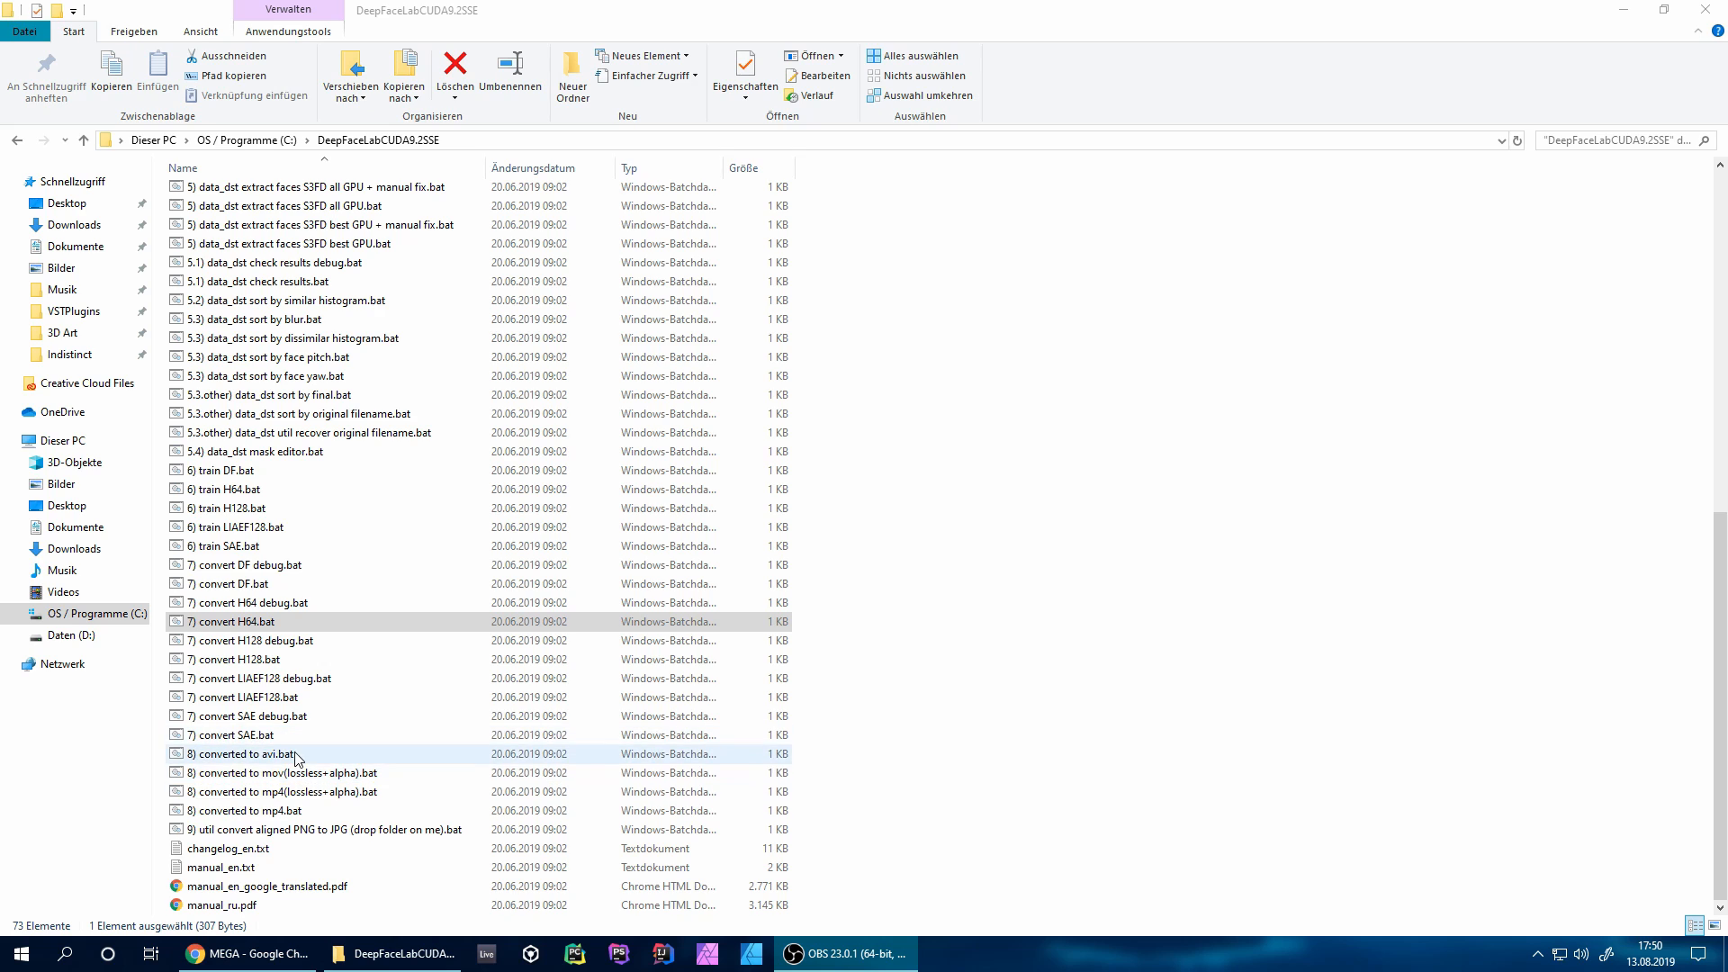
{"action": "left_click", "coordinate": [246, 814]}
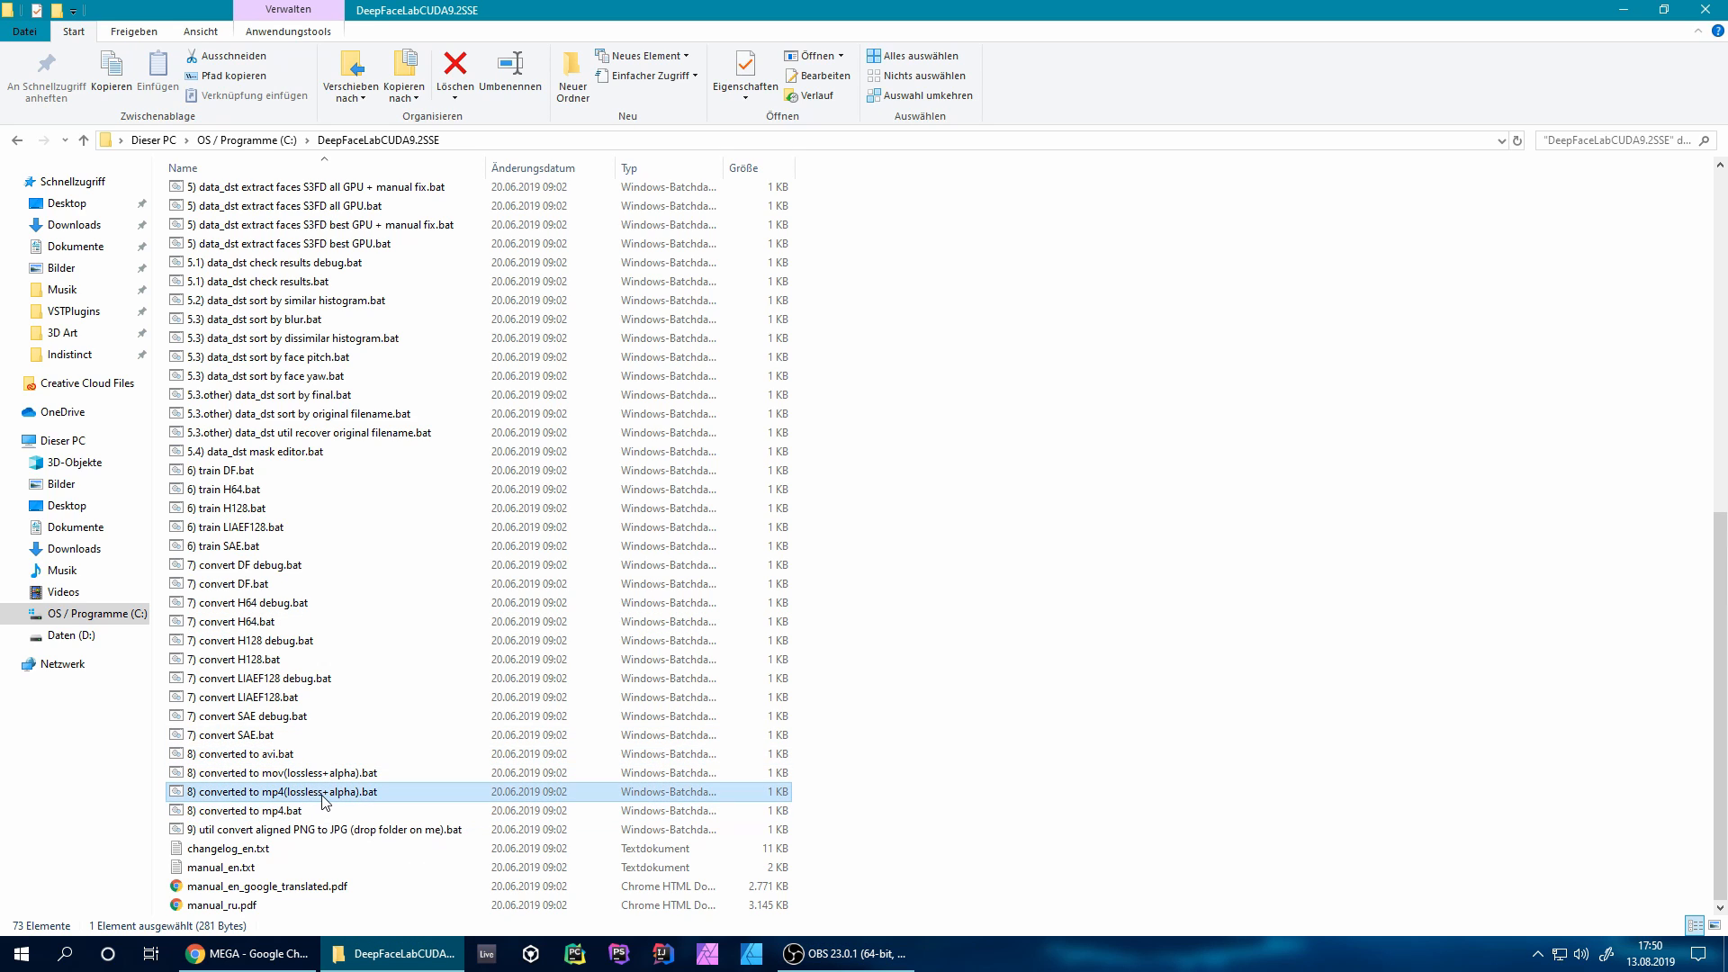
{"action": "double_click", "coordinate": [253, 811]}
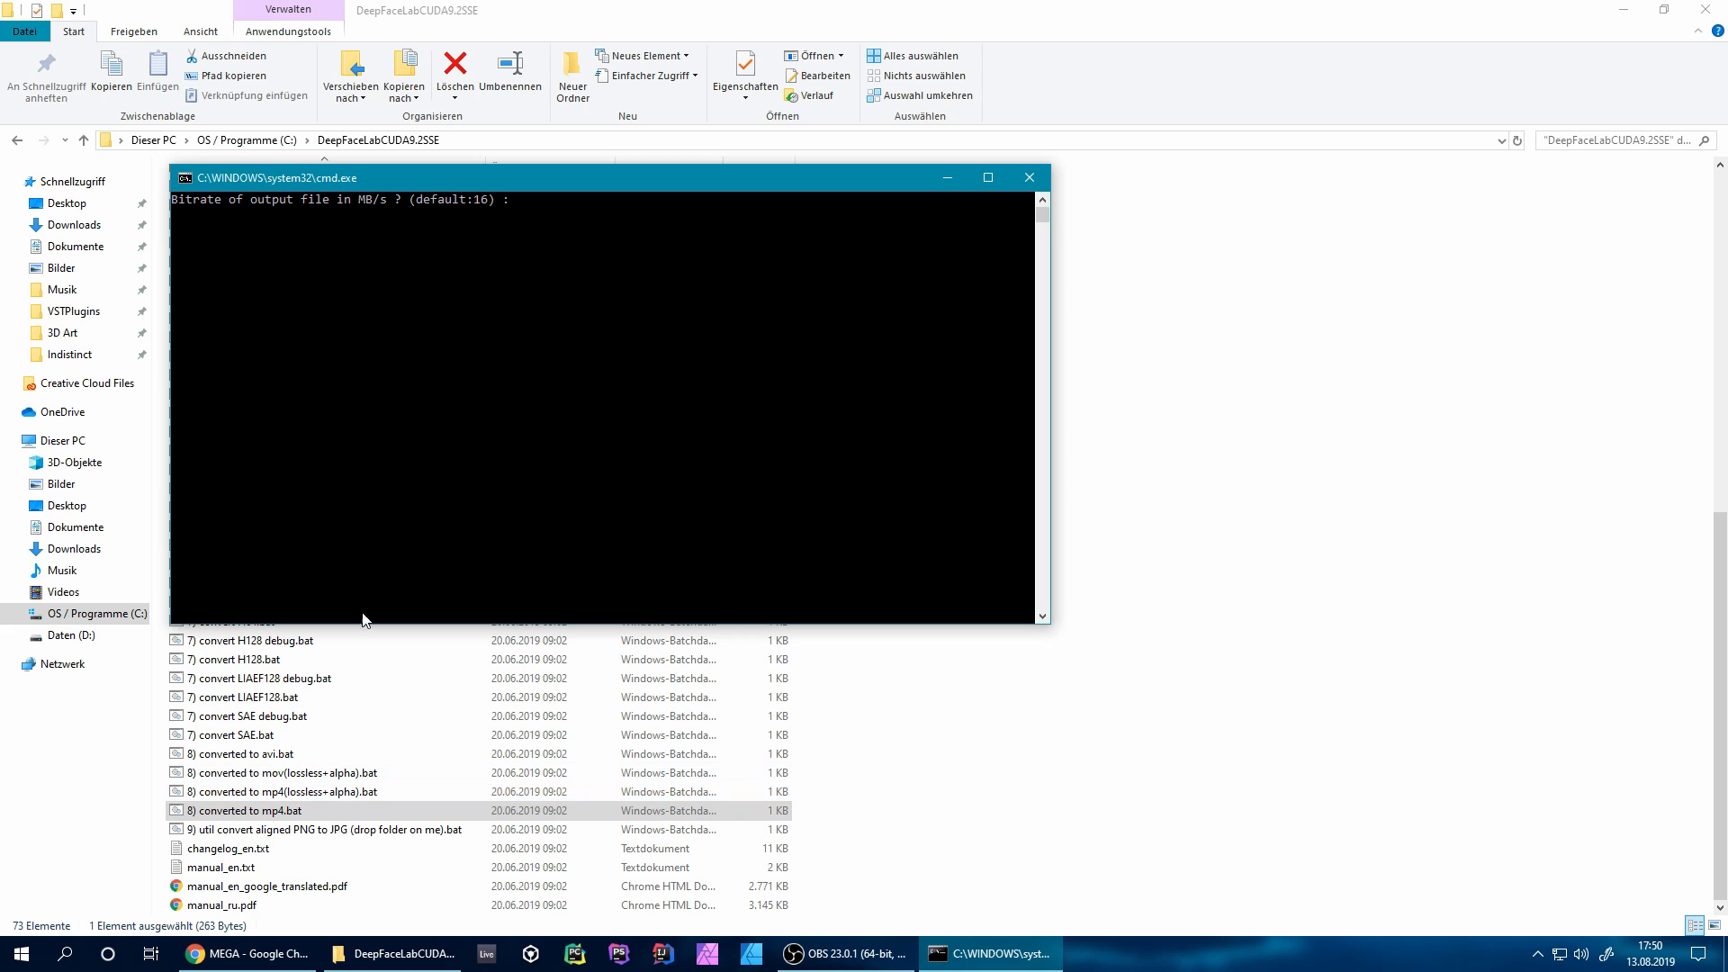
{"action": "key", "text": "Return"}
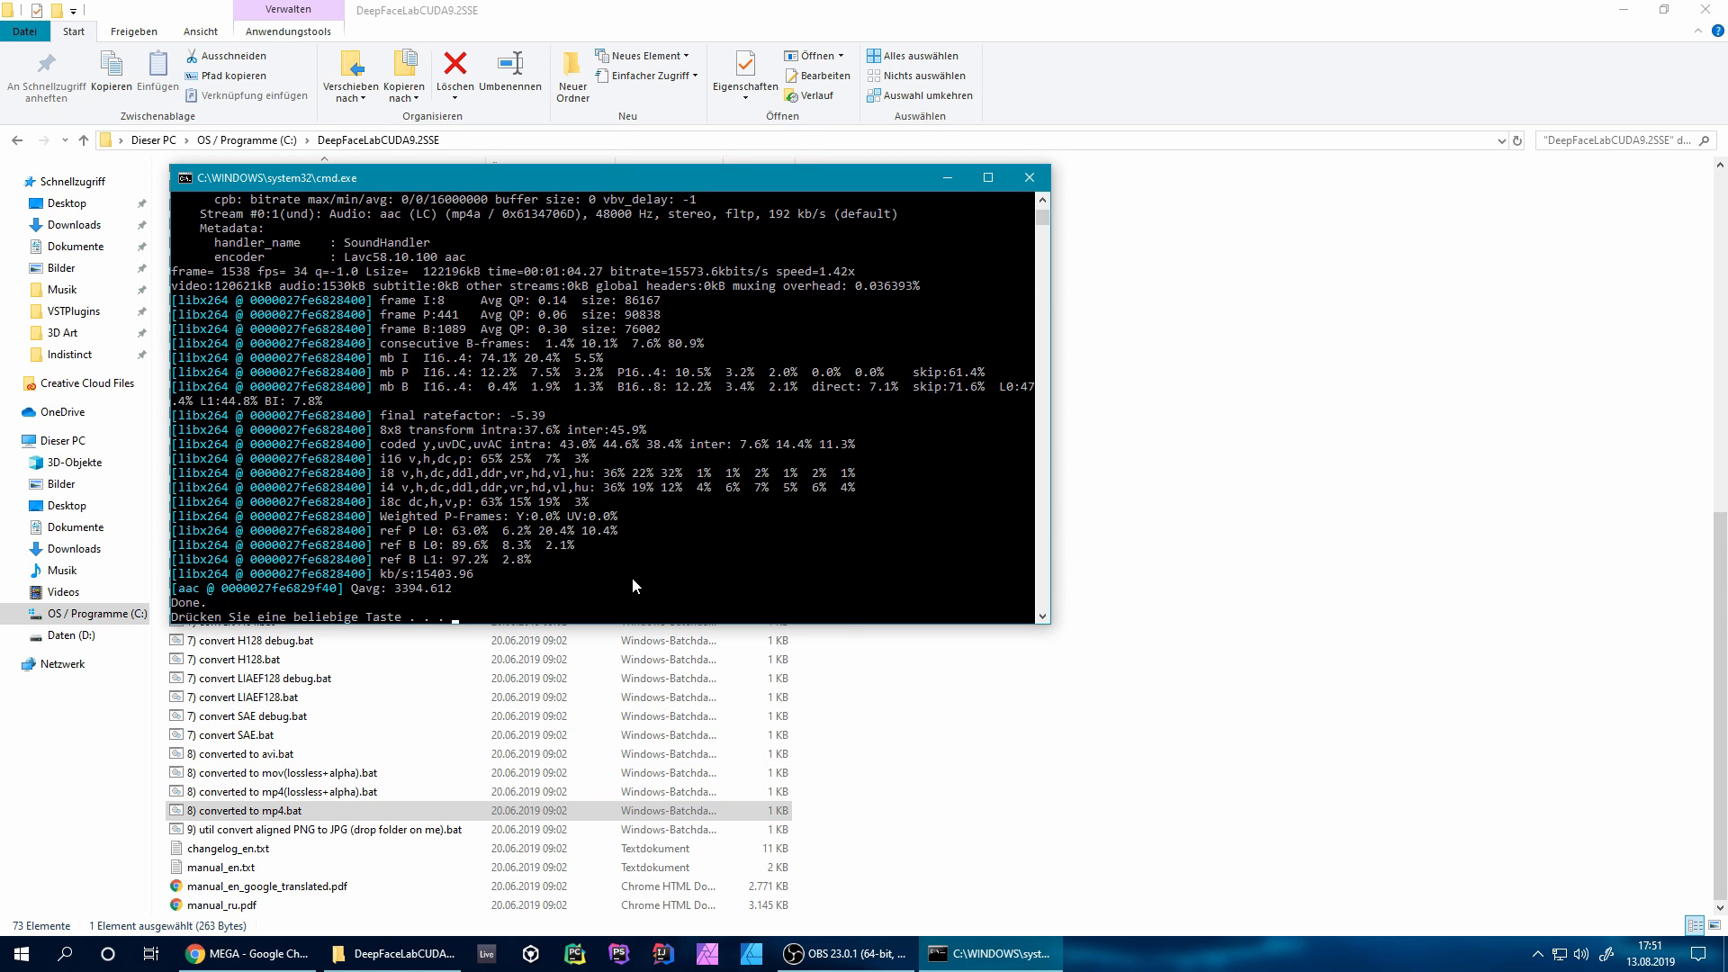
{"action": "key", "text": "Return"}
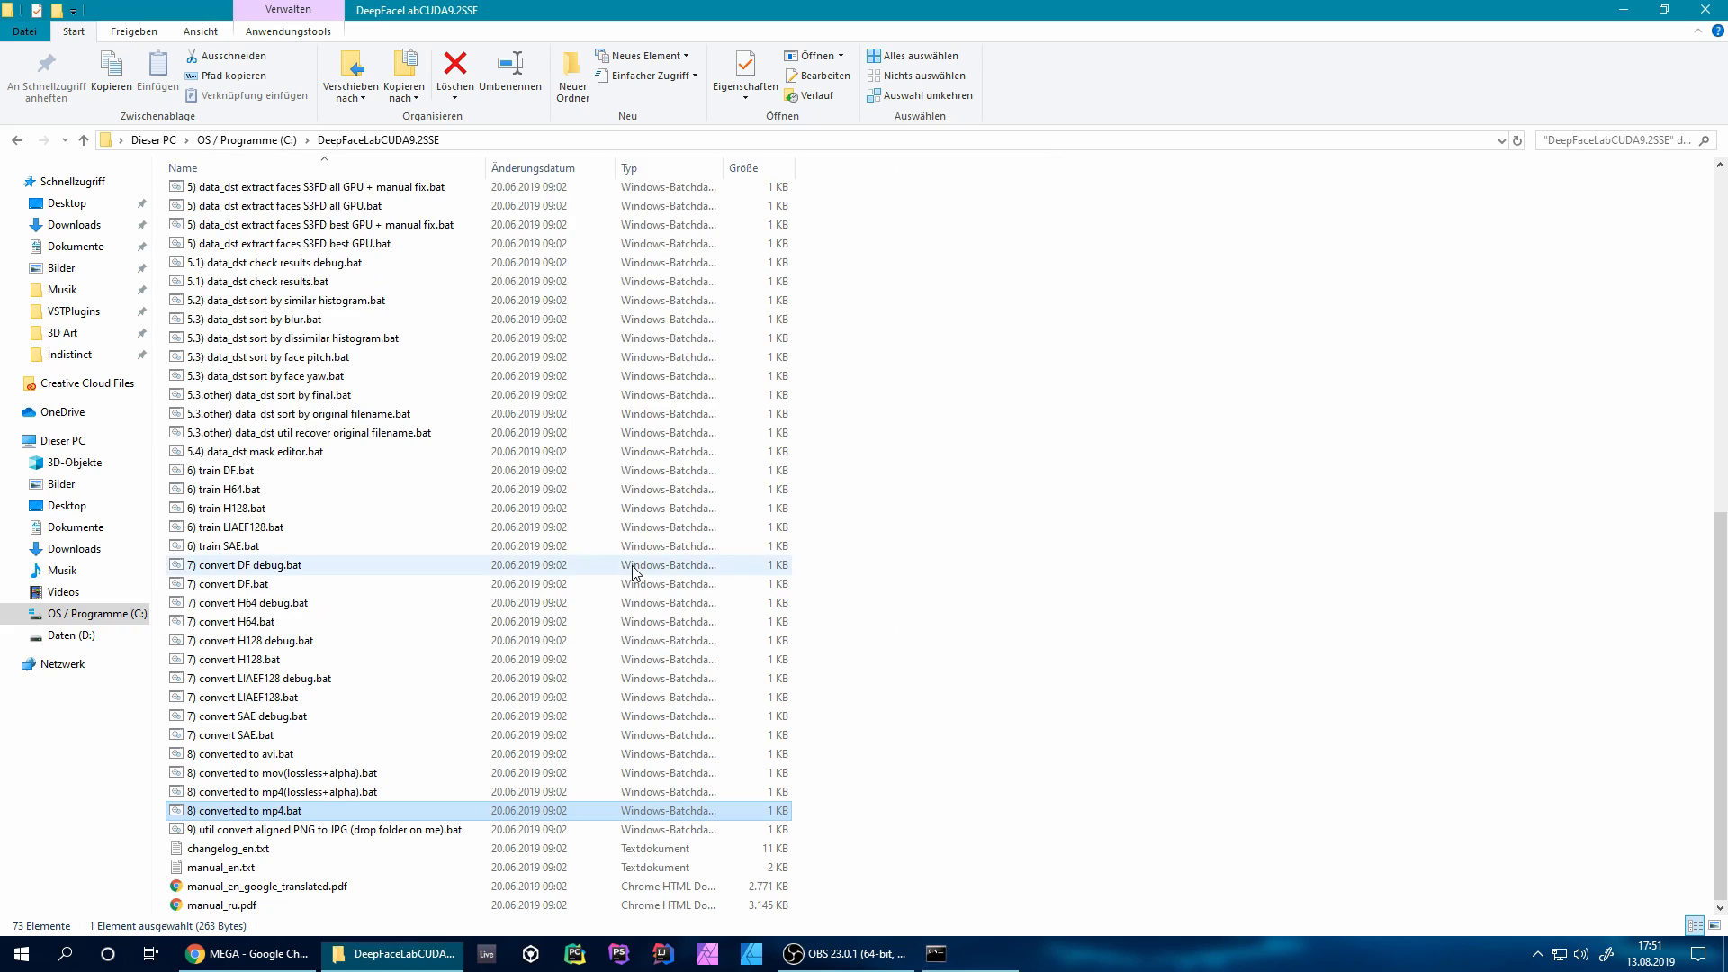
Play the result video from the workspace folder, pause it on an early frame and mute it to inspect the swapped face.
{"action": "scroll", "coordinate": [445, 483], "scroll_direction": "up", "scroll_amount": 12}
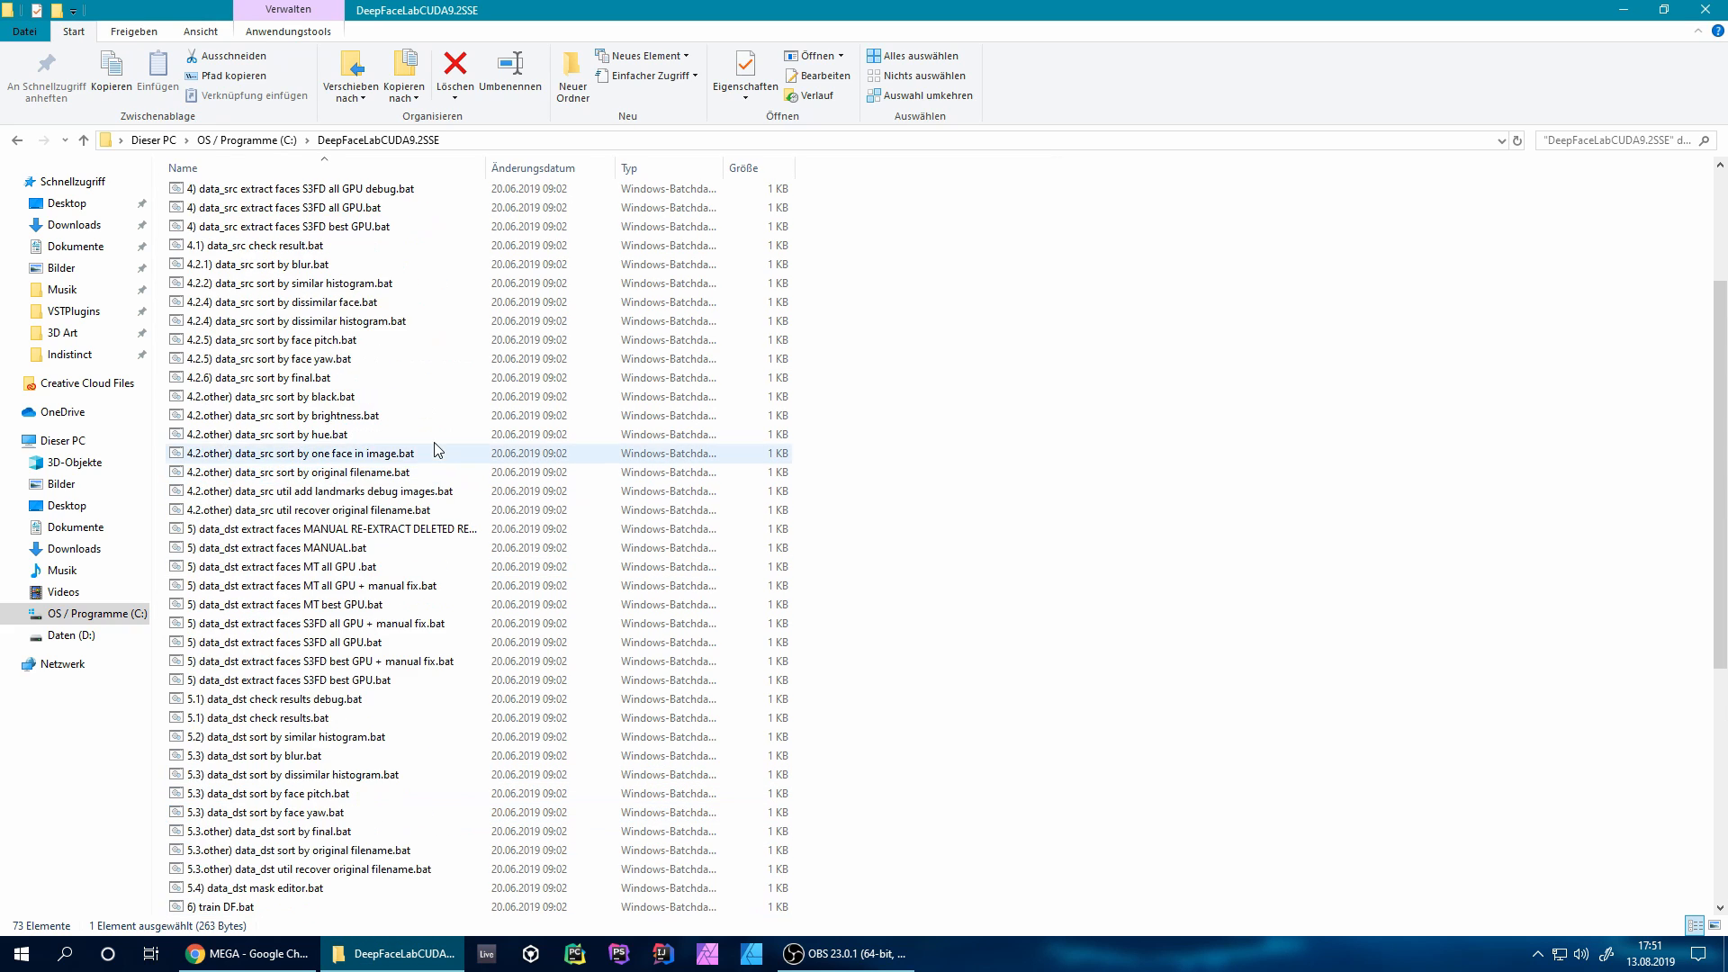
{"action": "double_click", "coordinate": [325, 210]}
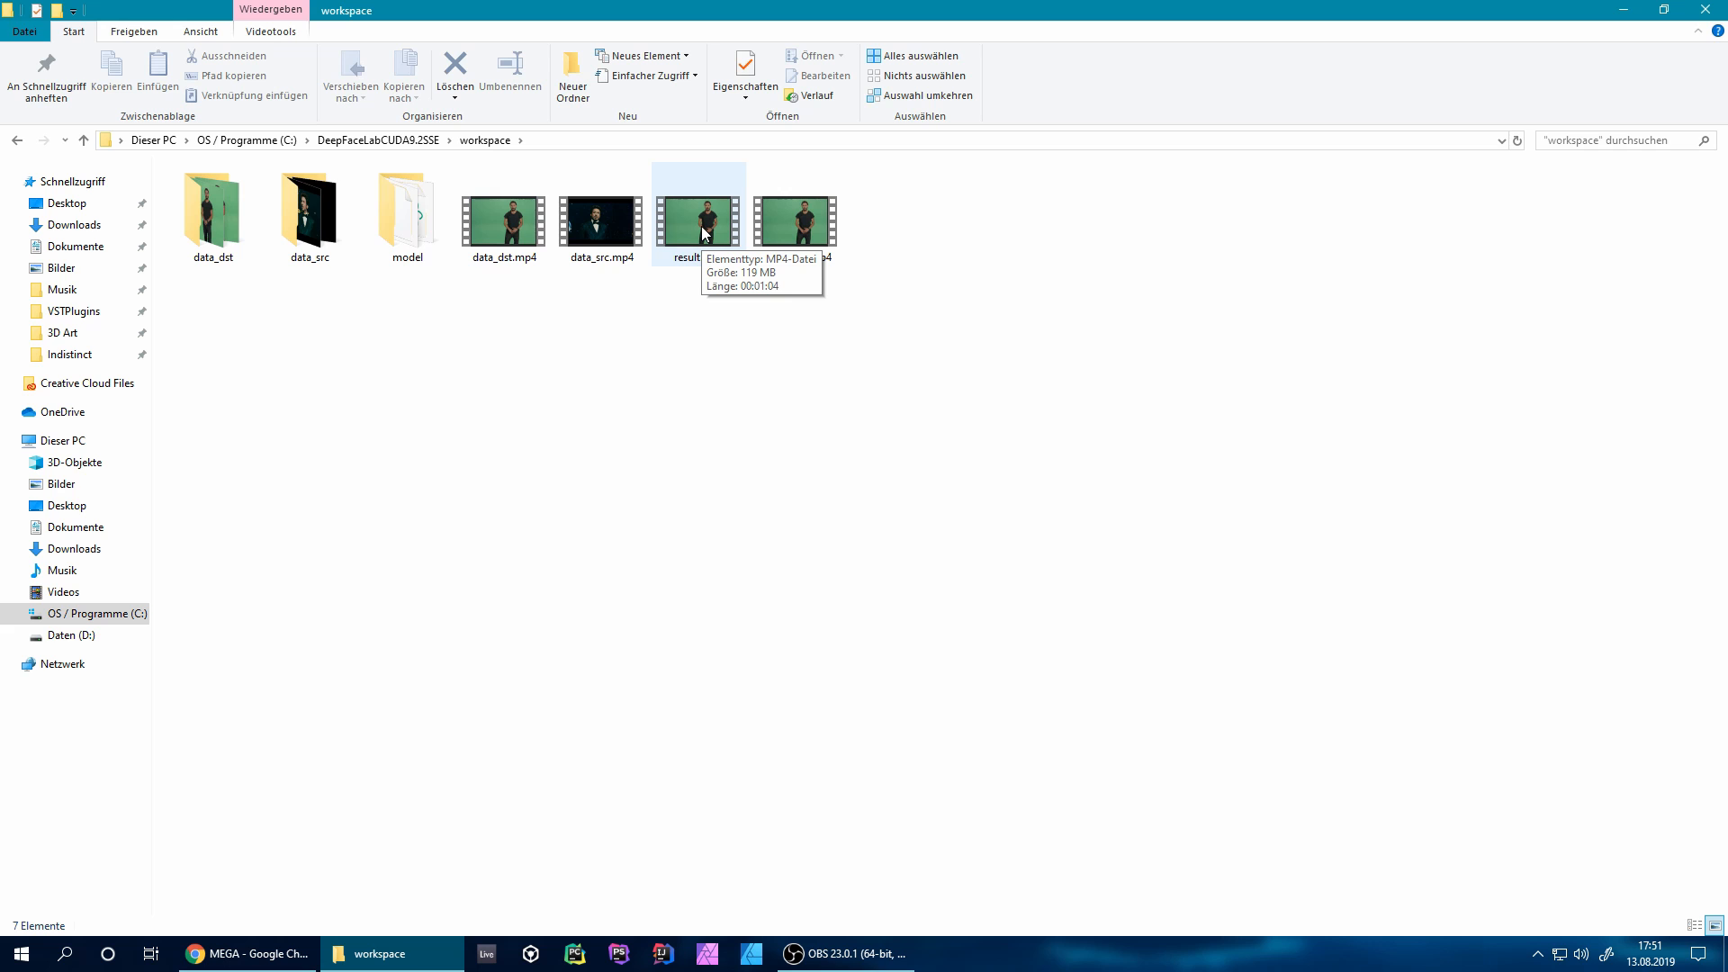
{"action": "double_click", "coordinate": [705, 234]}
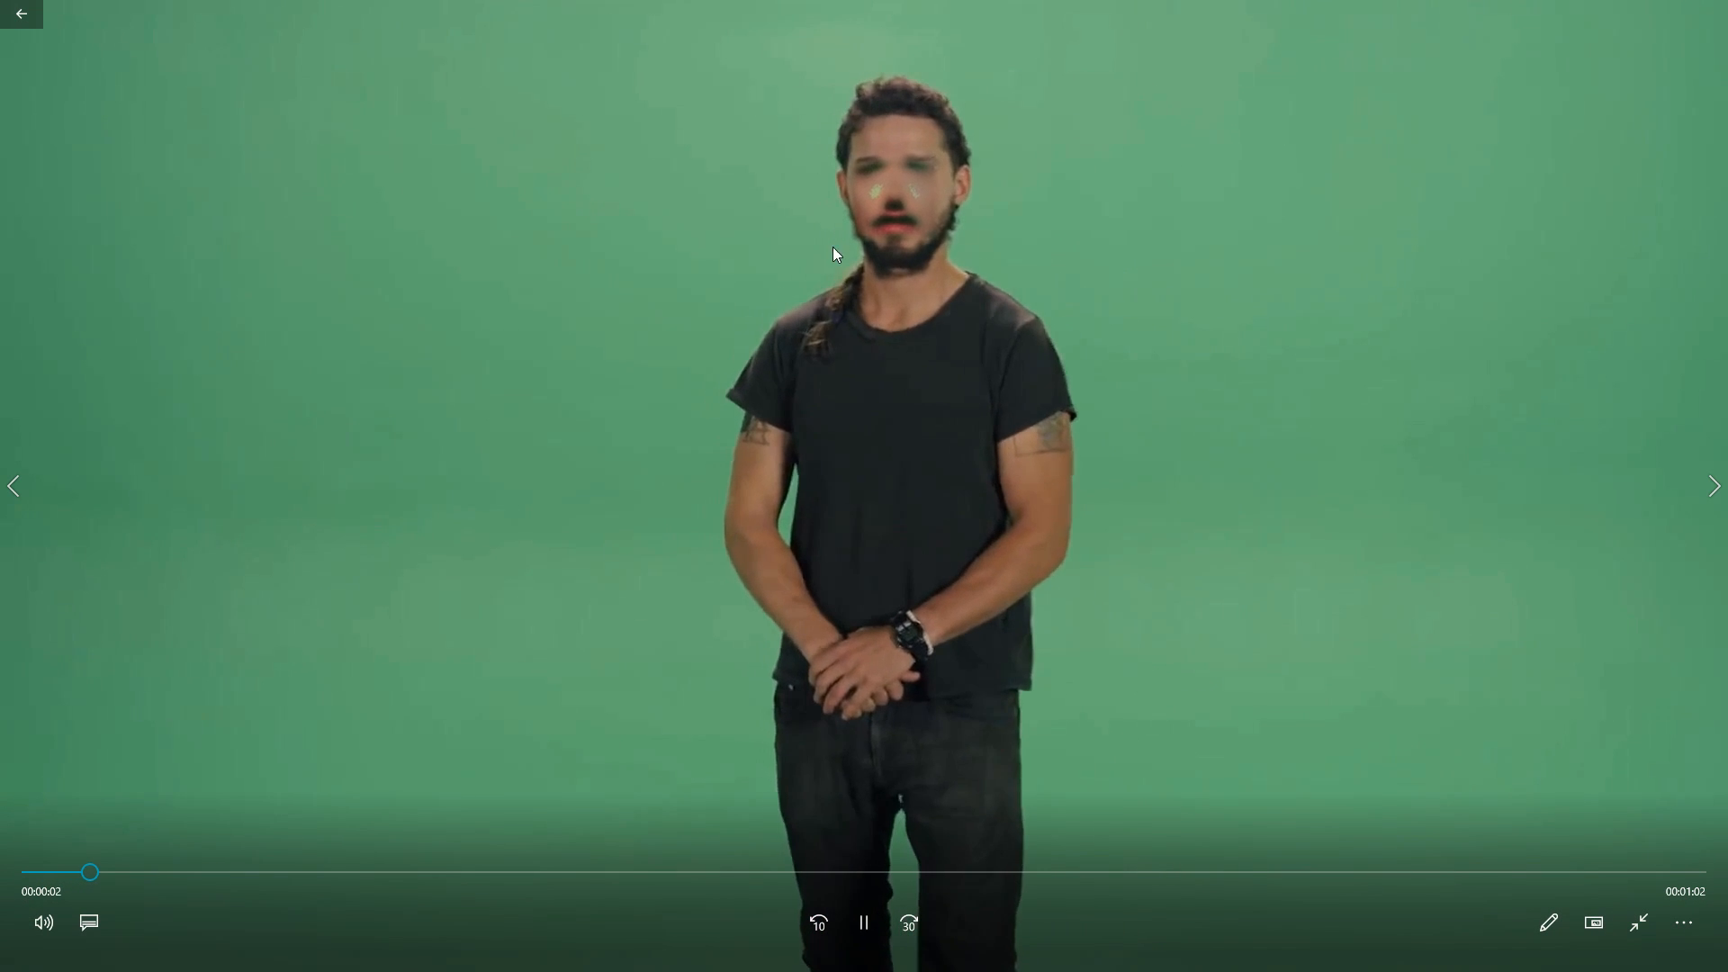
{"action": "left_click", "coordinate": [867, 927]}
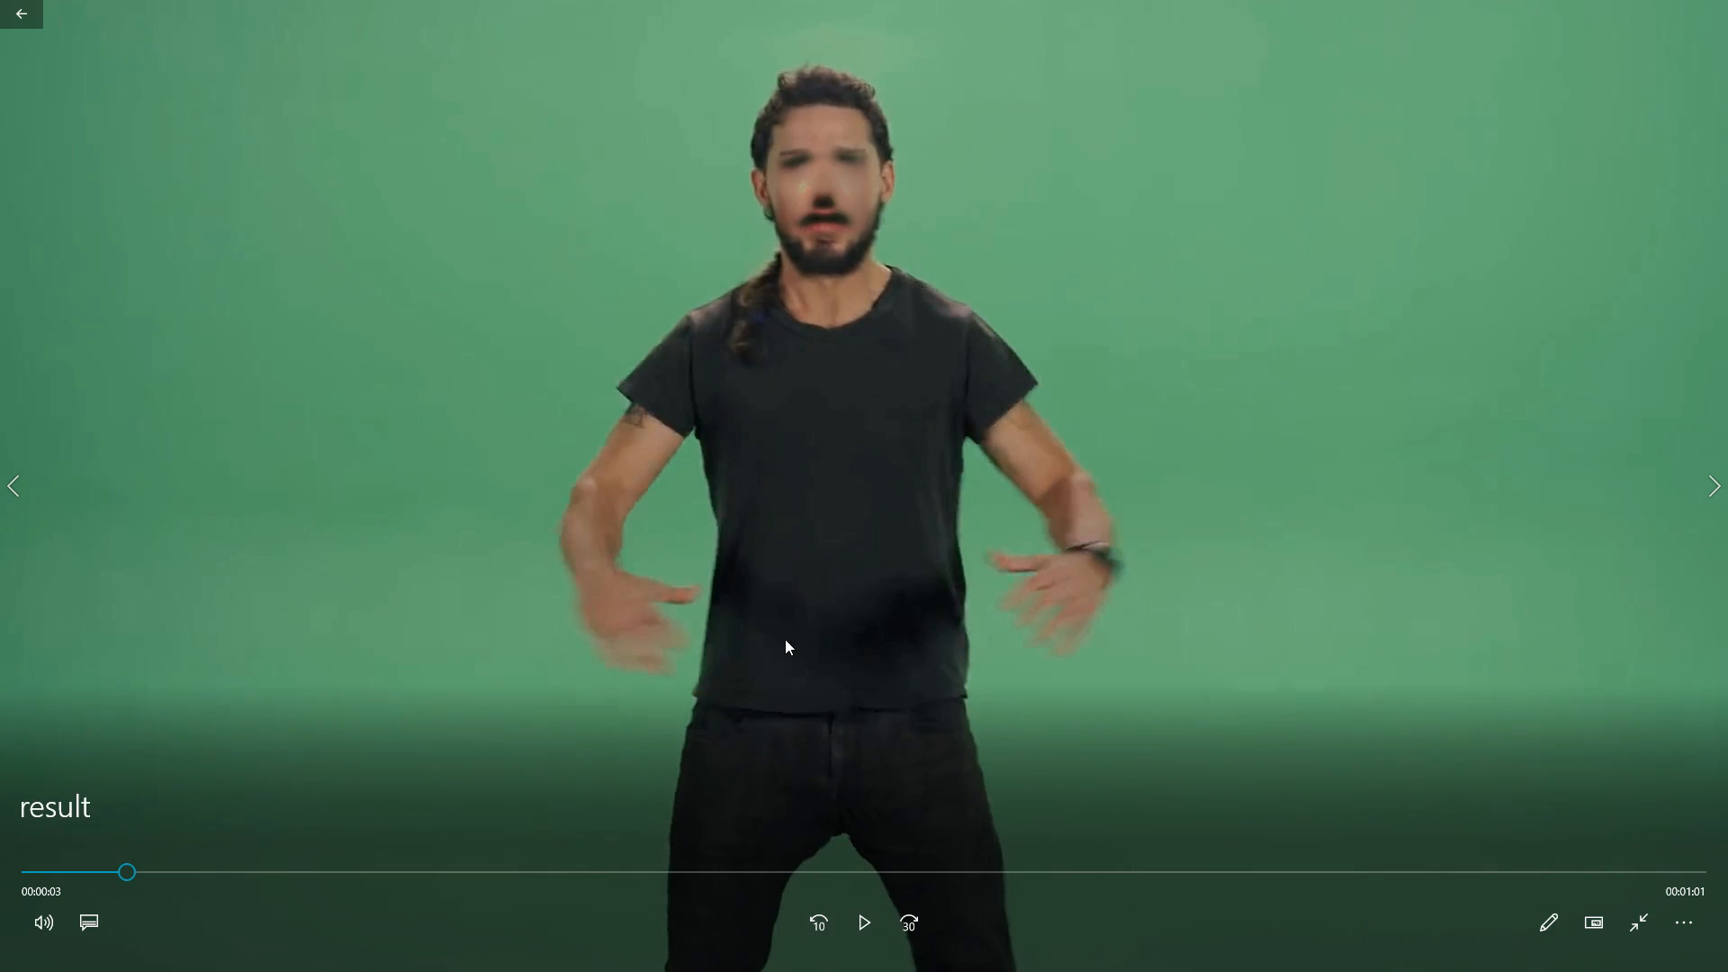
{"action": "left_click", "coordinate": [43, 924]}
{"action": "left_click", "coordinate": [32, 860]}
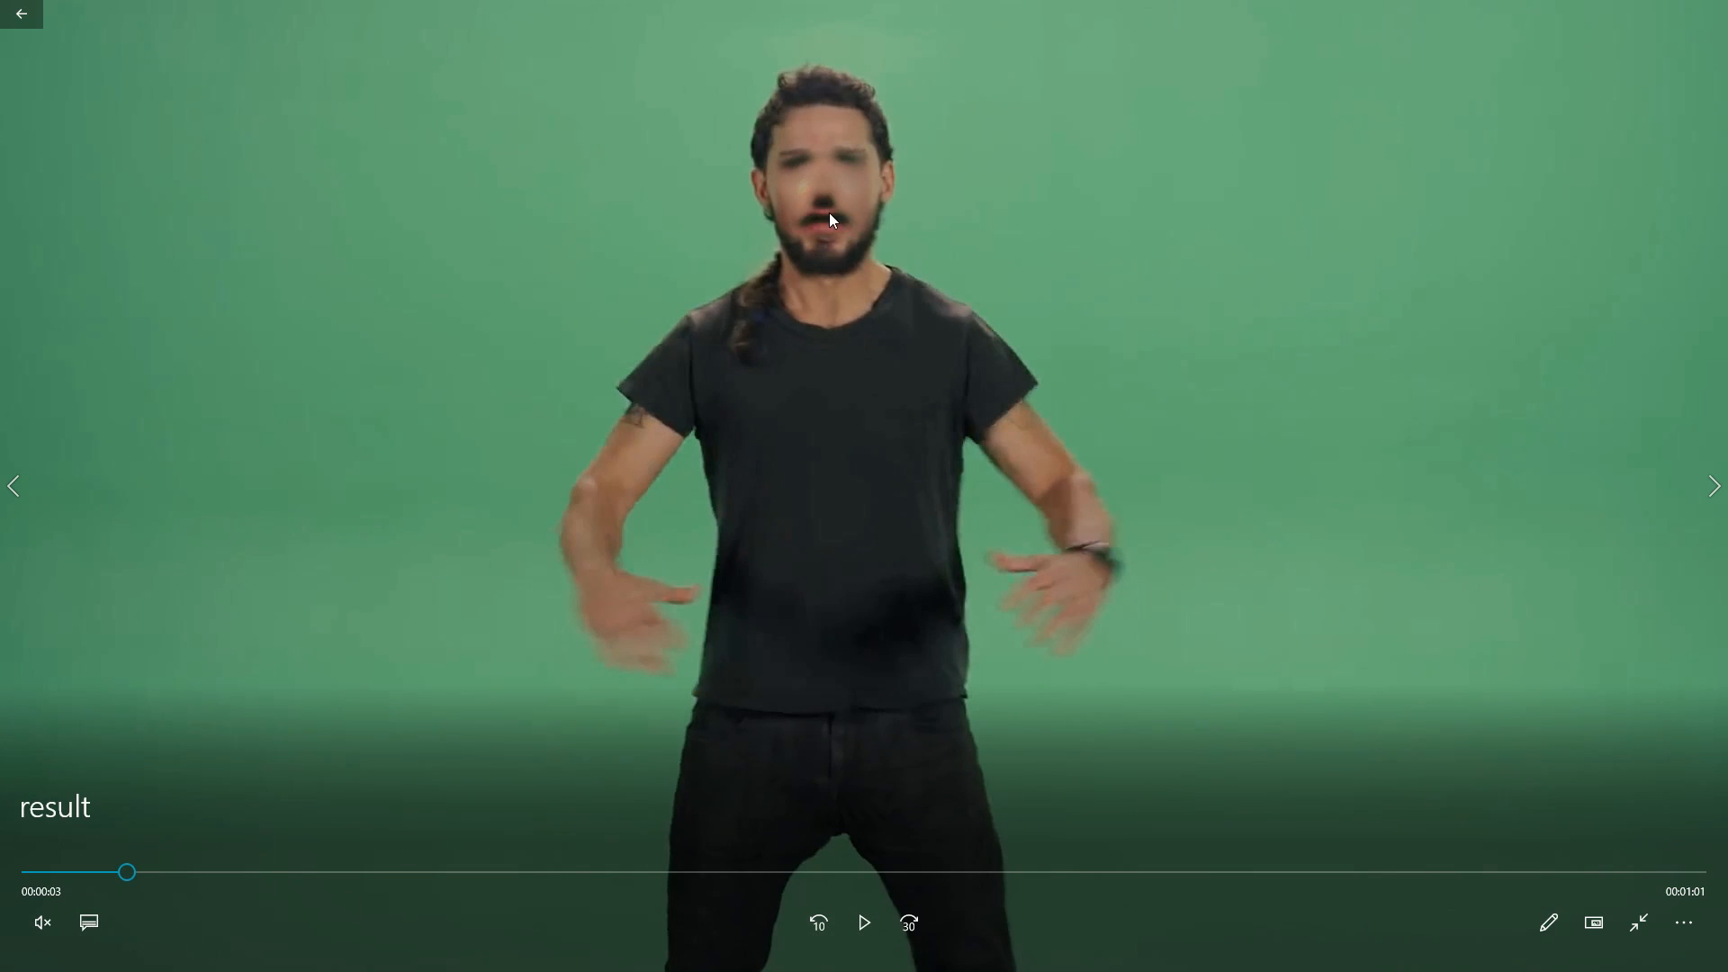